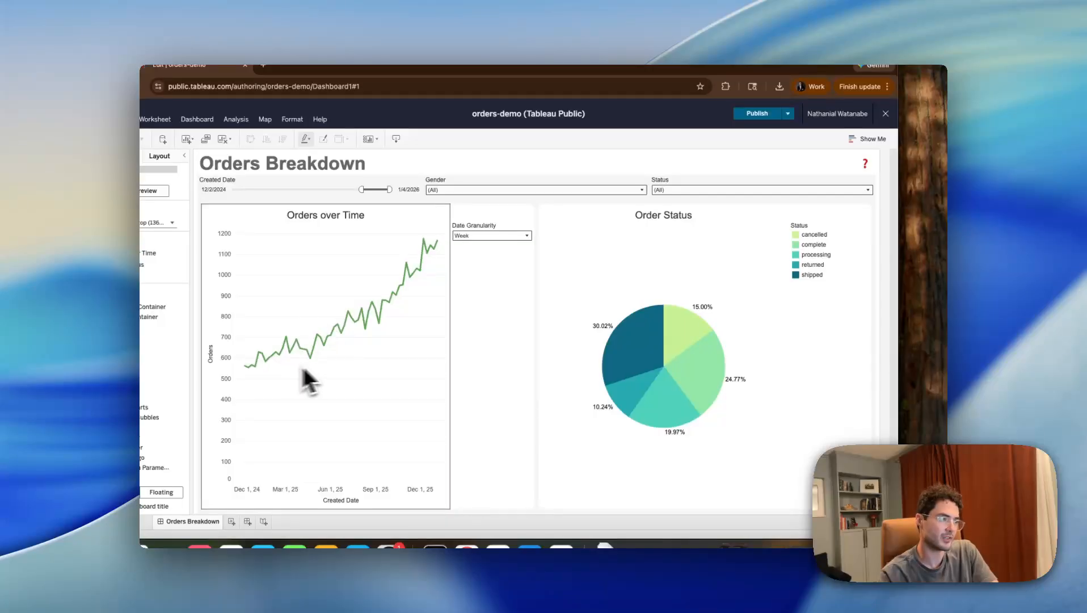
Open the Orders over Time worksheet from the Orders Breakdown dashboard
{"action": "mouse_move", "coordinate": [381, 315]}
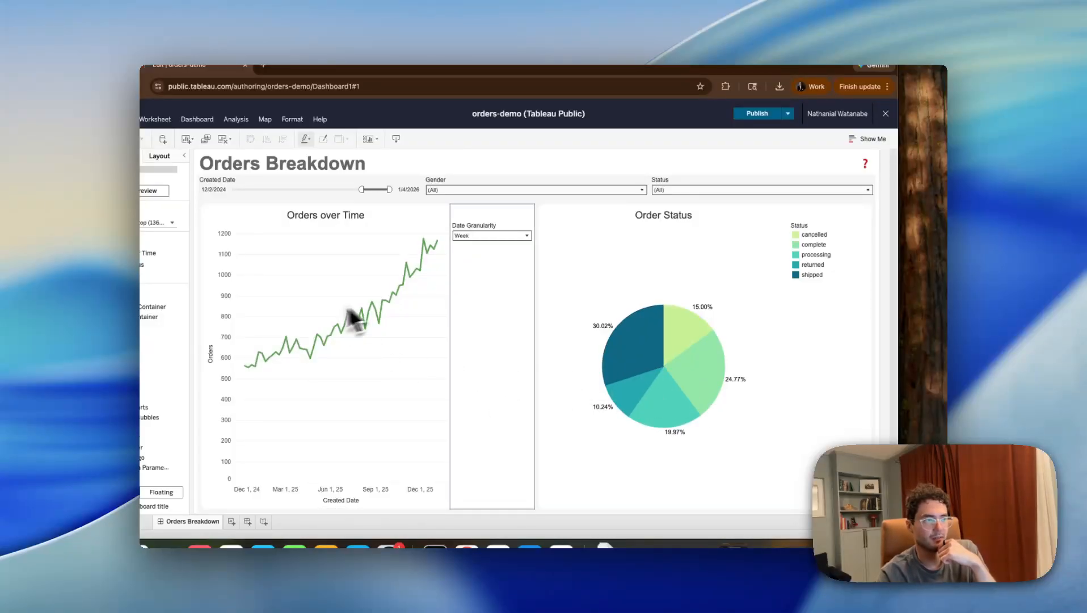
{"action": "mouse_move", "coordinate": [632, 352]}
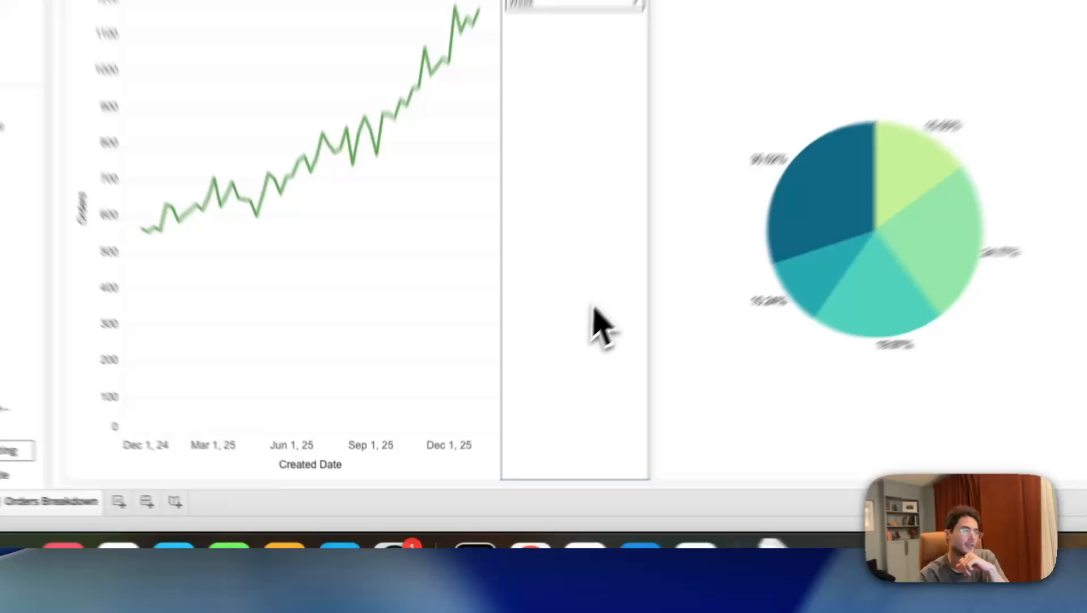
{"action": "left_click", "coordinate": [500, 397]}
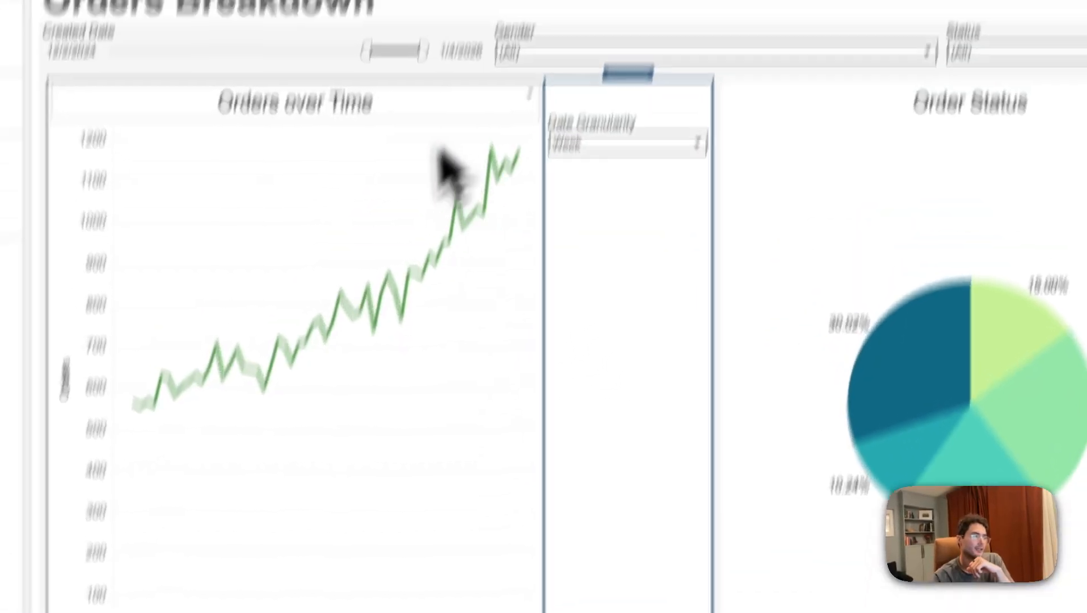
{"action": "left_click", "coordinate": [382, 219]}
{"action": "left_click", "coordinate": [505, 259]}
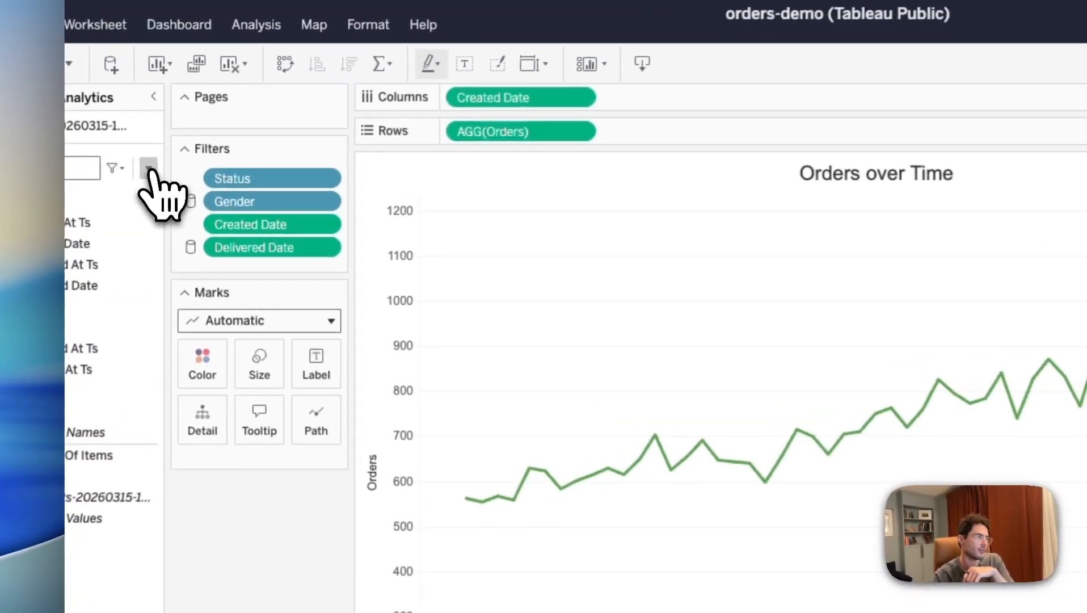
Create a calculated field from User Id with the formula COUNTD([User Id])
{"action": "left_click", "coordinate": [181, 192]}
{"action": "left_click", "coordinate": [227, 363]}
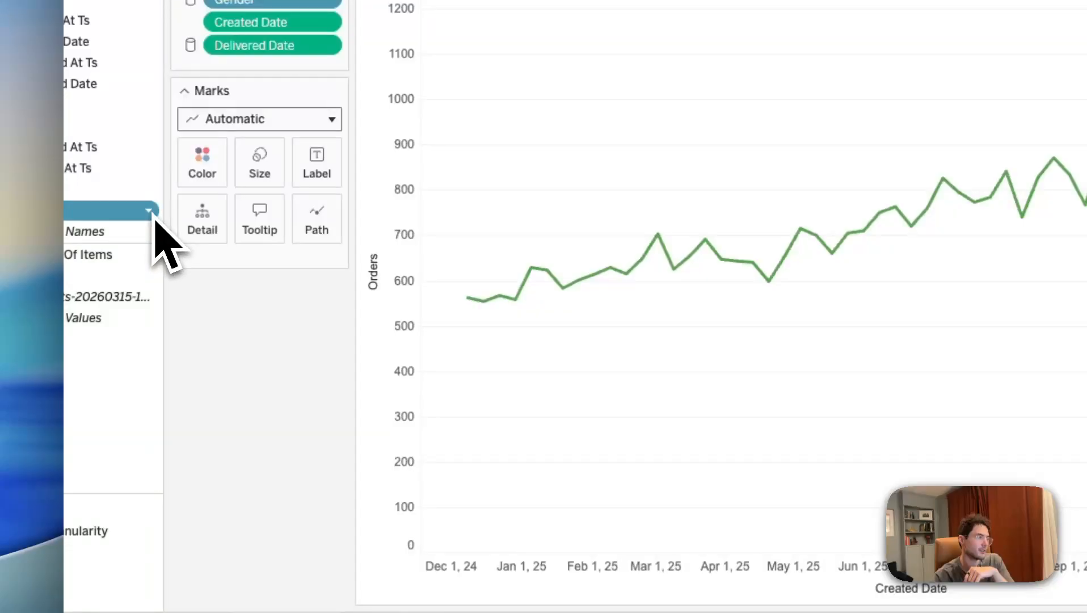
{"action": "left_click", "coordinate": [148, 248]}
{"action": "mouse_move", "coordinate": [135, 396]}
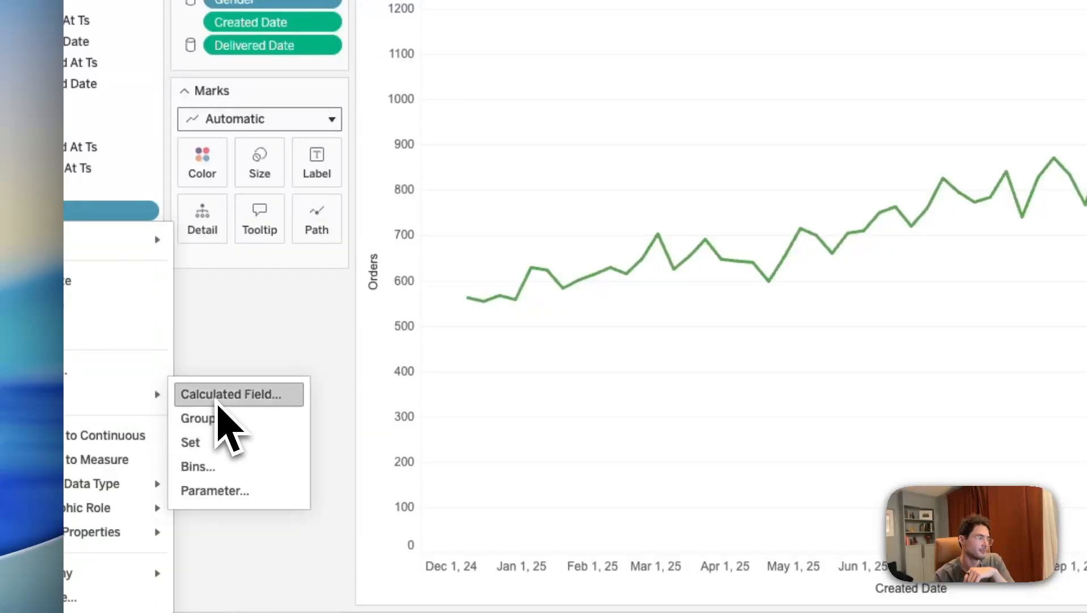
{"action": "left_click", "coordinate": [219, 394]}
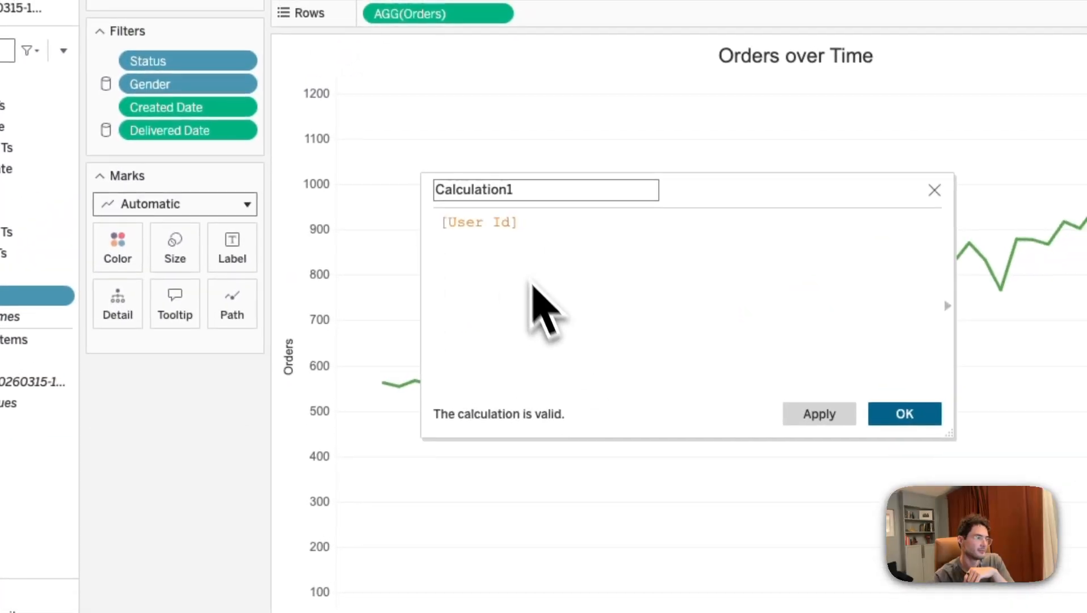
{"action": "left_click", "coordinate": [440, 223]}
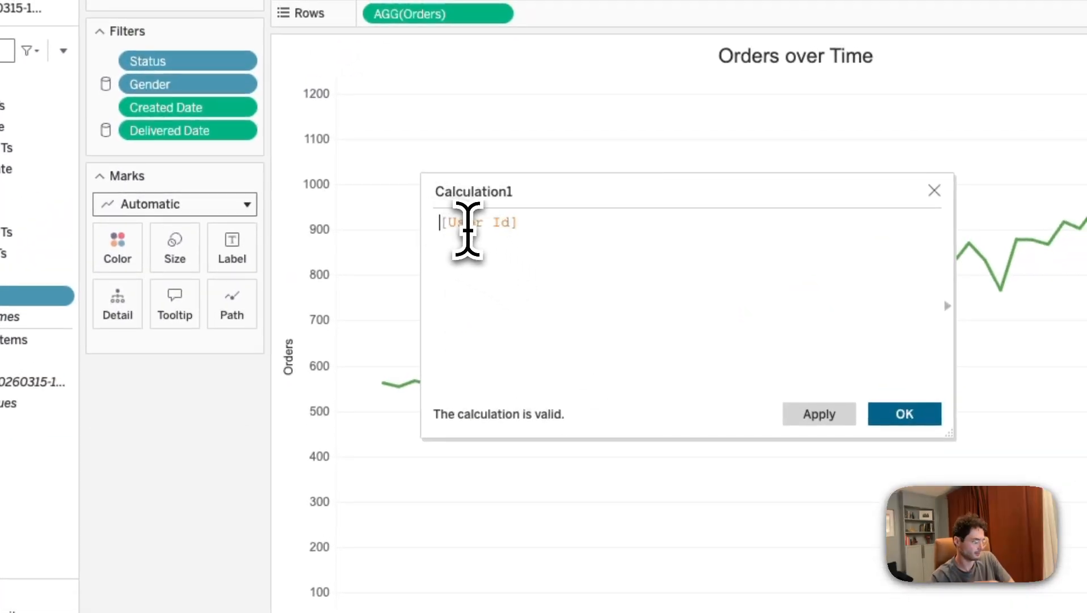
{"action": "type", "text": "COUNTD("}
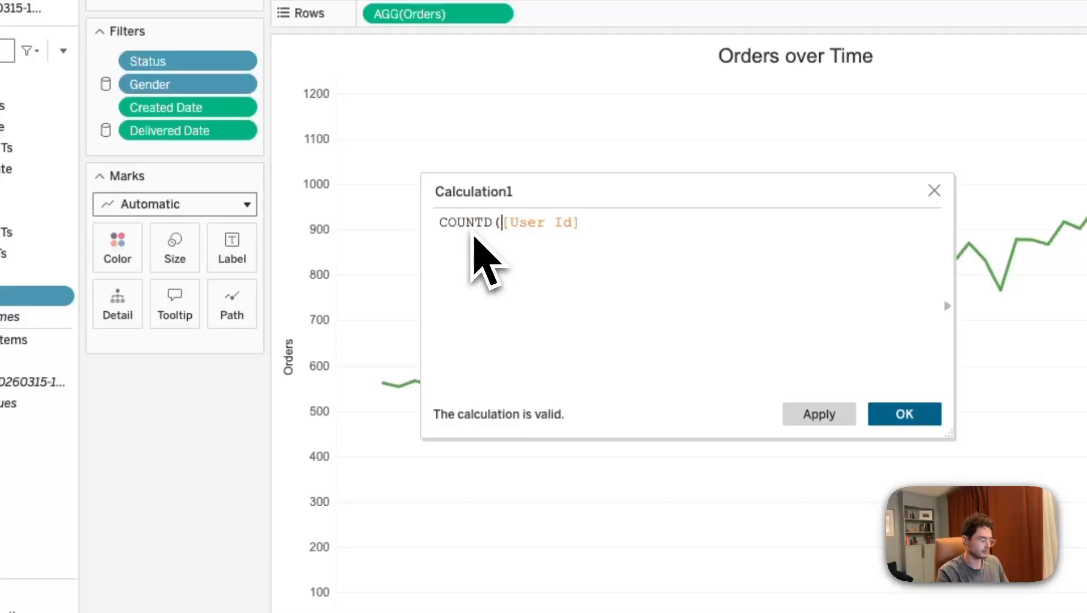
{"action": "key", "text": "End"}
{"action": "type", "text": ")"}
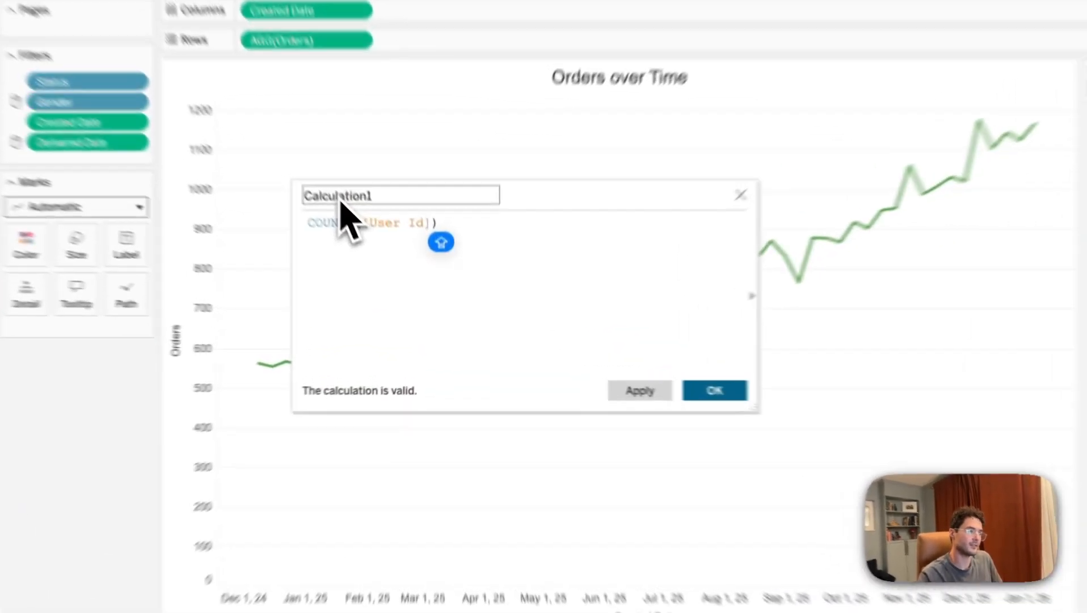
Name the new calculated field Users and save it
{"action": "double_click", "coordinate": [336, 196]}
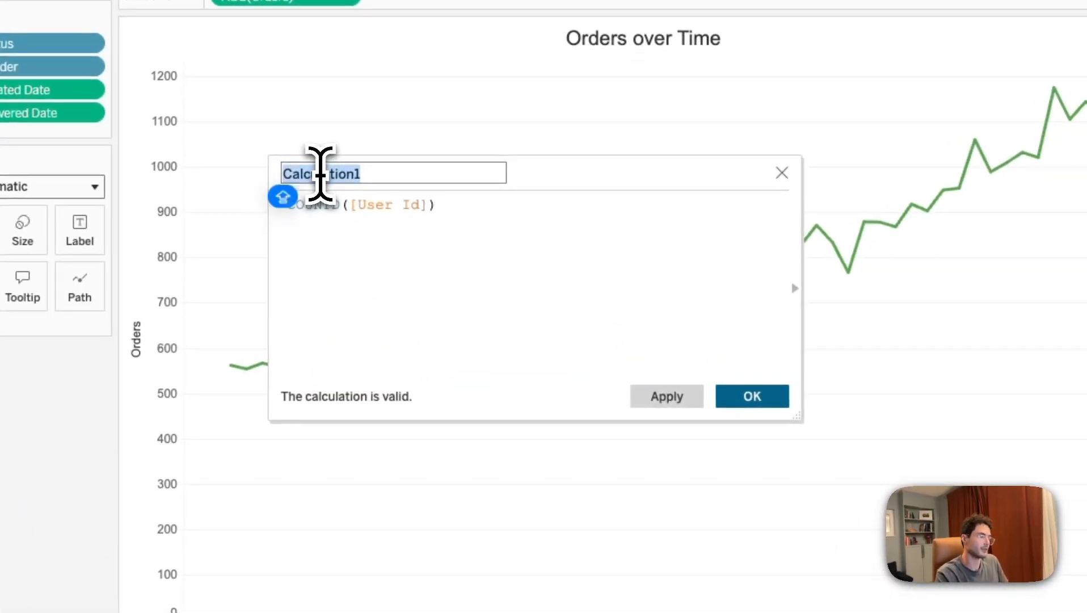
{"action": "type", "text": "USE"}
{"action": "key", "text": "BackSpace"}
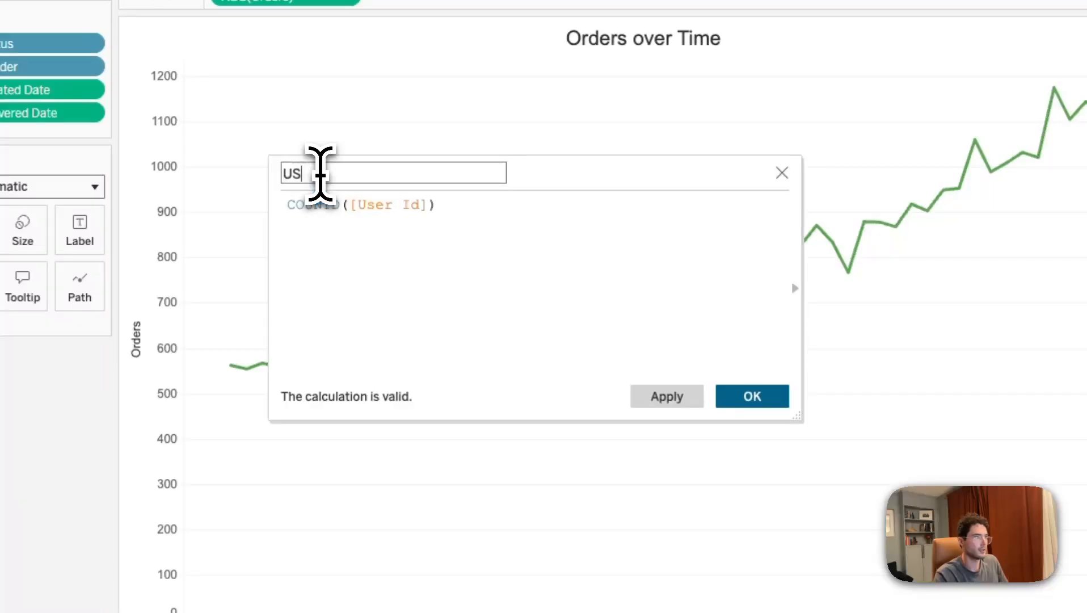
{"action": "type", "text": "sers"}
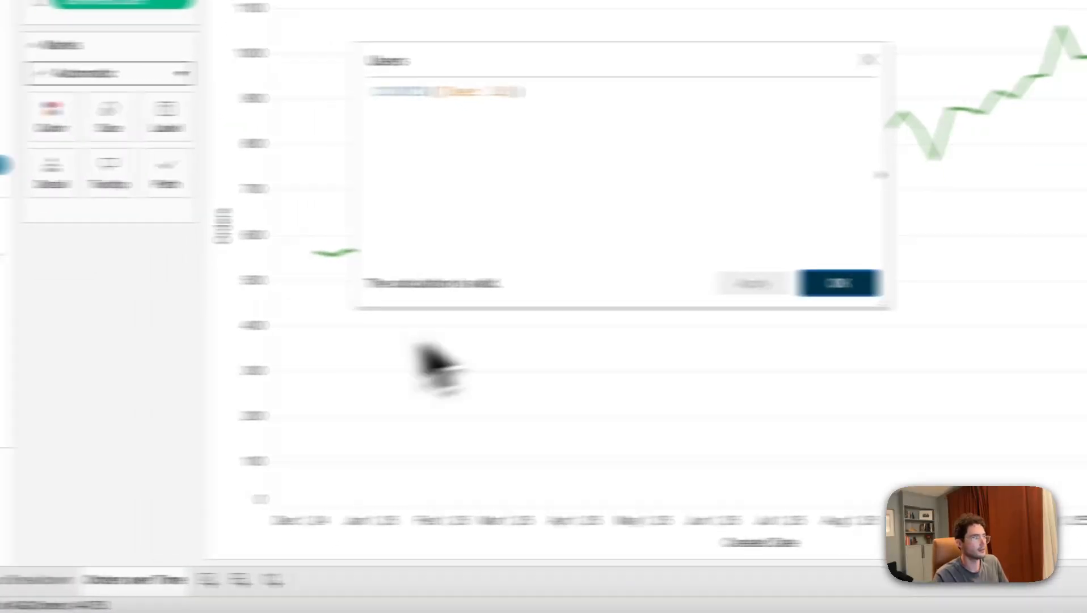
{"action": "left_click", "coordinate": [92, 291]}
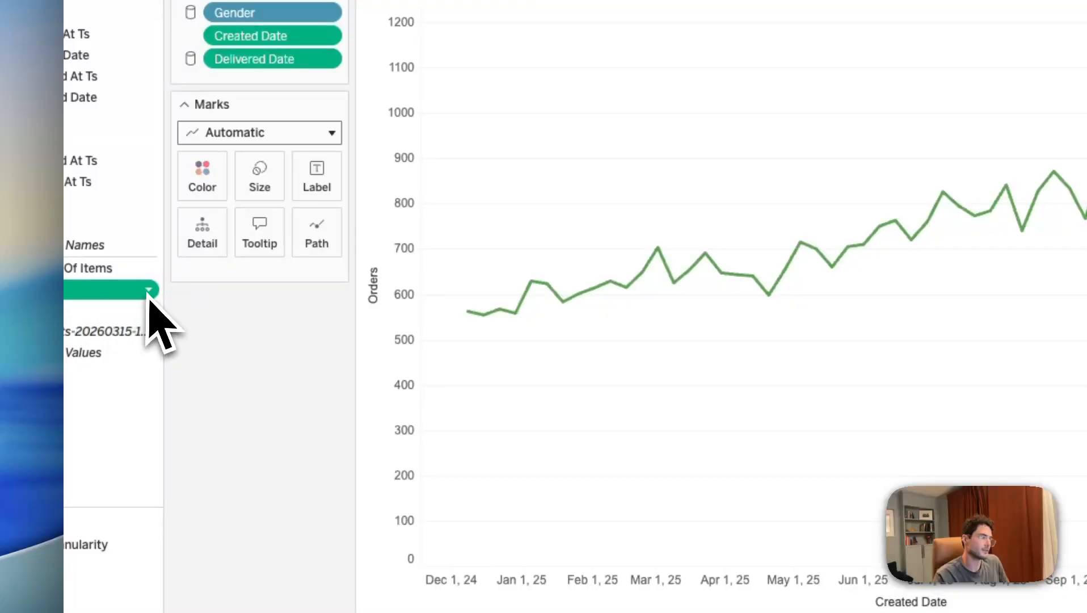
Review the formula of the existing Orders calculated field and close its editor
{"action": "right_click", "coordinate": [143, 307]}
{"action": "left_click", "coordinate": [74, 361]}
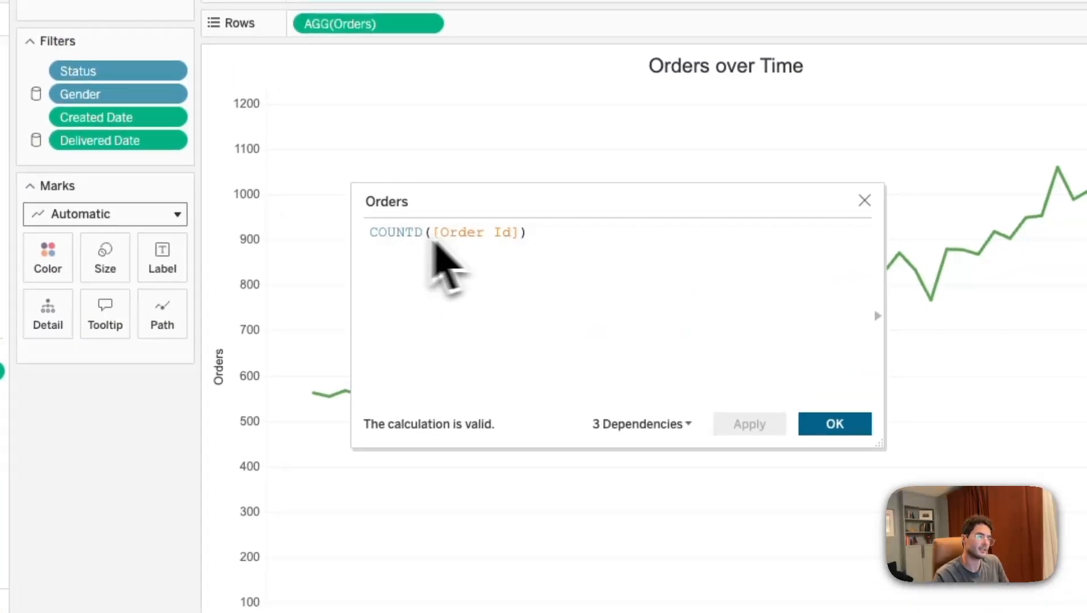
{"action": "left_click", "coordinate": [834, 423]}
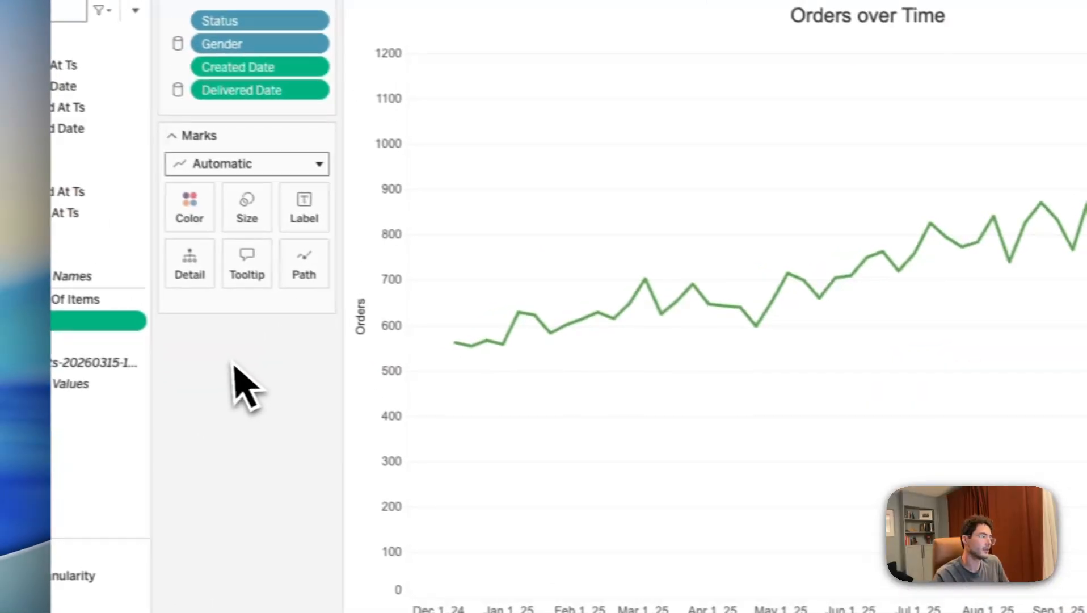
Start a new parameter with the String data type and name it Metrics
{"action": "left_click", "coordinate": [135, 10]}
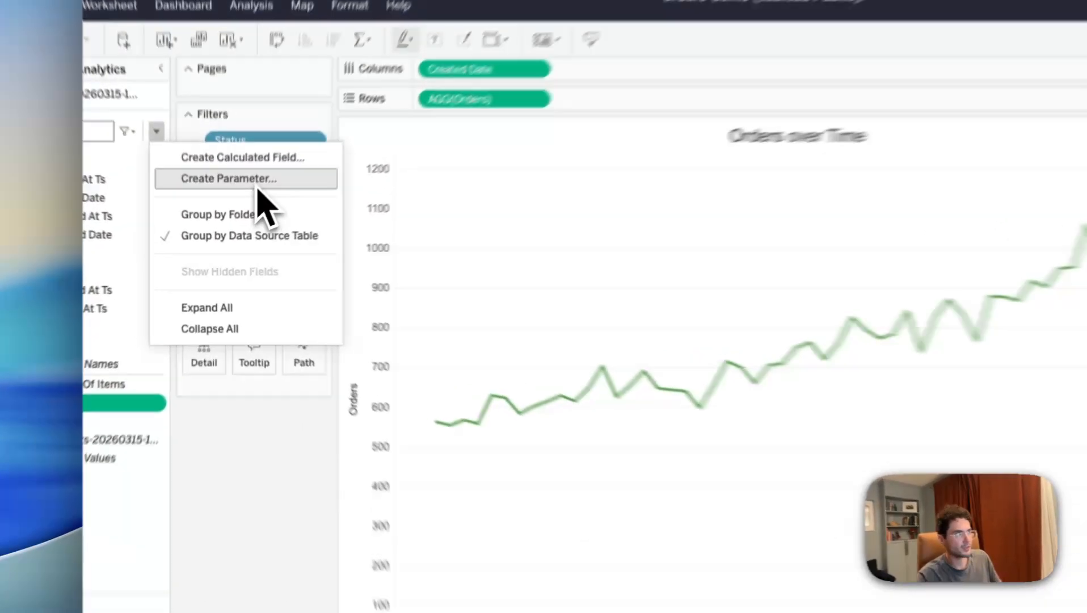
{"action": "left_click", "coordinate": [232, 218]}
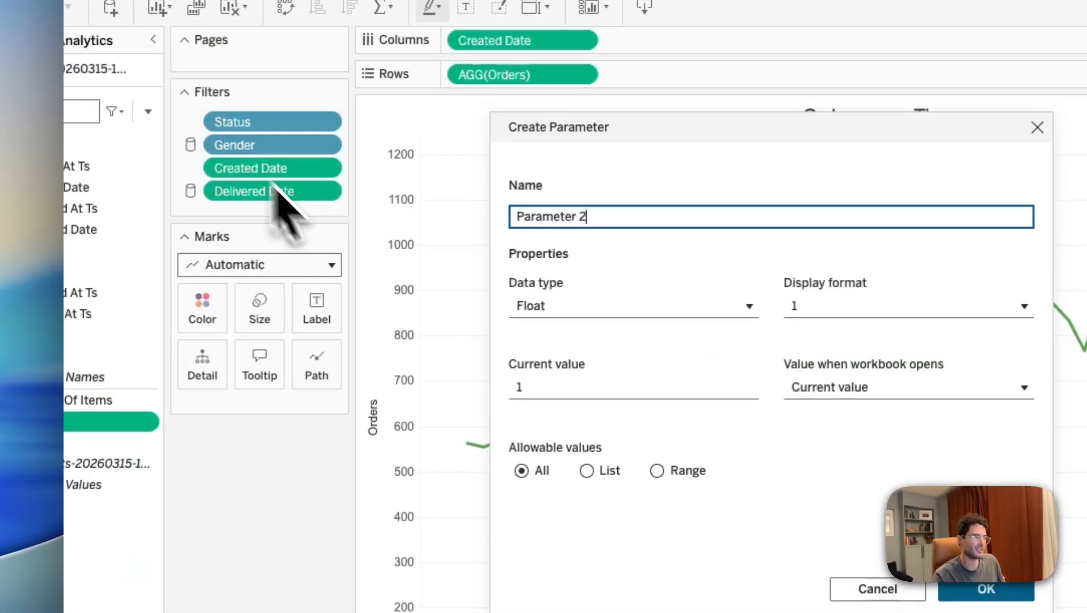
{"action": "left_click", "coordinate": [451, 206]}
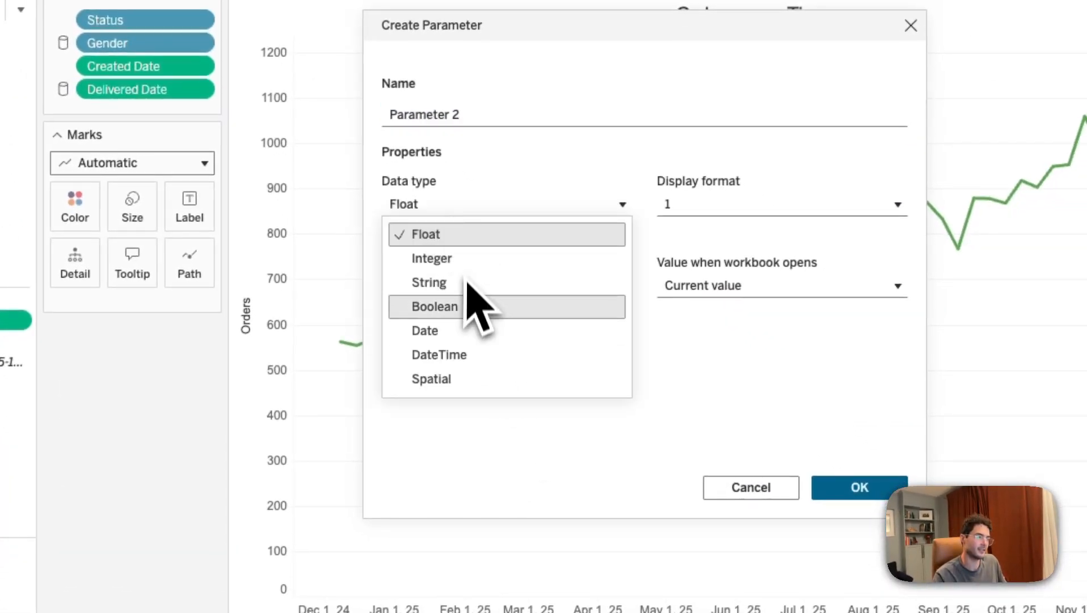
{"action": "left_click", "coordinate": [462, 283]}
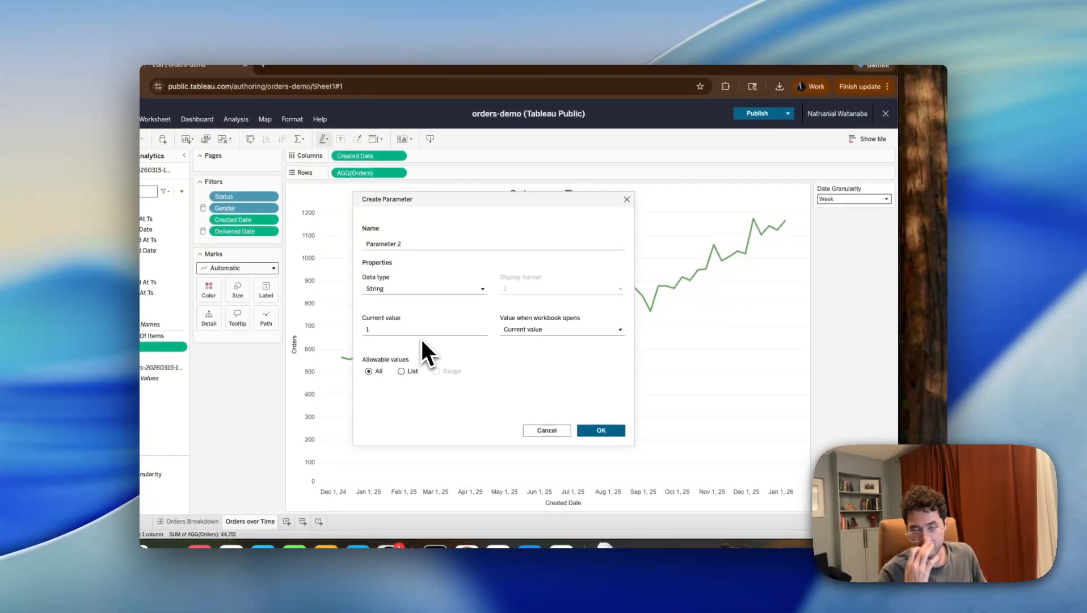
{"action": "triple_click", "coordinate": [387, 243]}
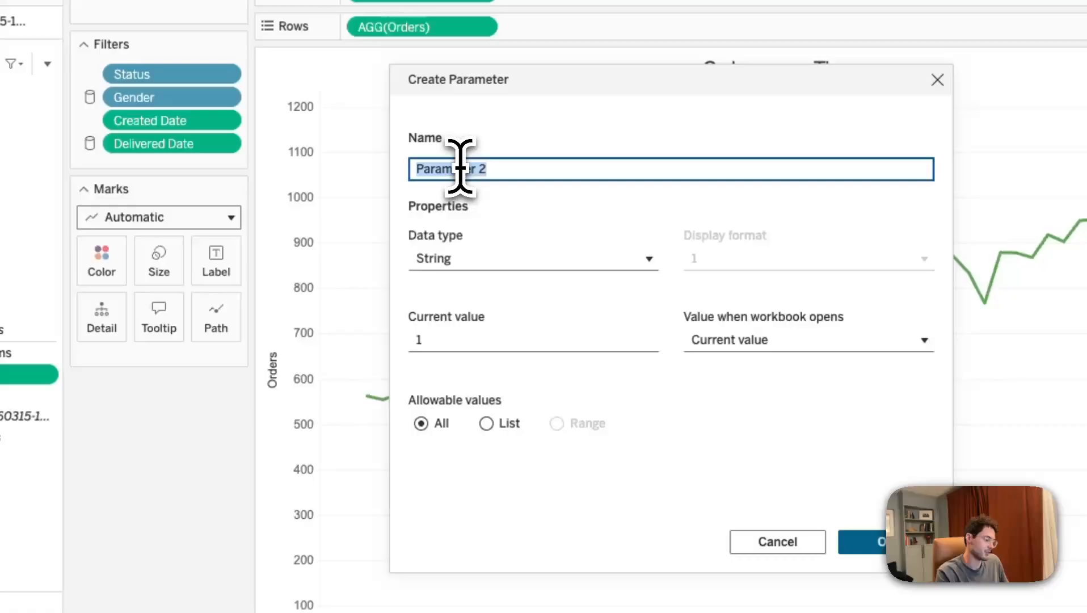
{"action": "type", "text": "M"}
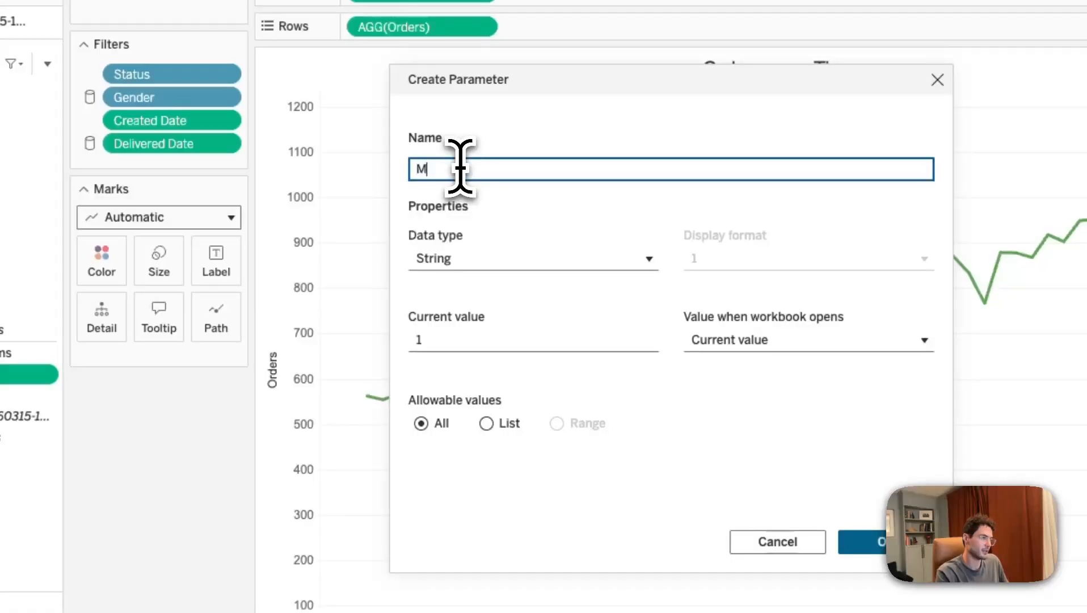
{"action": "type", "text": "etrics"}
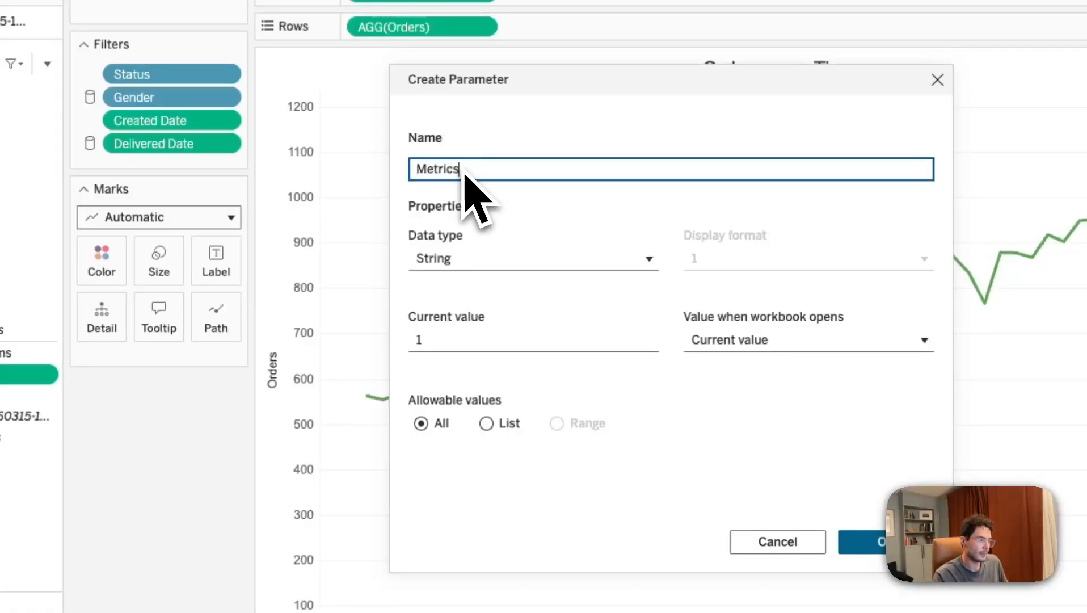
Restrict the Metrics parameter to a list with the values Orders and Users, and save the parameter
{"action": "left_click", "coordinate": [486, 424]}
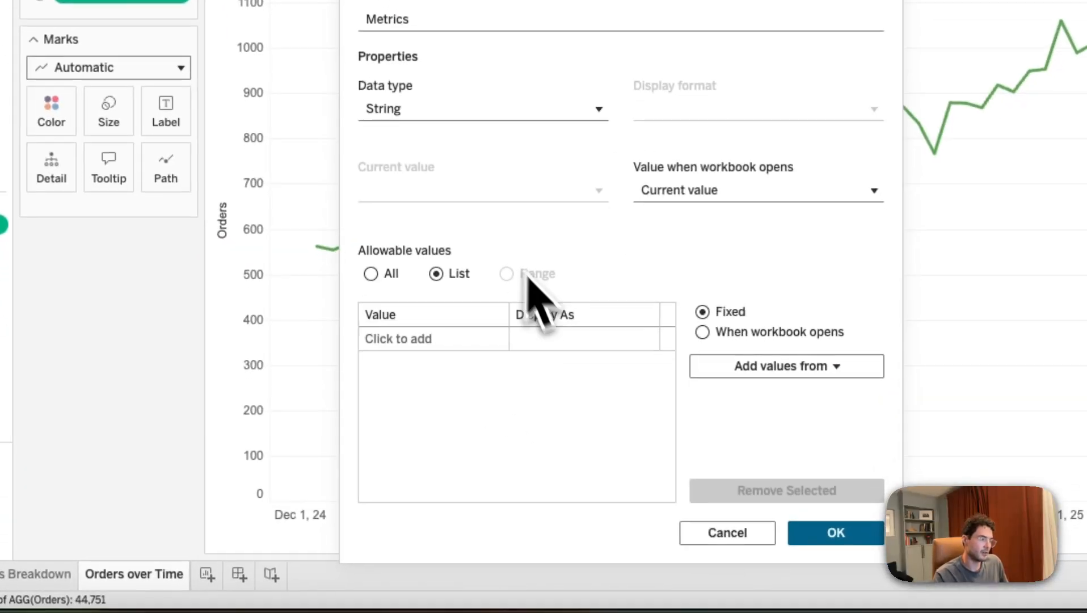
{"action": "left_click", "coordinate": [422, 409]}
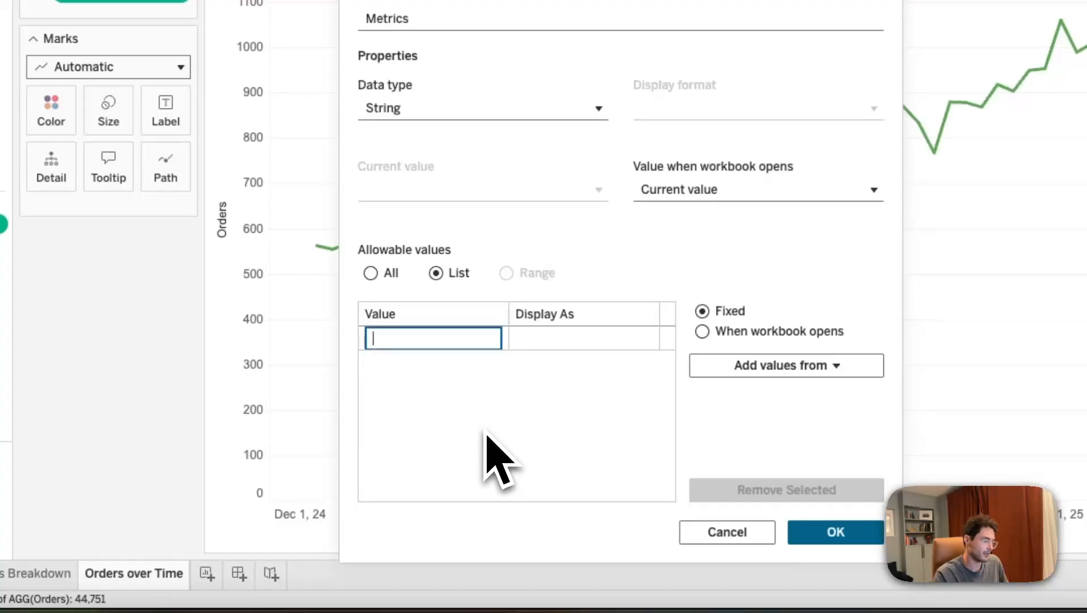
{"action": "type", "text": "Orders"}
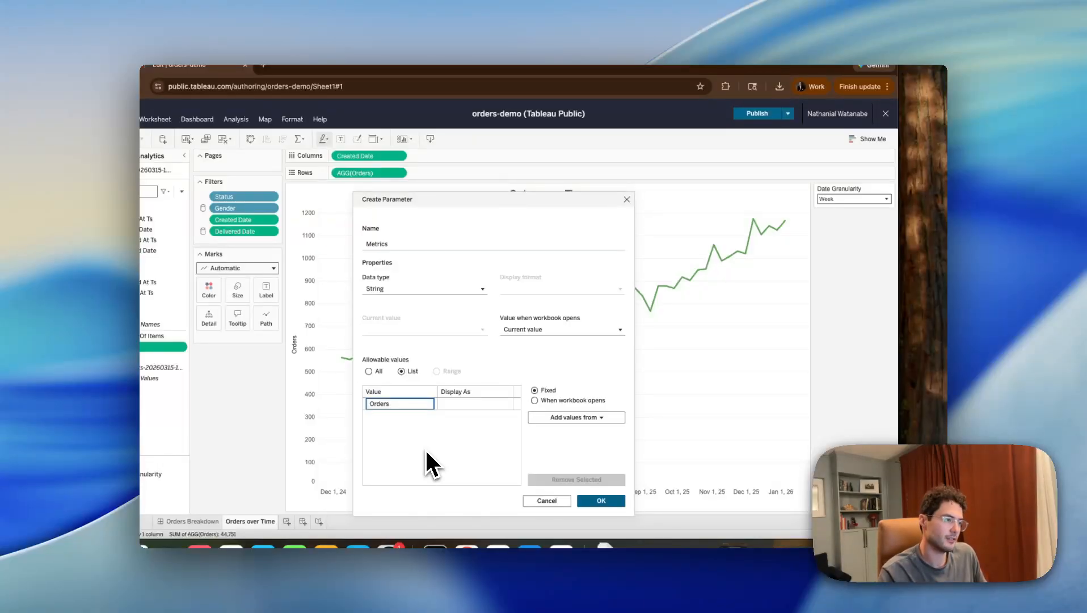
{"action": "key", "text": "Return"}
{"action": "type", "text": "Users"}
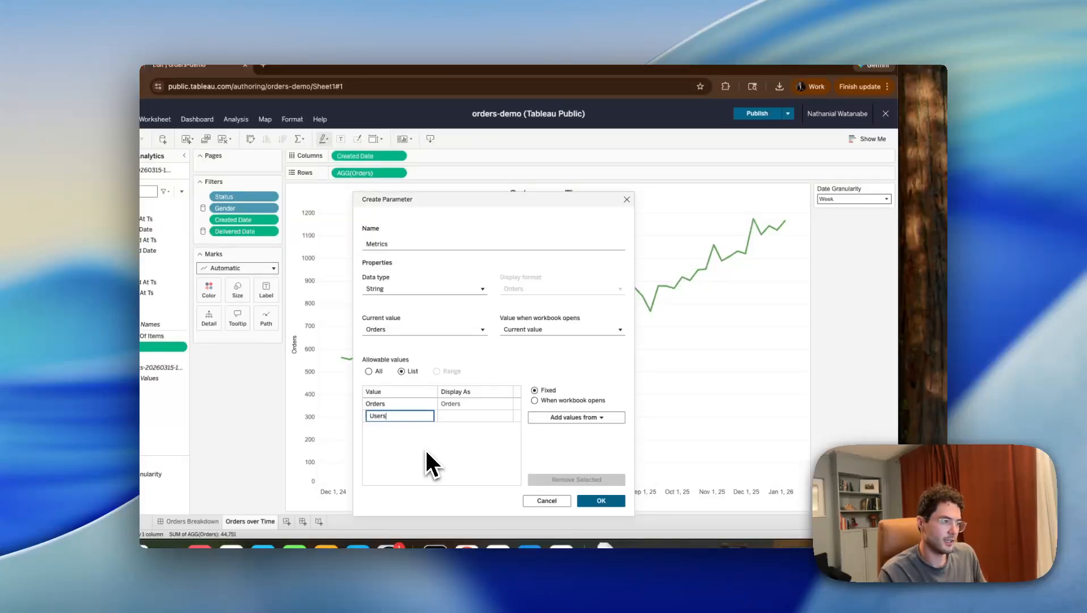
{"action": "key", "text": "Return"}
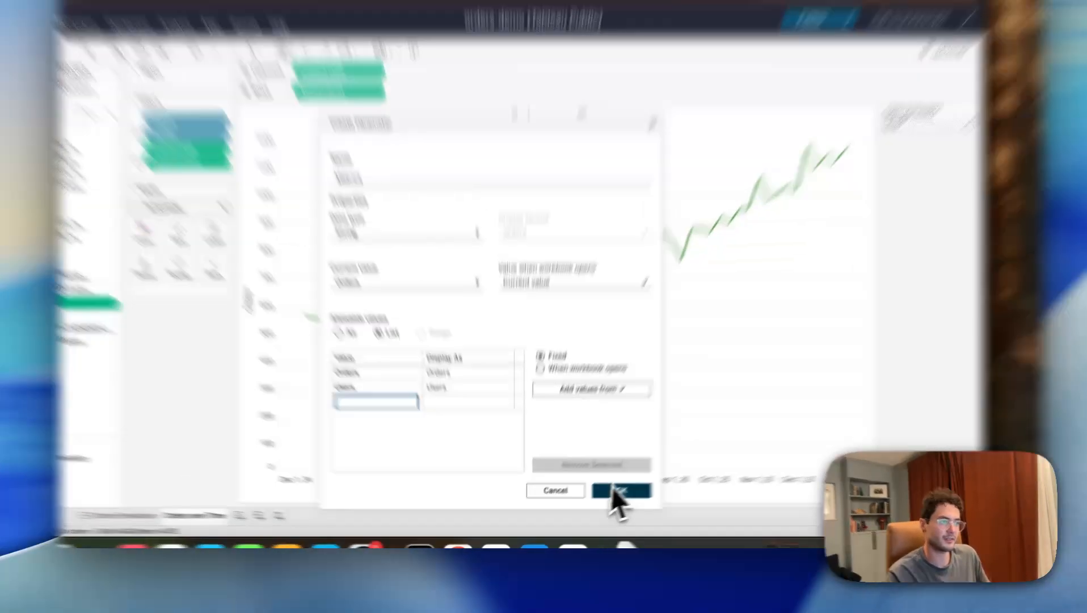
{"action": "left_click", "coordinate": [601, 501]}
Create a new calculated field named Metric Swapper
{"action": "left_click", "coordinate": [182, 191]}
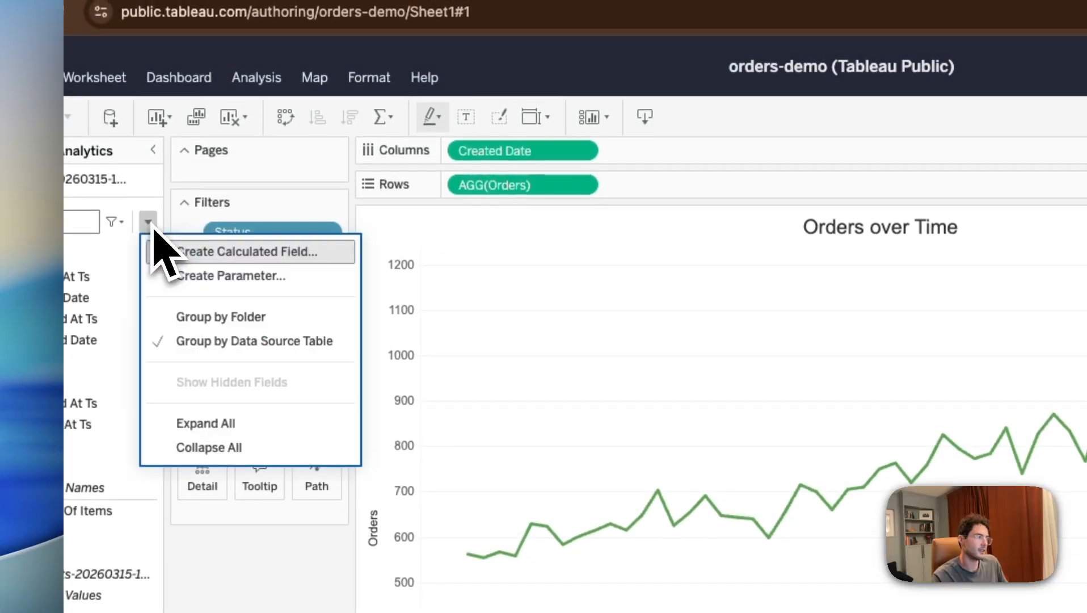
{"action": "left_click", "coordinate": [170, 251]}
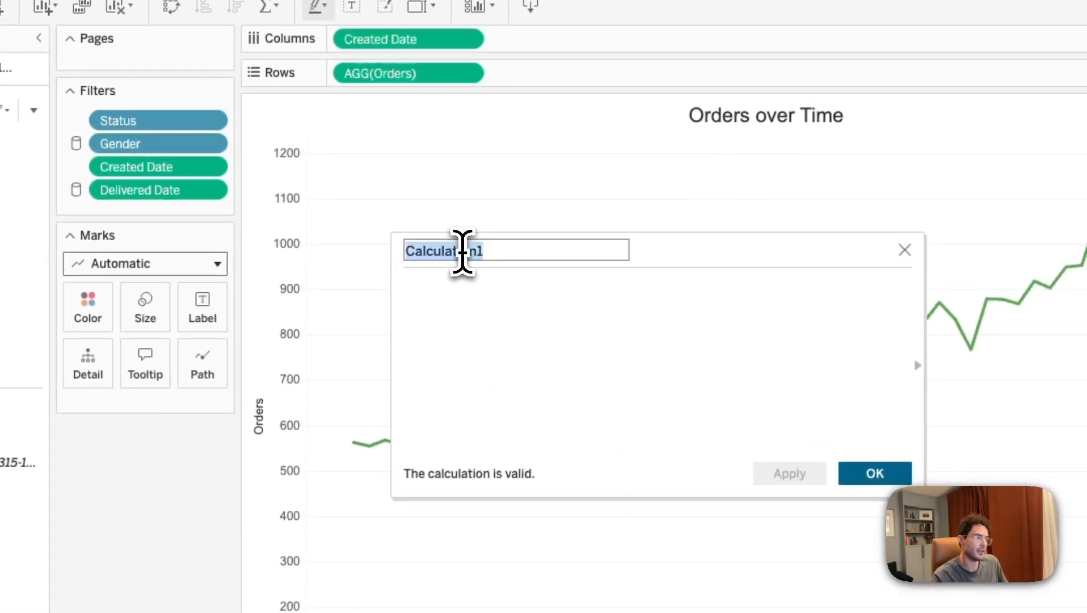
{"action": "type", "text": "M"}
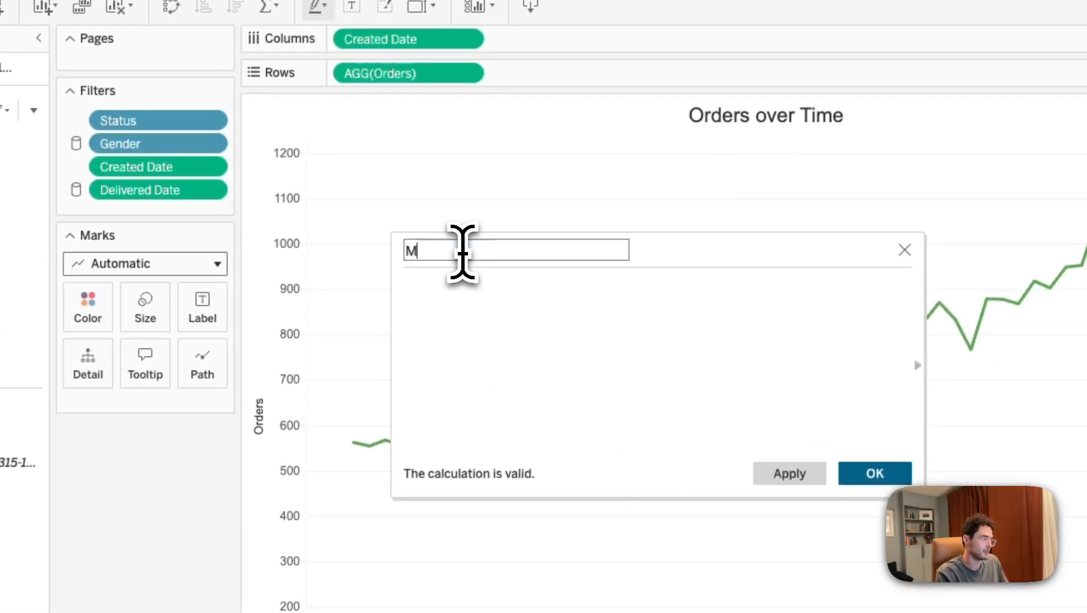
{"action": "type", "text": "etrics"}
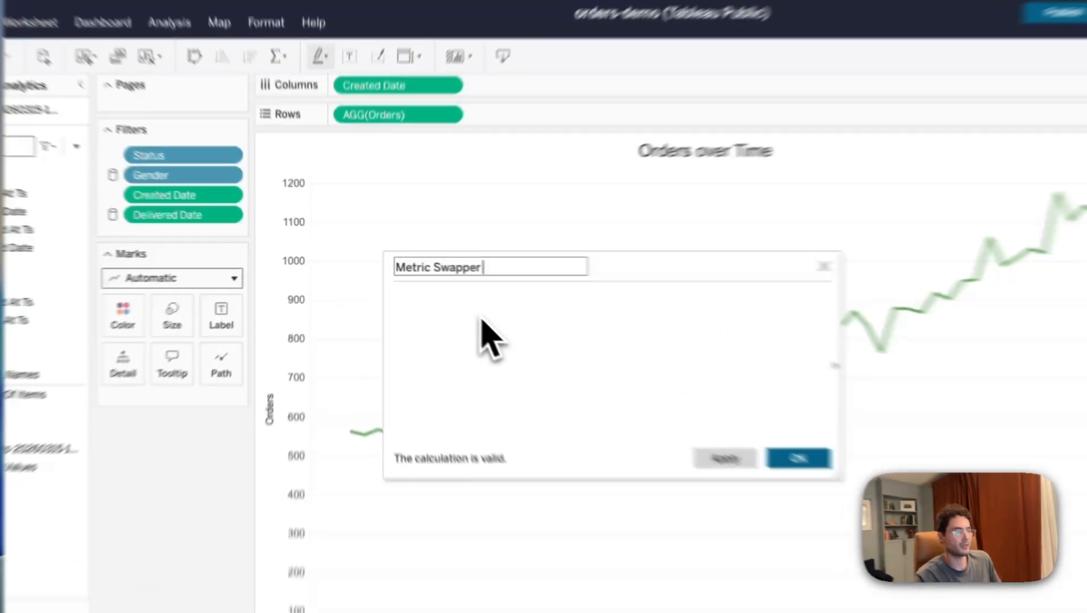
Start the Metric Swapper formula with CASE [Metrics] and the branch WHEN 'Orders' THEN [Orders]
{"action": "left_click", "coordinate": [417, 290]}
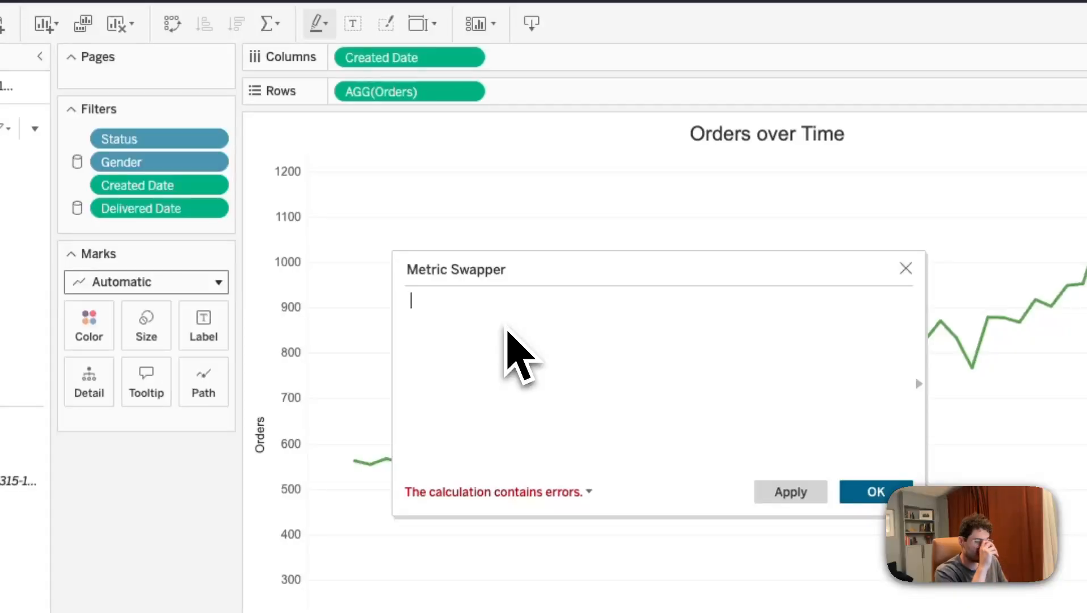
{"action": "type", "text": "CASE metrics"}
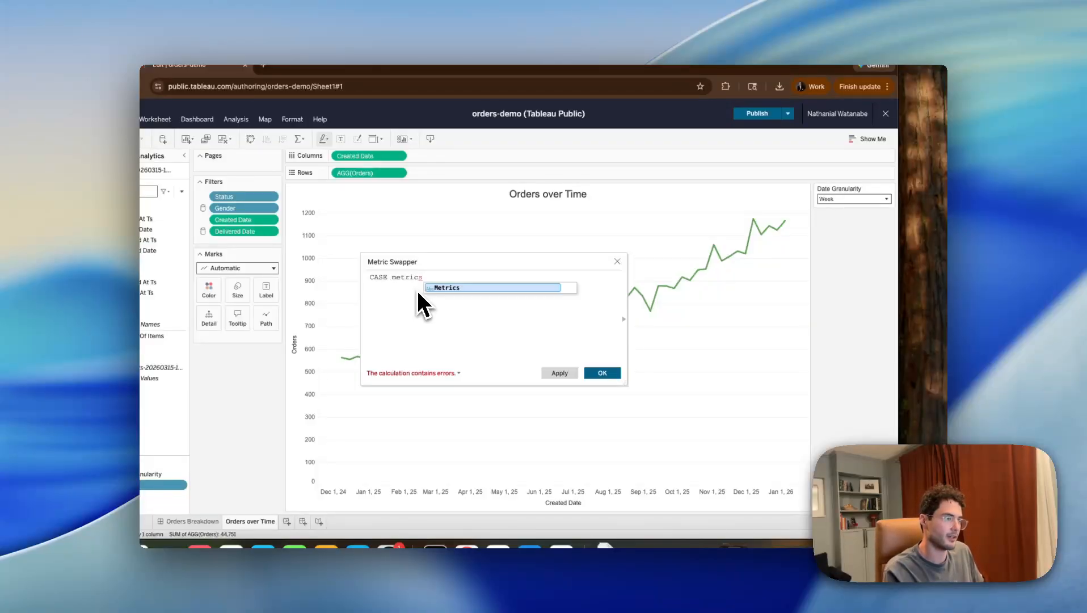
{"action": "key", "text": "Return"}
{"action": "type", "text": "WHEN 'Orders' TH"}
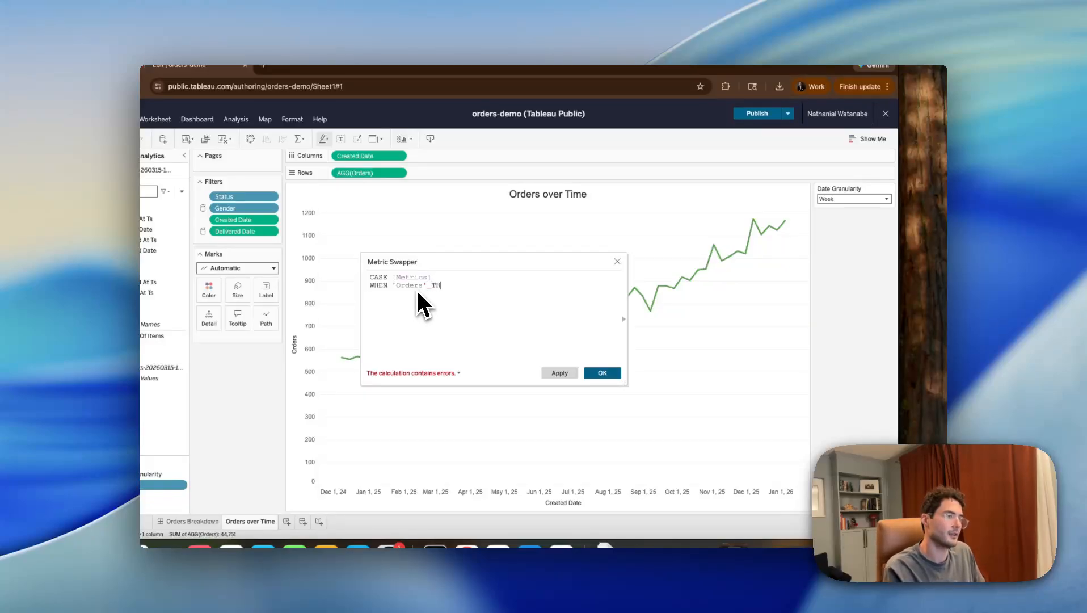
{"action": "type", "text": "orders"}
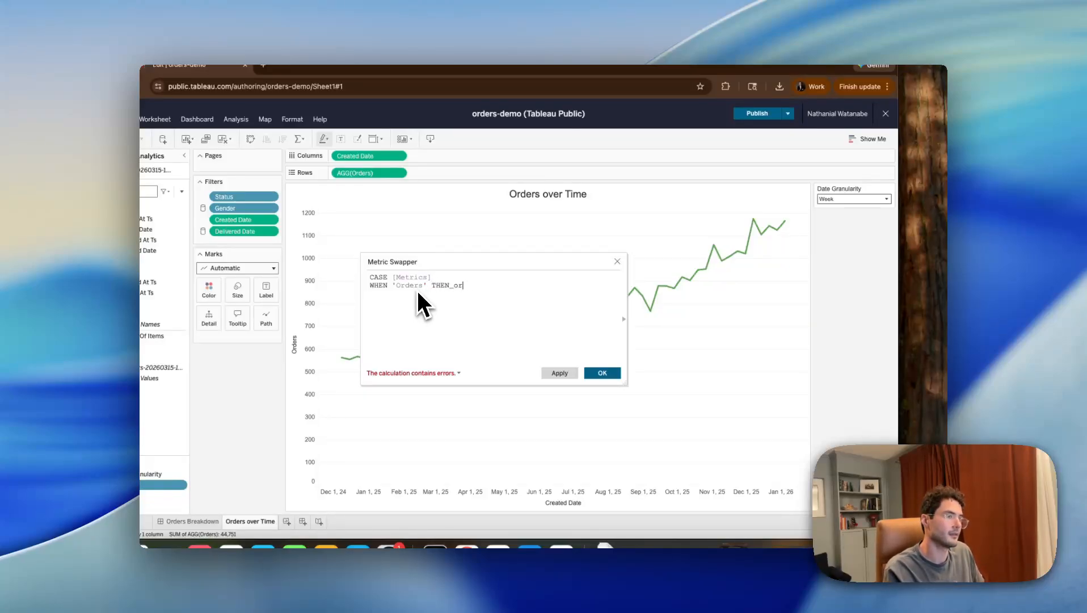
{"action": "key", "text": "Return"}
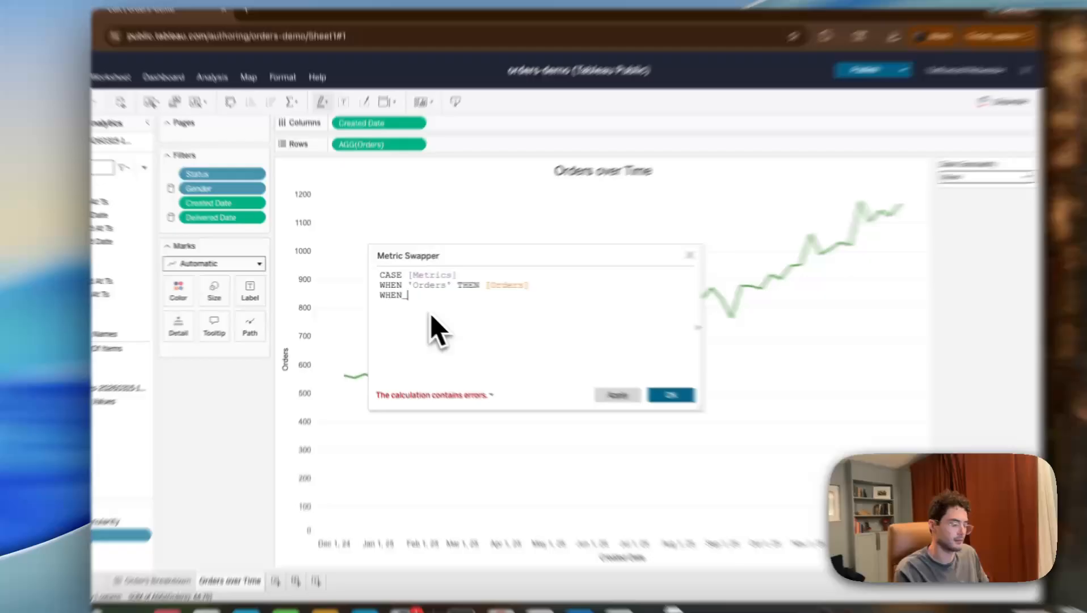
Add the branch WHEN 'Users' THEN [Users] to the Metric Swapper formula and close the CASE expression with END
{"action": "type", "text": "'Us"}
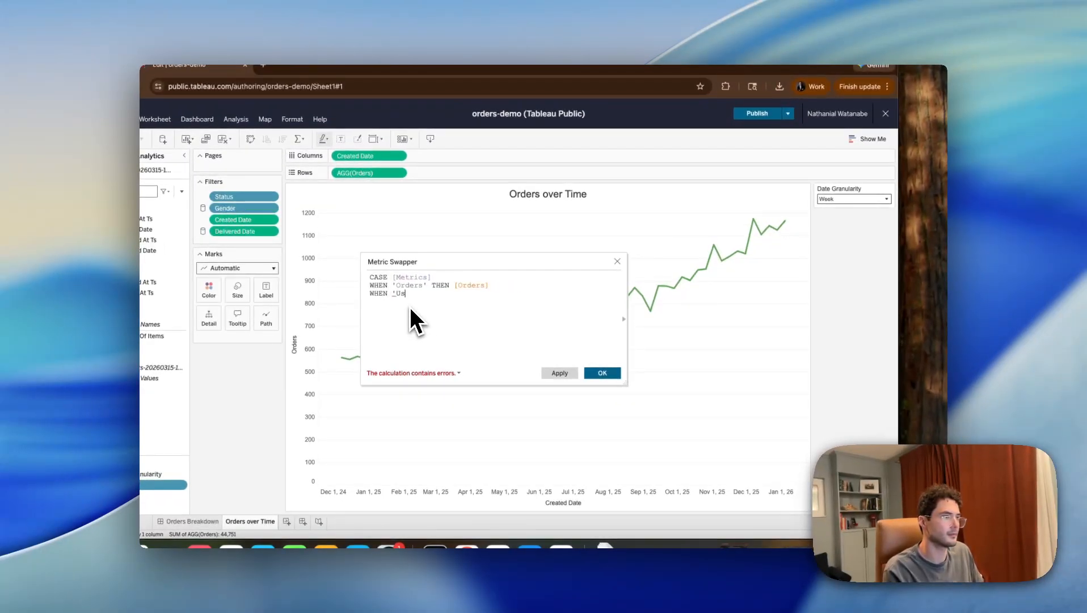
{"action": "type", "text": "ers' THEN user"}
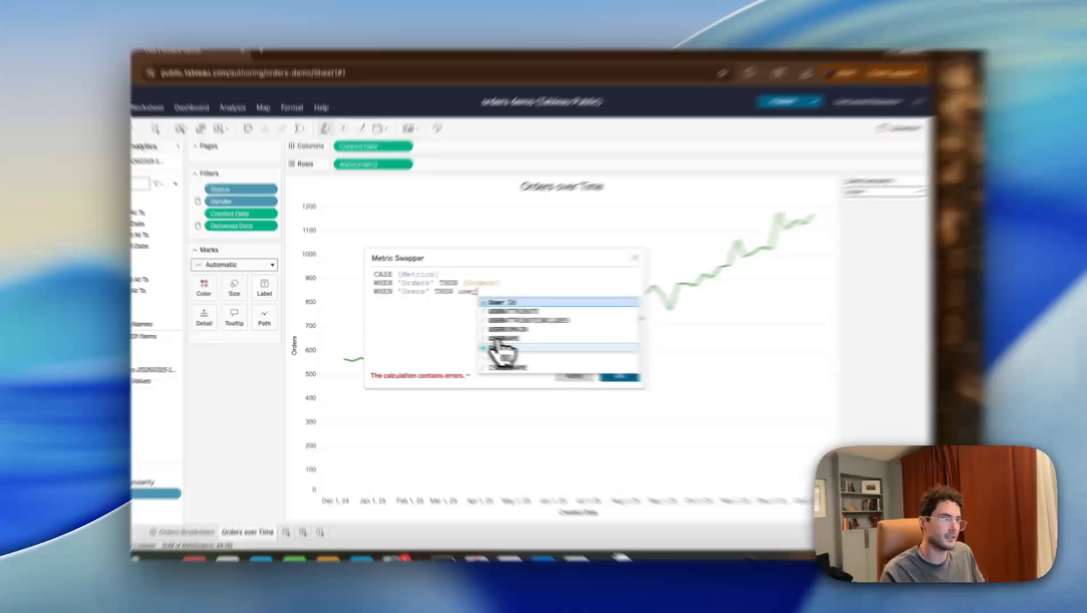
{"action": "left_click", "coordinate": [488, 346]}
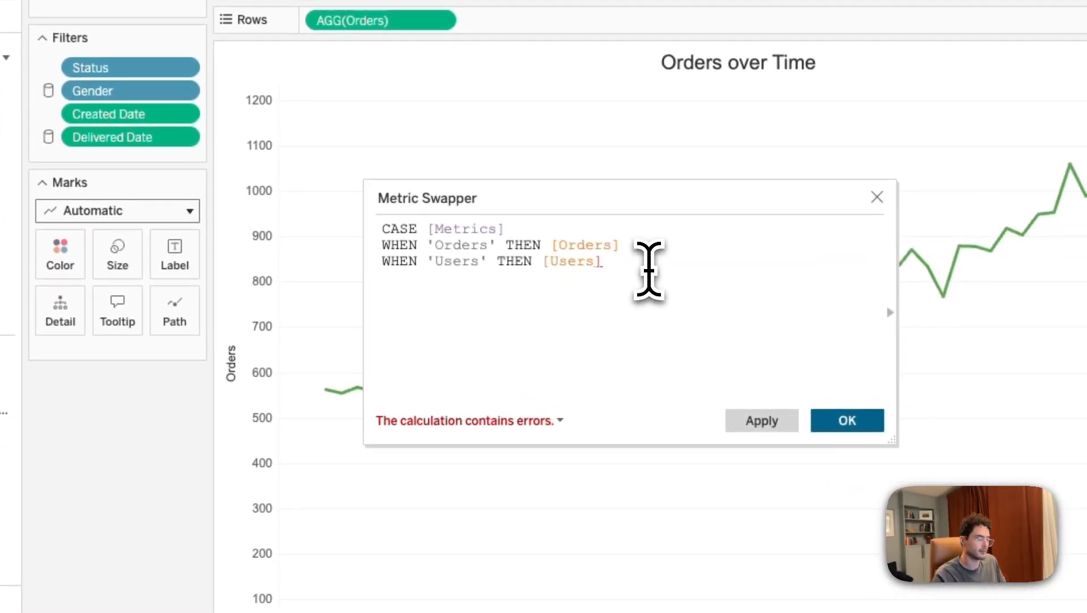
{"action": "key", "text": "Return"}
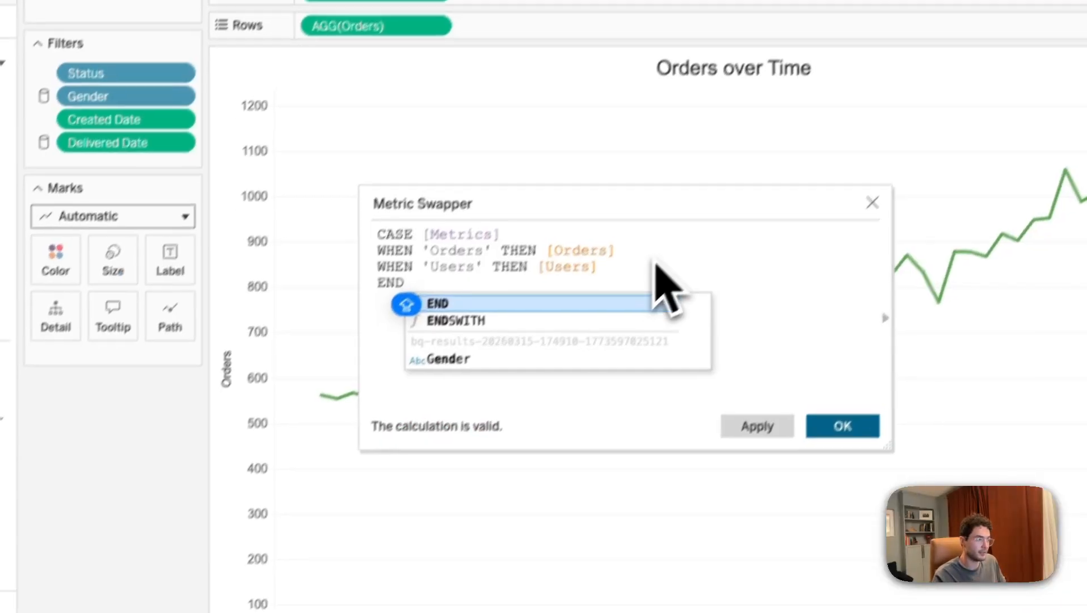
{"action": "left_click", "coordinate": [659, 246]}
Apply the Metric Swapper calculation, review its CASE branches, and save the calculated field
{"action": "left_click", "coordinate": [838, 457]}
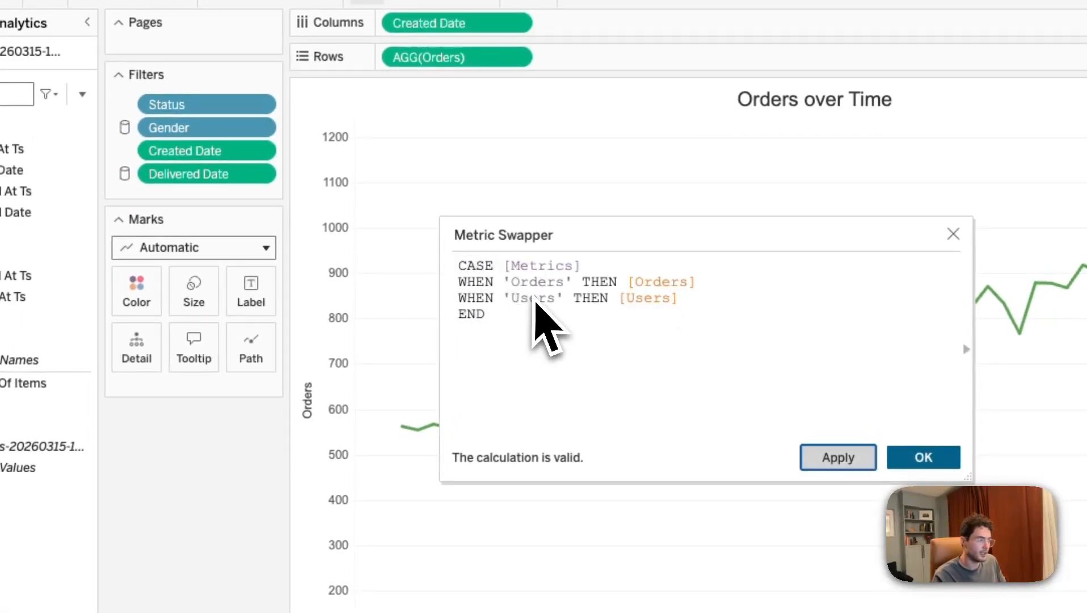
{"action": "left_click", "coordinate": [539, 297]}
{"action": "left_click", "coordinate": [460, 282]}
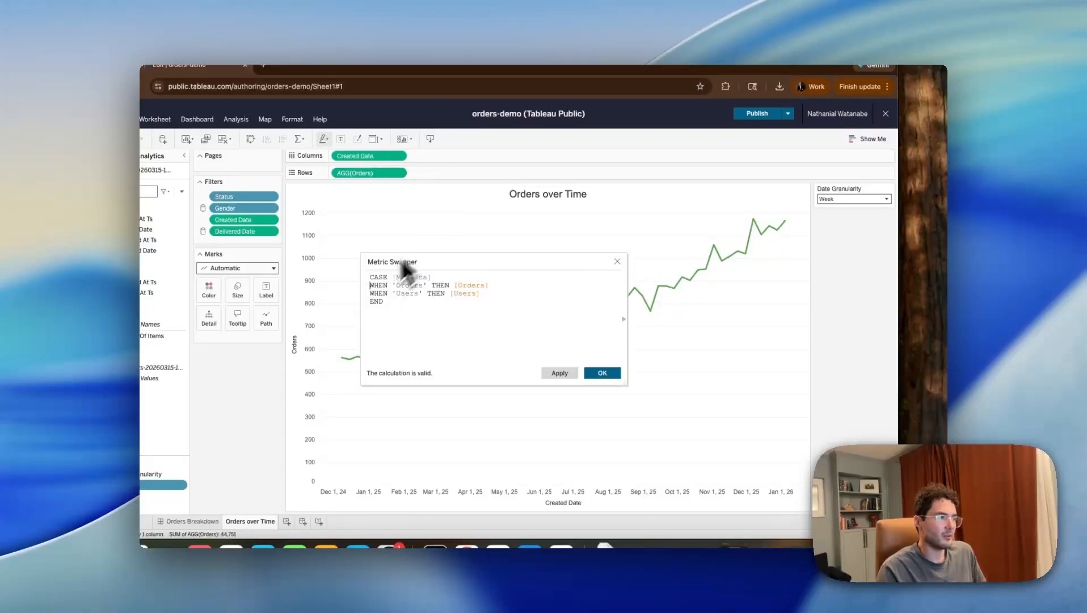
{"action": "left_click", "coordinate": [422, 303]}
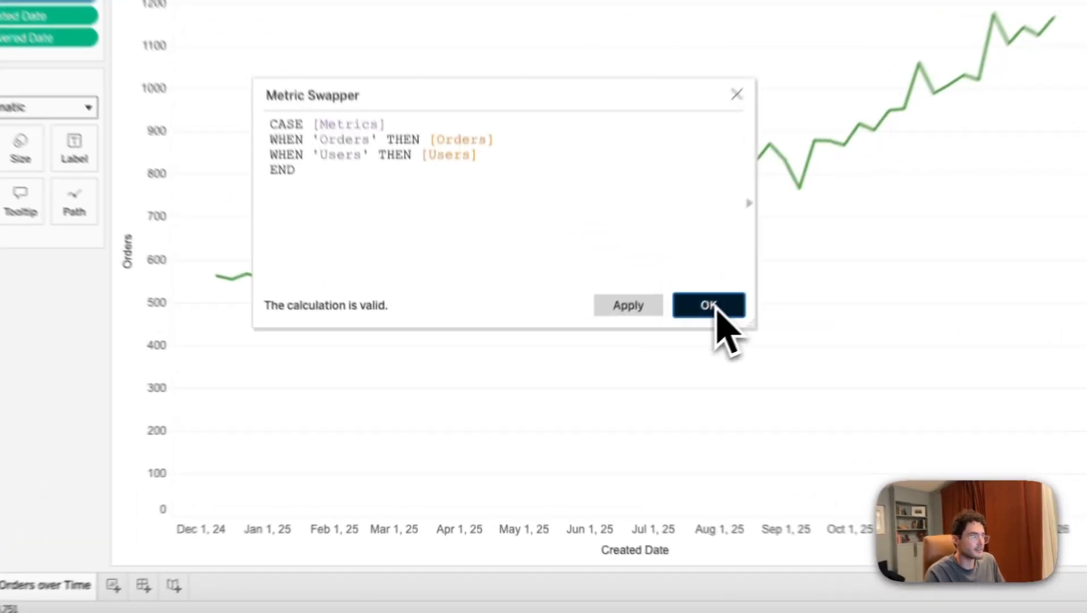
{"action": "left_click", "coordinate": [602, 372]}
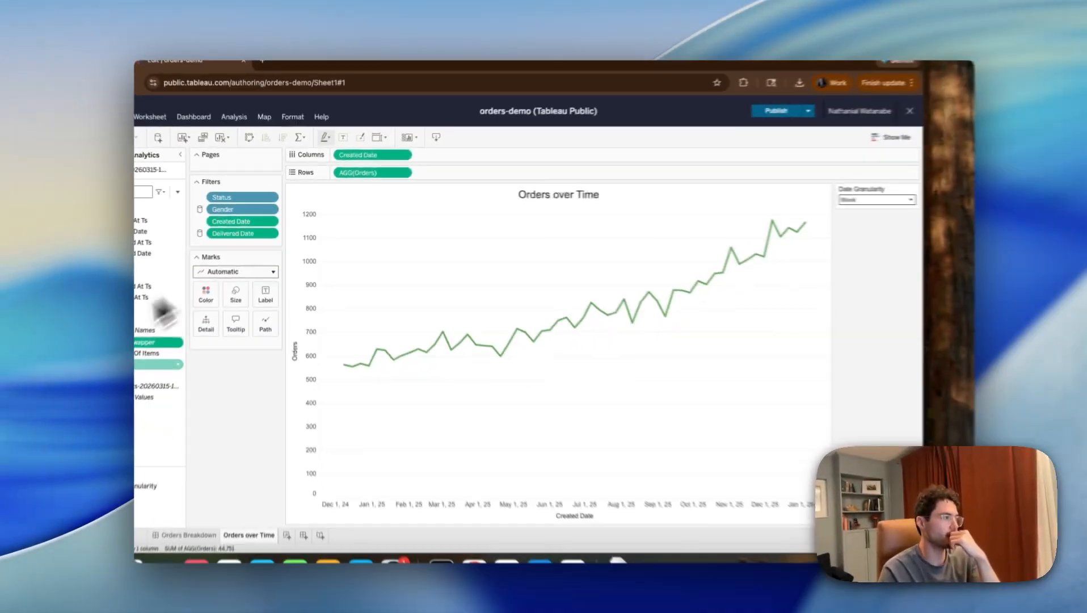
Replace the Orders measure on Rows with the Metric Swapper field
{"action": "left_click_drag", "start_coordinate": [148, 336], "coordinate": [306, 235]}
{"action": "left_click_drag", "start_coordinate": [362, 175], "coordinate": [363, 176]}
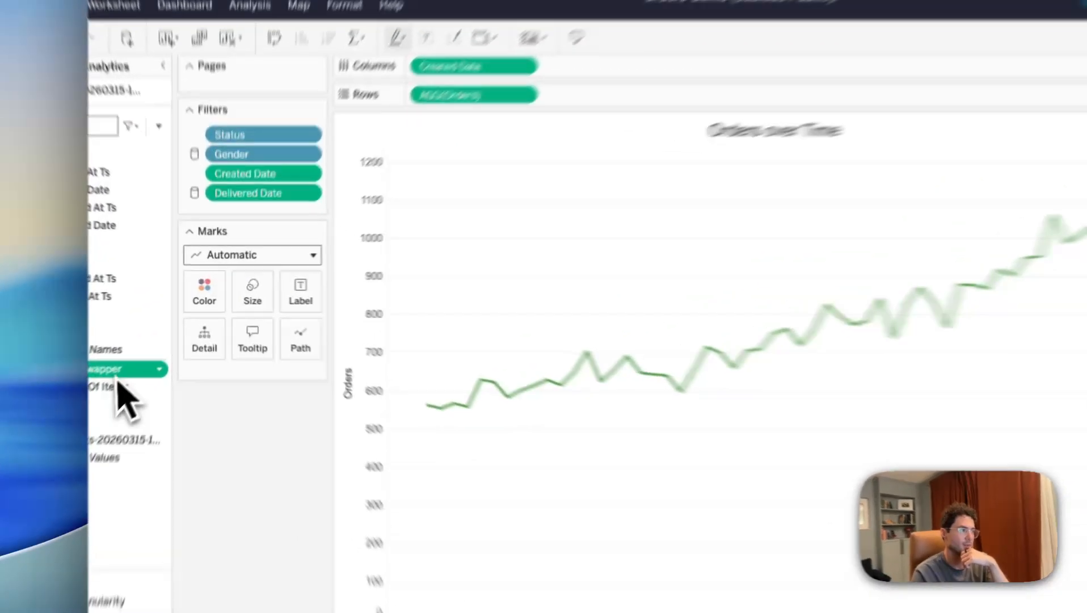
{"action": "left_click_drag", "start_coordinate": [154, 337], "coordinate": [379, 175]}
{"action": "left_click_drag", "start_coordinate": [445, 171], "coordinate": [446, 171]}
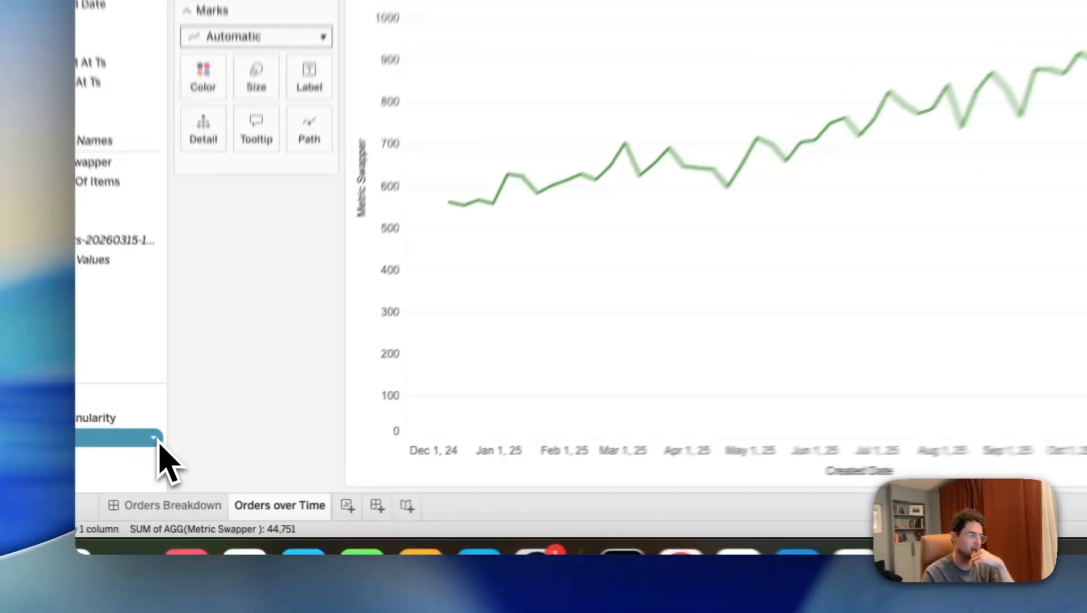
Show the Metrics parameter control on the worksheet and set it to Users
{"action": "right_click", "coordinate": [181, 483]}
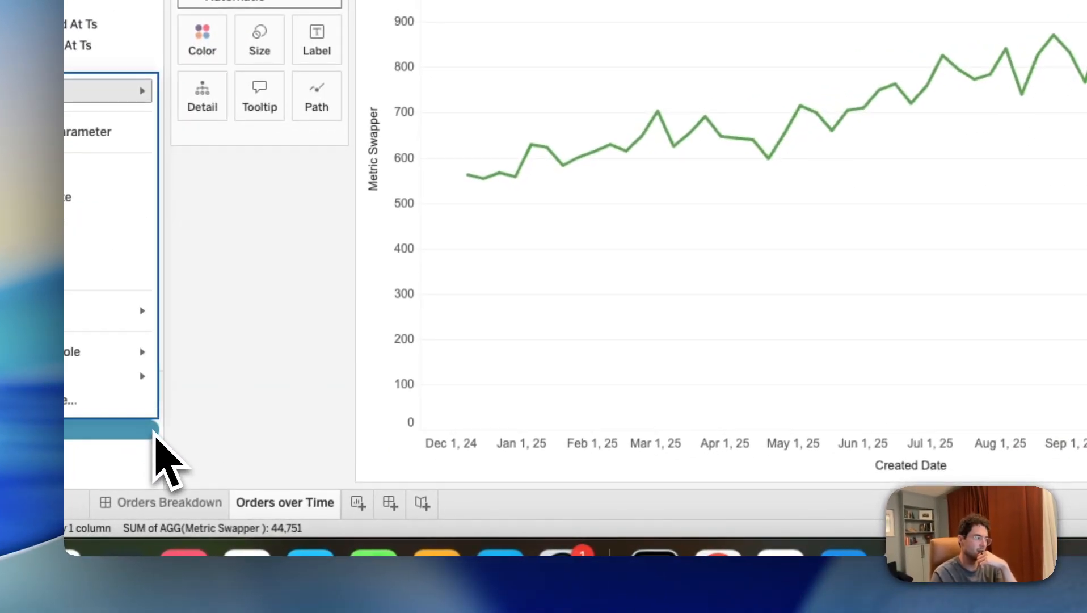
{"action": "left_click", "coordinate": [111, 132]}
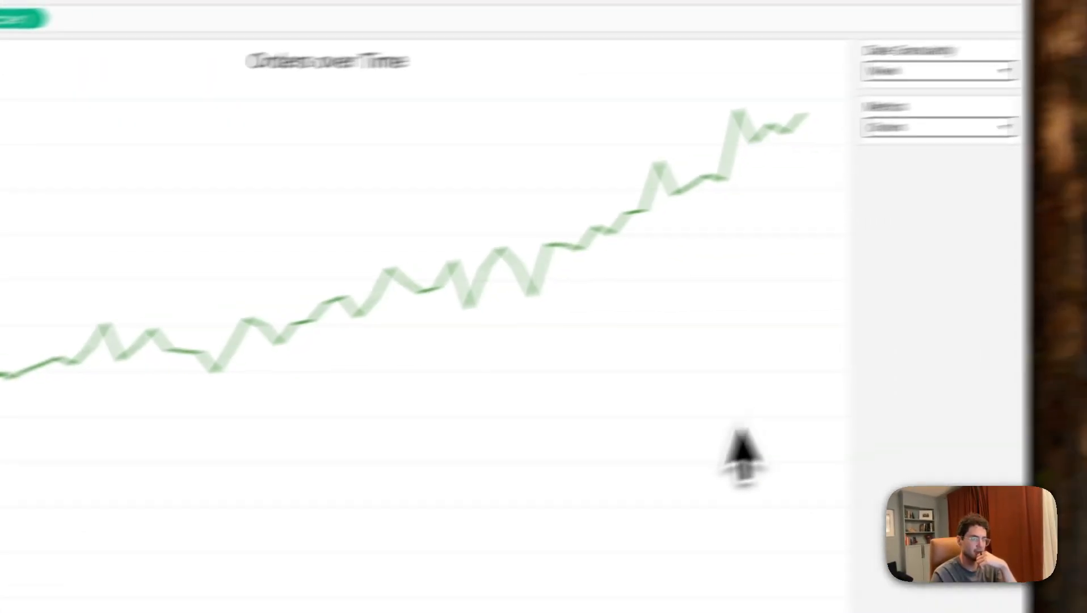
{"action": "left_click", "coordinate": [816, 148]}
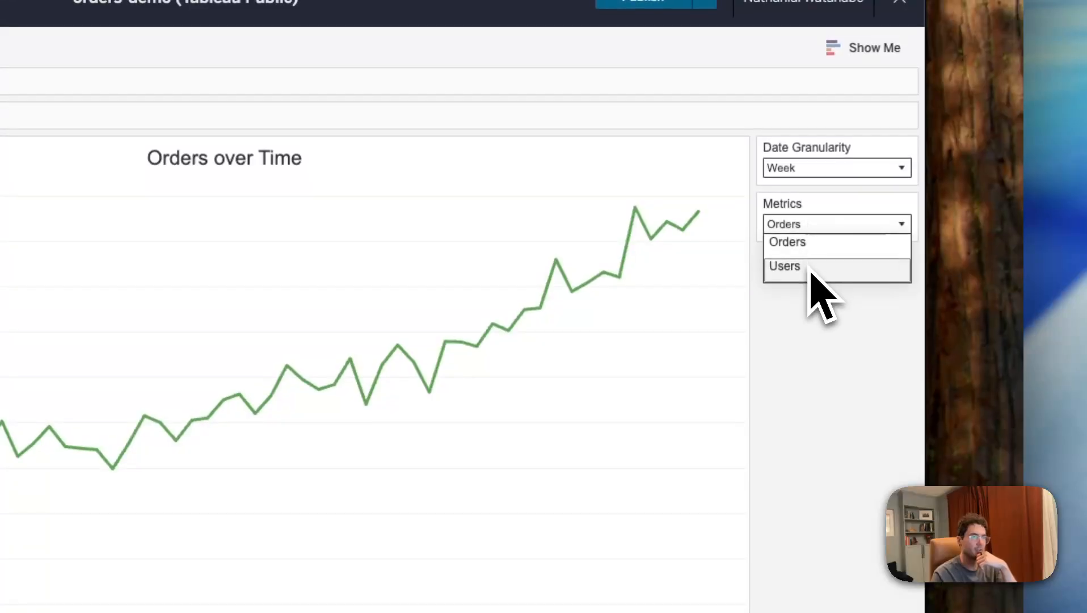
{"action": "left_click", "coordinate": [810, 190]}
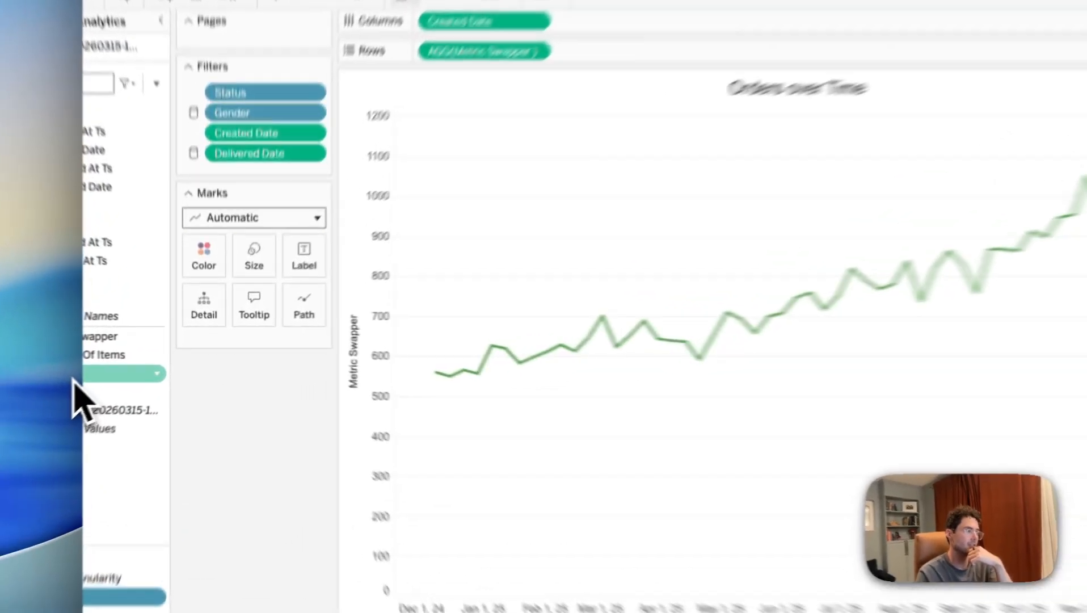
Add the Orders and Users measures to Rows beside Metric Swapper for comparison, and remove both again
{"action": "left_click_drag", "start_coordinate": [146, 356], "coordinate": [462, 174]}
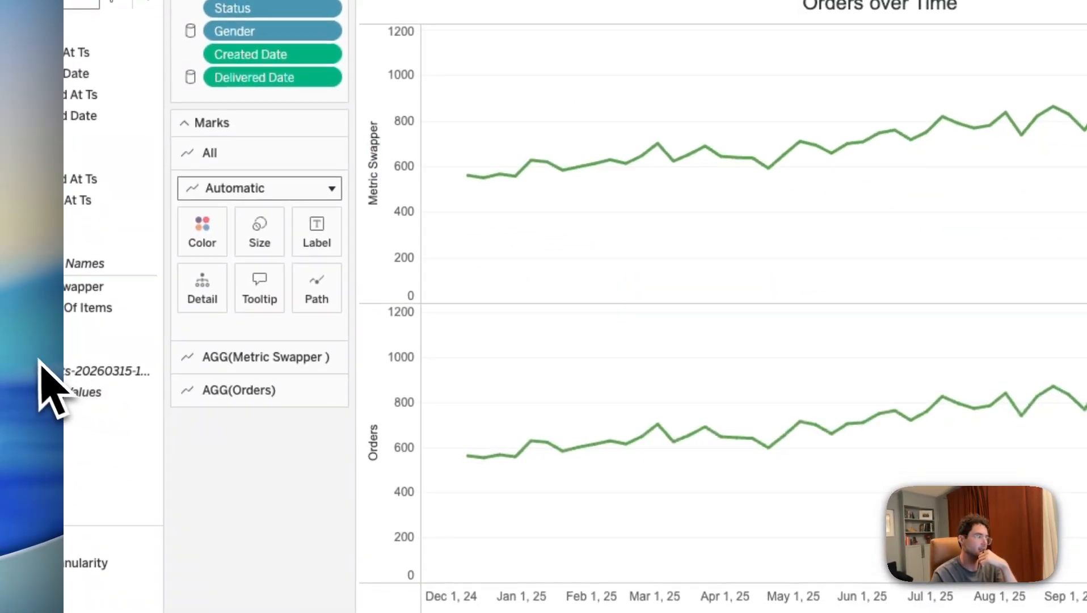
{"action": "left_click_drag", "start_coordinate": [32, 354], "coordinate": [623, 122]}
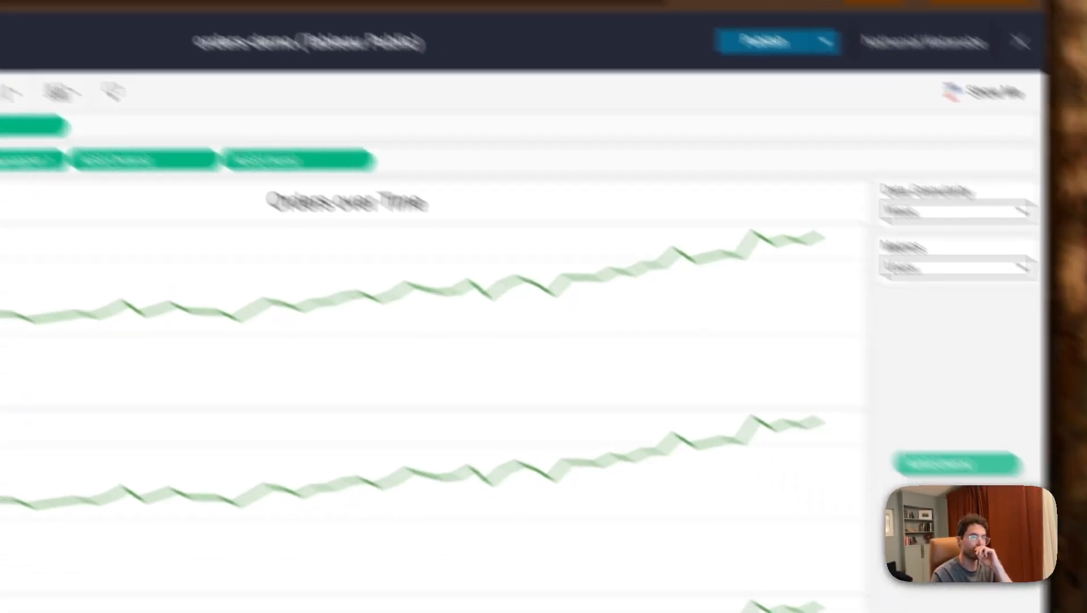
{"action": "left_click_drag", "start_coordinate": [462, 196], "coordinate": [992, 459]}
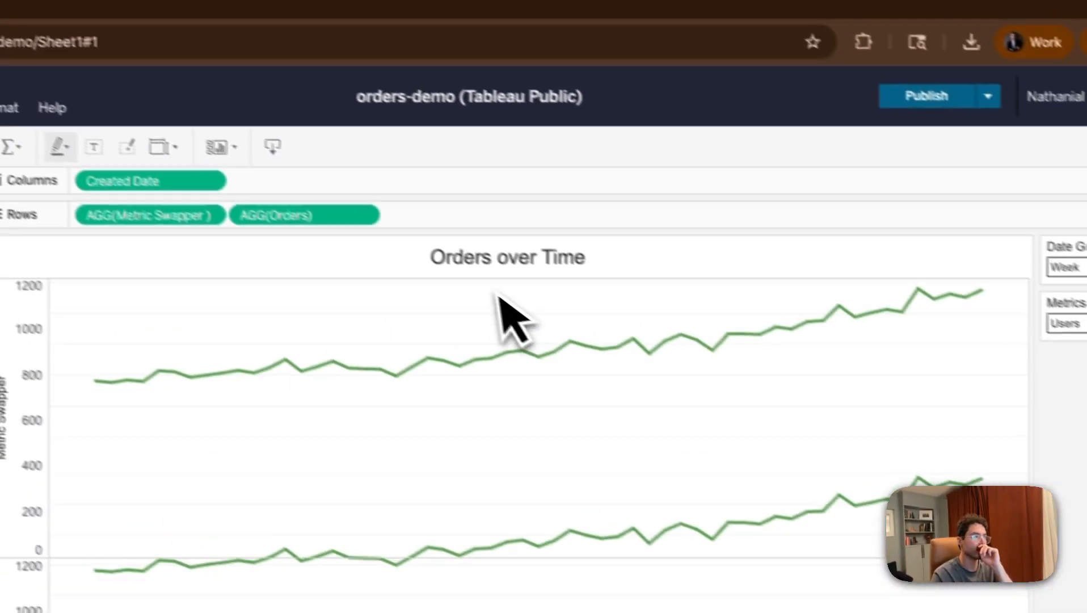
{"action": "left_click_drag", "start_coordinate": [349, 237], "coordinate": [824, 393]}
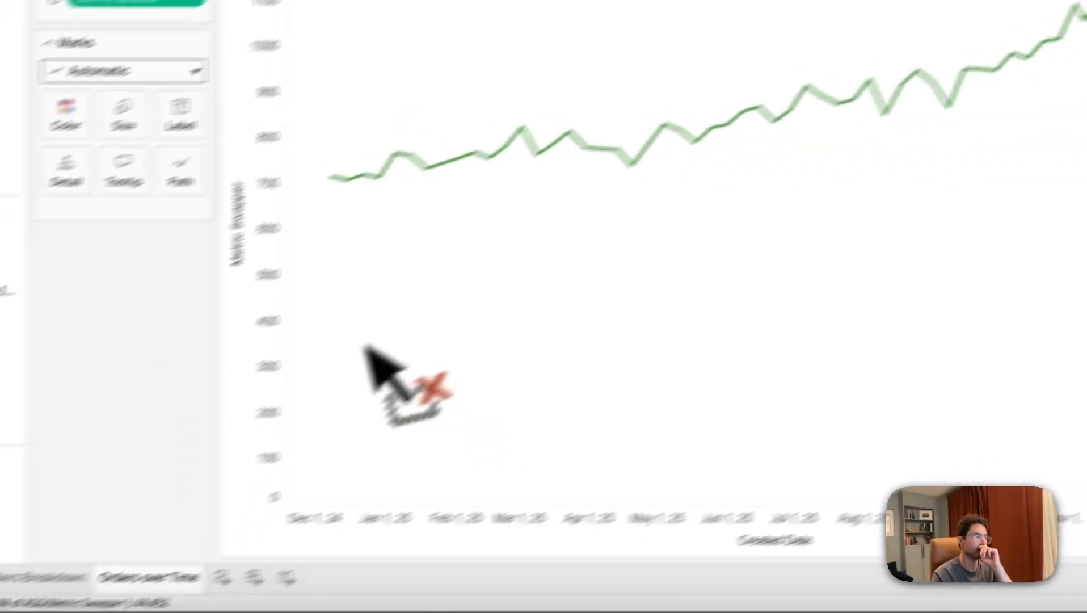
Make the Metric Swapper axis title use the Metrics parameter value, and switch the Metrics parameter to Orders
{"action": "right_click", "coordinate": [309, 346]}
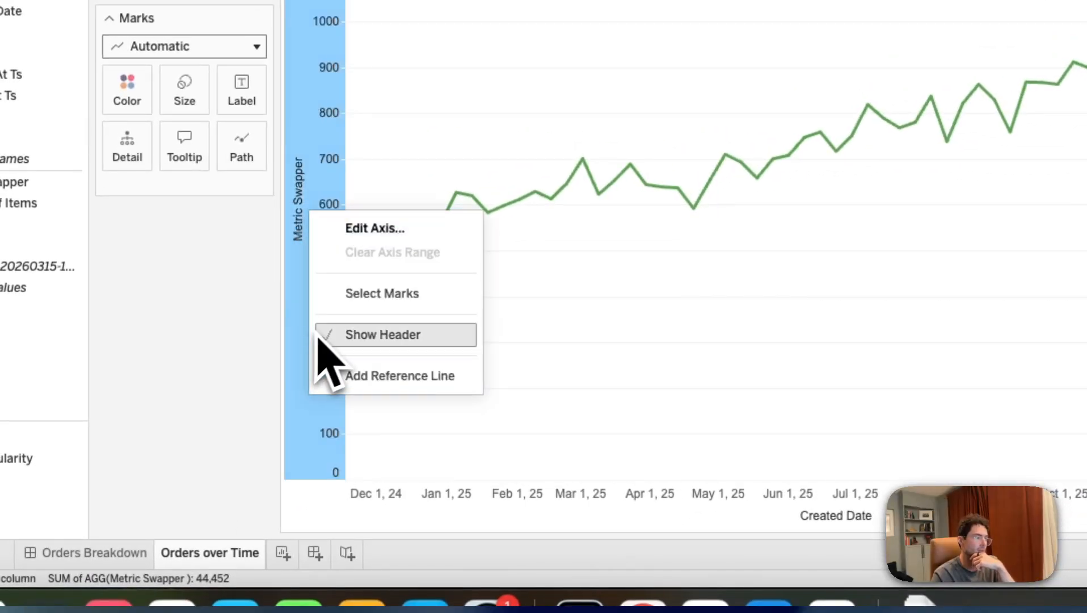
{"action": "left_click", "coordinate": [349, 227]}
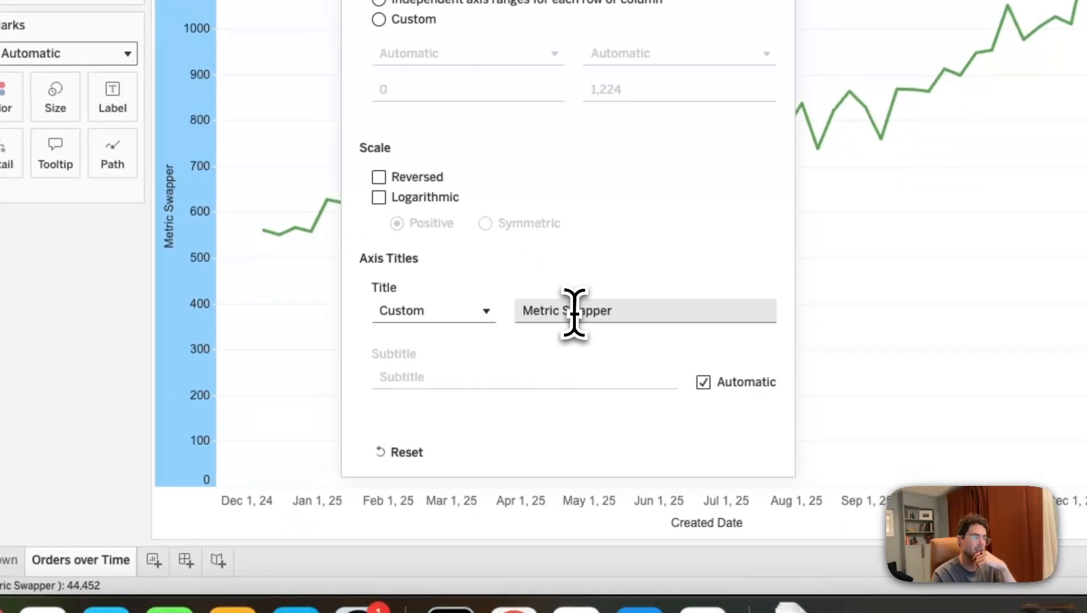
{"action": "left_click", "coordinate": [574, 312]}
{"action": "left_click", "coordinate": [485, 312]}
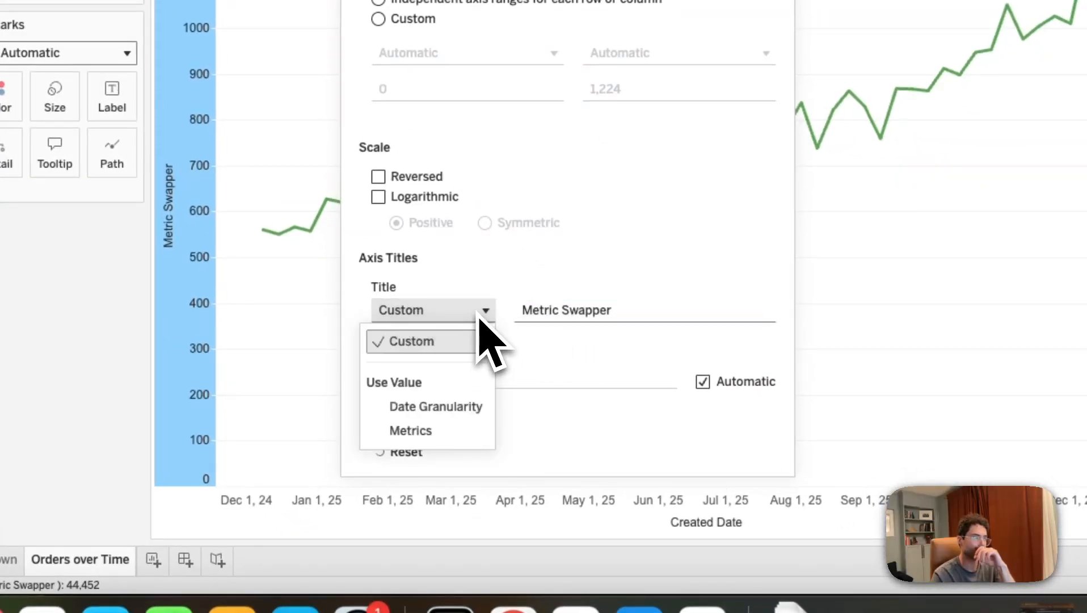
{"action": "left_click", "coordinate": [427, 430]}
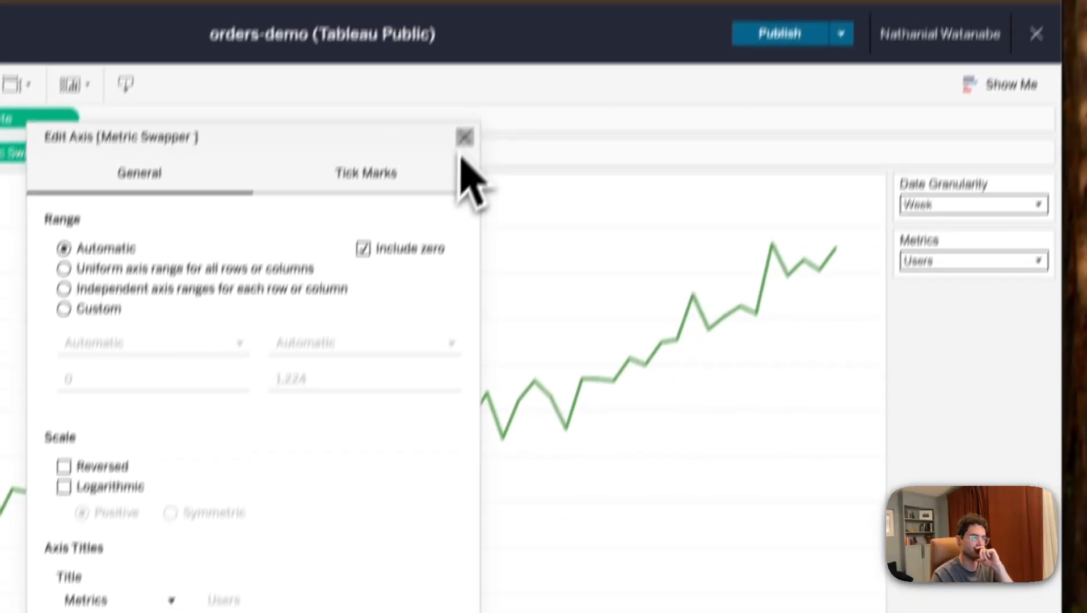
{"action": "left_click", "coordinate": [490, 0]}
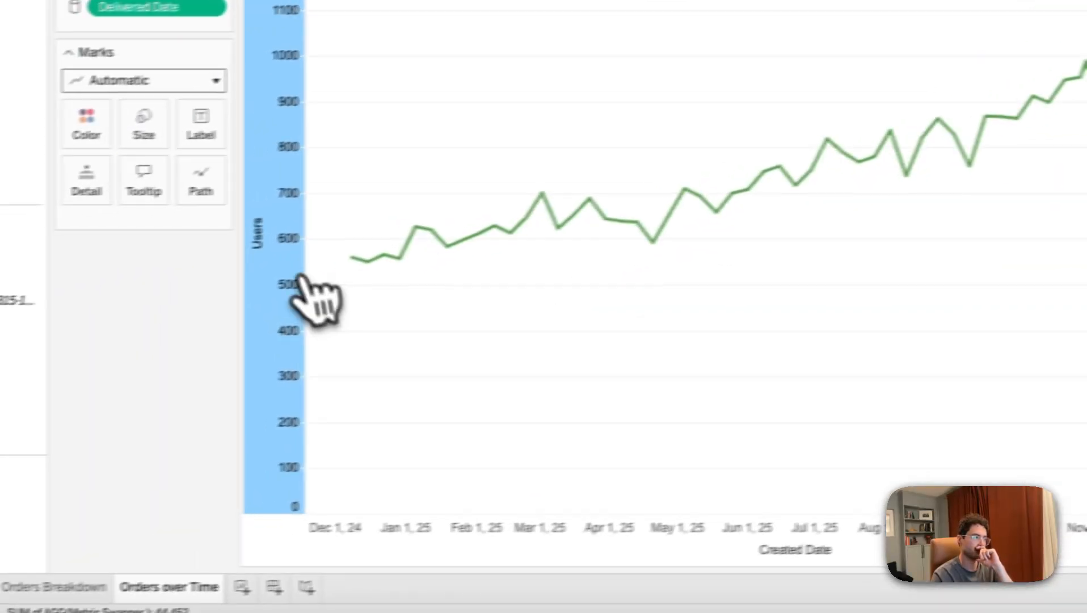
{"action": "left_click", "coordinate": [791, 173]}
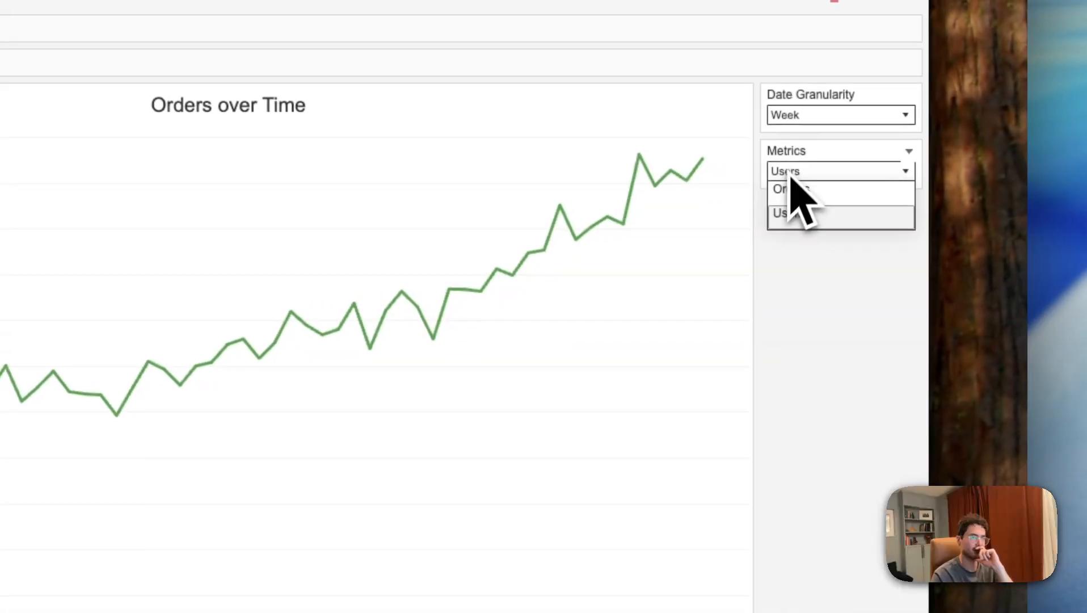
{"action": "left_click", "coordinate": [794, 200]}
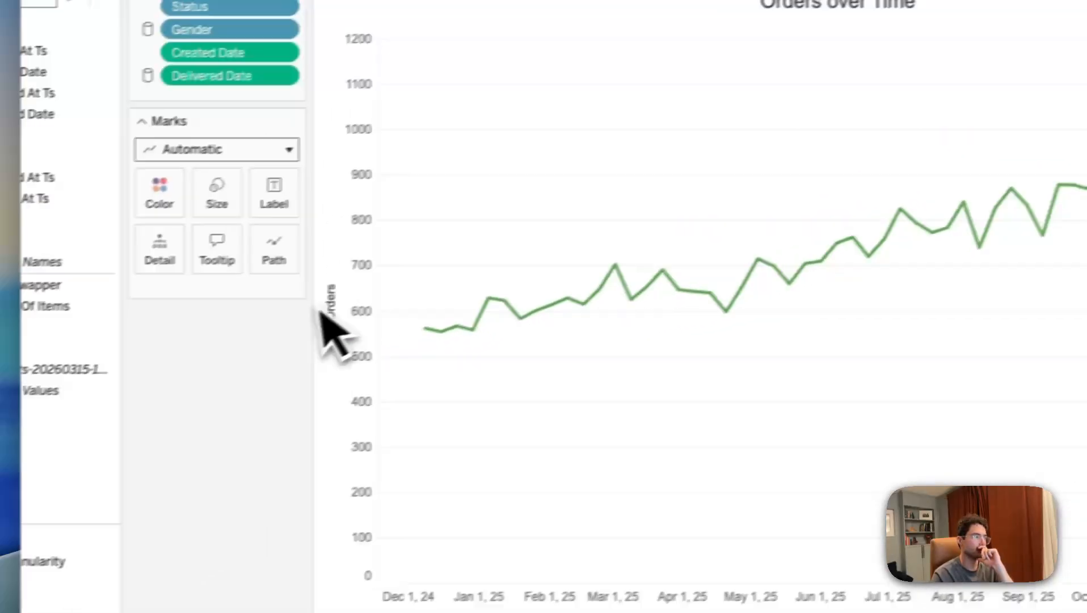
Replace the Metric Swapper label text in the chart's tooltip with the Parameters.Metrics value and save the tooltip
{"action": "left_click", "coordinate": [217, 249]}
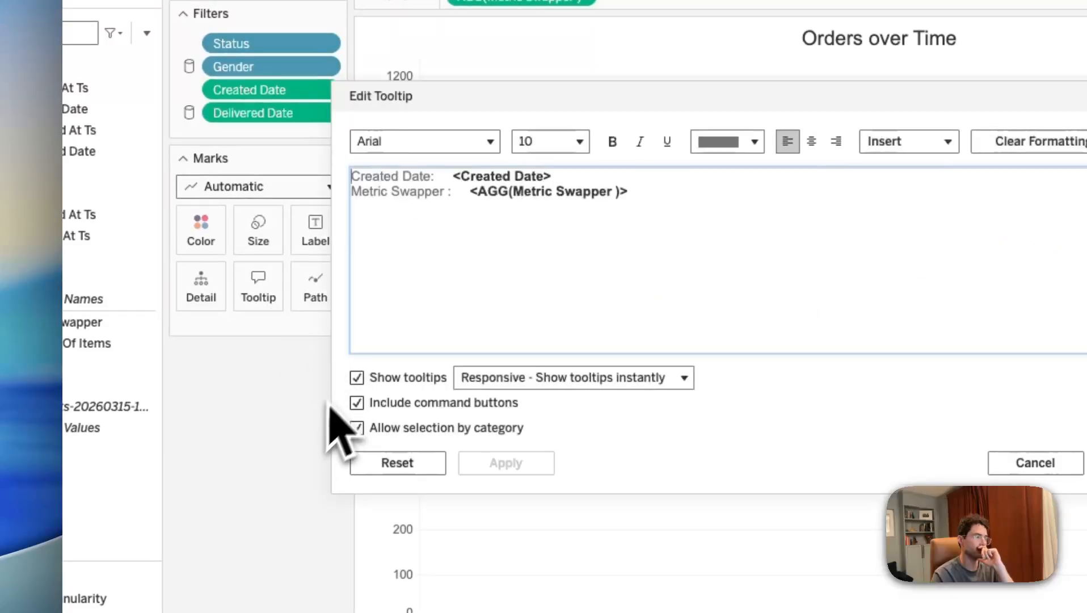
{"action": "left_click", "coordinate": [477, 191]}
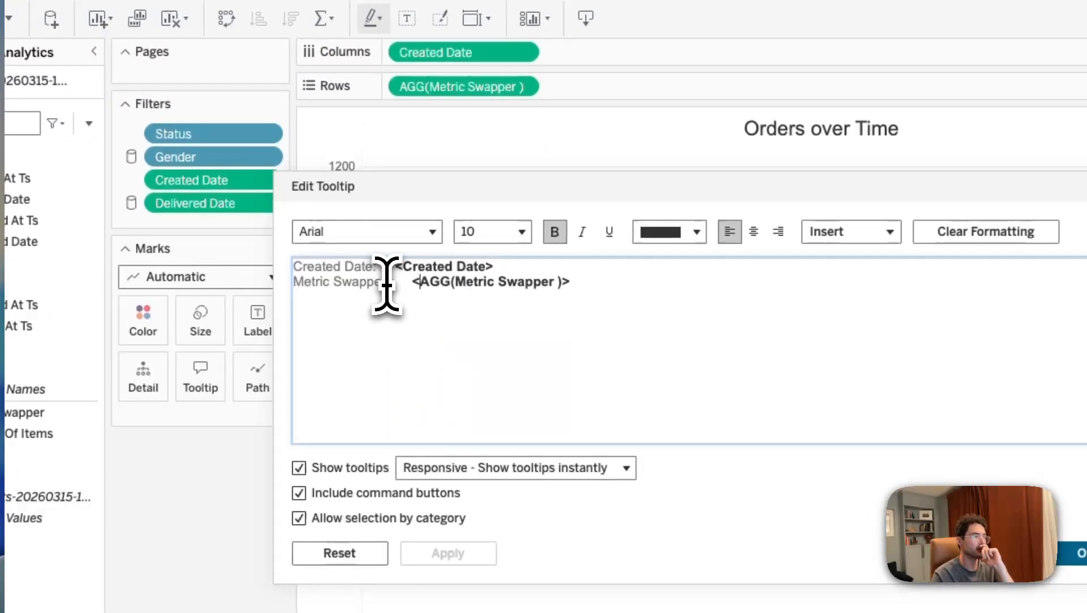
{"action": "left_click_drag", "start_coordinate": [387, 282], "coordinate": [296, 282]}
{"action": "left_click", "coordinate": [857, 231]}
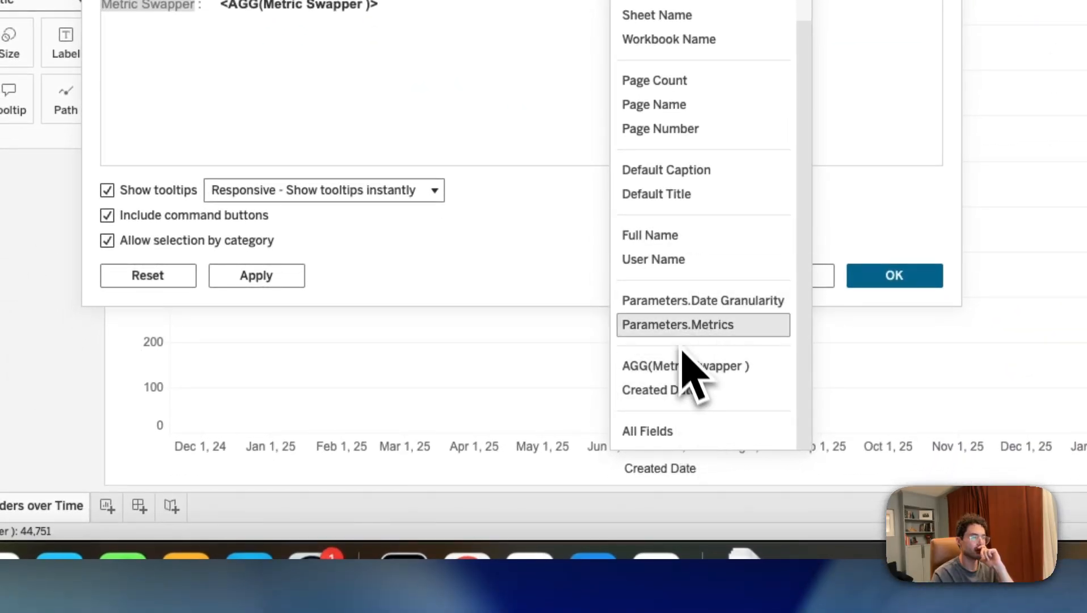
{"action": "left_click", "coordinate": [680, 325]}
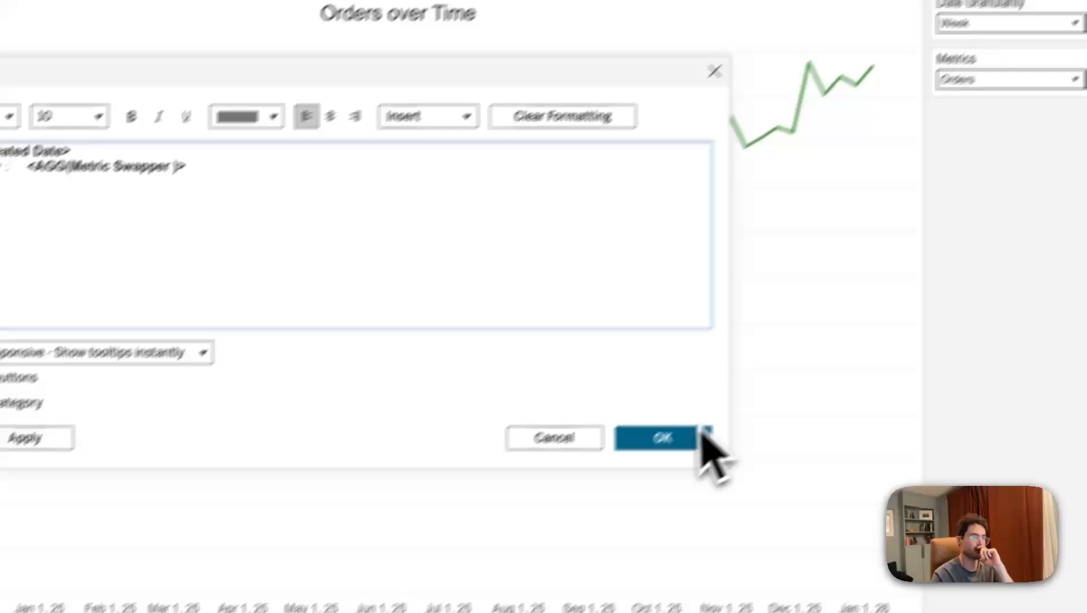
{"action": "left_click", "coordinate": [663, 597]}
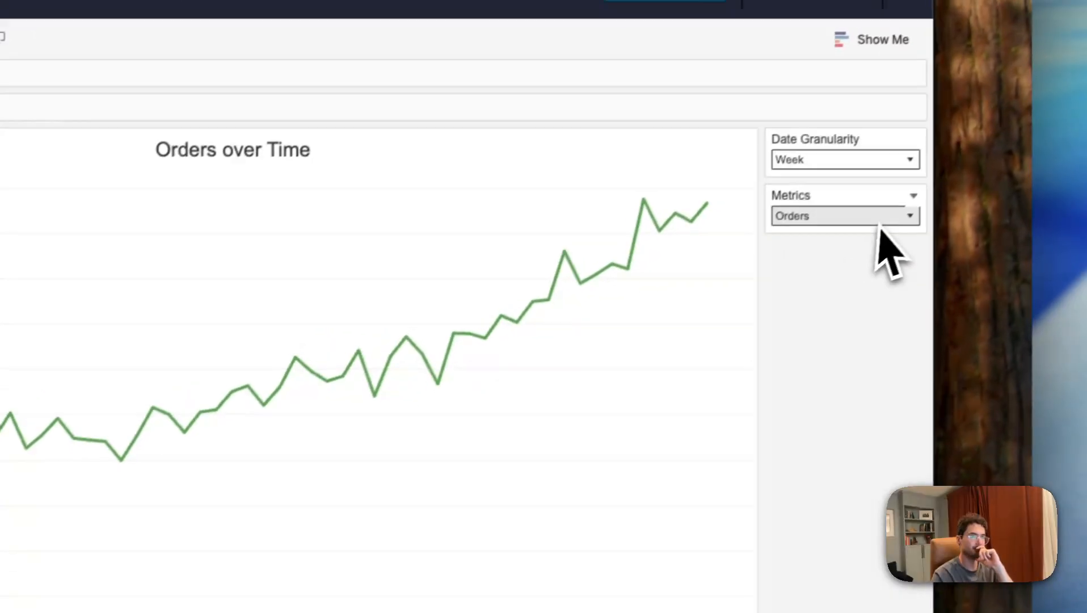
Set the Metrics parameter to Users, check the Orders Breakdown dashboard, and return to the Orders over Time worksheet
{"action": "left_click", "coordinate": [879, 222]}
{"action": "left_click", "coordinate": [839, 260]}
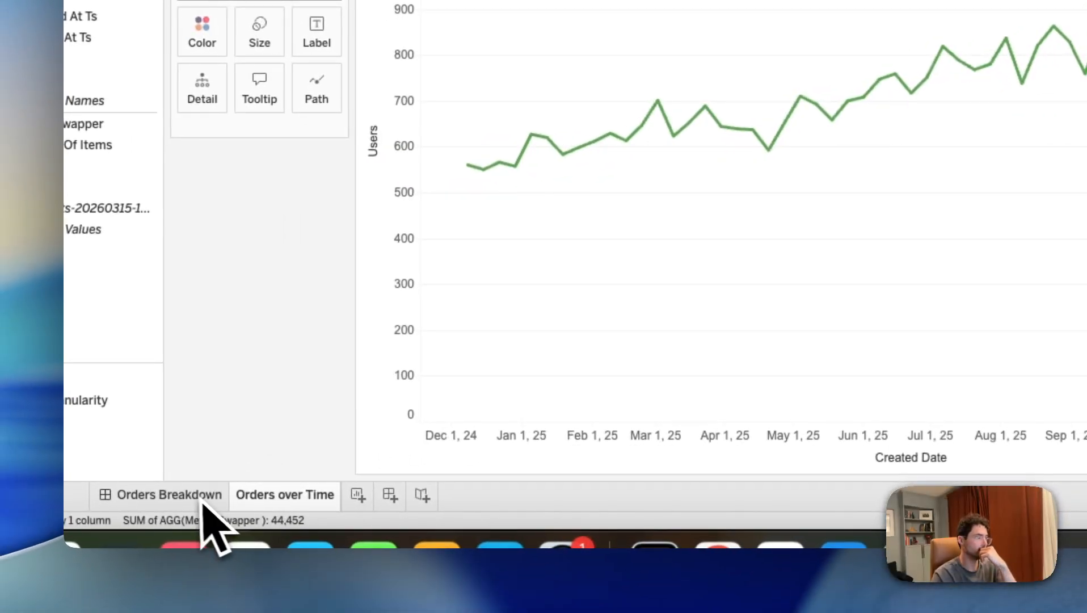
{"action": "left_click", "coordinate": [190, 497]}
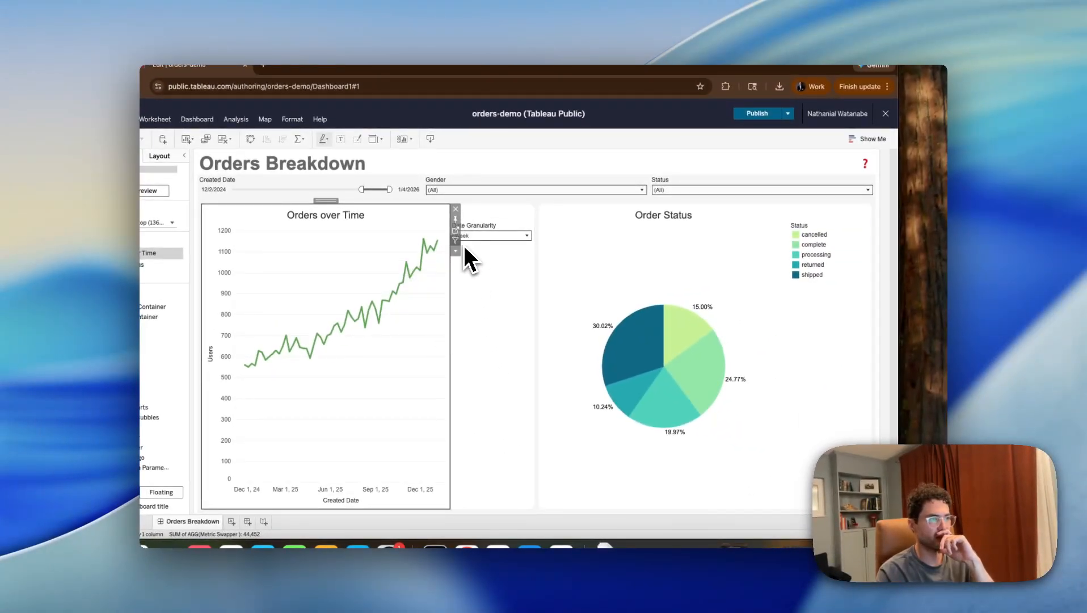
{"action": "left_click", "coordinate": [455, 230]}
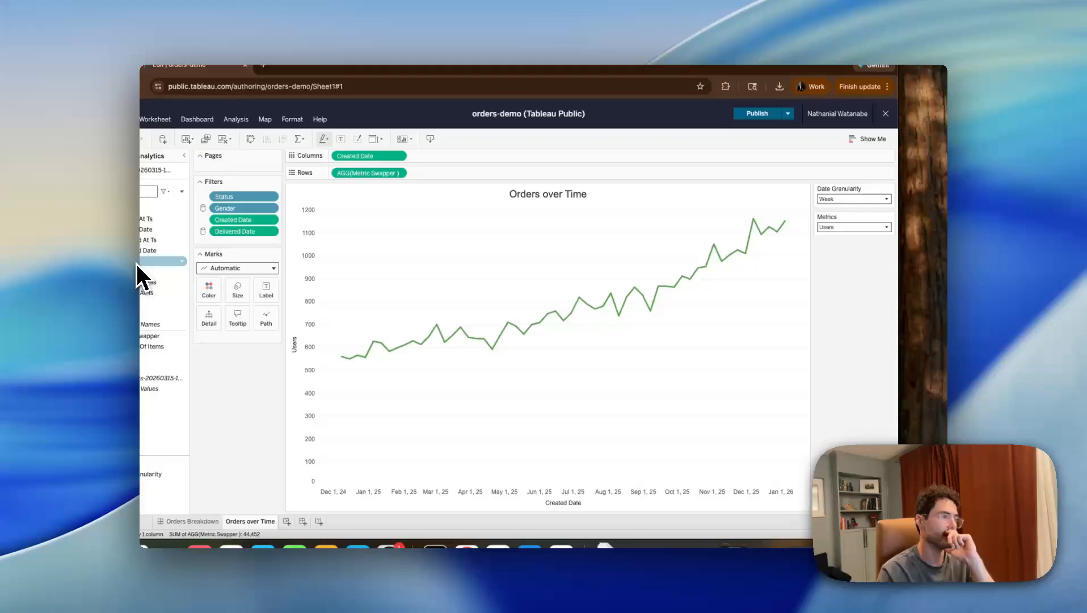
Color the Orders over Time lines by Gender, and replace that color field with Status
{"action": "left_click_drag", "start_coordinate": [137, 264], "coordinate": [211, 292]}
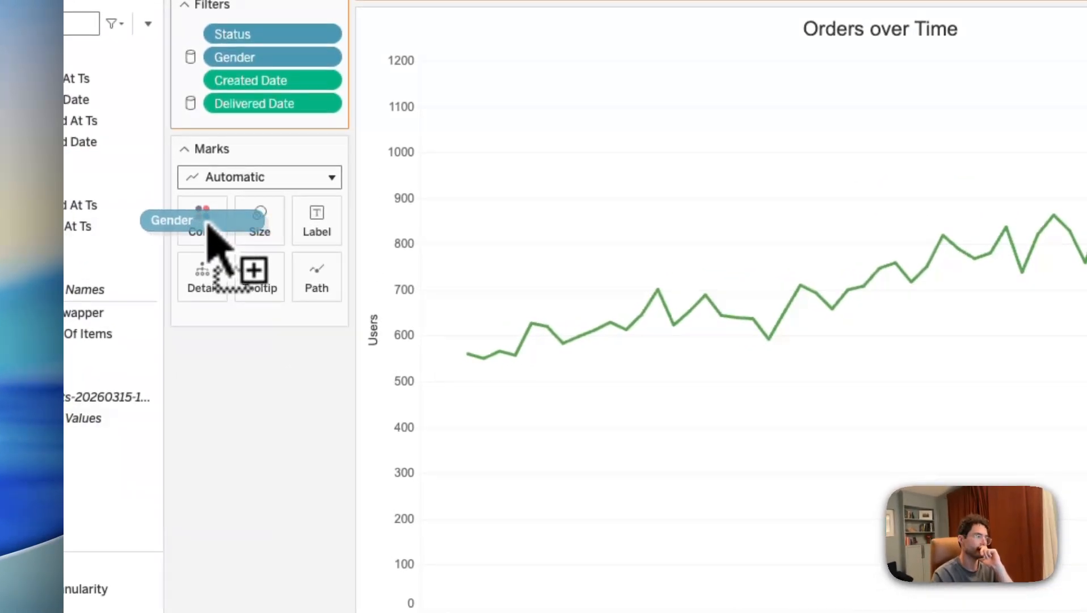
{"action": "left_click_drag", "start_coordinate": [207, 227], "coordinate": [203, 223]}
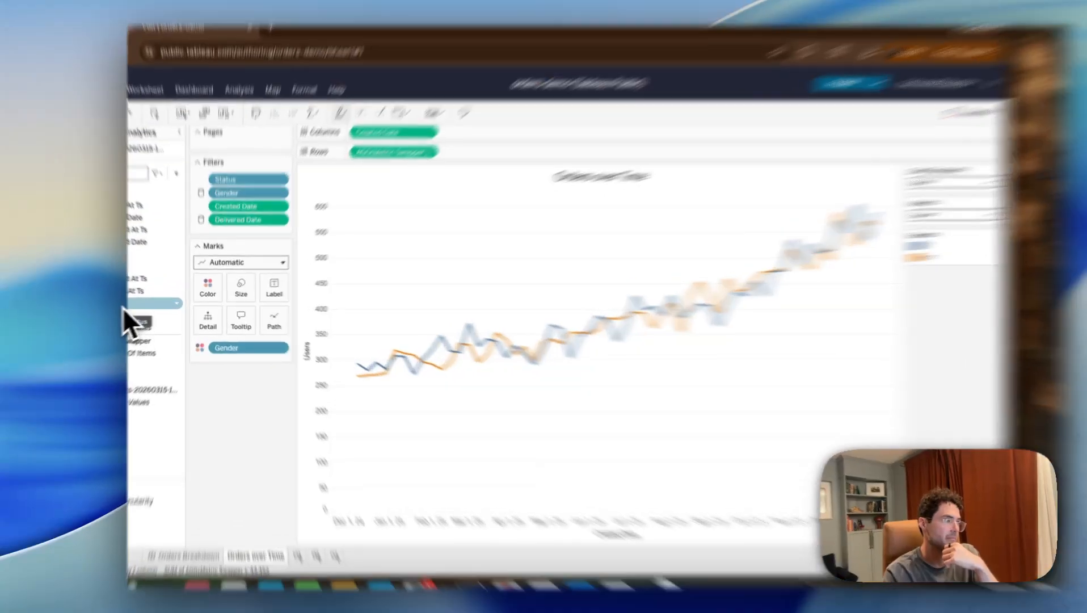
{"action": "left_click_drag", "start_coordinate": [138, 306], "coordinate": [211, 286]}
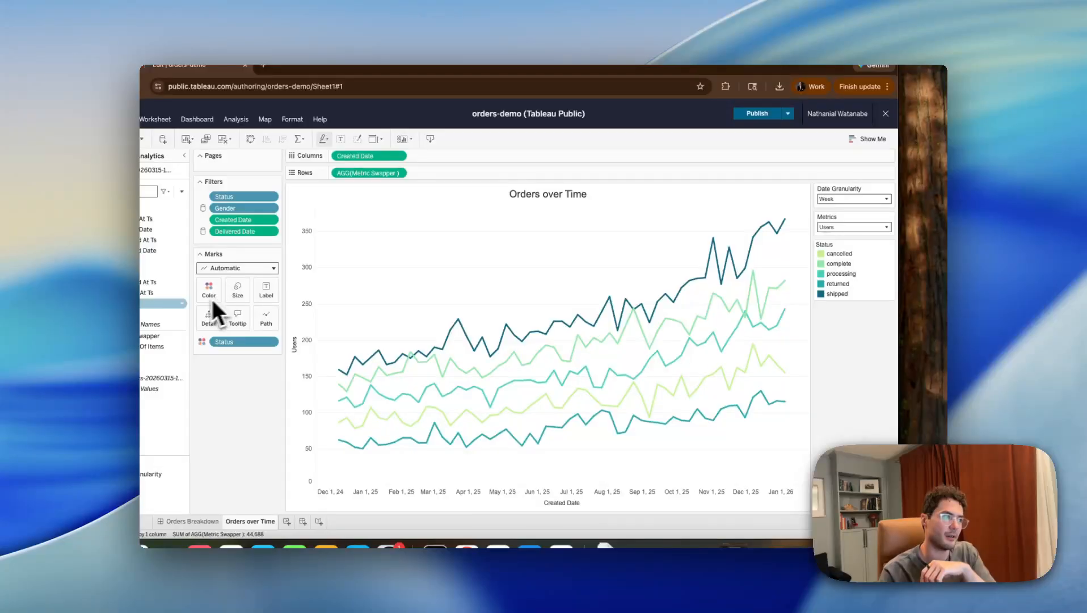
{"action": "mouse_move", "coordinate": [484, 412]}
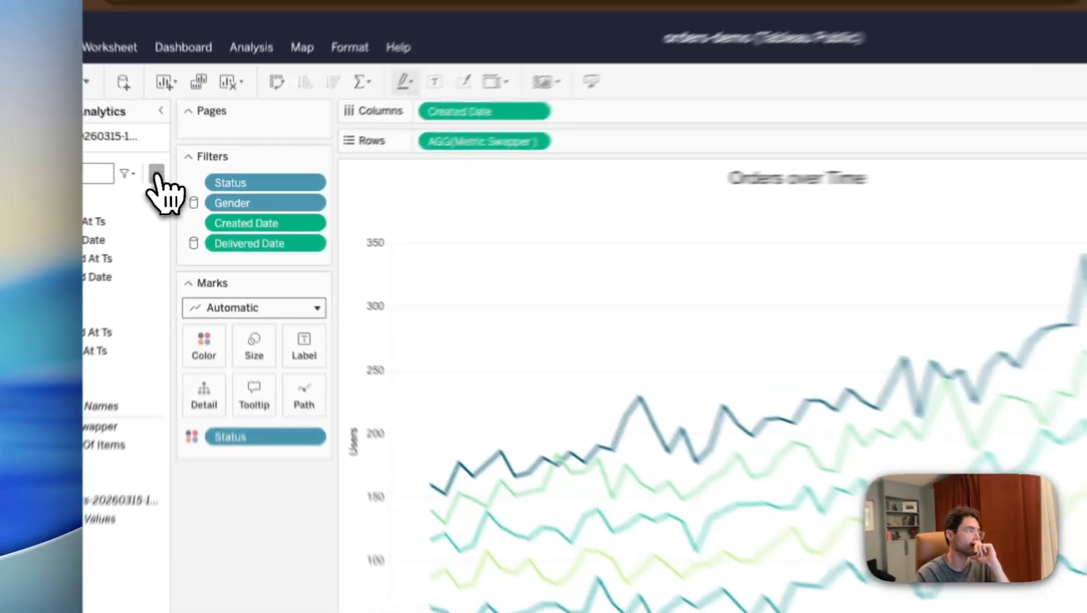
Create a parameter named Group By that restricts its allowable values to a list
{"action": "left_click", "coordinate": [181, 191]}
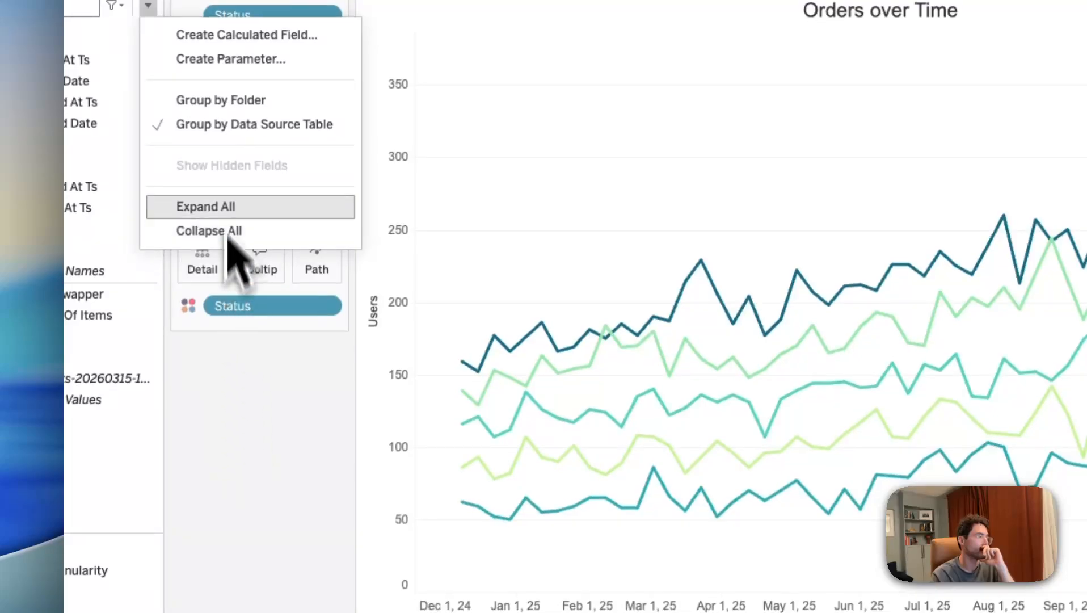
{"action": "left_click", "coordinate": [218, 165]}
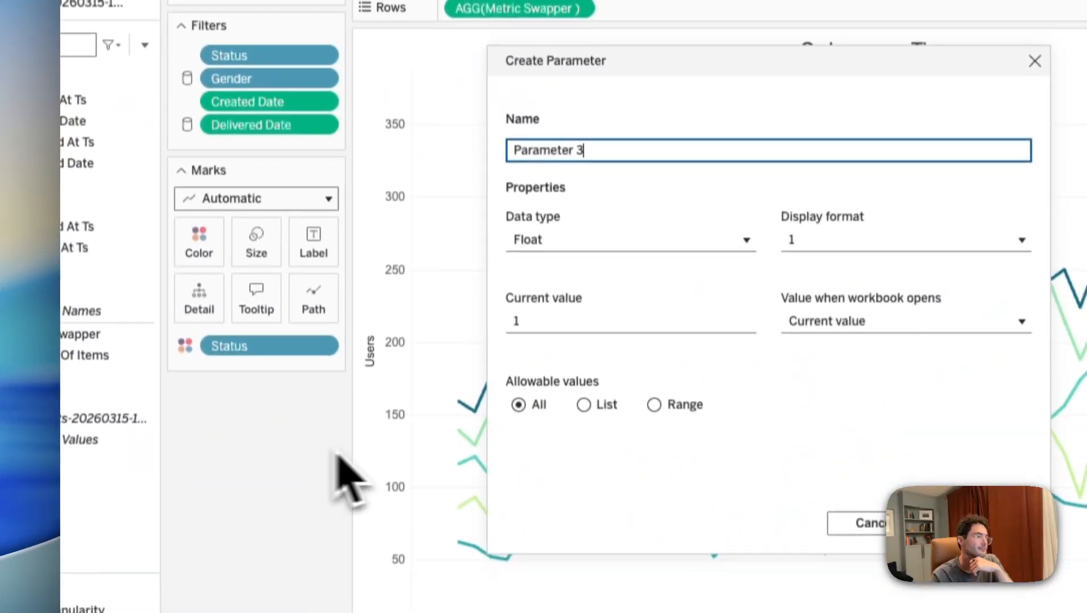
{"action": "left_click", "coordinate": [592, 486]}
{"action": "double_click", "coordinate": [529, 149]}
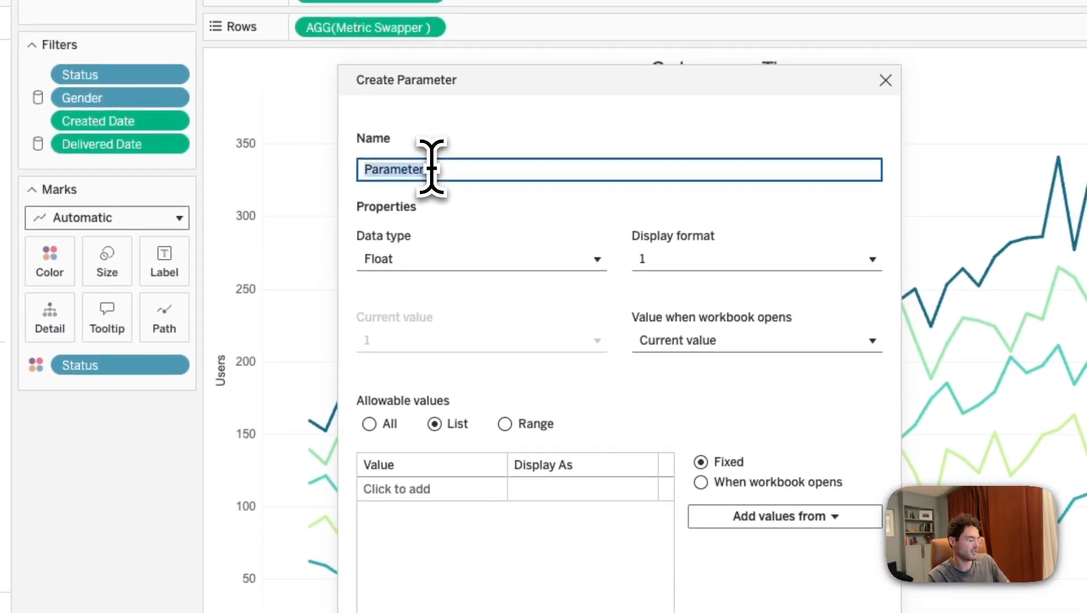
{"action": "type", "text": "Group By"}
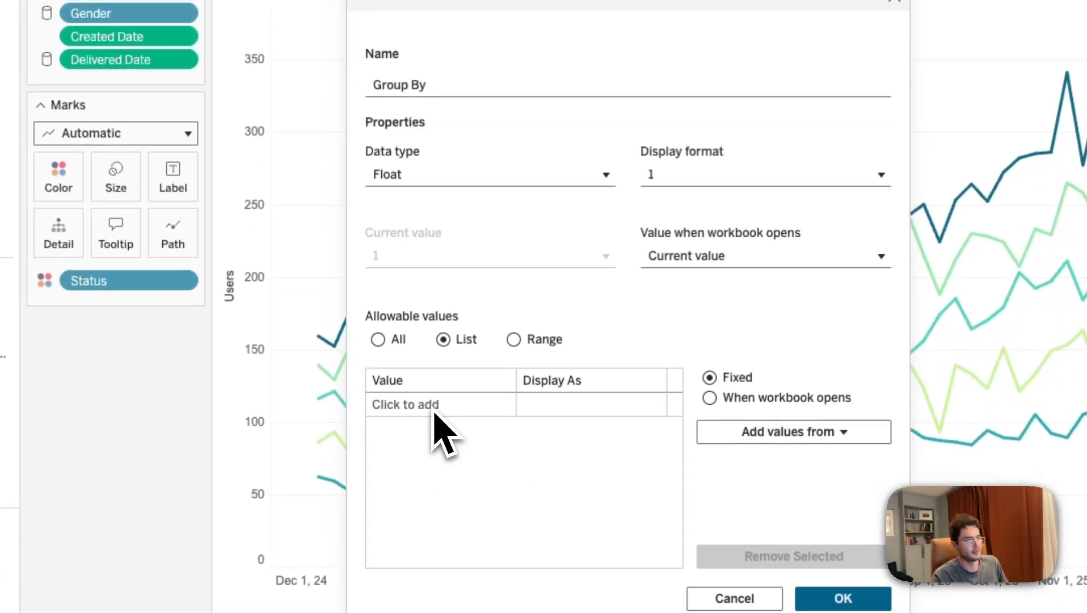
Try to add All to the value list while the Group By parameter's data type is Float
{"action": "left_click", "coordinate": [427, 492]}
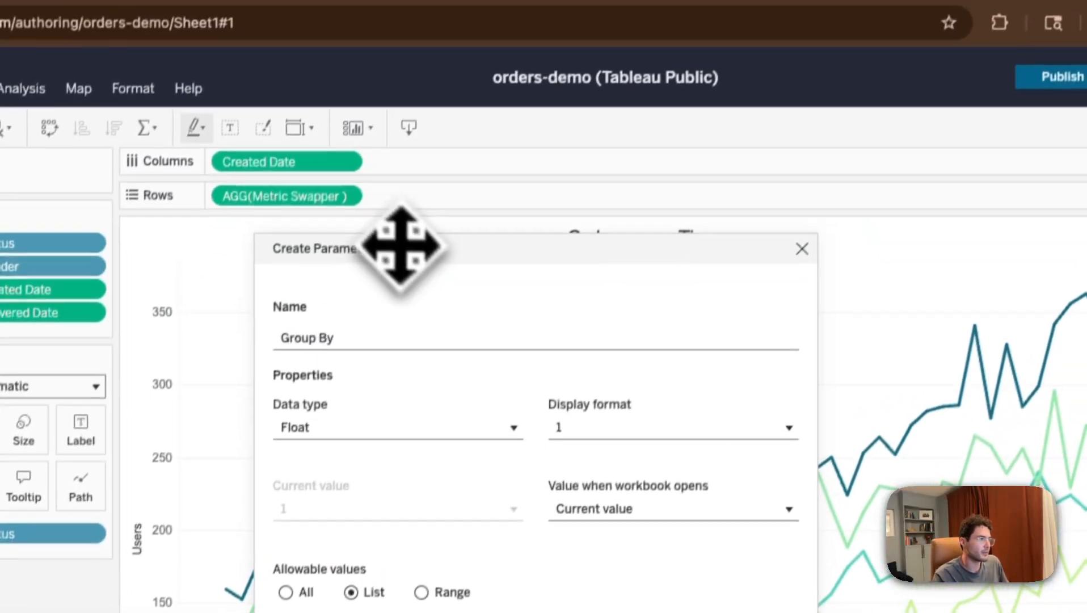
{"action": "left_click_drag", "start_coordinate": [400, 245], "coordinate": [691, 219]}
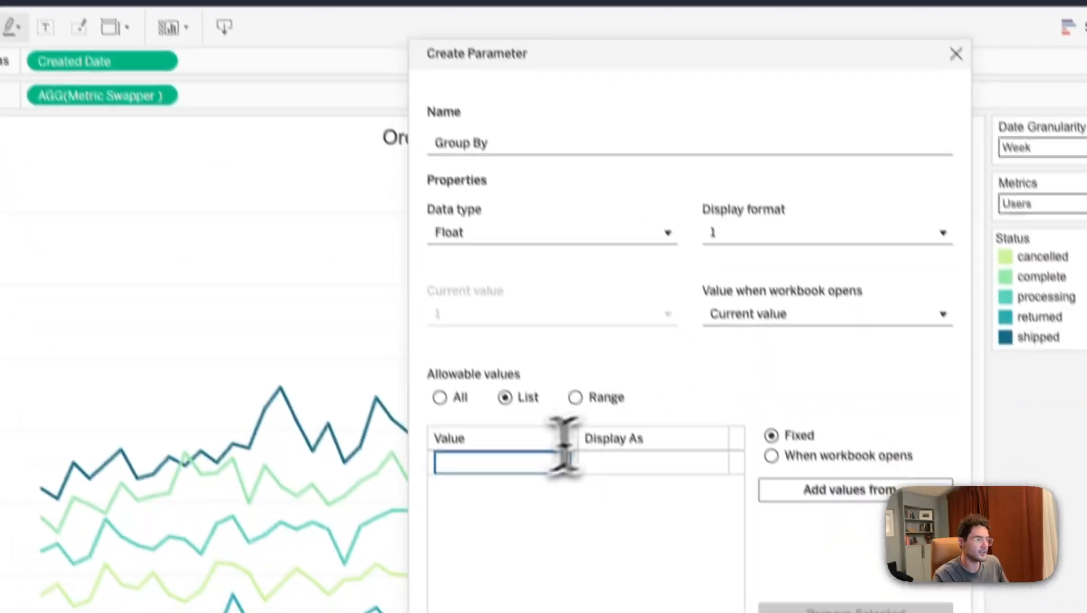
{"action": "type", "text": "All"}
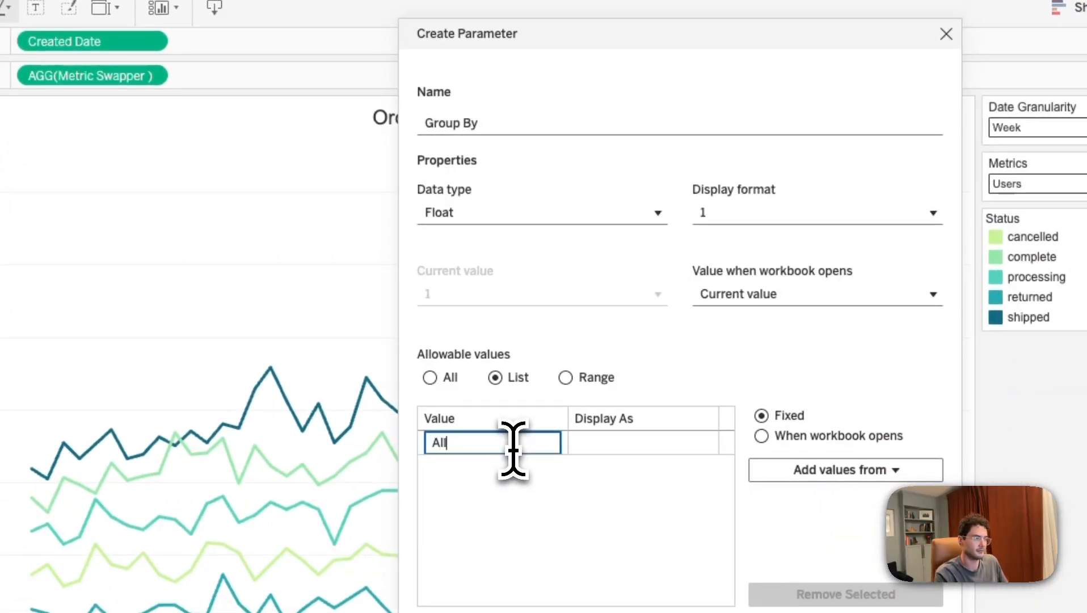
{"action": "key", "text": "Tab"}
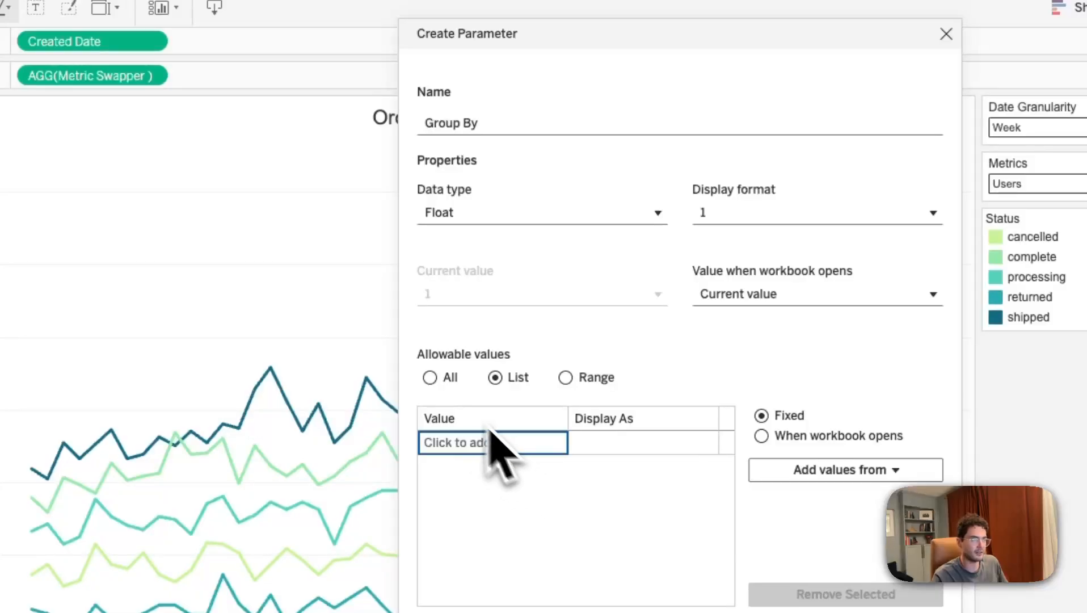
Set the Group By parameter's data type to String and add All as its first list value
{"action": "left_click", "coordinate": [513, 215]}
{"action": "left_click", "coordinate": [510, 292]}
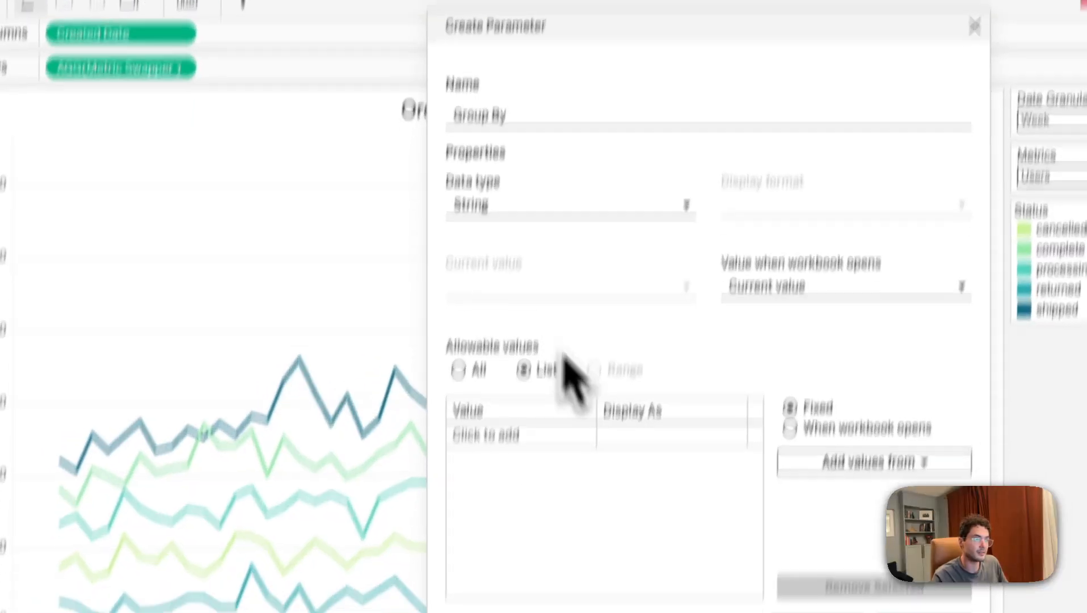
{"action": "left_click", "coordinate": [486, 438]}
{"action": "type", "text": "Al"}
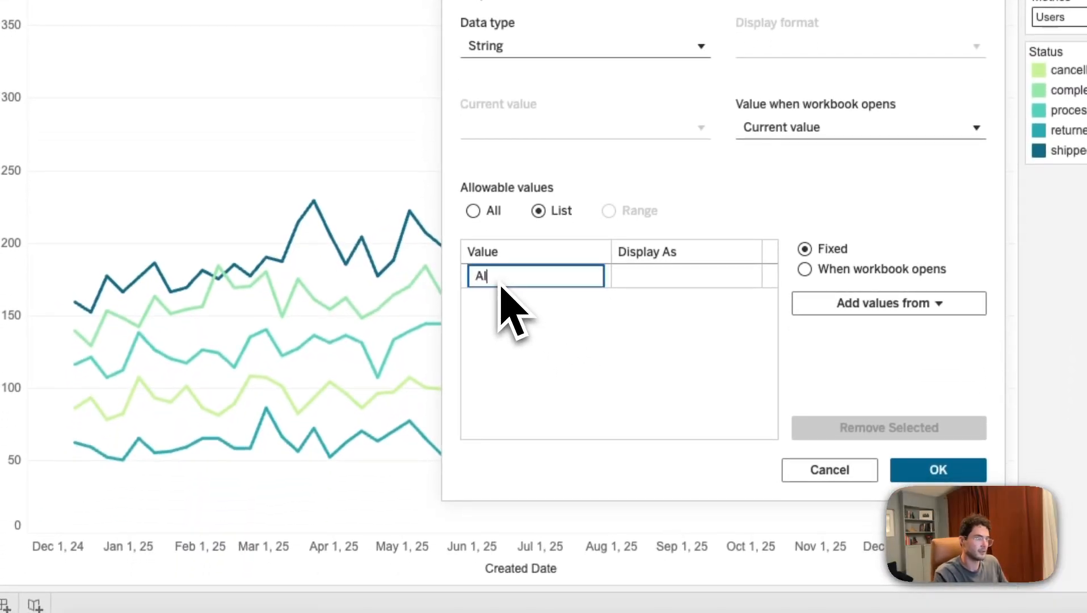
{"action": "type", "text": "l"}
{"action": "key", "text": "Return"}
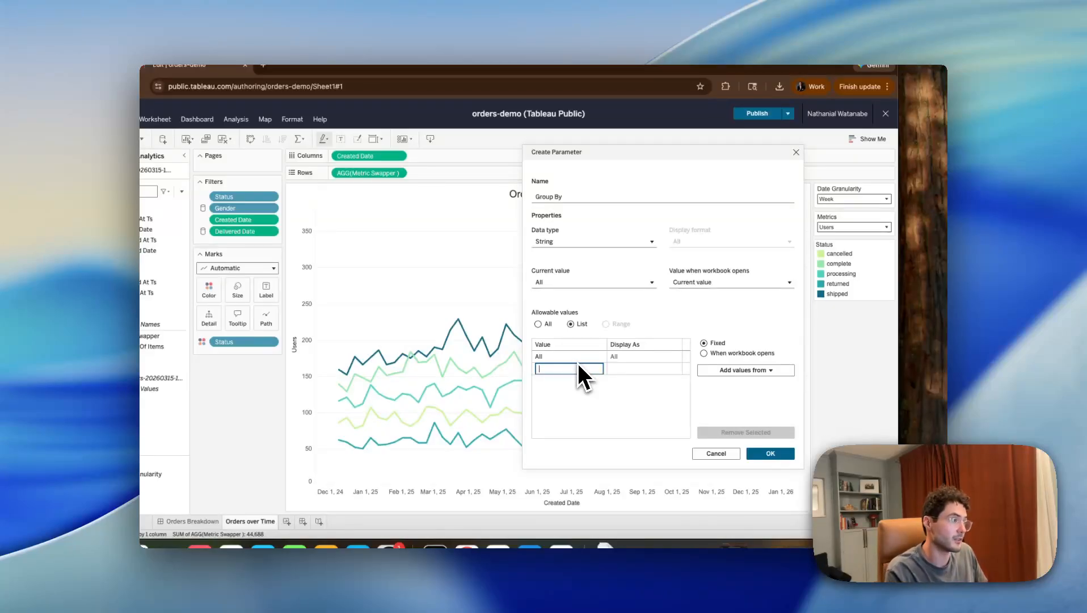
Add Gender and Status to the Group By parameter's value list and save the parameter
{"action": "type", "text": "G"}
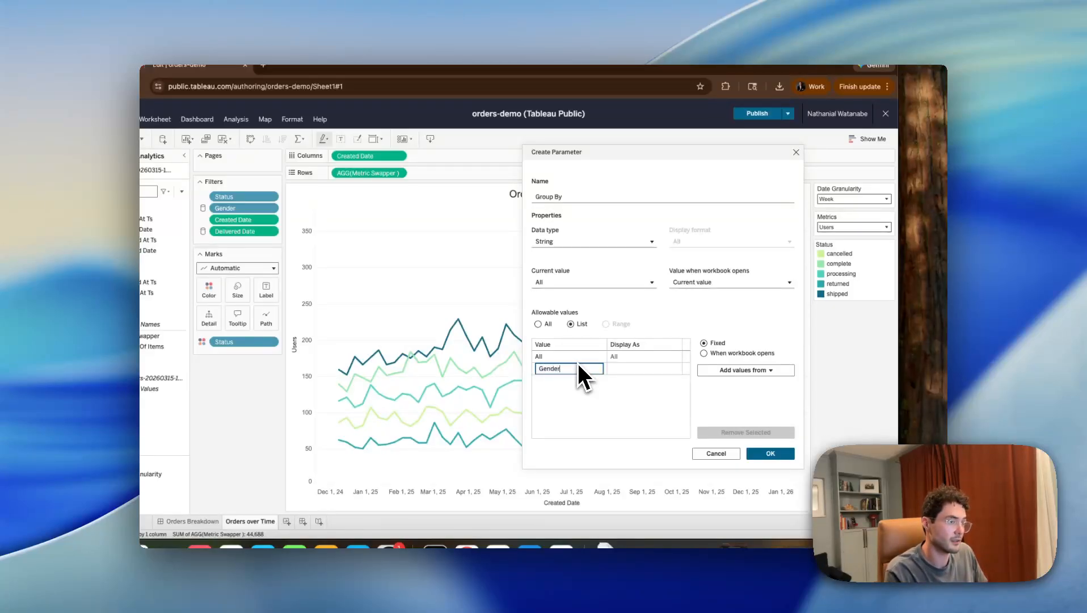
{"action": "type", "text": "ender"}
{"action": "key", "text": "Return"}
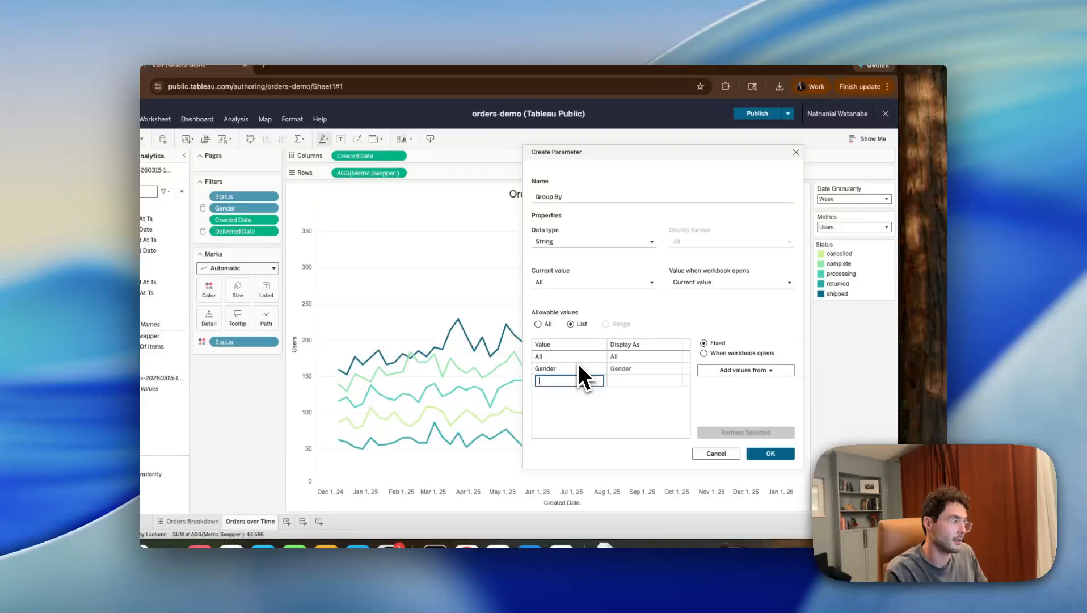
{"action": "type", "text": "Stat"}
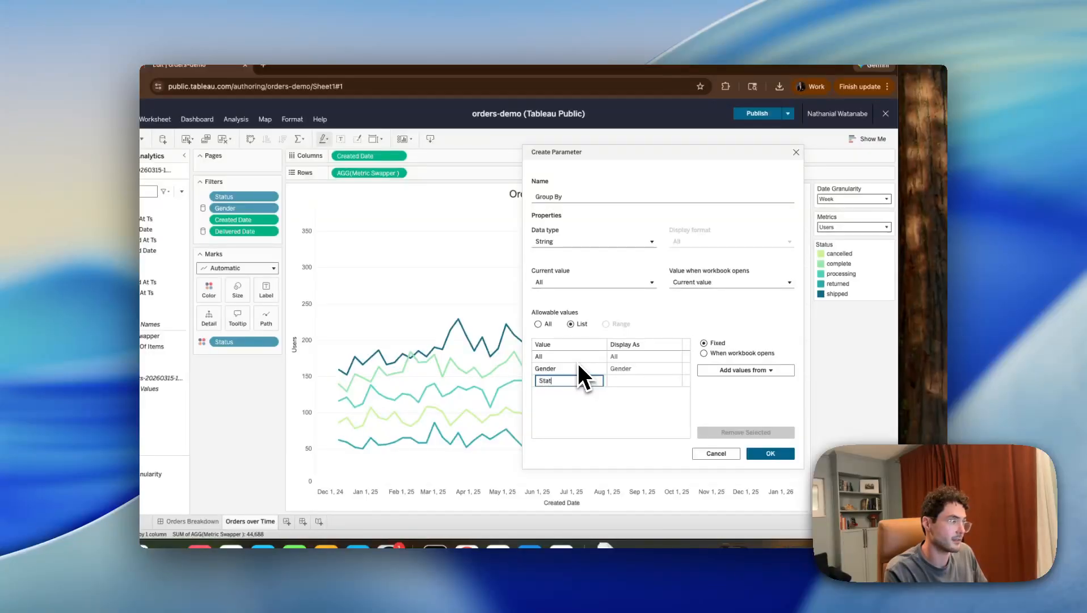
{"action": "type", "text": "us"}
{"action": "key", "text": "Return"}
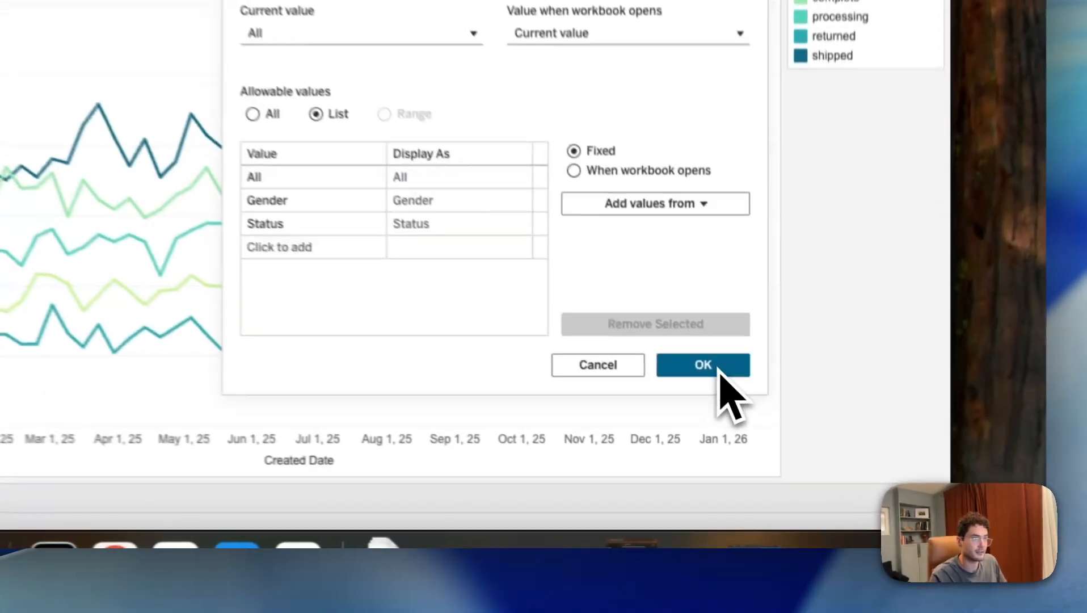
{"action": "left_click", "coordinate": [770, 453]}
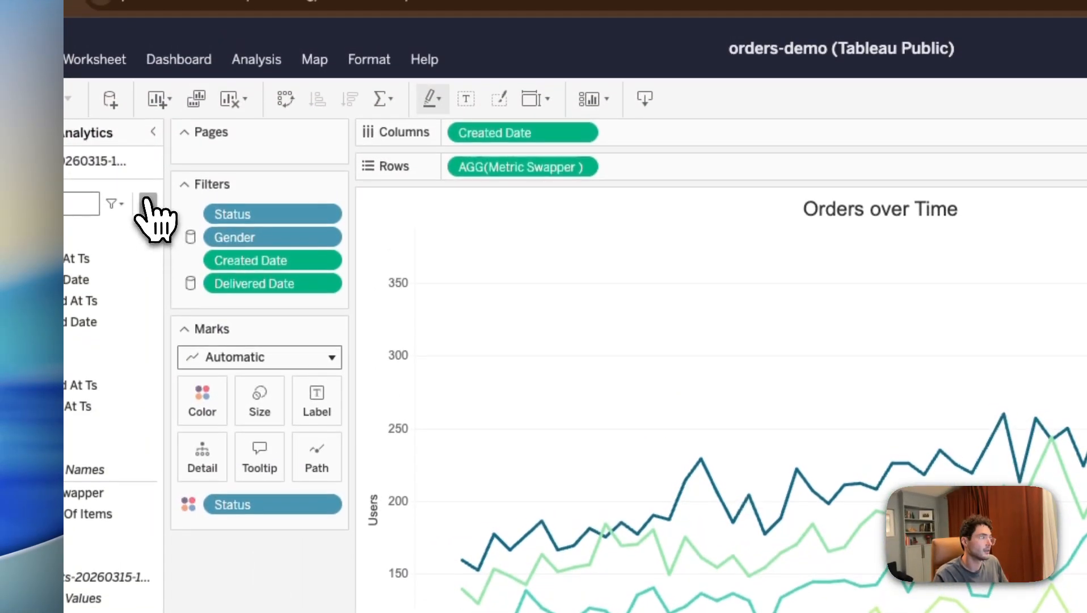
Create a calculated field named Group By and place the cursor in its empty formula
{"action": "left_click", "coordinate": [147, 204]}
{"action": "left_click", "coordinate": [187, 234]}
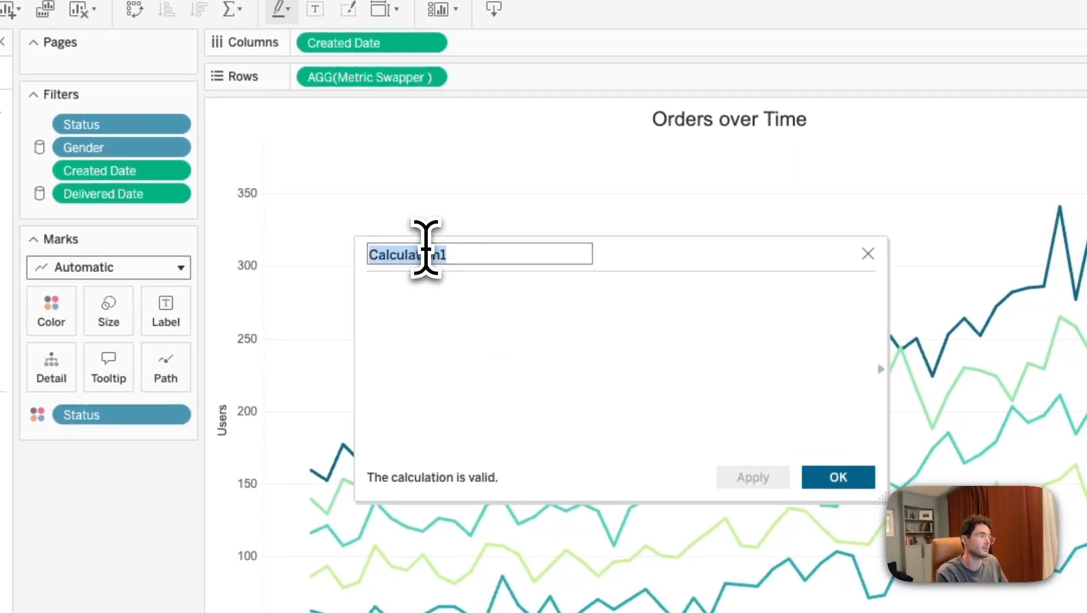
{"action": "type", "text": "Group B"}
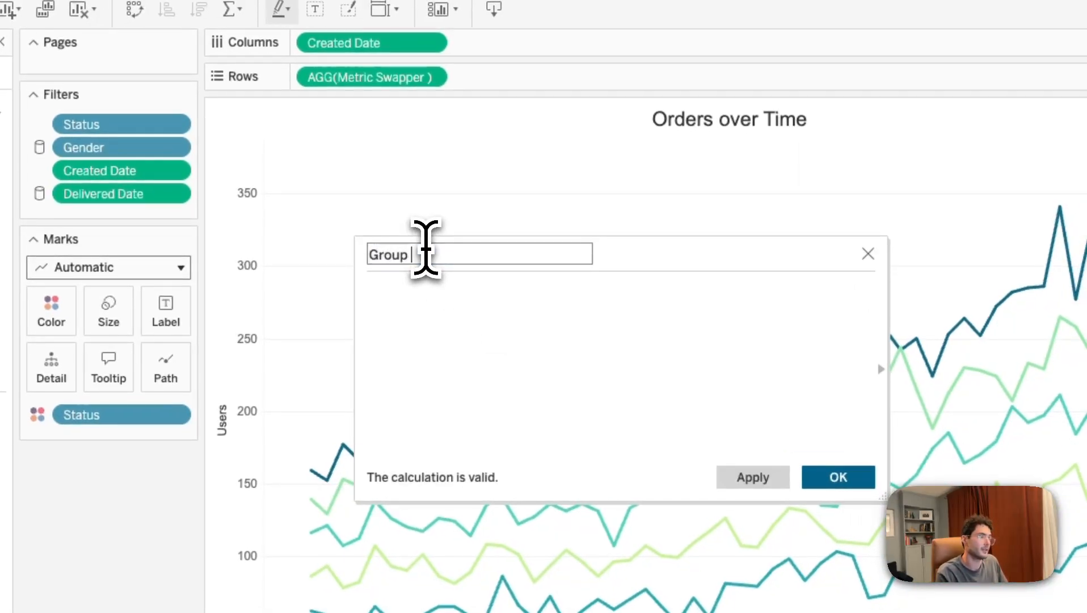
{"action": "type", "text": "y"}
{"action": "left_click", "coordinate": [497, 341]}
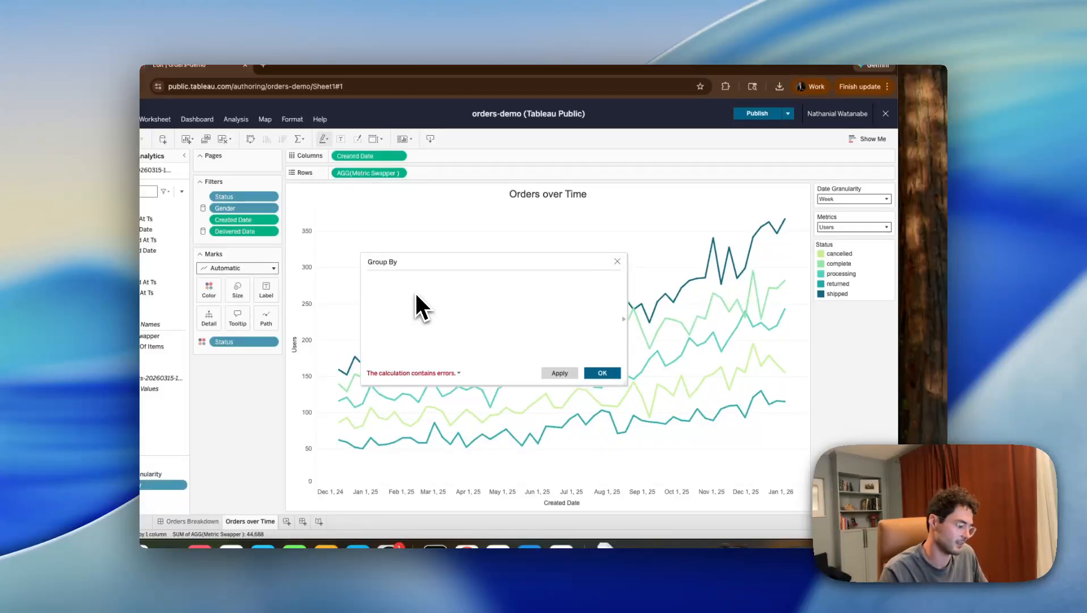
Start the Group By formula with the line CASE [Group By]
{"action": "type", "text": "CAE"}
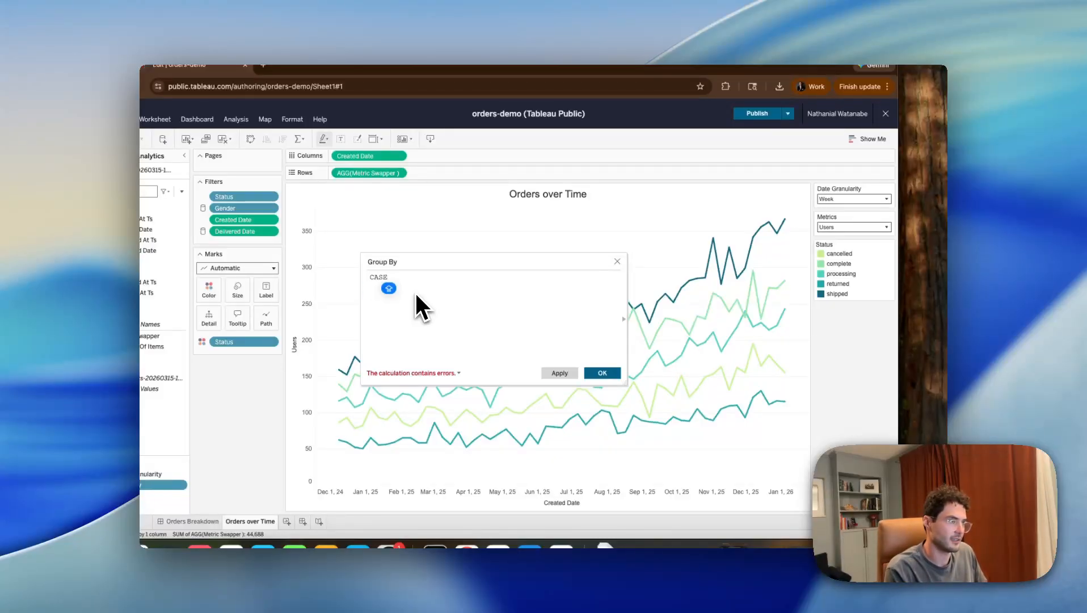
{"action": "key", "text": "Caps_Lock"}
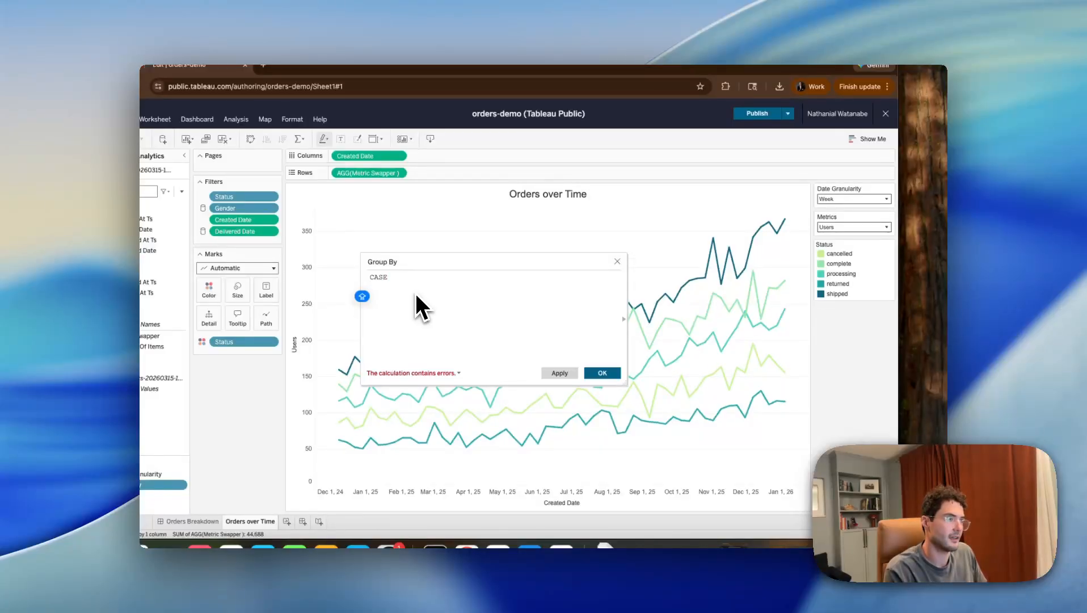
{"action": "key", "text": "Caps_Lock"}
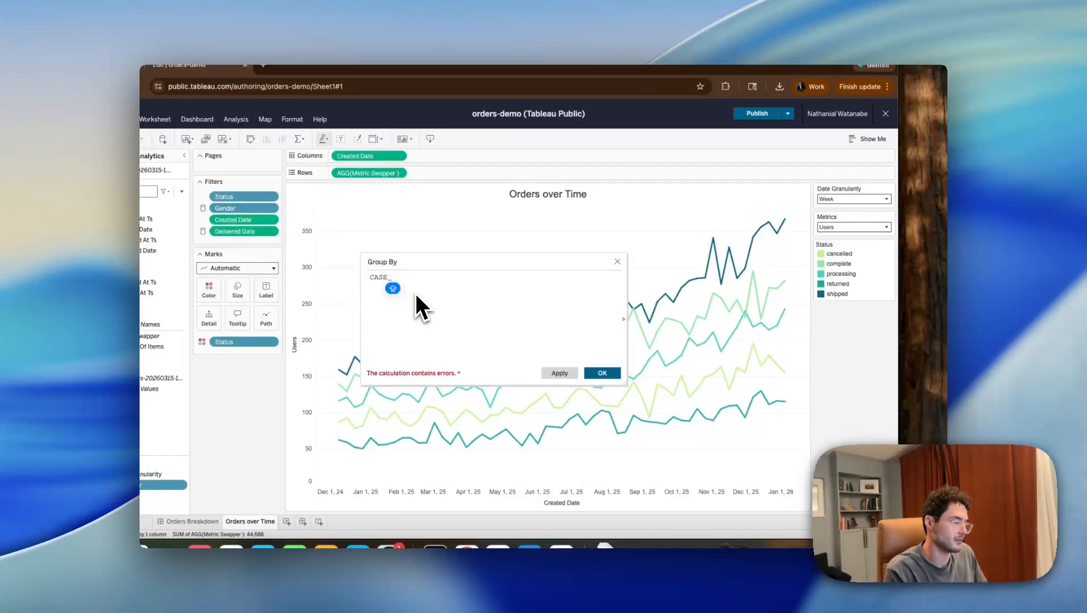
{"action": "type", "text": "[Group By]"}
{"action": "key", "text": "Return"}
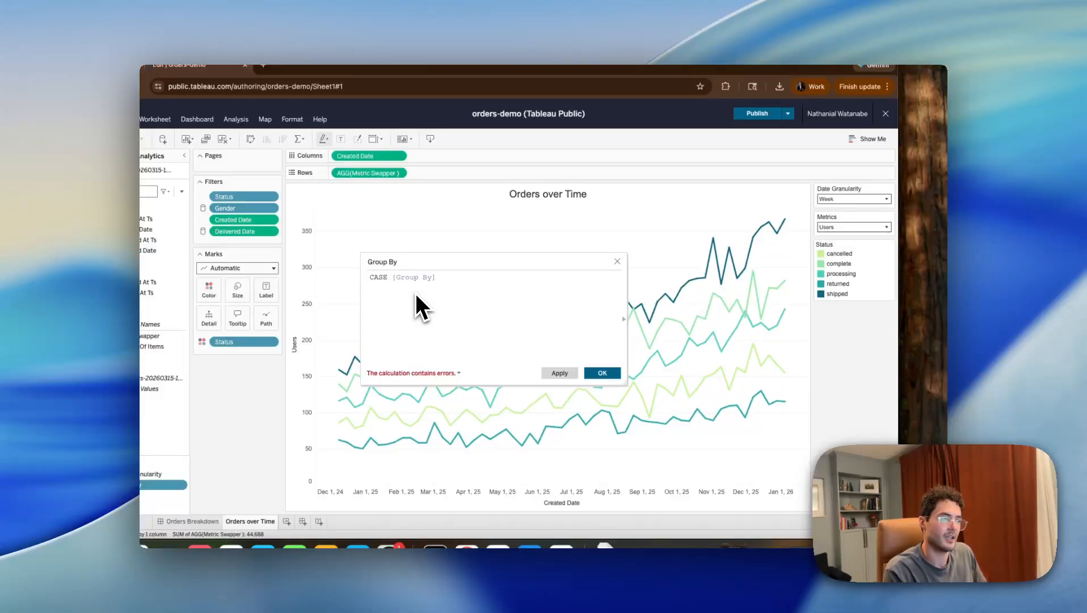
{"action": "key", "text": "Return"}
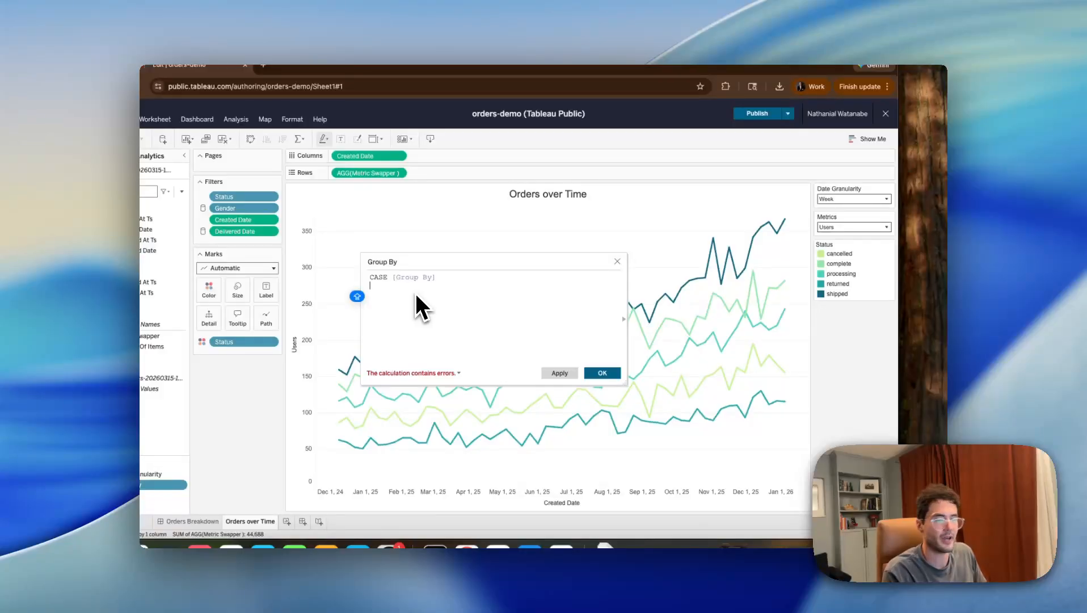
Add the line WHEN 'Gender' THEN [Gender] to the Group By formula
{"action": "type", "text": "WHEN"}
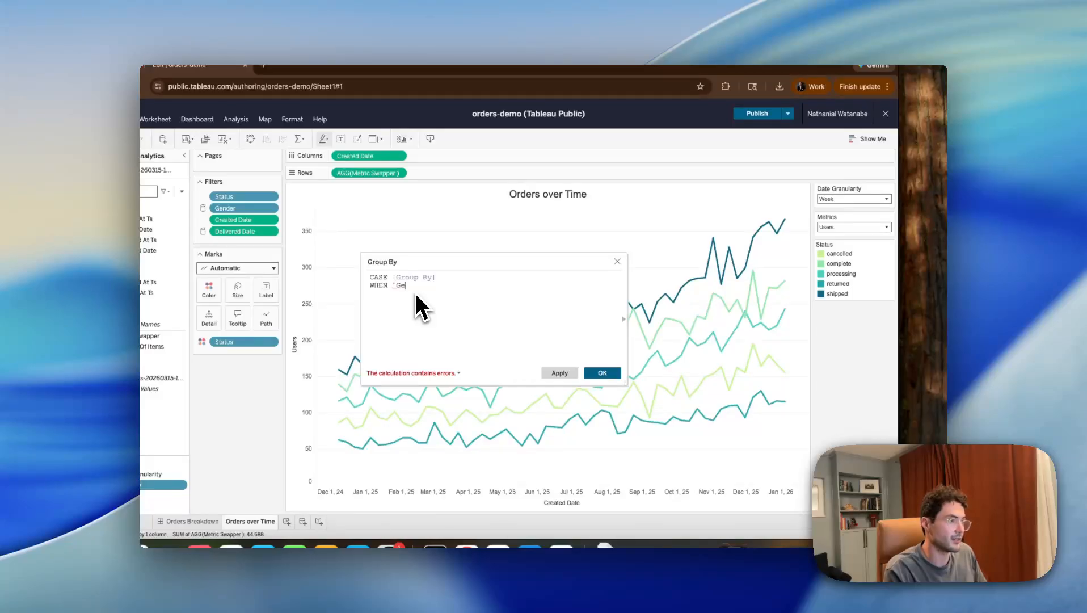
{"action": "type", "text": "'Gender'"}
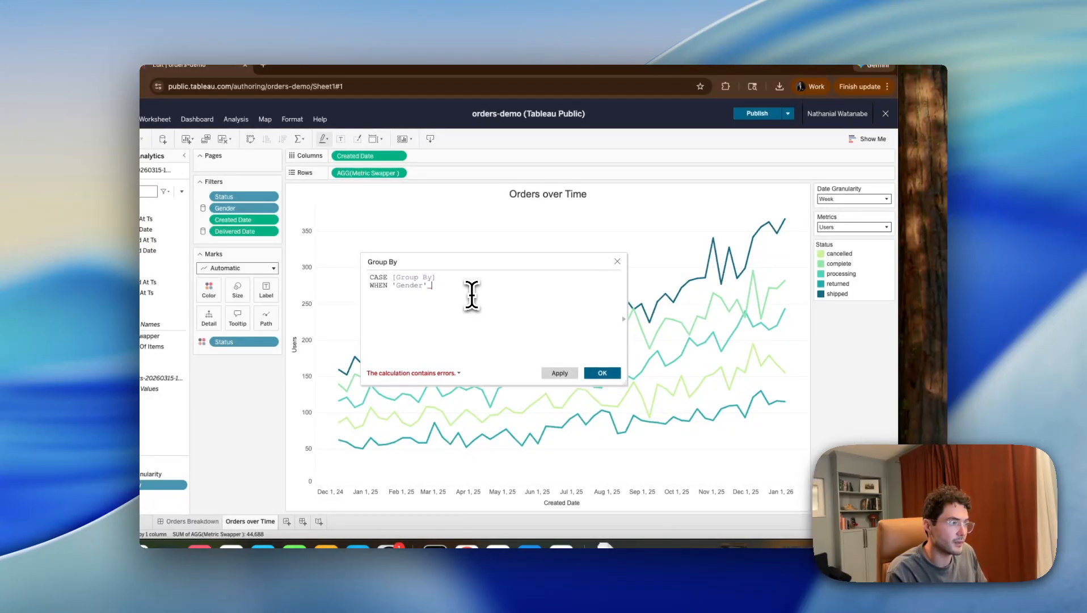
{"action": "type", "text": "THEN "}
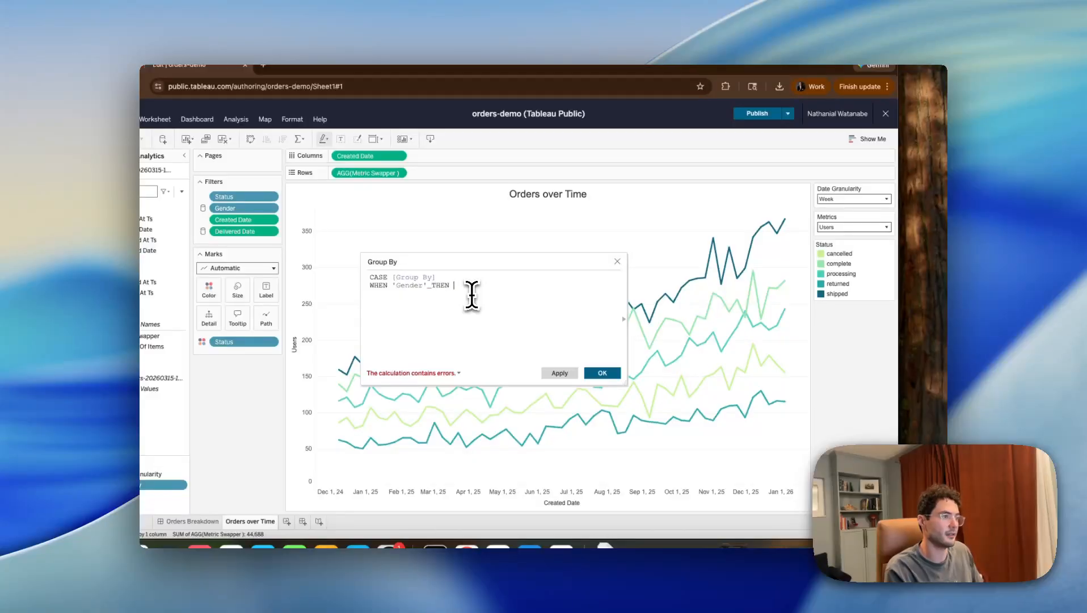
{"action": "type", "text": "gender"}
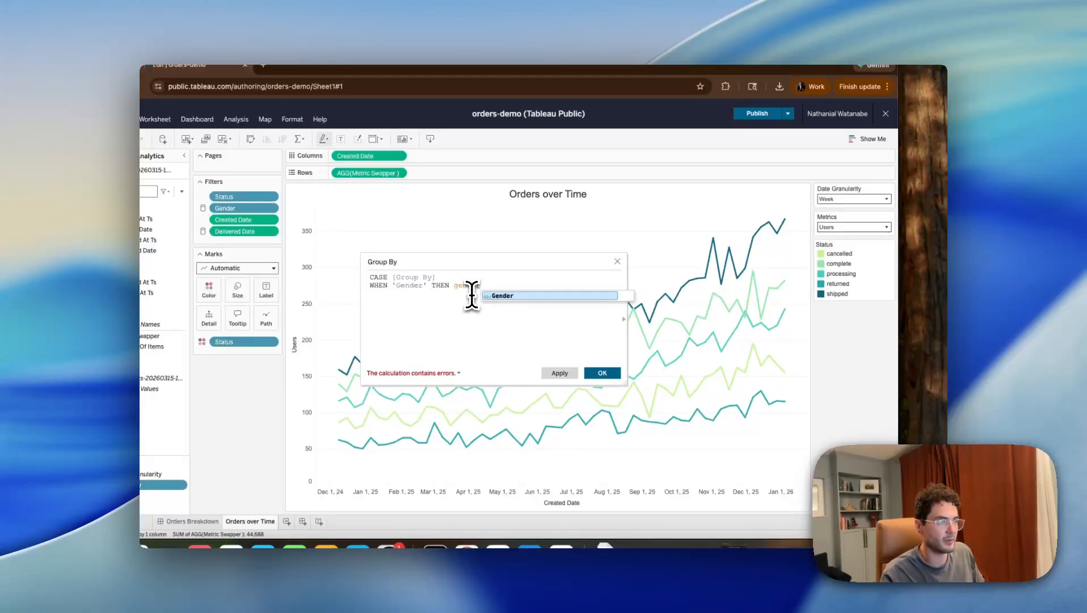
{"action": "key", "text": "Return"}
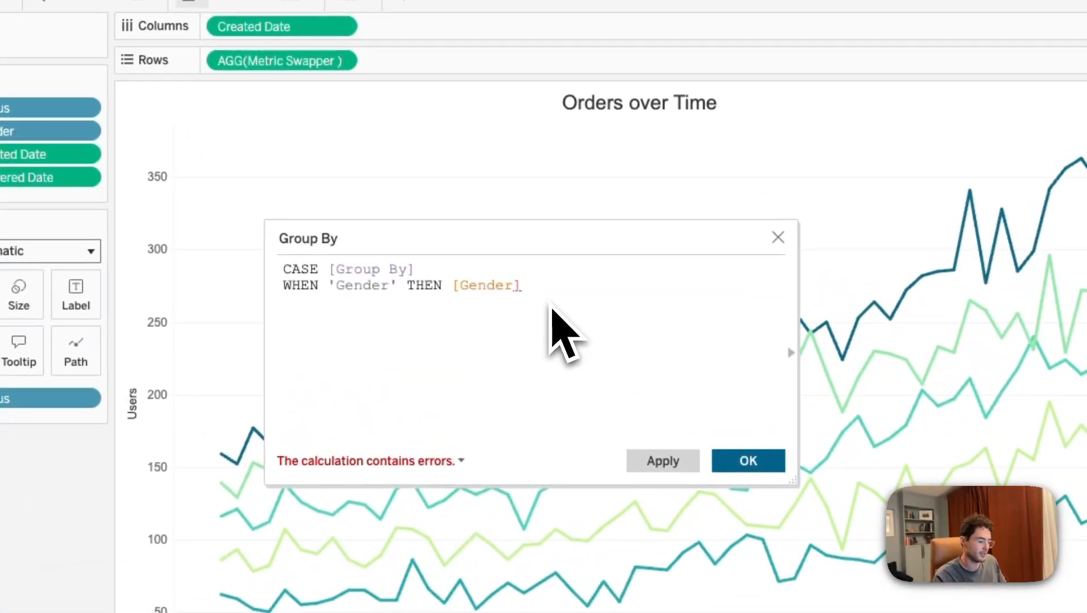
Add the line WHEN 'Status' THEN [Status] below the Gender case
{"action": "key", "text": "Return"}
{"action": "type", "text": "WHEN "}
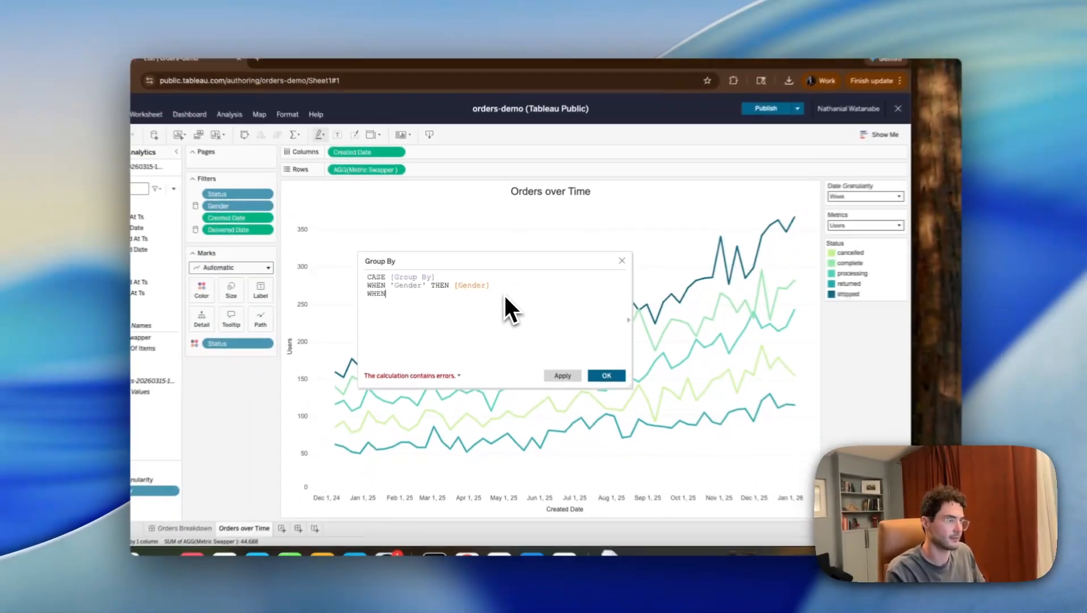
{"action": "type", "text": "'"}
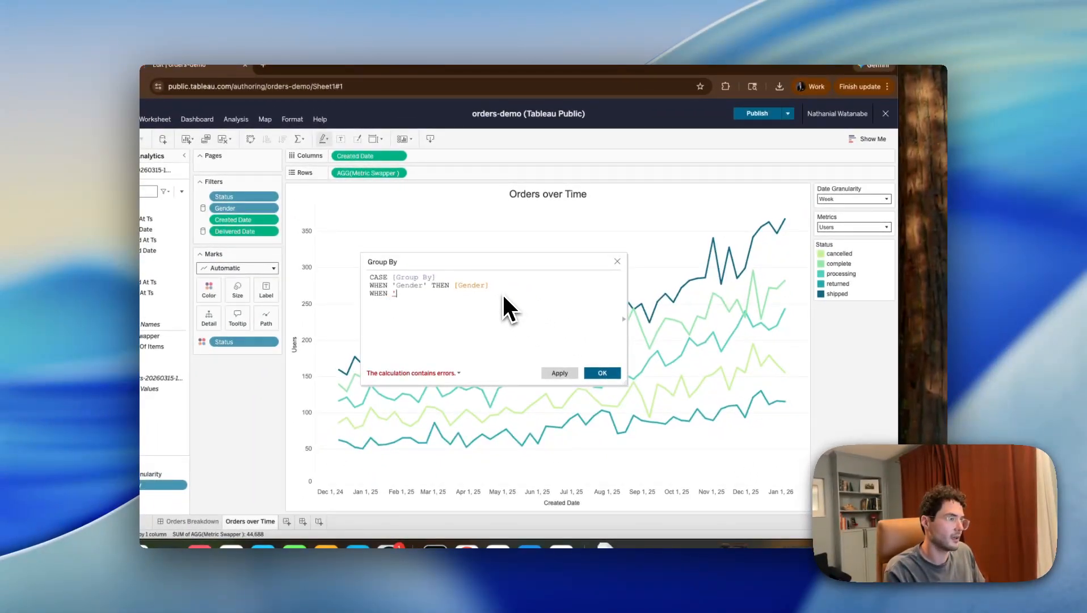
{"action": "type", "text": "S"}
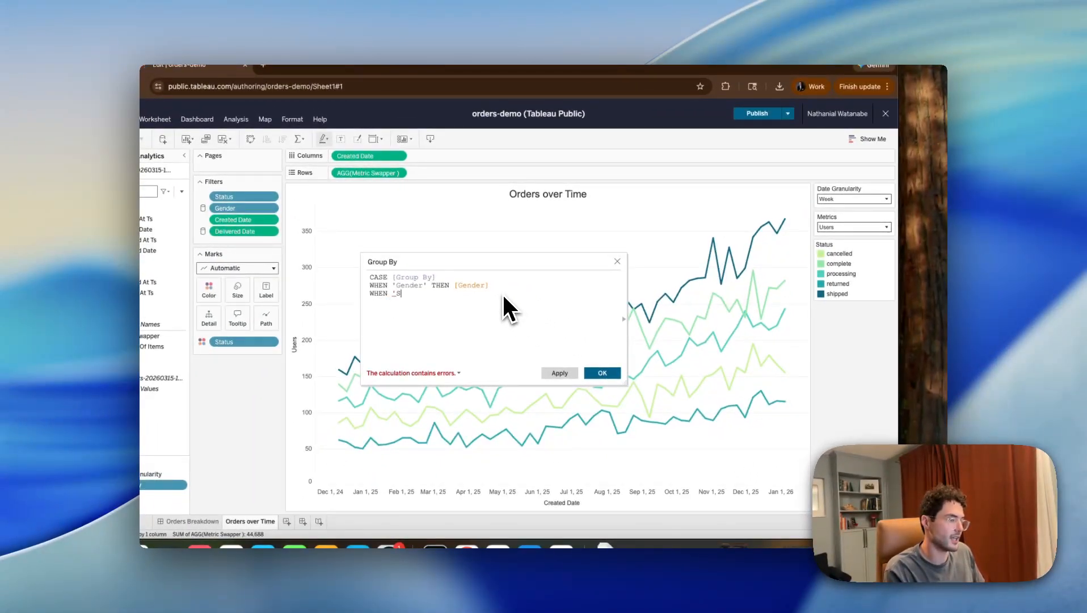
{"action": "type", "text": "tatus' "}
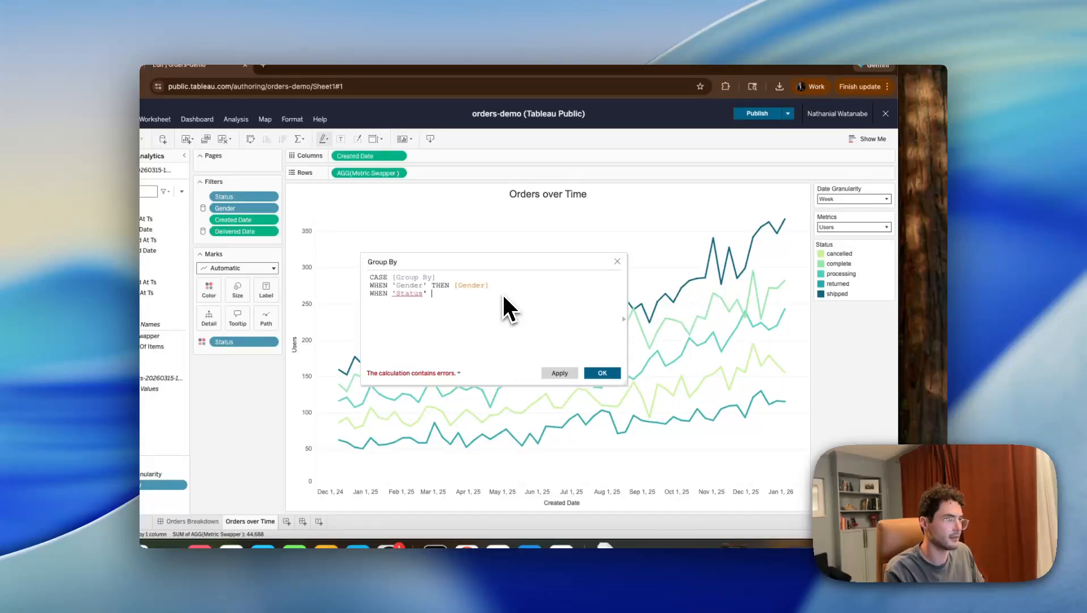
{"action": "type", "text": "THEN"}
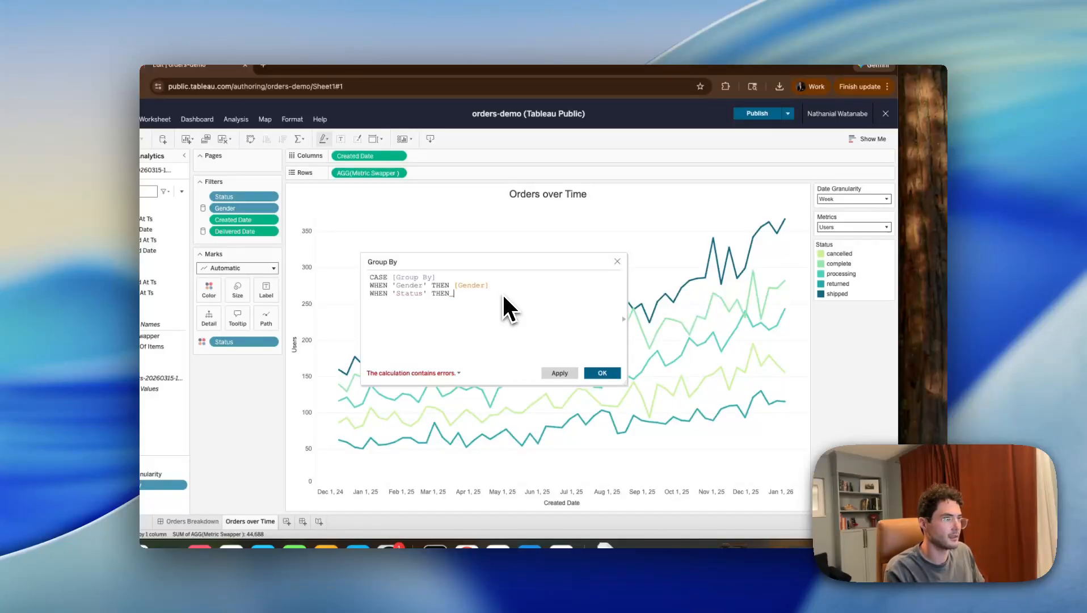
{"action": "type", "text": " status"}
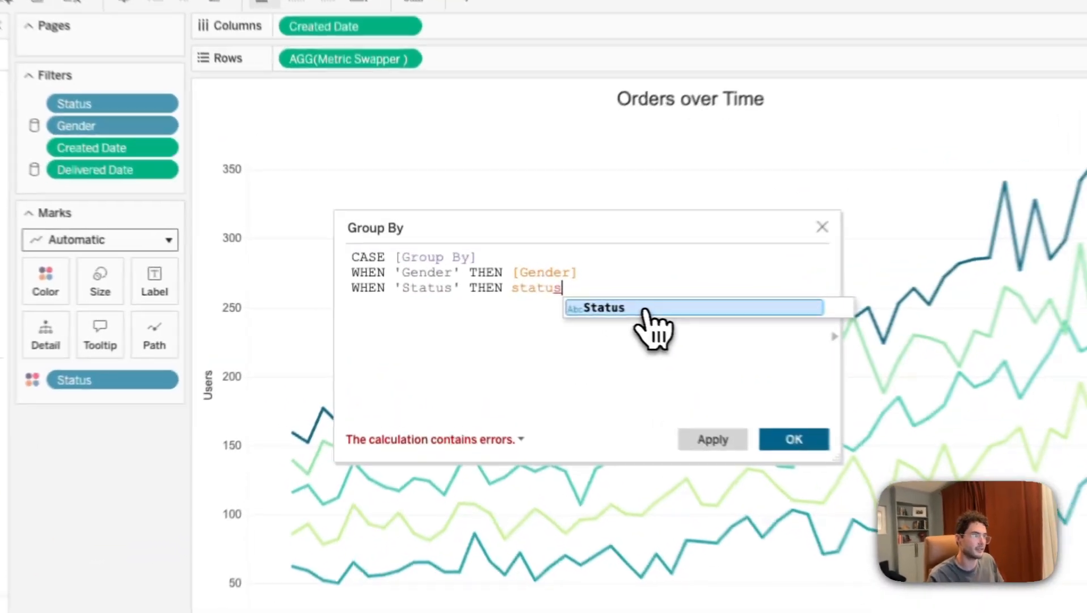
{"action": "left_click", "coordinate": [536, 303]}
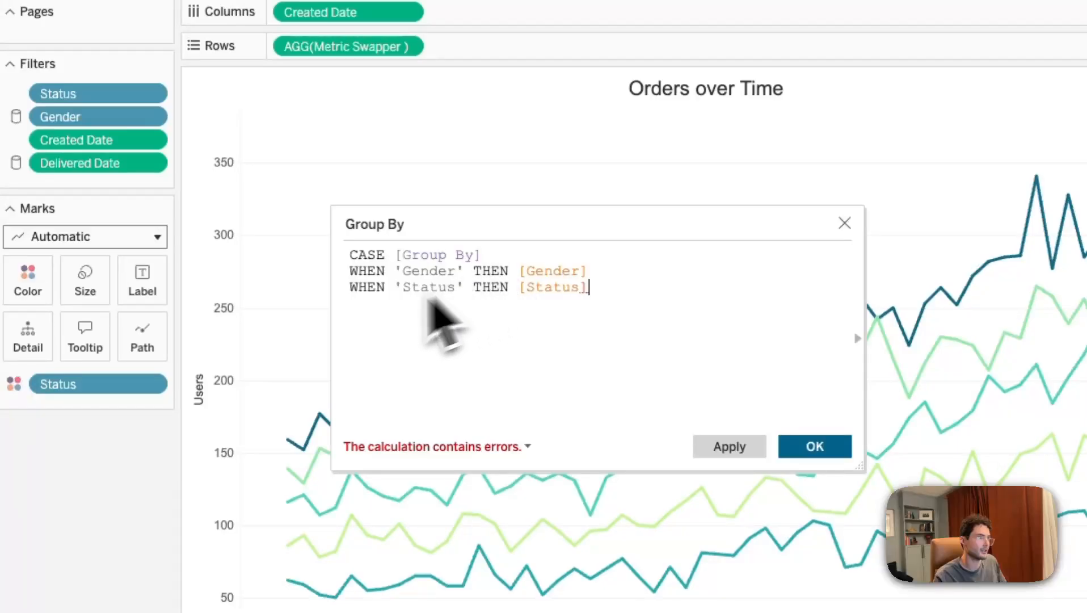
Close the Group By CASE formula with END on its own line after the Status case
{"action": "left_click", "coordinate": [343, 273]}
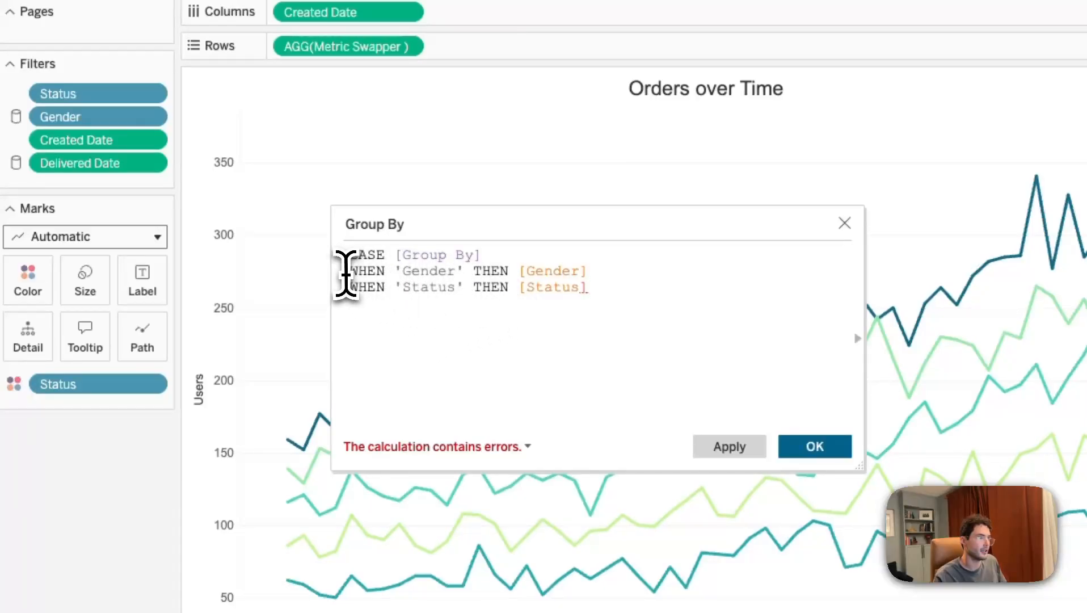
{"action": "left_click", "coordinate": [616, 308]}
{"action": "key", "text": "Return"}
{"action": "type", "text": "END"}
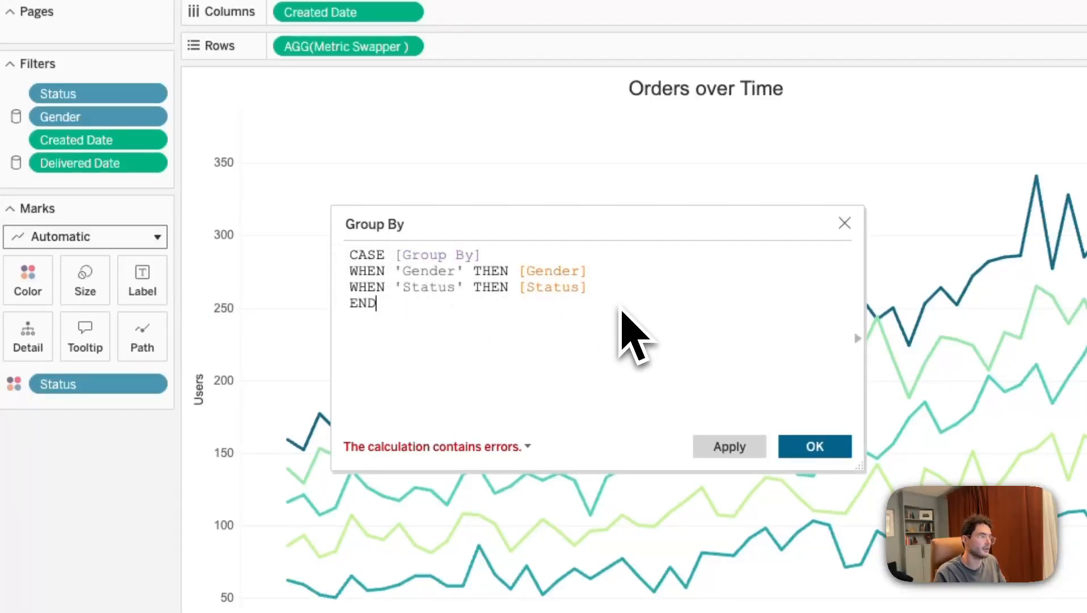
Insert a new line above the Gender case in the formula and enter WHEN 'All' THEN
{"action": "key", "text": "Left"}
{"action": "key", "text": "Left"}
{"action": "key", "text": "Left"}
{"action": "key", "text": "Up"}
{"action": "key", "text": "Up"}
{"action": "key", "text": "Return"}
{"action": "key", "text": "Up"}
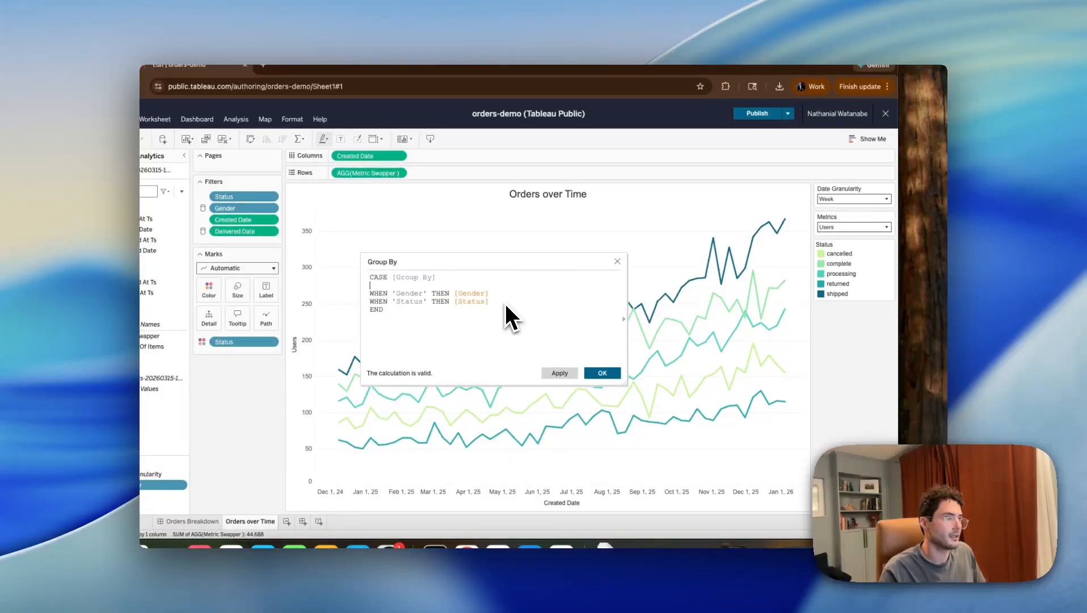
{"action": "key", "text": "Caps_Lock"}
{"action": "type", "text": "WHEN"}
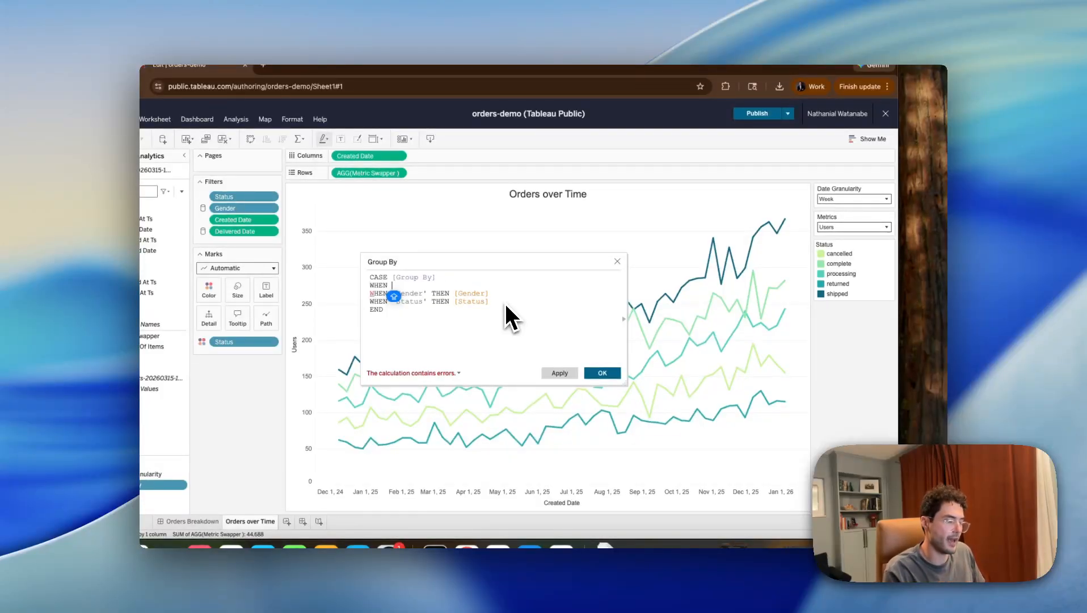
{"action": "type", "text": " 'A"}
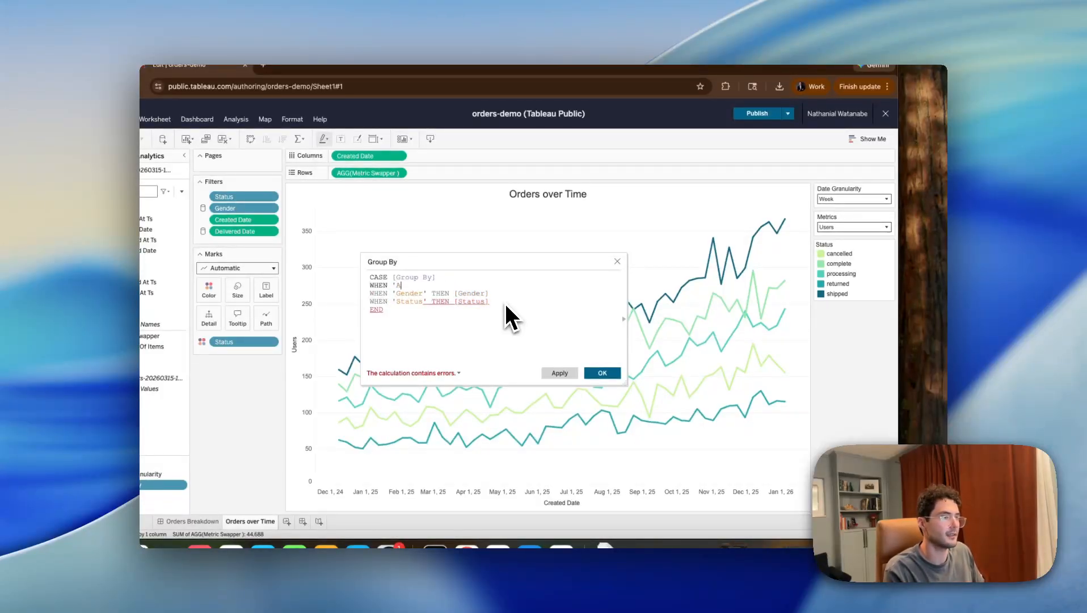
{"action": "type", "text": "ll;"}
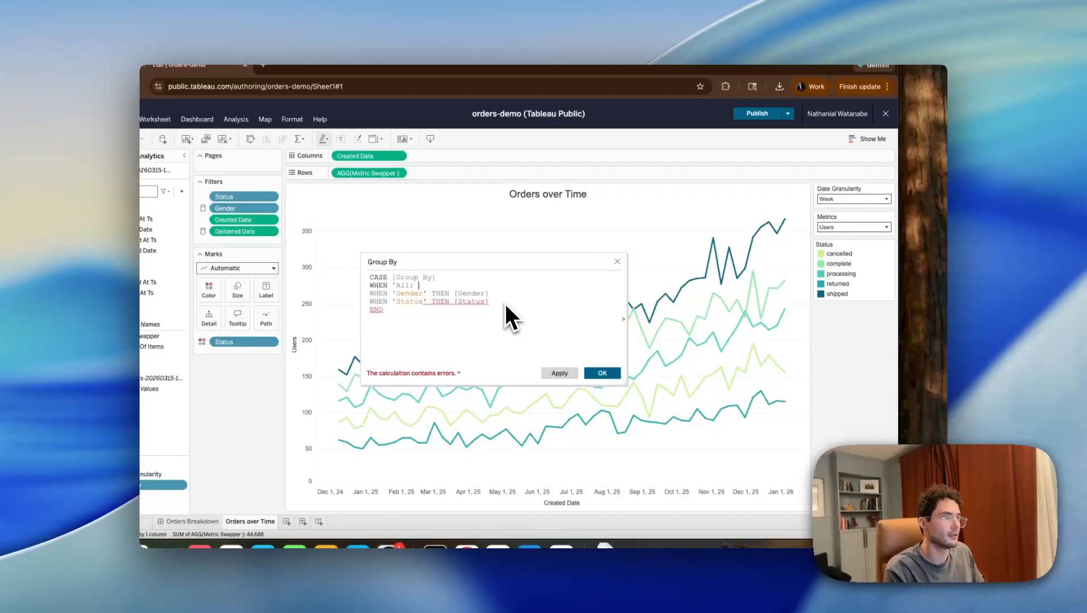
{"action": "key", "text": "BackSpace"}
{"action": "key", "text": "BackSpace"}
{"action": "type", "text": "' "}
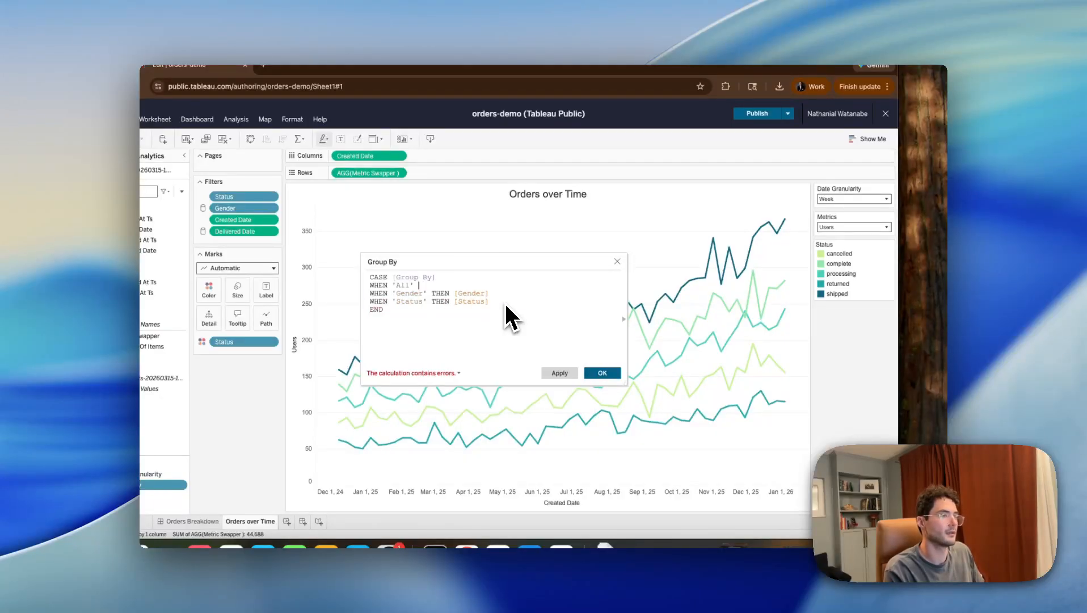
{"action": "type", "text": "THEN"}
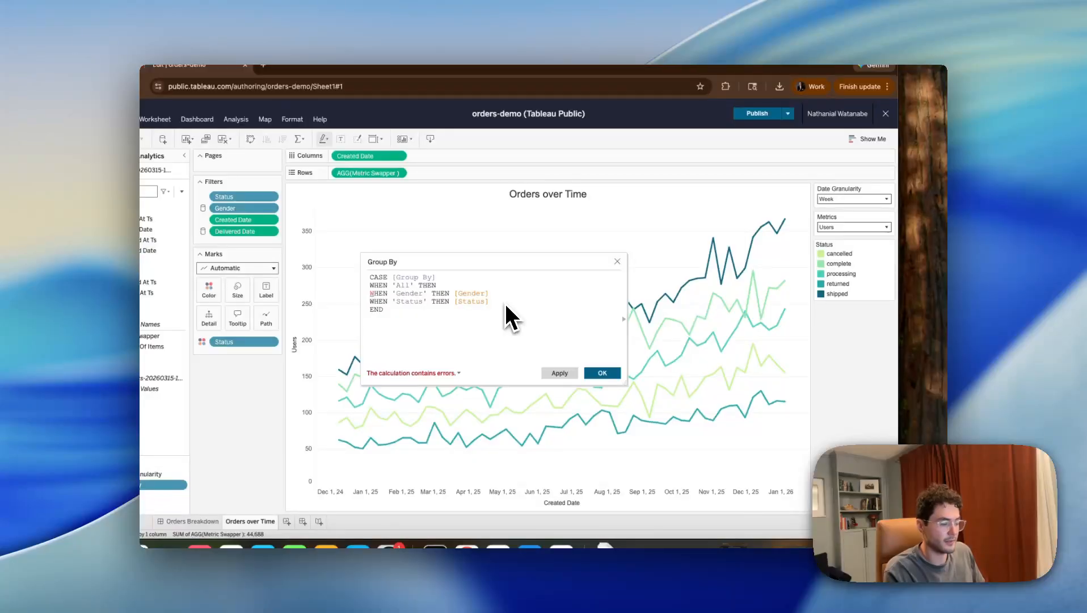
{"action": "type", "text": "Al"}
{"action": "key", "text": "BackSpace"}
{"action": "key", "text": "BackSpace"}
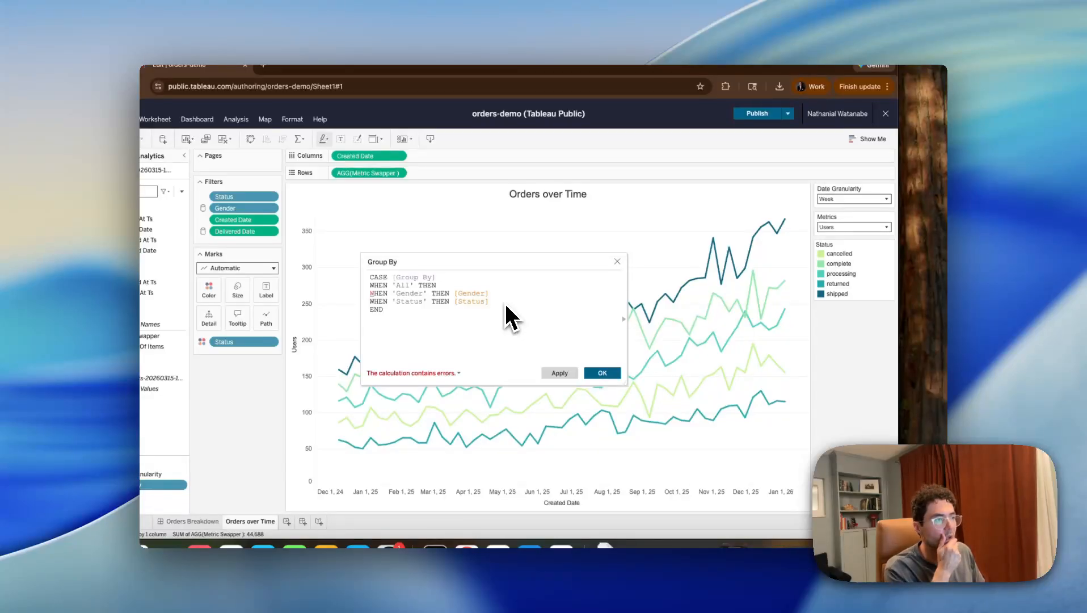
{"action": "type", "text": "TRUE"}
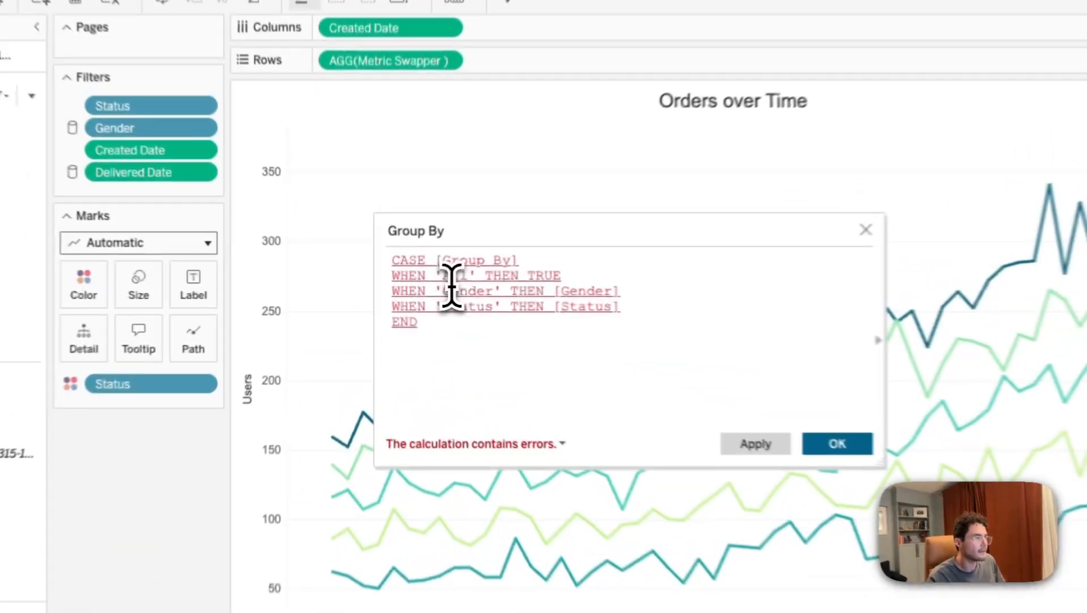
{"action": "left_click", "coordinate": [403, 309]}
{"action": "double_click", "coordinate": [533, 275]}
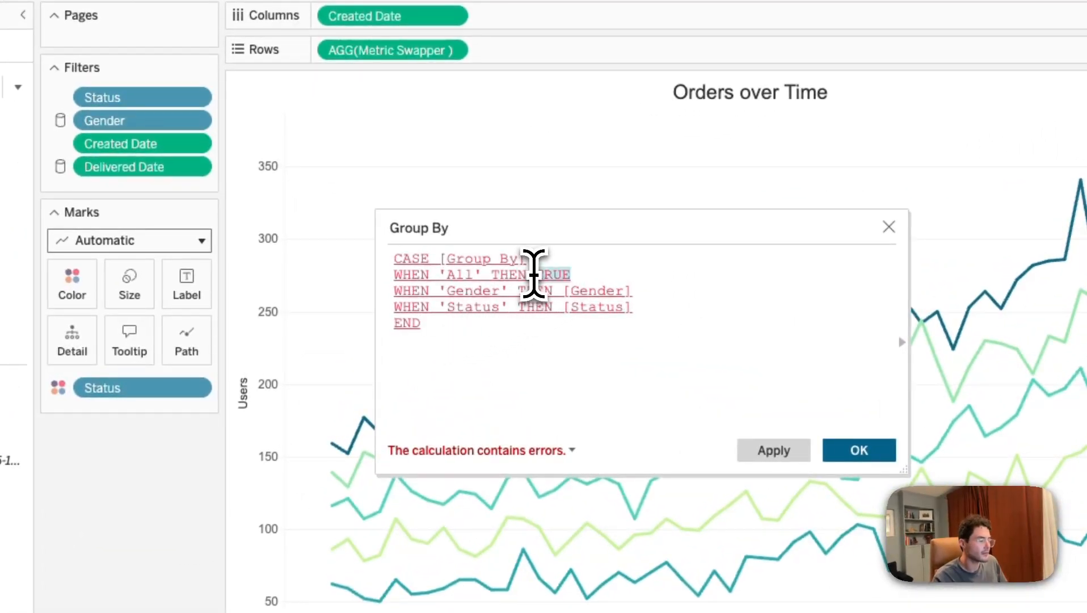
{"action": "key", "text": "BackSpace"}
Make the All case return 'All' and save the Group By calculated field
{"action": "type", "text": "'All'"}
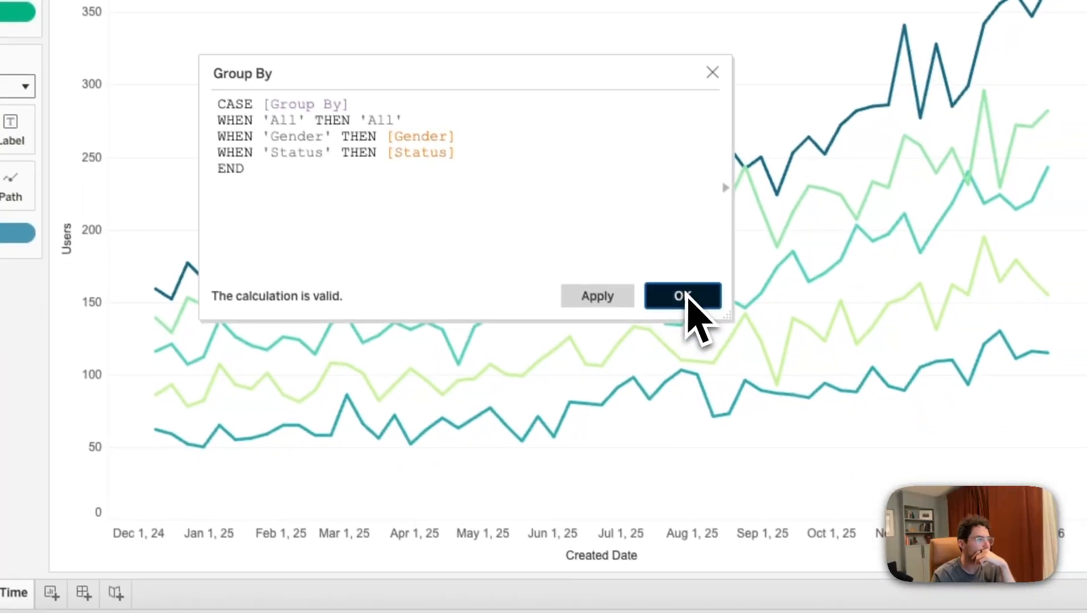
{"action": "left_click", "coordinate": [729, 376]}
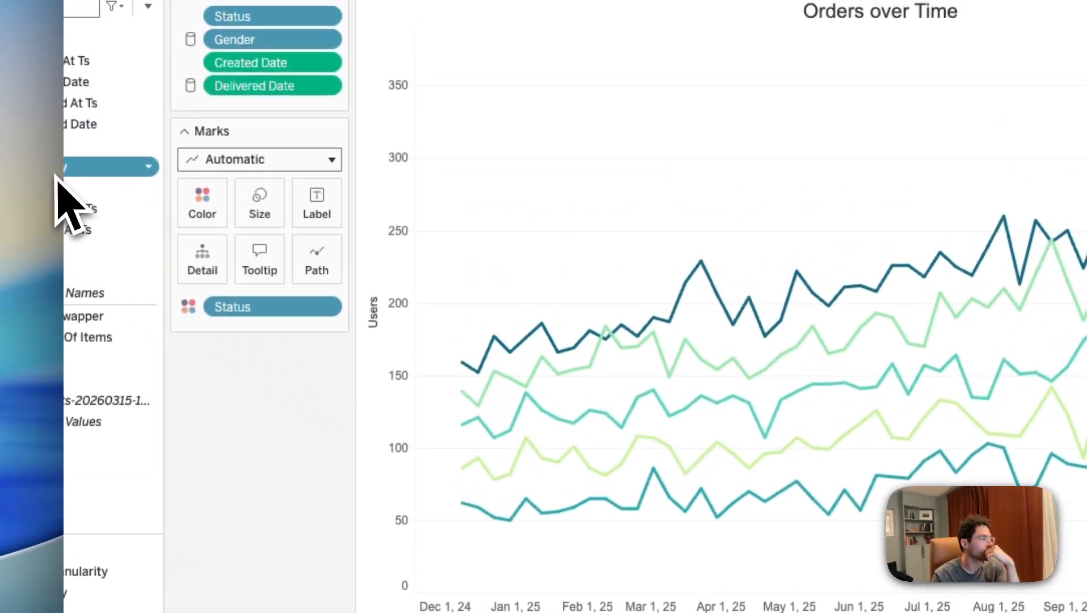
Color the line chart by the Group By field instead of Status and show the Group By parameter control
{"action": "left_click_drag", "start_coordinate": [46, 166], "coordinate": [210, 184]}
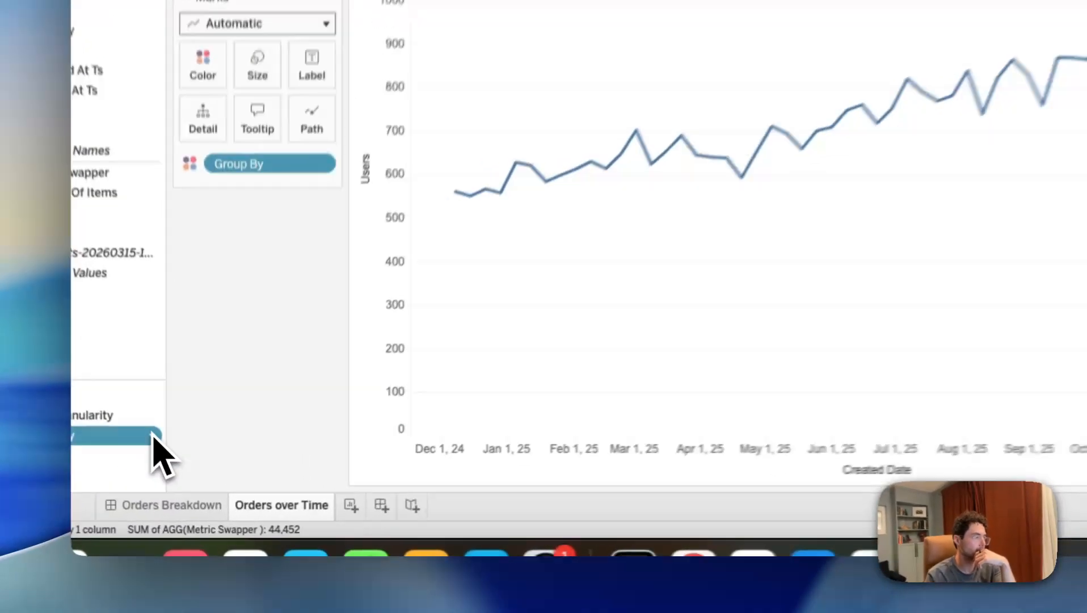
{"action": "left_click", "coordinate": [183, 494]}
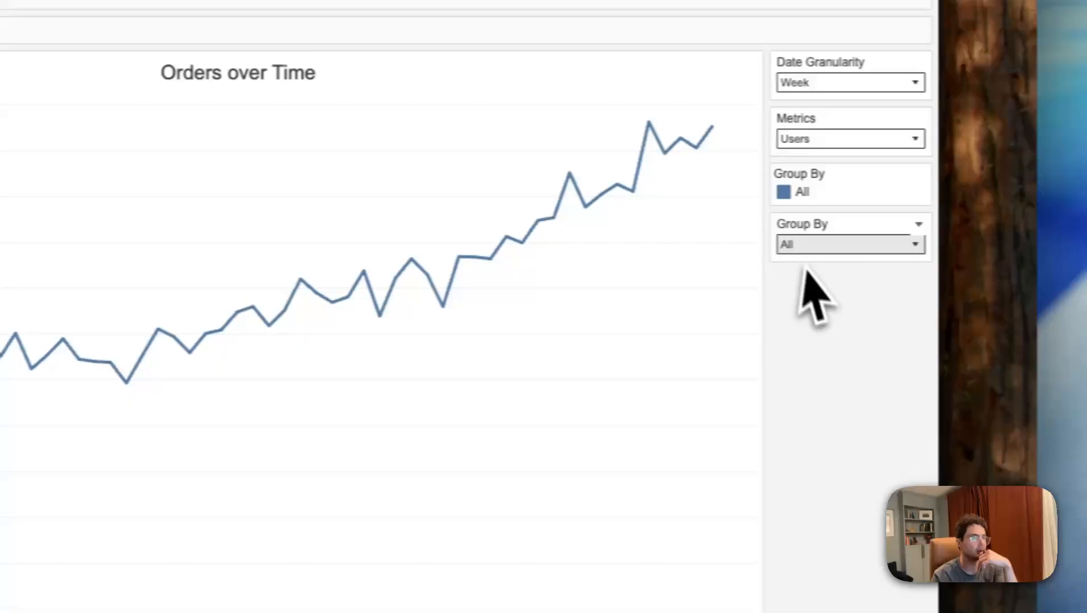
Test the Group By parameter by switching between Gender and All, finishing with it set to Status
{"action": "left_click", "coordinate": [797, 244]}
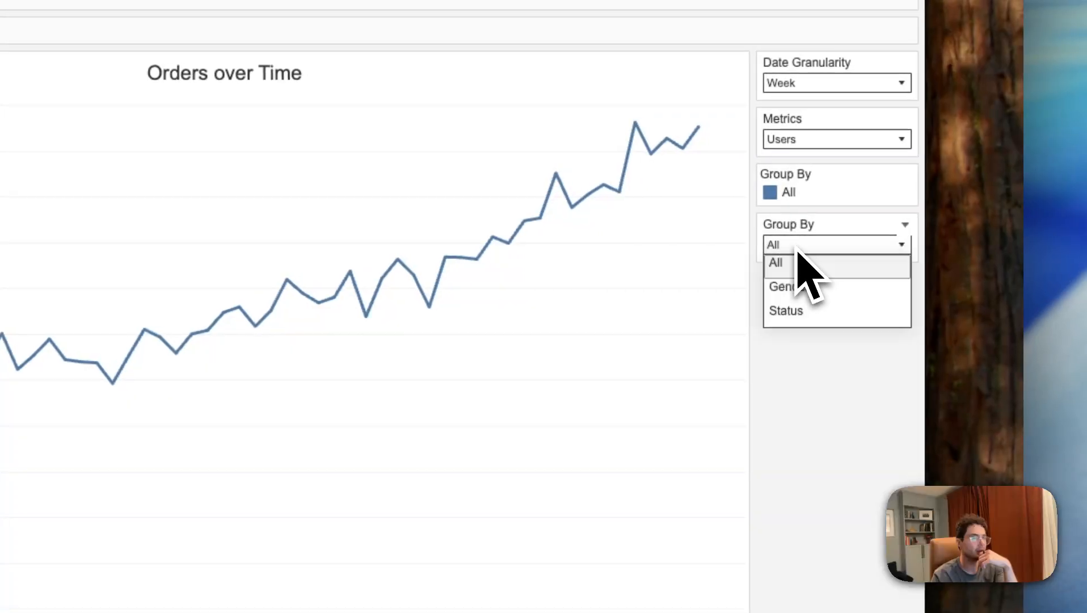
{"action": "left_click", "coordinate": [793, 288]}
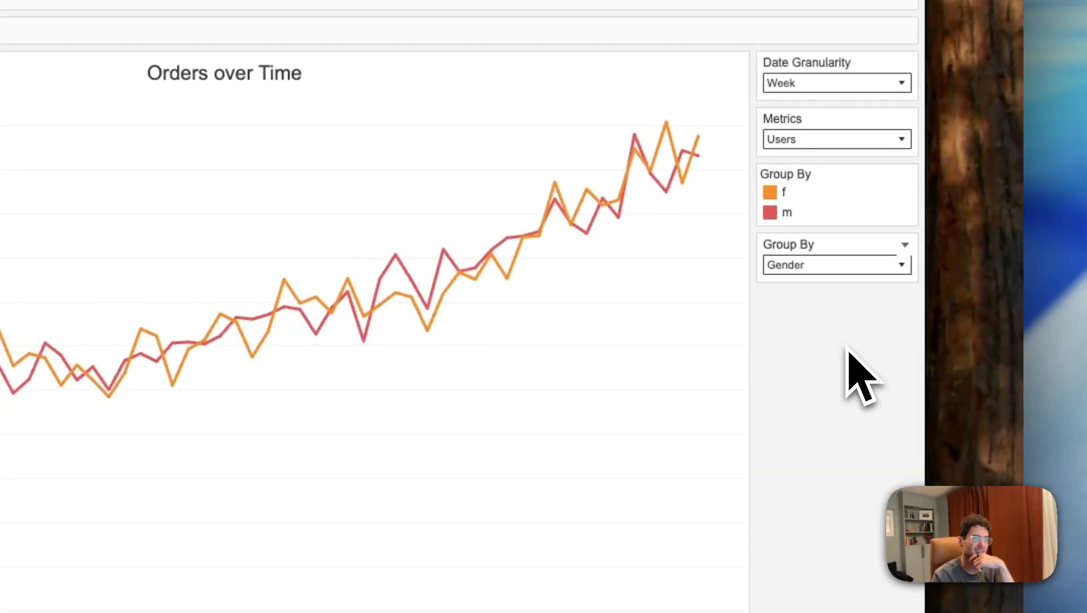
{"action": "left_click", "coordinate": [820, 267]}
{"action": "left_click", "coordinate": [817, 284]}
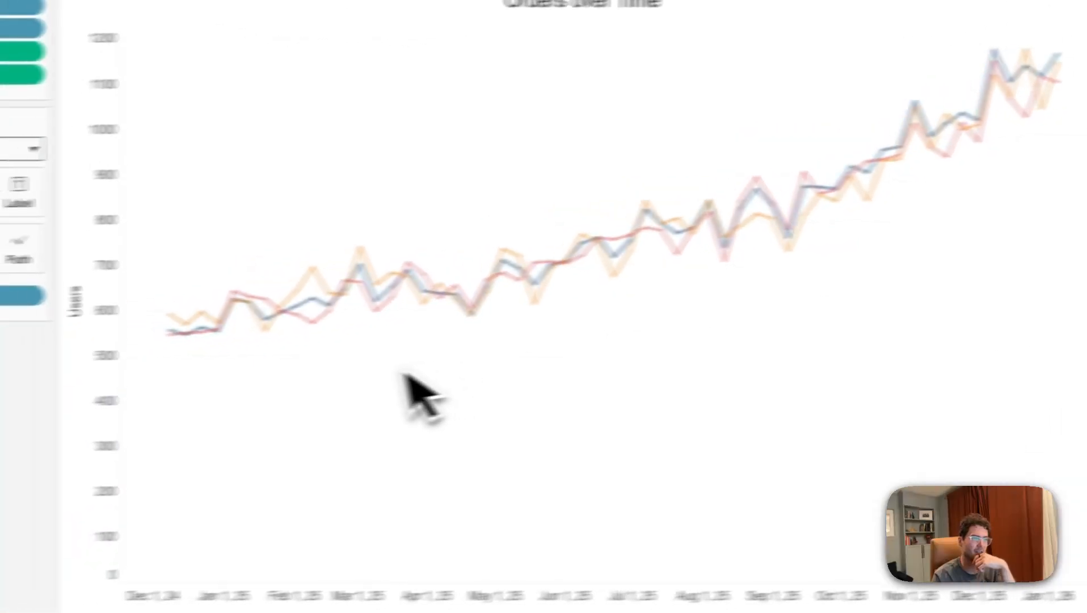
{"action": "left_click", "coordinate": [801, 219]}
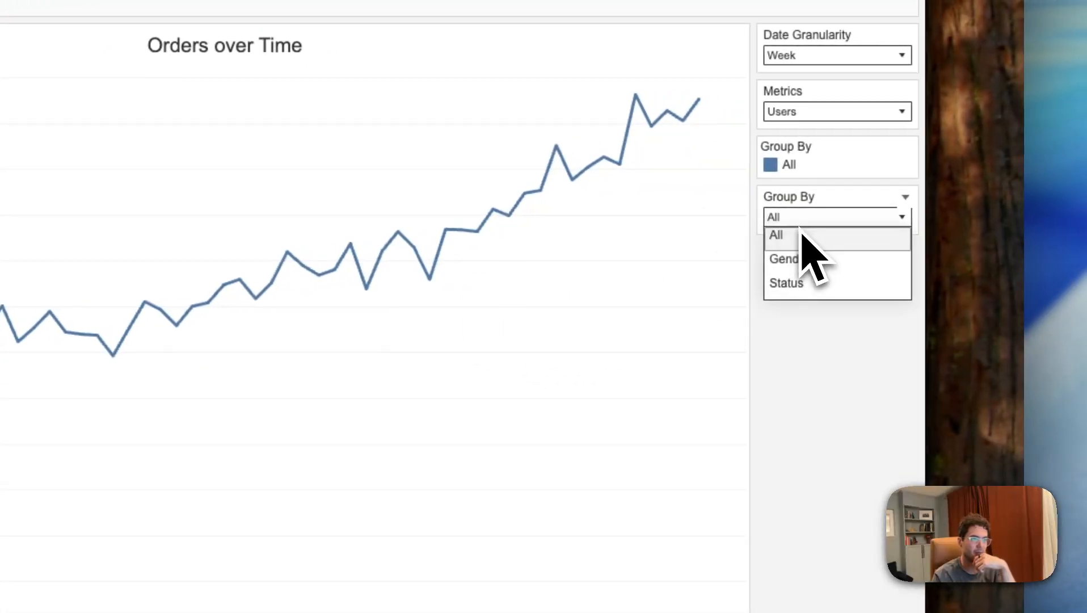
{"action": "left_click", "coordinate": [808, 261]}
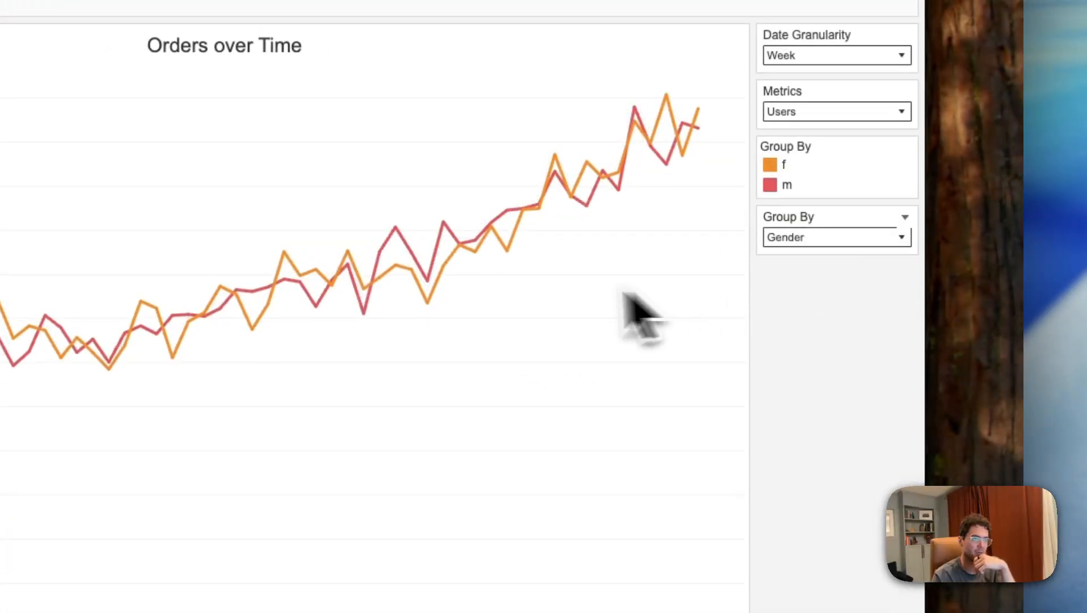
{"action": "left_click", "coordinate": [825, 238]}
{"action": "left_click", "coordinate": [808, 305]}
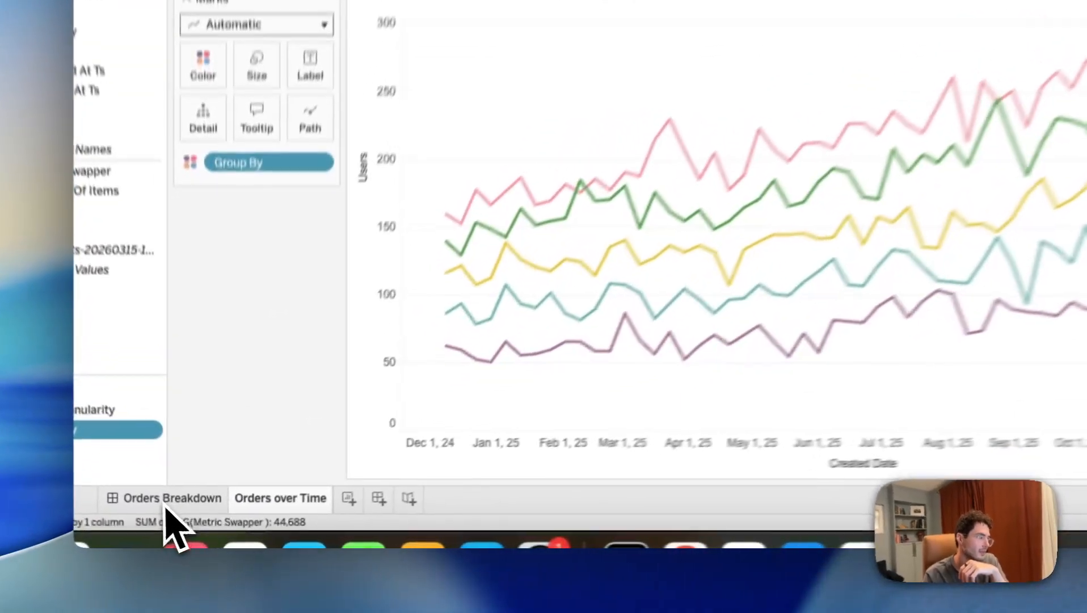
Switch to the Orders Breakdown dashboard and show the Metrics parameter control for the Orders over Time chart
{"action": "left_click", "coordinate": [192, 521]}
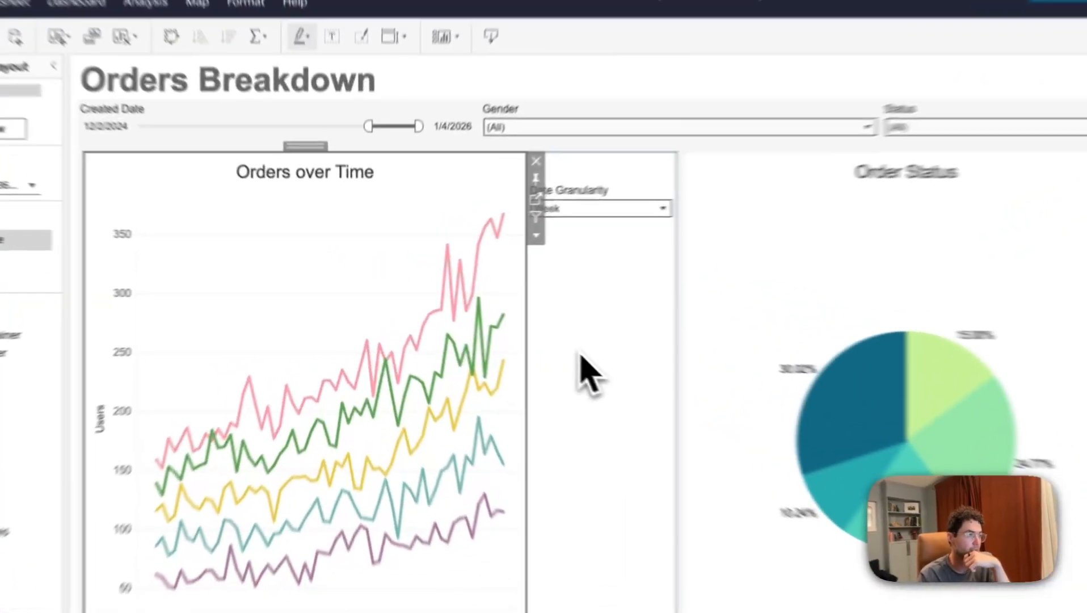
{"action": "left_click", "coordinate": [535, 235]}
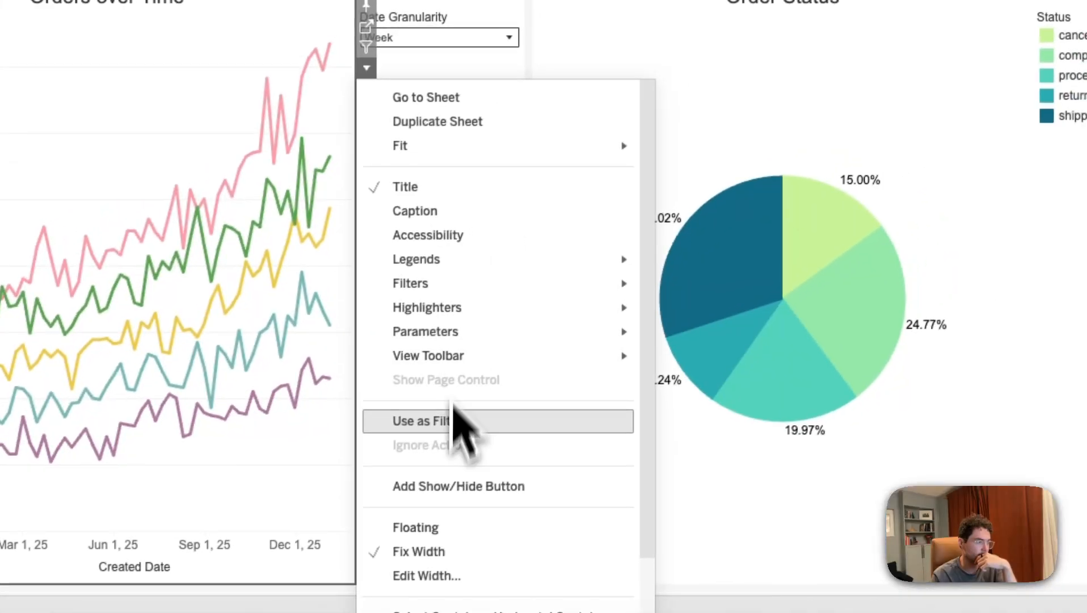
{"action": "left_click", "coordinate": [693, 356]}
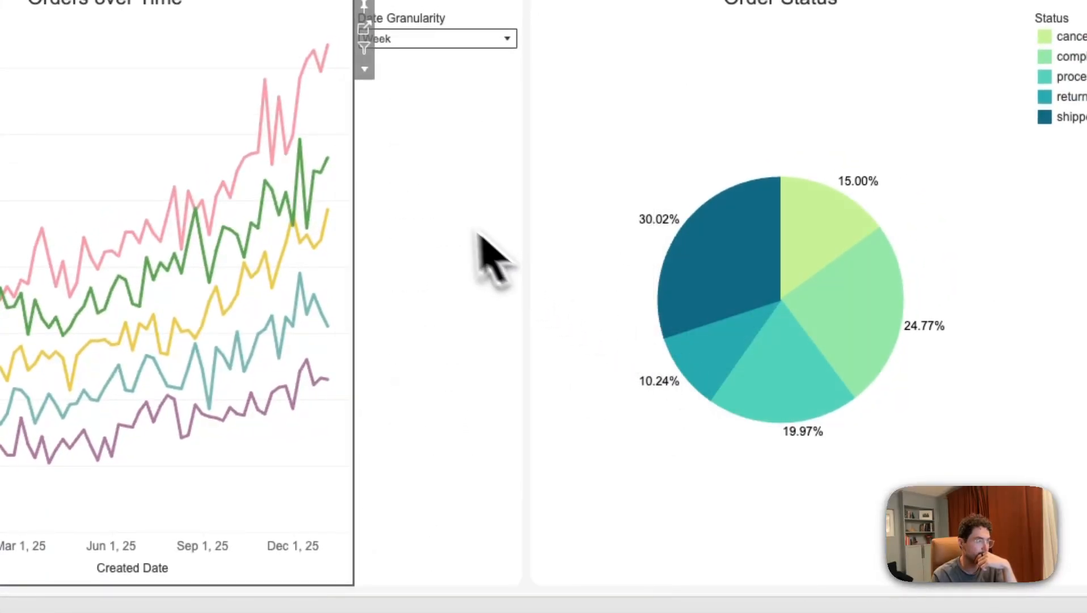
{"action": "left_click", "coordinate": [365, 69]}
{"action": "mouse_move", "coordinate": [419, 343]}
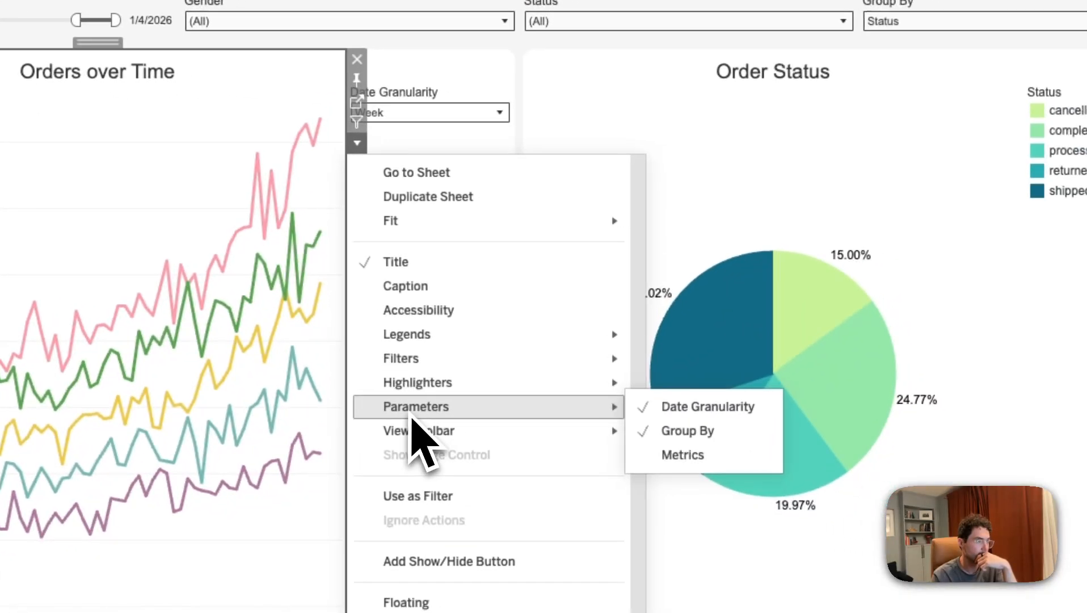
{"action": "left_click", "coordinate": [686, 455]}
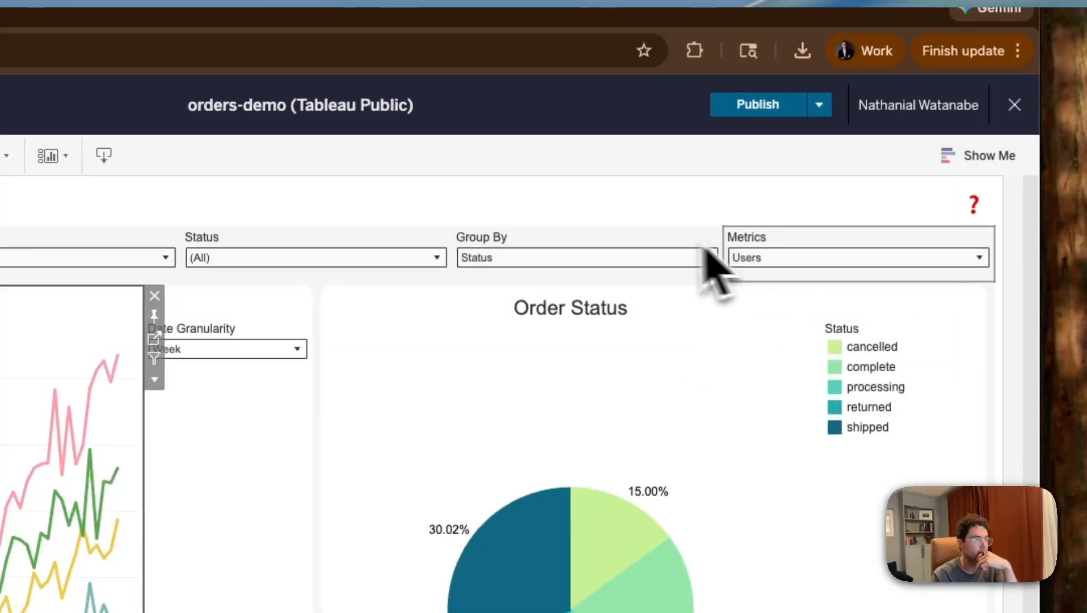
Move the Group By and Metrics controls into the container beside the line chart, below Date Granularity
{"action": "left_click", "coordinate": [654, 238]}
{"action": "left_click_drag", "start_coordinate": [594, 223], "coordinate": [204, 419]}
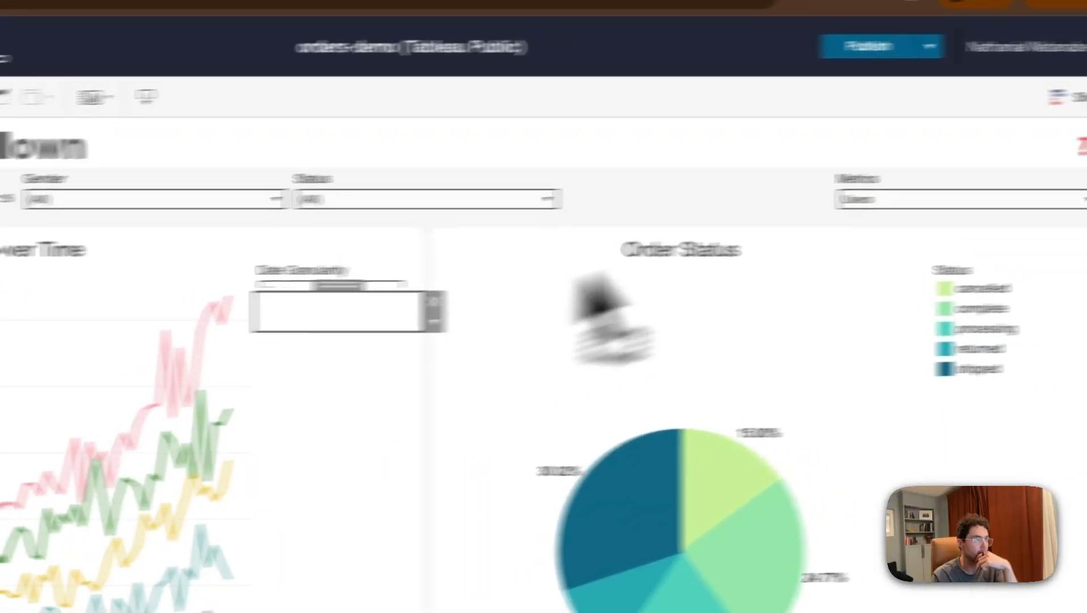
{"action": "left_click", "coordinate": [877, 182]}
{"action": "left_click_drag", "start_coordinate": [937, 162], "coordinate": [337, 405]}
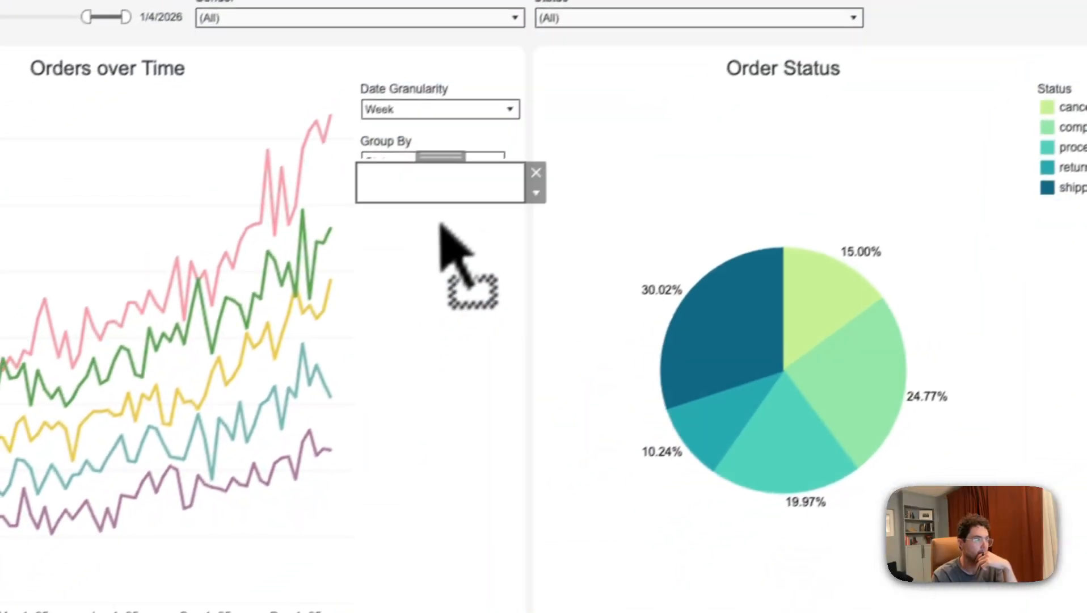
{"action": "left_click", "coordinate": [482, 460]}
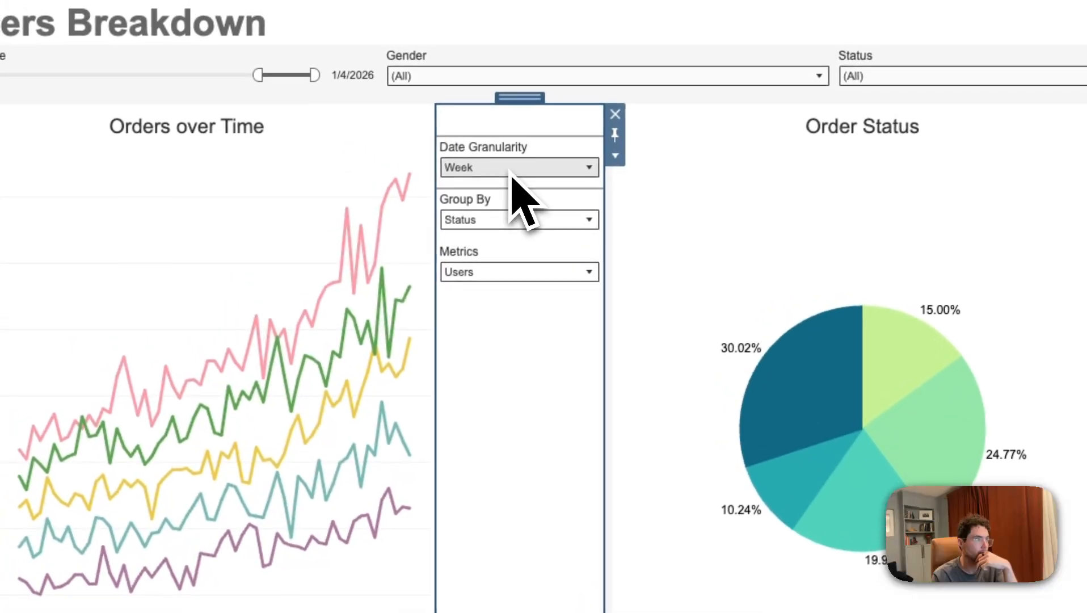
Set Date Granularity to Month and Group By to Gender on the dashboard
{"action": "left_click", "coordinate": [514, 169]}
{"action": "left_click", "coordinate": [496, 237]}
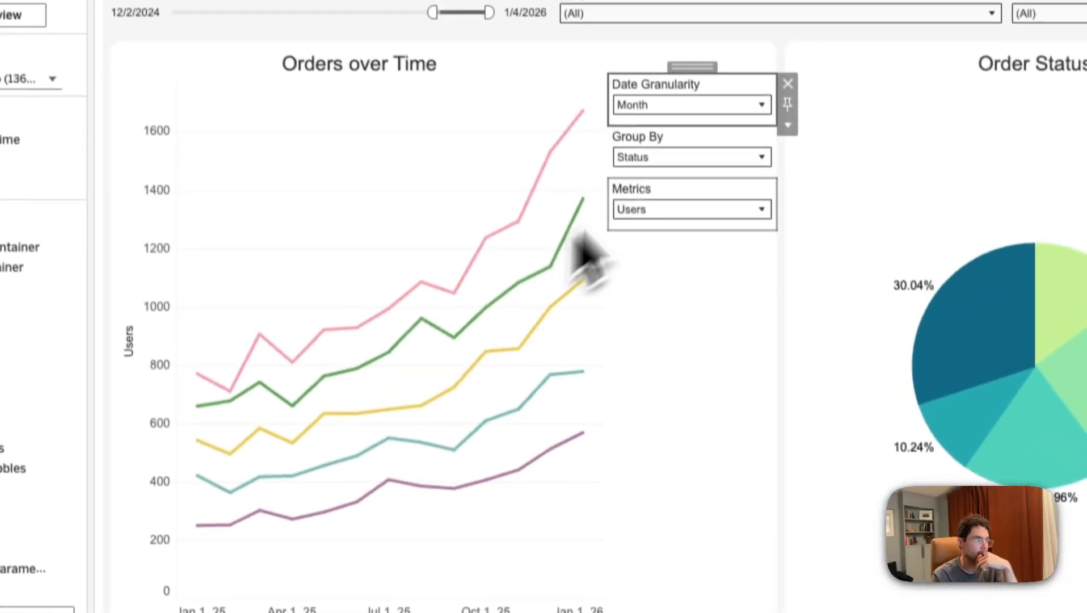
{"action": "left_click", "coordinate": [652, 112]}
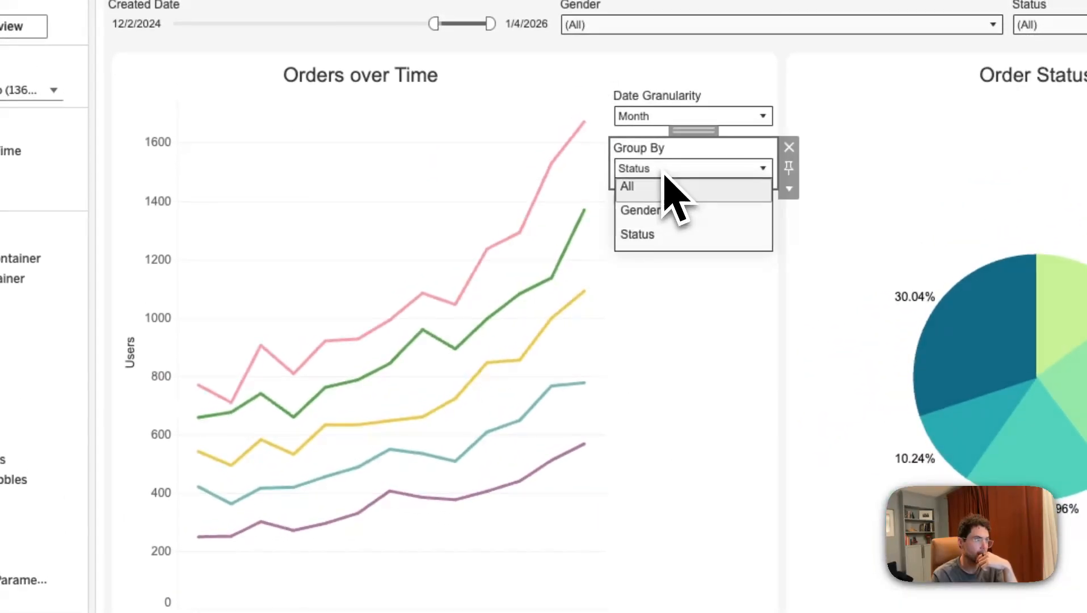
{"action": "left_click", "coordinate": [685, 215]}
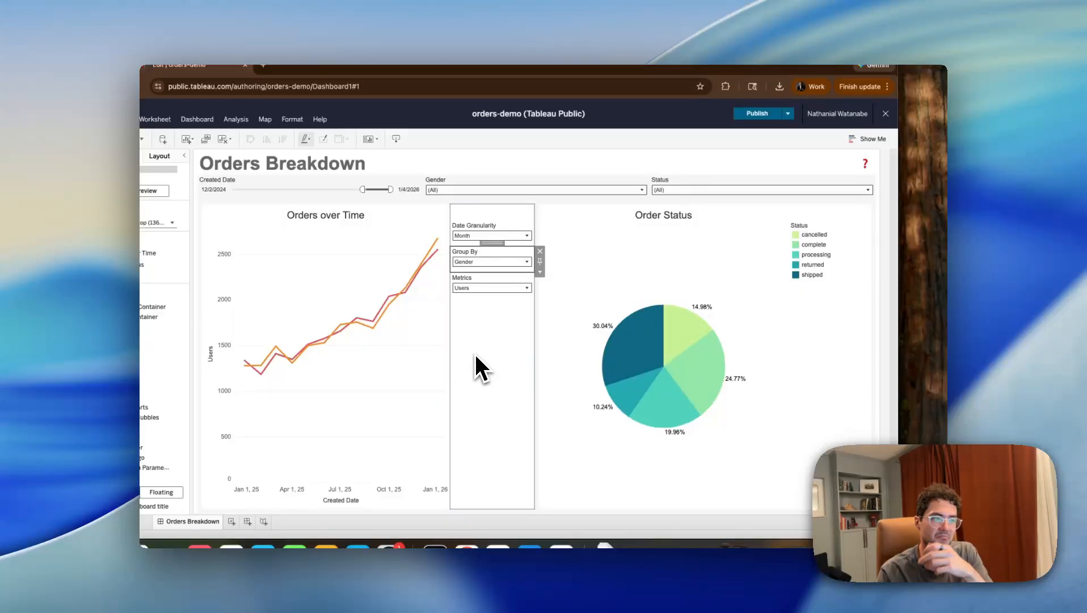
Reorder the parameter controls so that Metrics sits between Date Granularity and Group By
{"action": "left_click", "coordinate": [496, 278]}
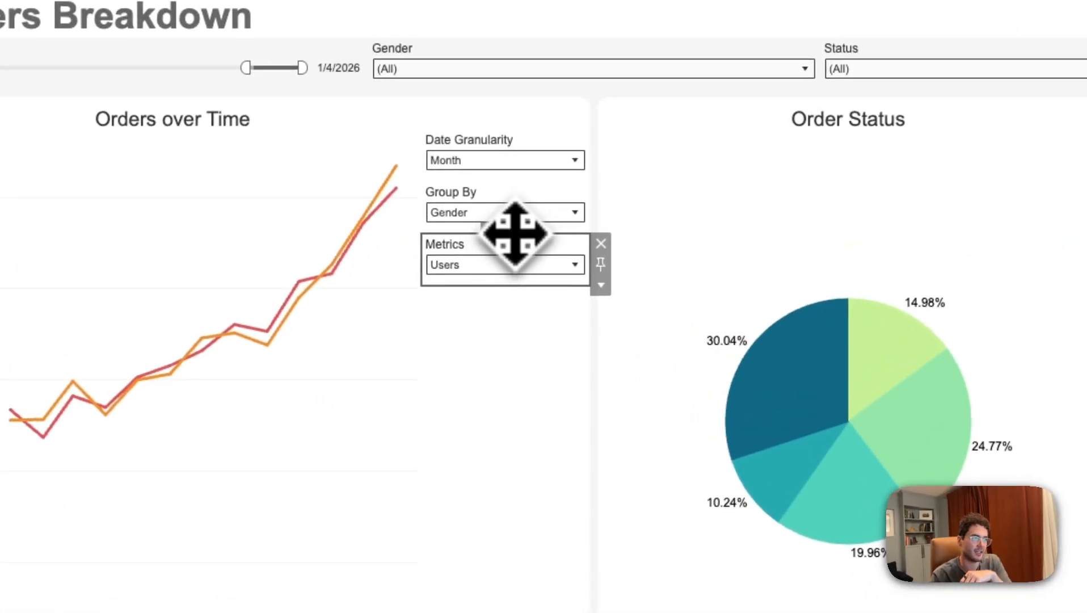
{"action": "left_click_drag", "start_coordinate": [514, 229], "coordinate": [512, 167]}
{"action": "left_click", "coordinate": [530, 400]}
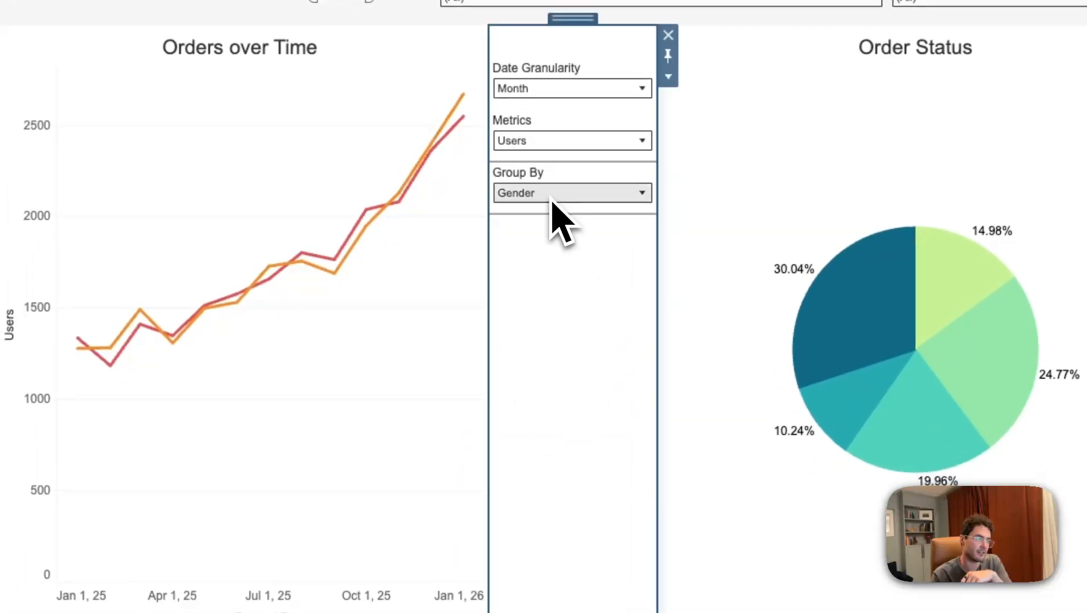
Test the Group By control on the dashboard with All, finishing with it set to Status
{"action": "left_click", "coordinate": [551, 199]}
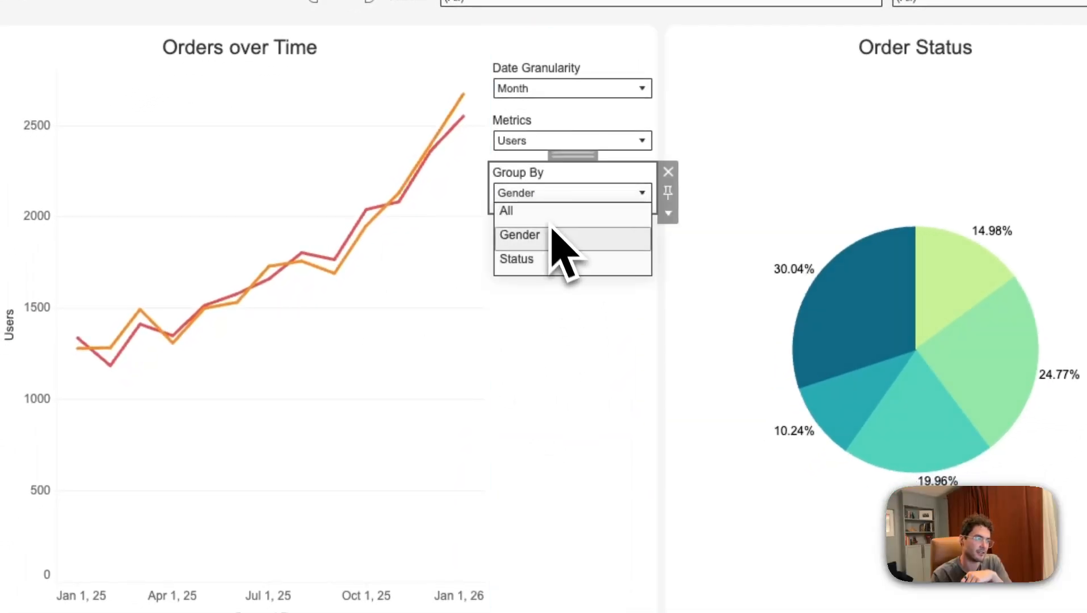
{"action": "left_click", "coordinate": [546, 213]}
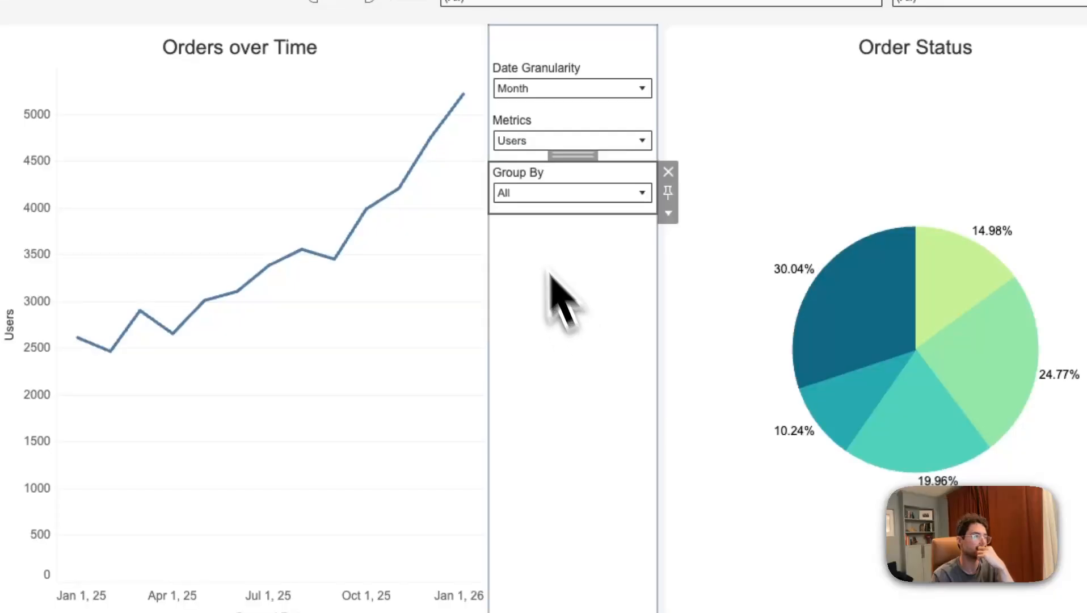
{"action": "left_click", "coordinate": [509, 195]}
{"action": "left_click", "coordinate": [523, 271]}
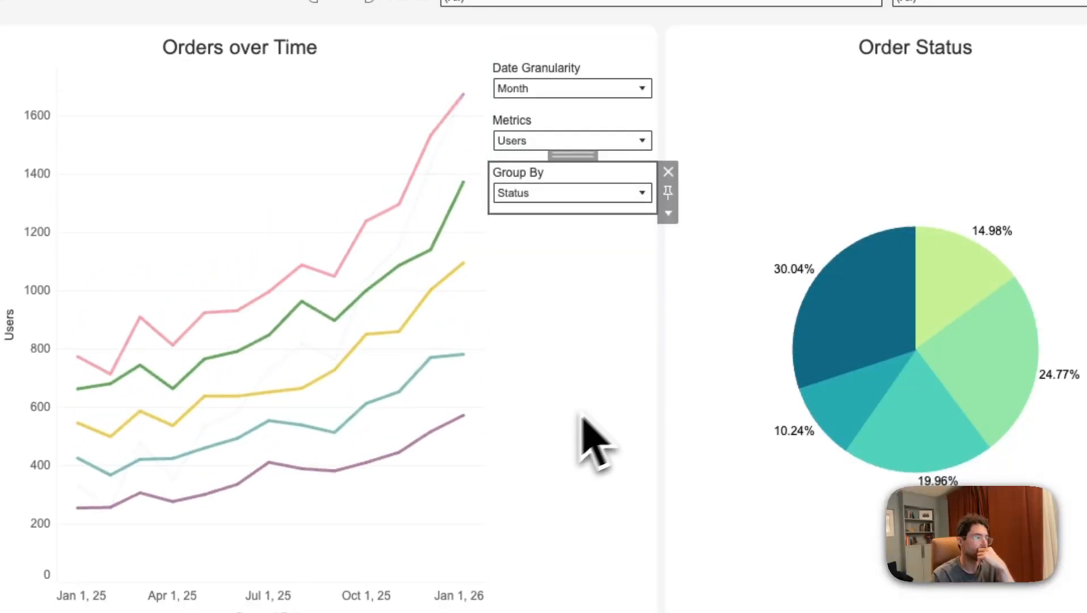
{"action": "left_click", "coordinate": [565, 344]}
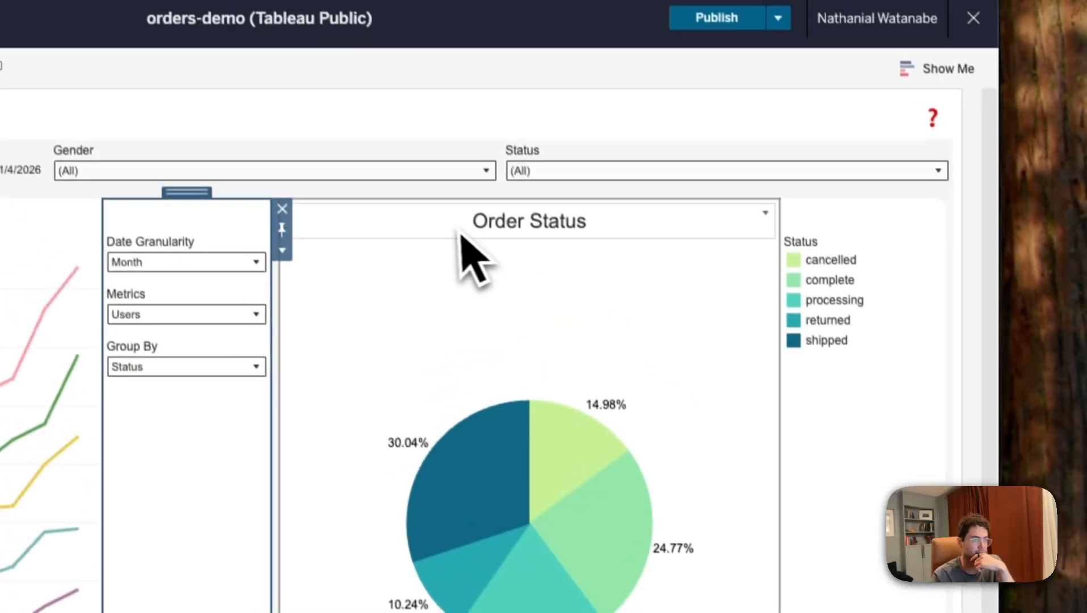
Go from the dashboard to the Order Status pie chart's worksheet and duplicate that sheet
{"action": "left_click", "coordinate": [418, 127]}
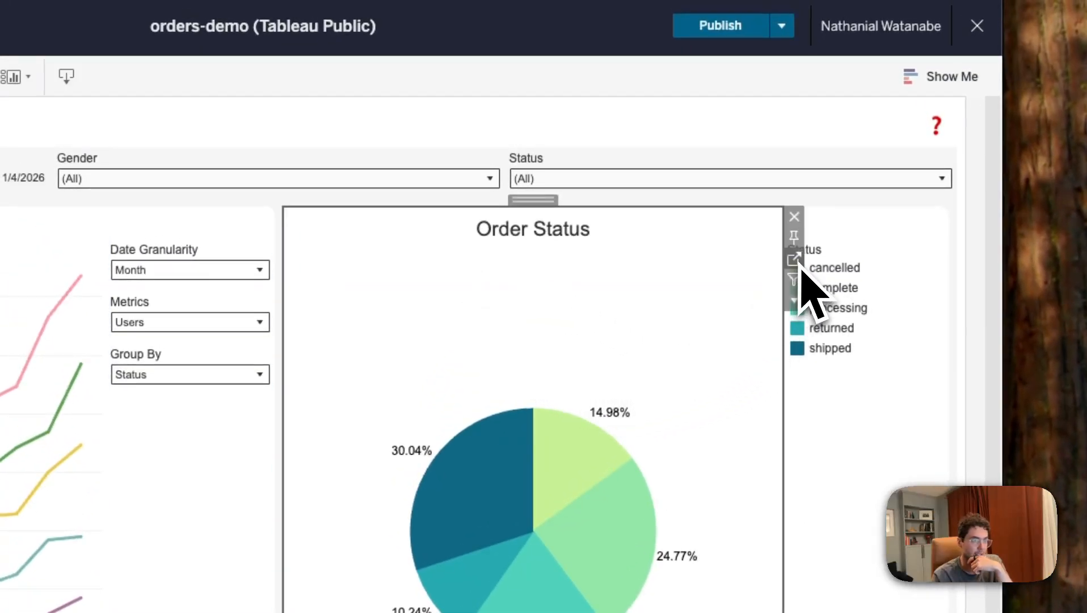
{"action": "left_click", "coordinate": [798, 264]}
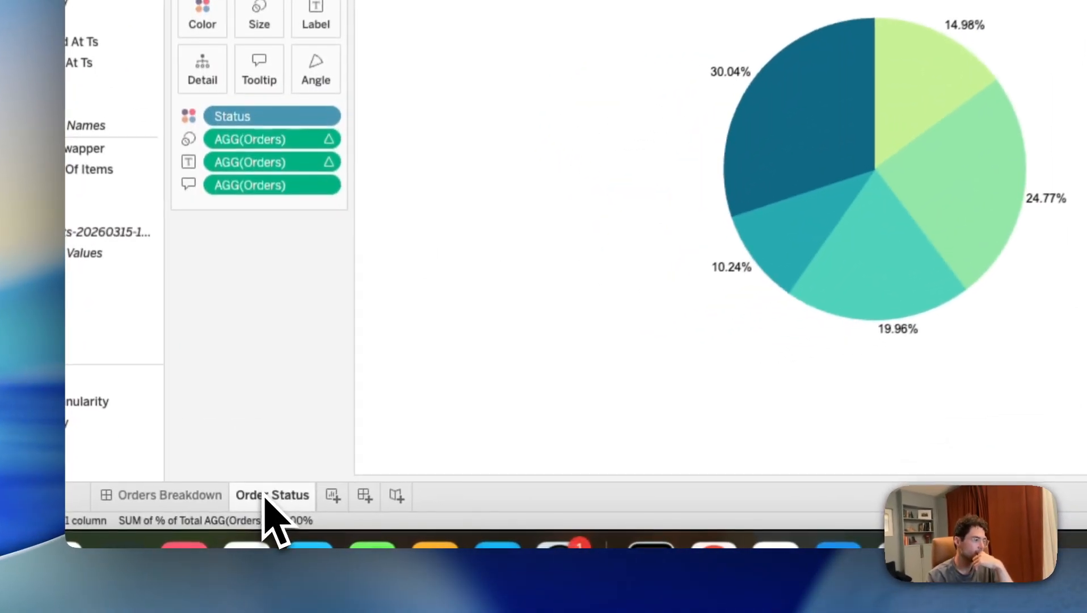
{"action": "right_click", "coordinate": [247, 517]}
{"action": "left_click", "coordinate": [281, 244]}
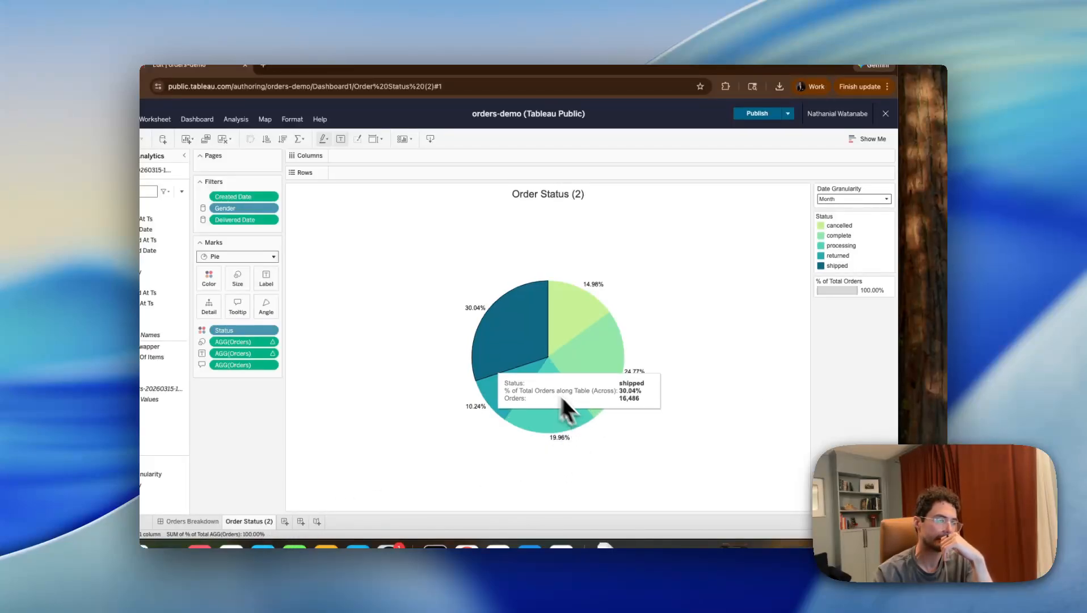
Try converting the duplicated Order Status pie chart into horizontal bars with Show Me
{"action": "mouse_move", "coordinate": [604, 403]}
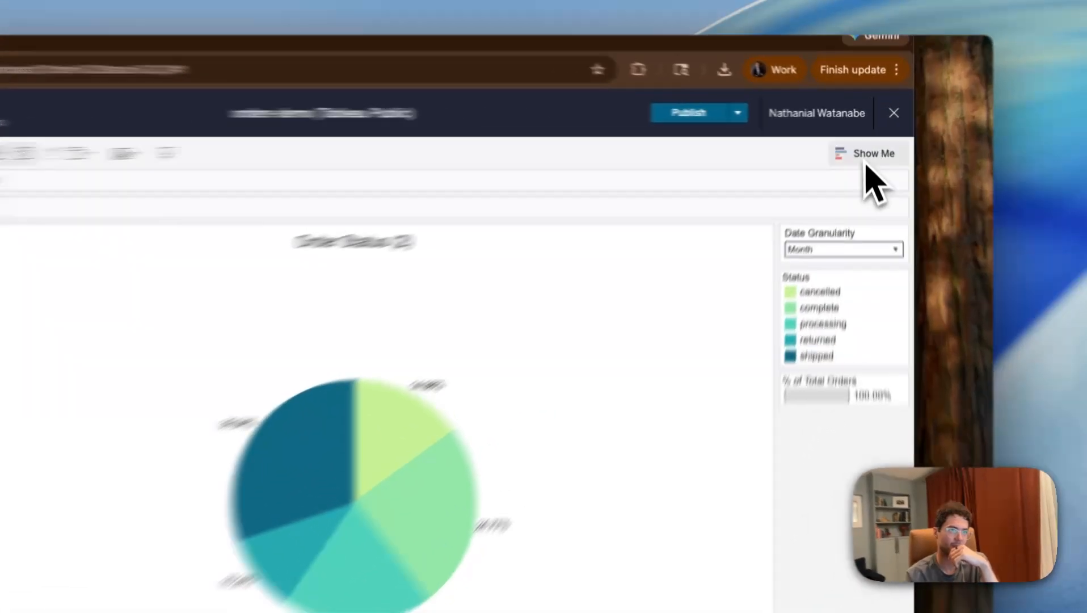
{"action": "left_click", "coordinate": [868, 138]}
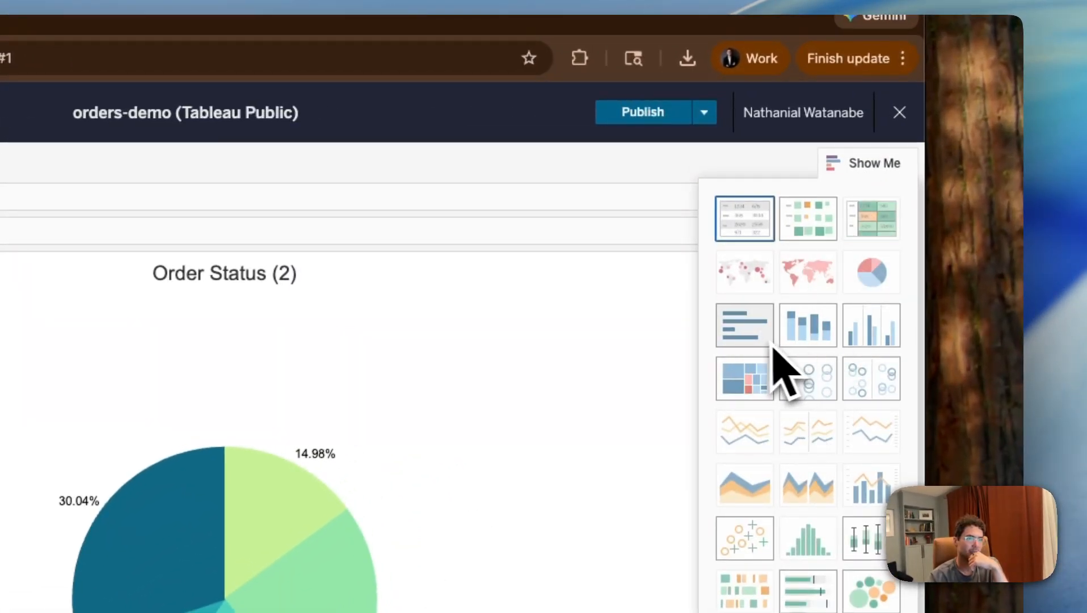
{"action": "left_click", "coordinate": [752, 338]}
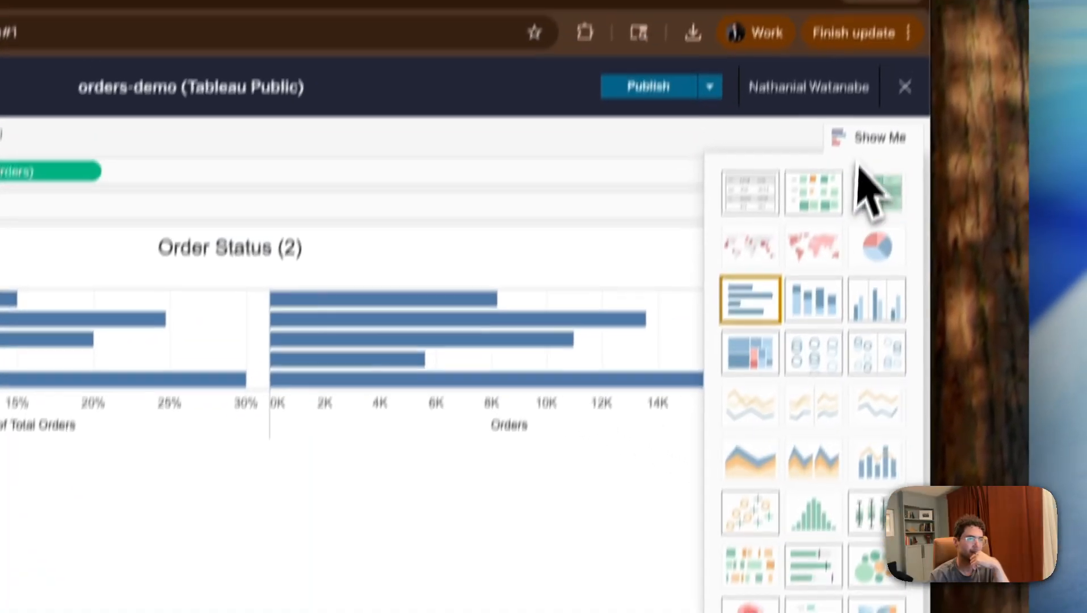
{"action": "left_click", "coordinate": [862, 142]}
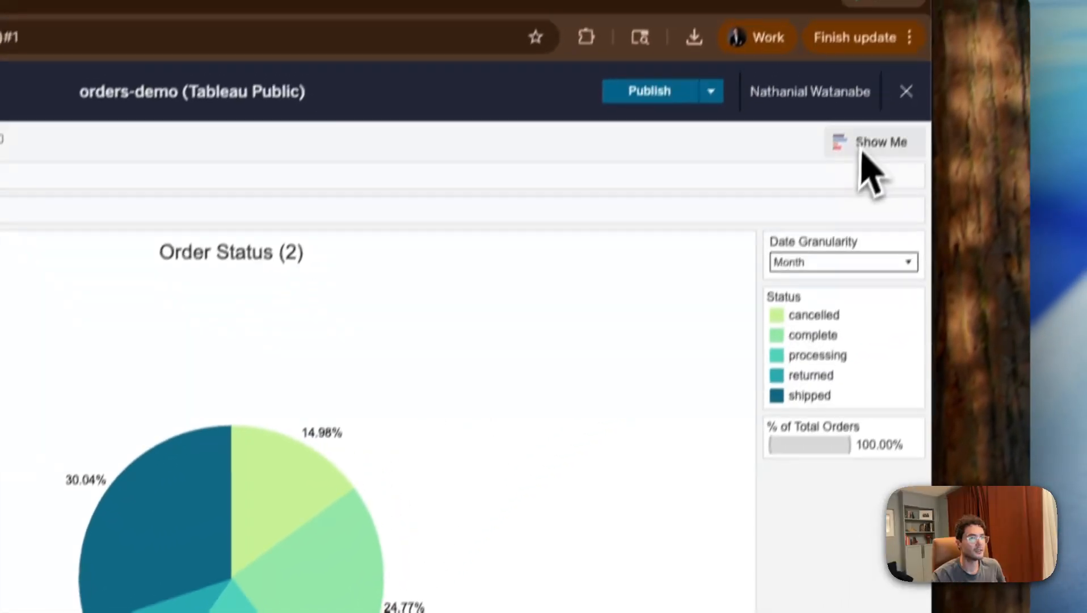
Try stacked bars on the duplicated Order Status sheet, finishing with it converted into a text table
{"action": "left_click", "coordinate": [866, 167]}
{"action": "left_click", "coordinate": [811, 335]}
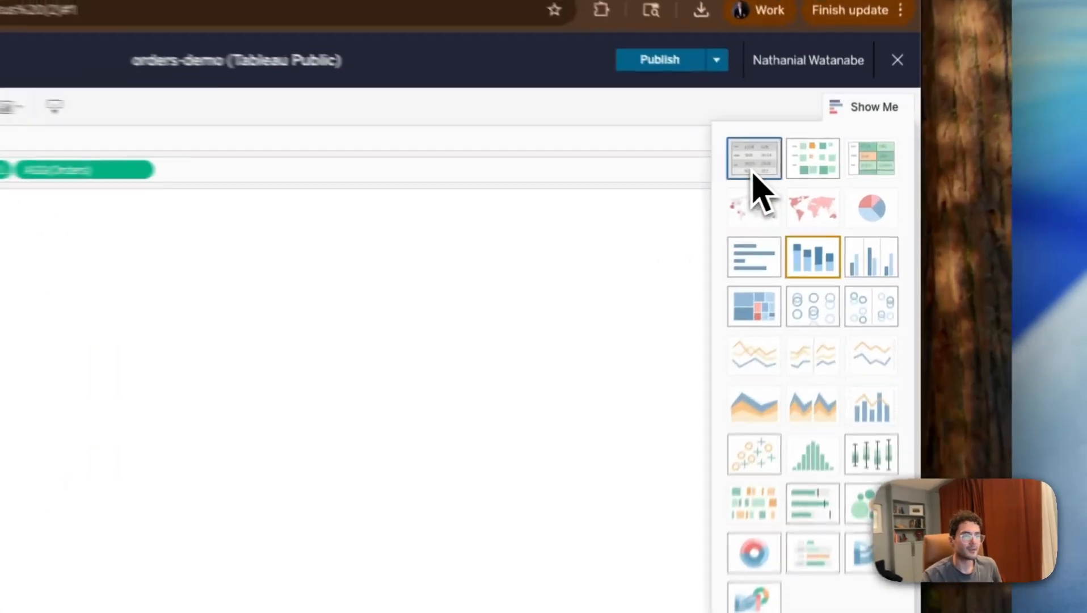
{"action": "left_click", "coordinate": [808, 166]}
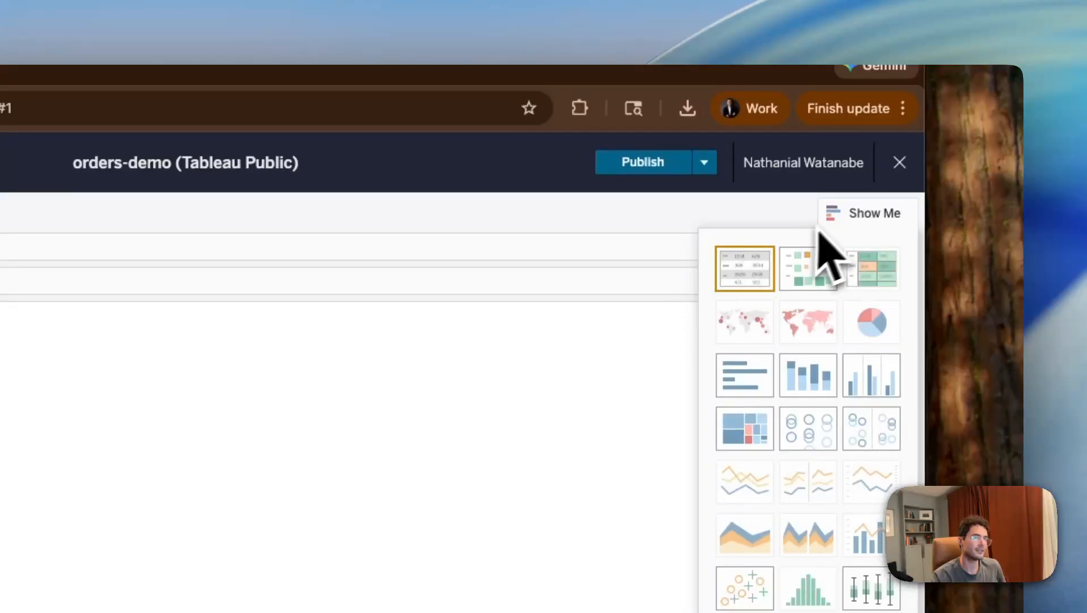
{"action": "left_click", "coordinate": [827, 223]}
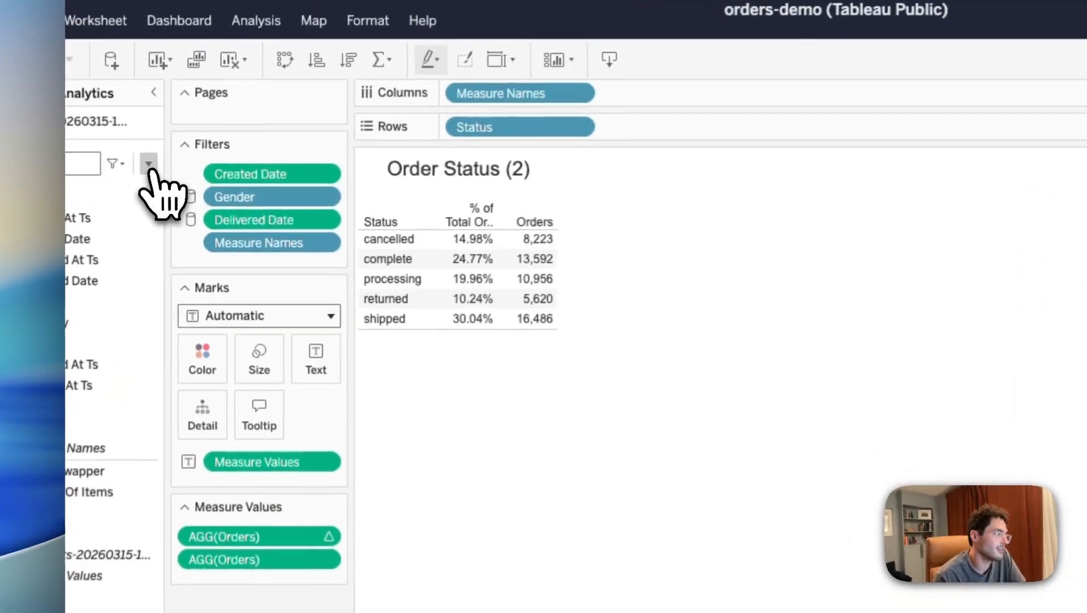
Start a new parameter named Sheet Swap whose allowable values come from a list
{"action": "left_click", "coordinate": [182, 191]}
{"action": "left_click", "coordinate": [204, 217]}
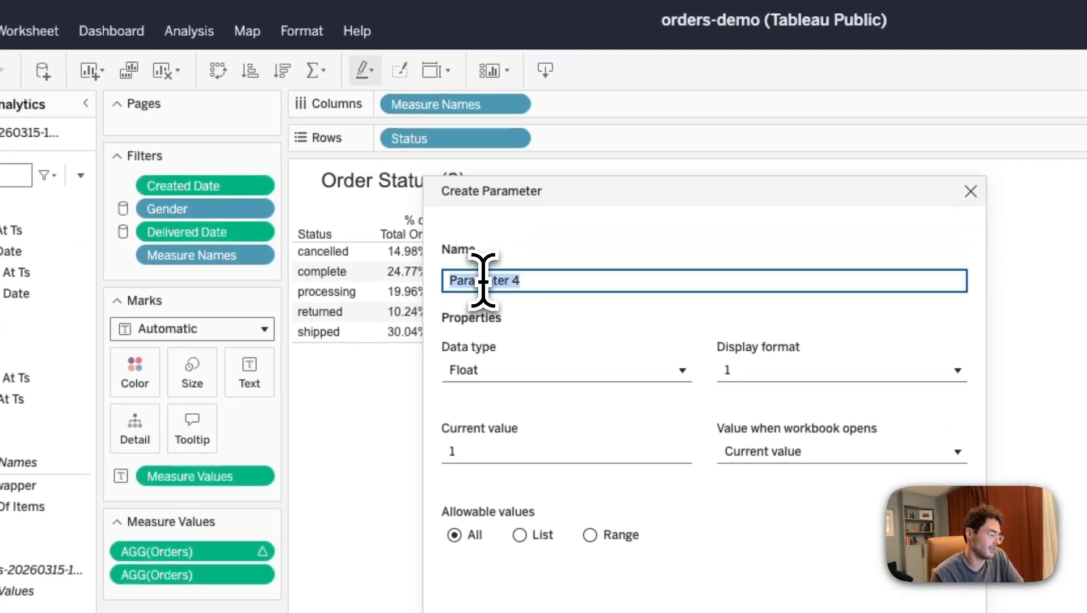
{"action": "type", "text": "Sheet Swapp"}
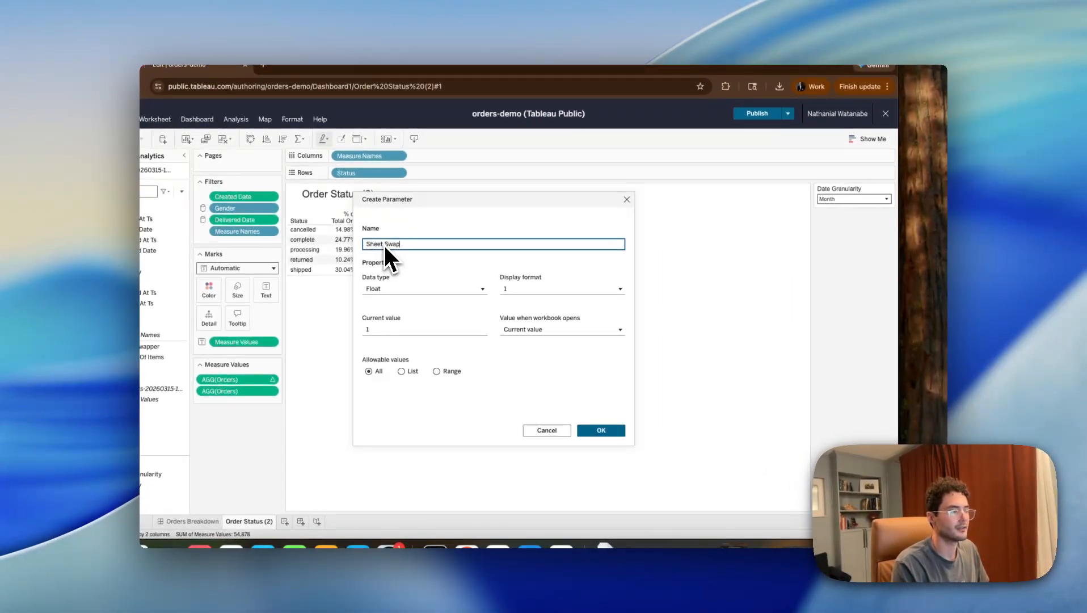
{"action": "left_click", "coordinate": [401, 371]}
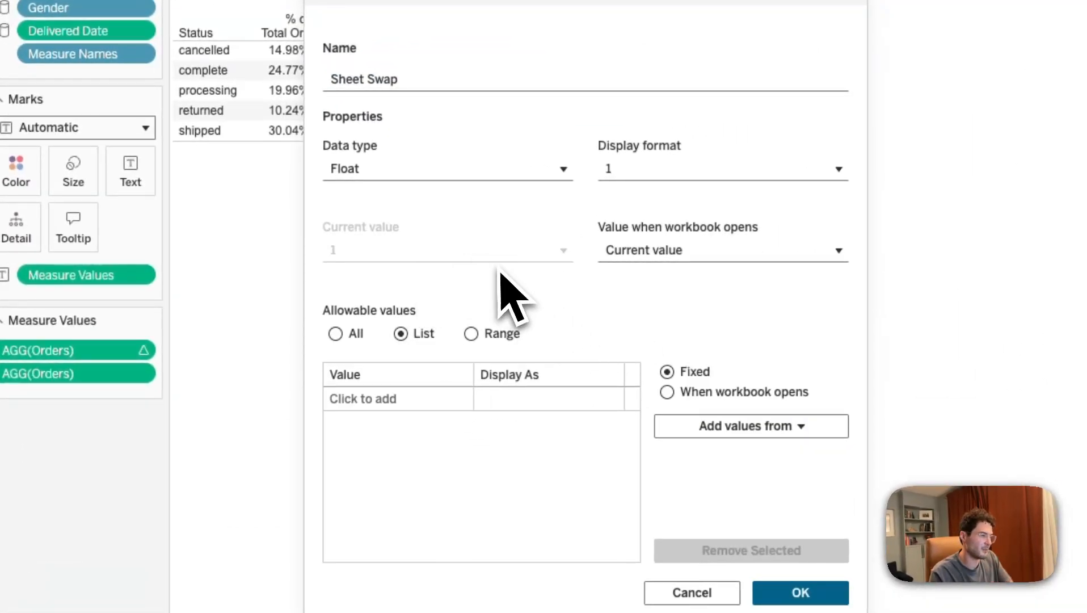
Set the Sheet Swap parameter's data type to String
{"action": "left_click", "coordinate": [390, 173]}
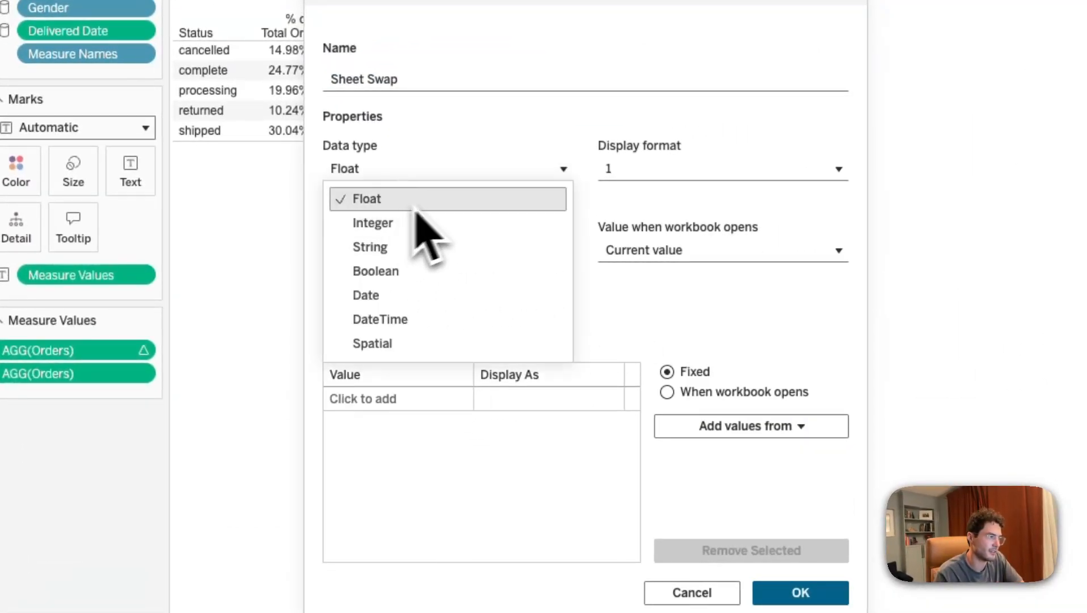
{"action": "left_click", "coordinate": [441, 224]}
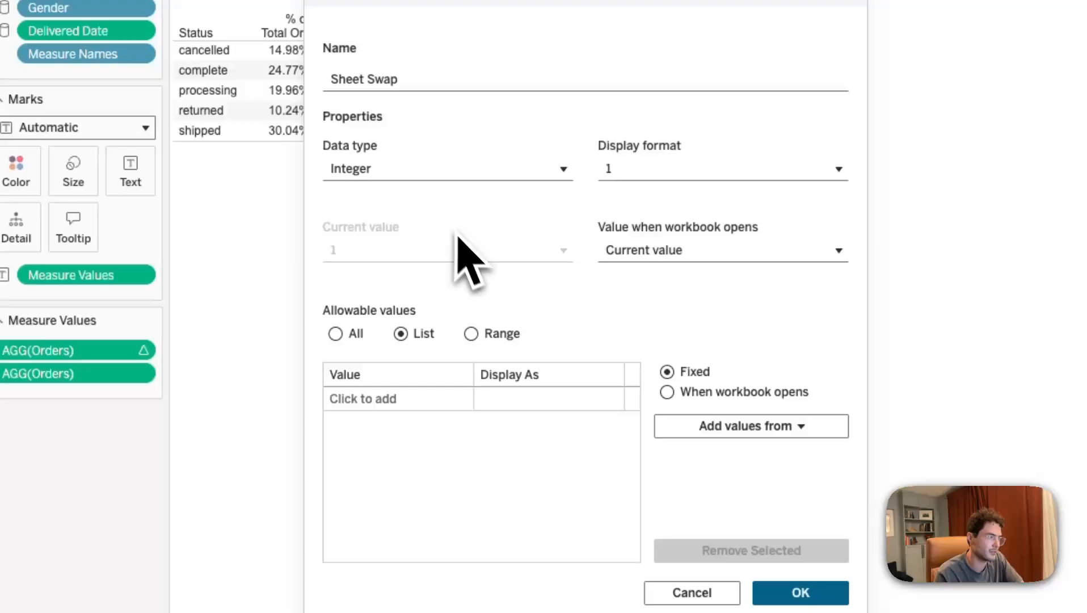
{"action": "left_click", "coordinate": [385, 173]}
{"action": "left_click", "coordinate": [401, 246]}
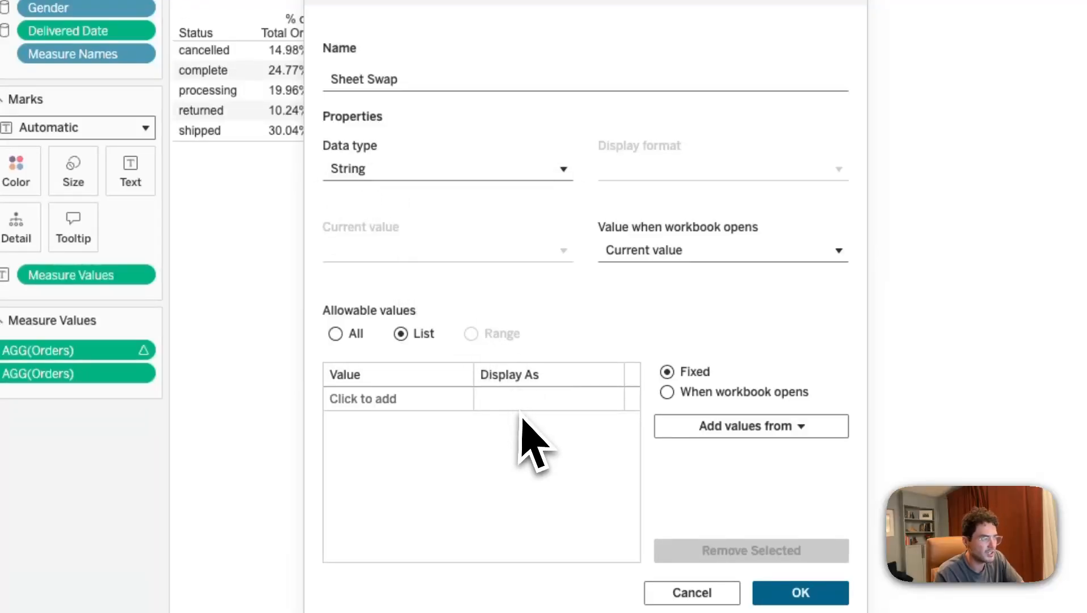
Add Pie Chart as the first allowable value of the Sheet Swap parameter
{"action": "left_click", "coordinate": [385, 400]}
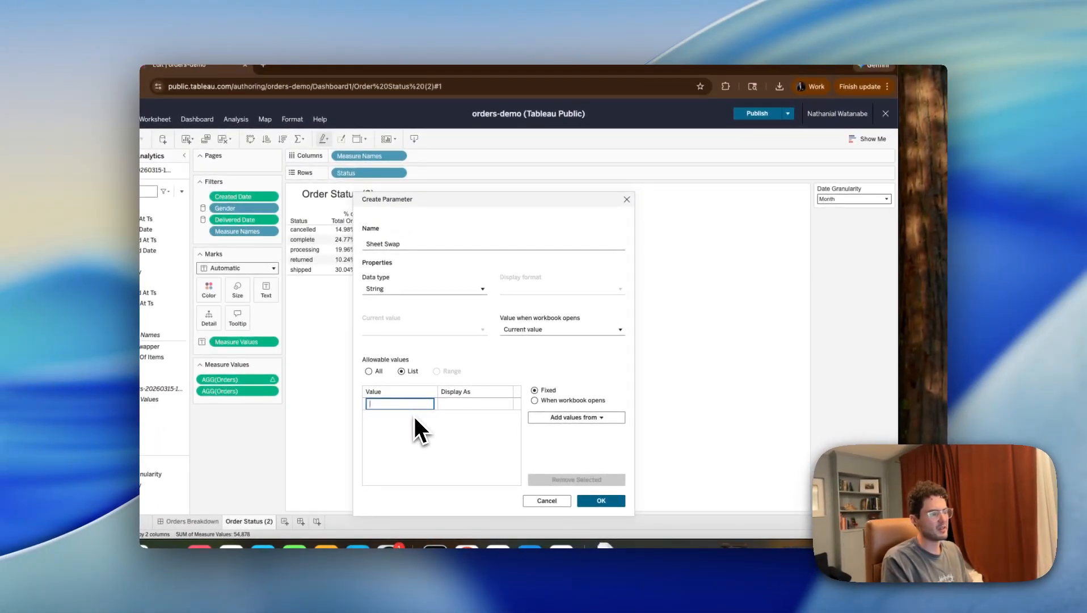
{"action": "type", "text": "Pie Chart -"}
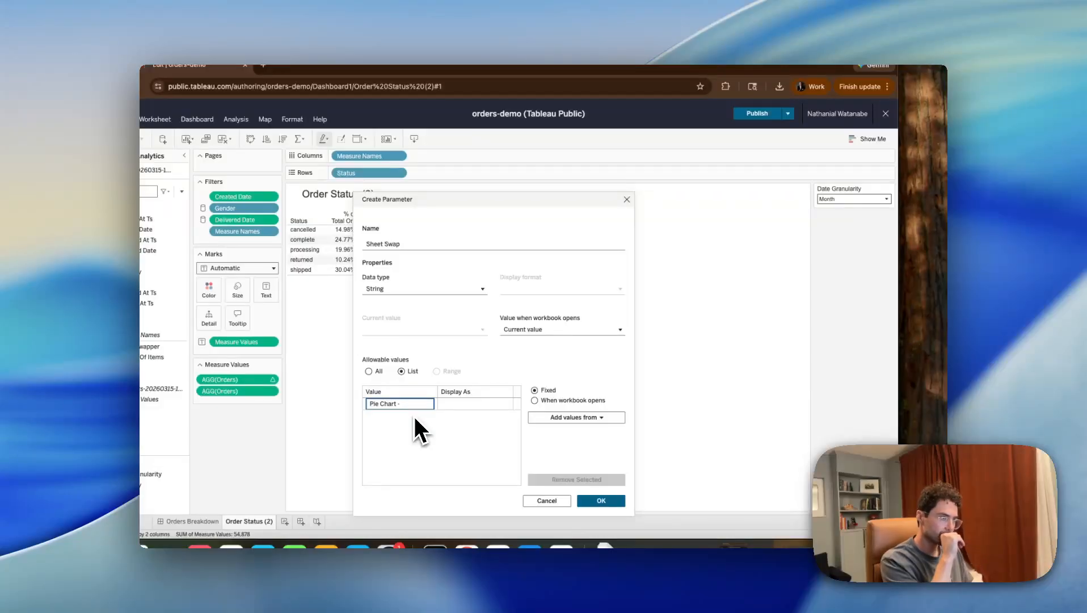
{"action": "key", "text": "BackSpace"}
{"action": "key", "text": "BackSpace"}
{"action": "key", "text": "BackSpace"}
{"action": "key", "text": "BackSpace"}
{"action": "key", "text": "BackSpace"}
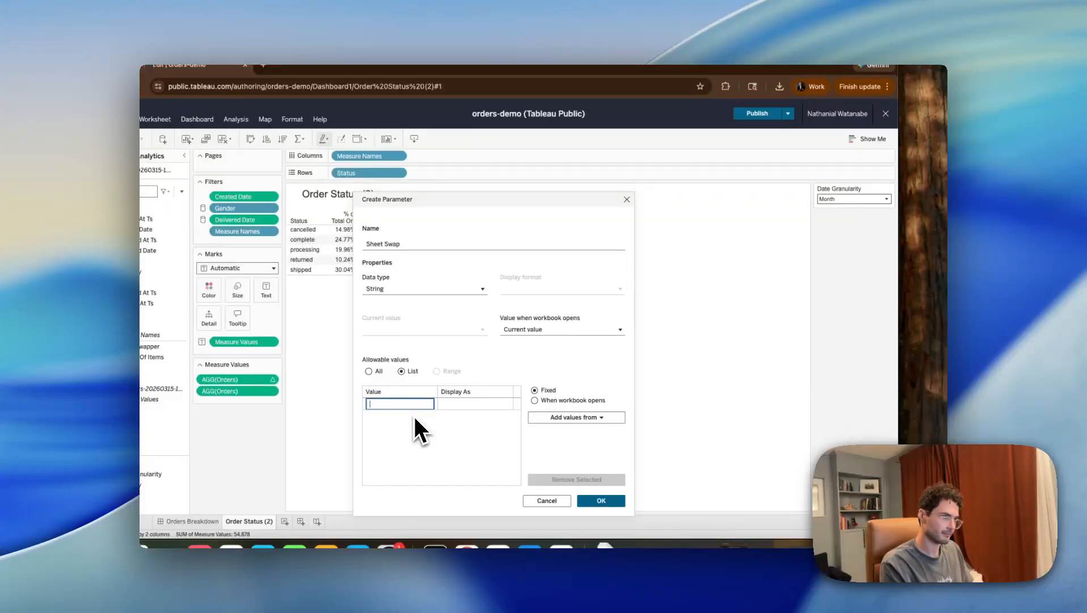
{"action": "type", "text": "Pie Chart"}
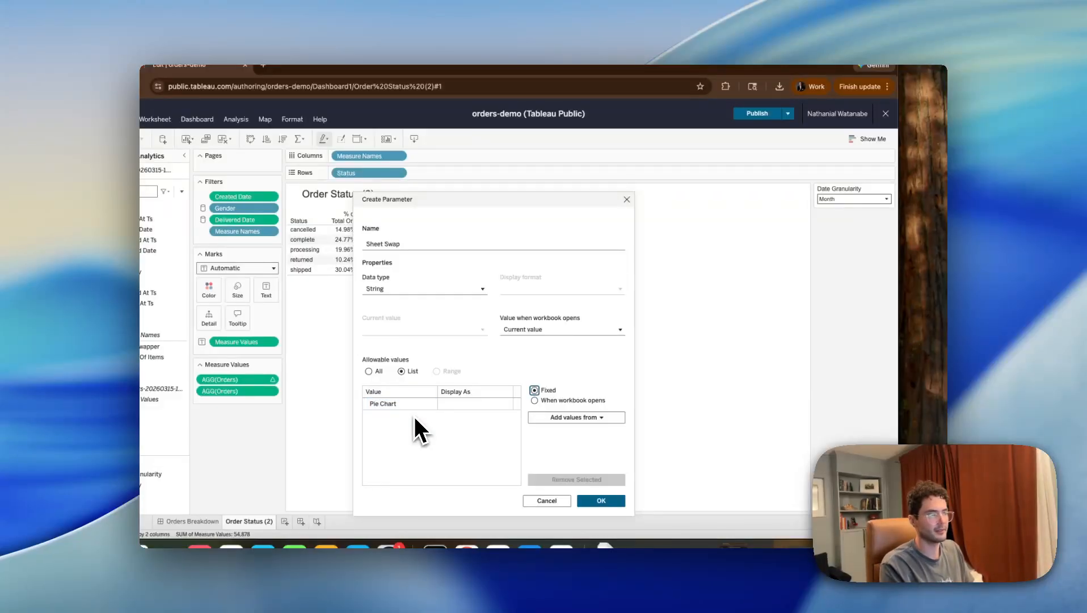
{"action": "key", "text": "Return"}
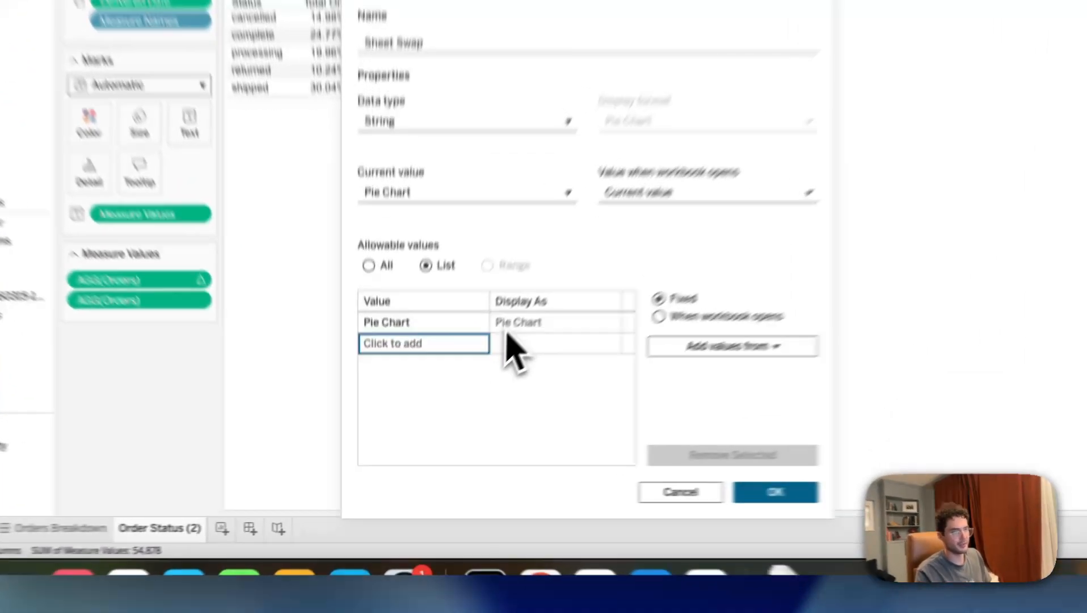
Set the display name of the Pie Chart value to "% of Total Orders (Pie)"
{"action": "left_click", "coordinate": [443, 404]}
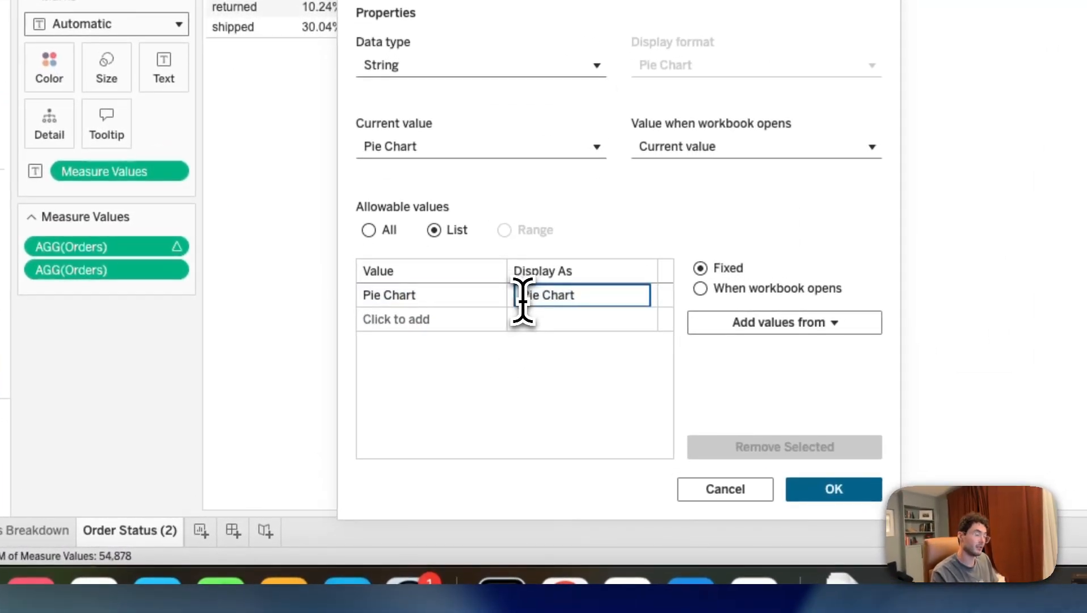
{"action": "triple_click", "coordinate": [522, 302]}
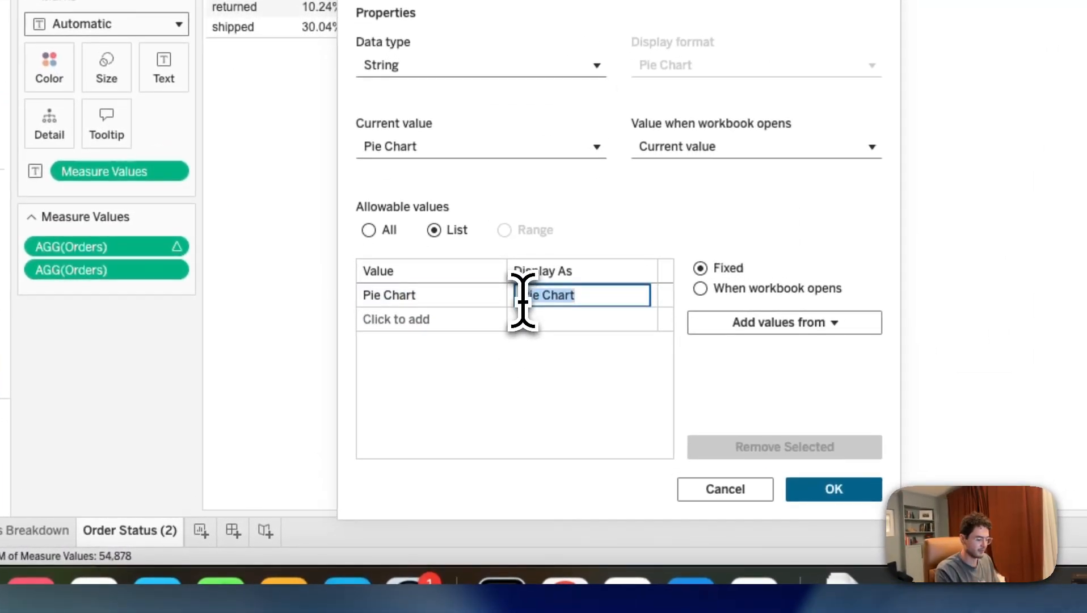
{"action": "key", "text": "super+x"}
{"action": "key", "text": "super+v"}
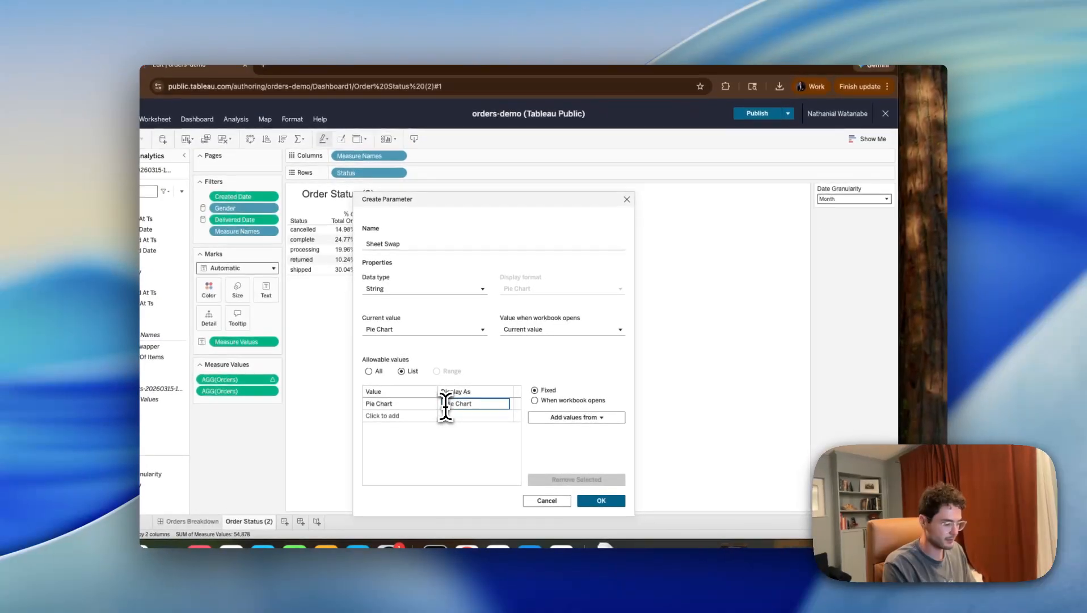
{"action": "key", "text": "super+a"}
{"action": "key", "text": "BackSpace"}
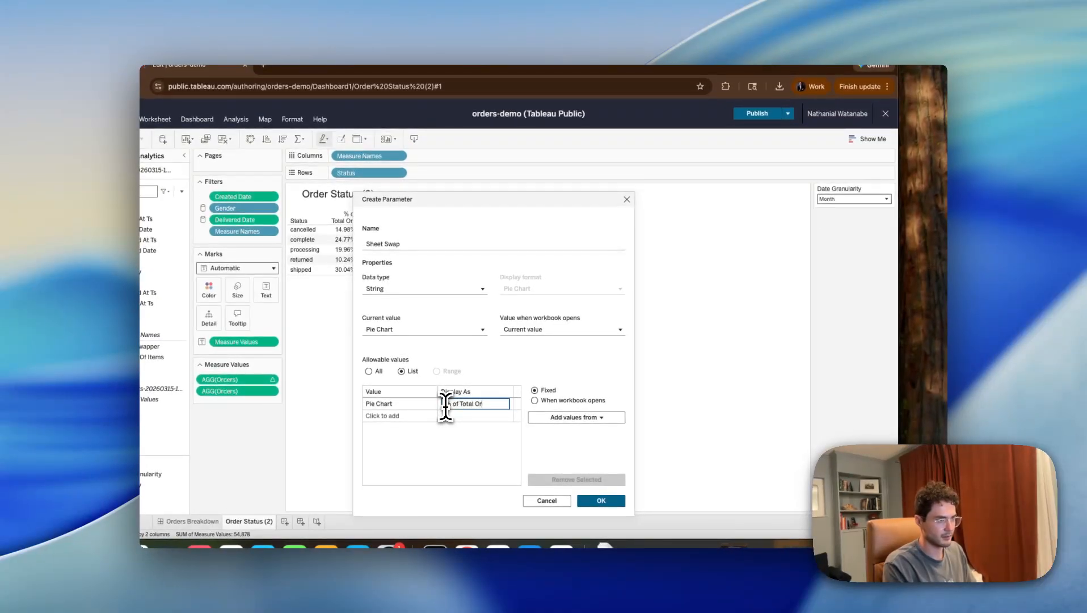
{"action": "type", "text": "% of Total Orders ("}
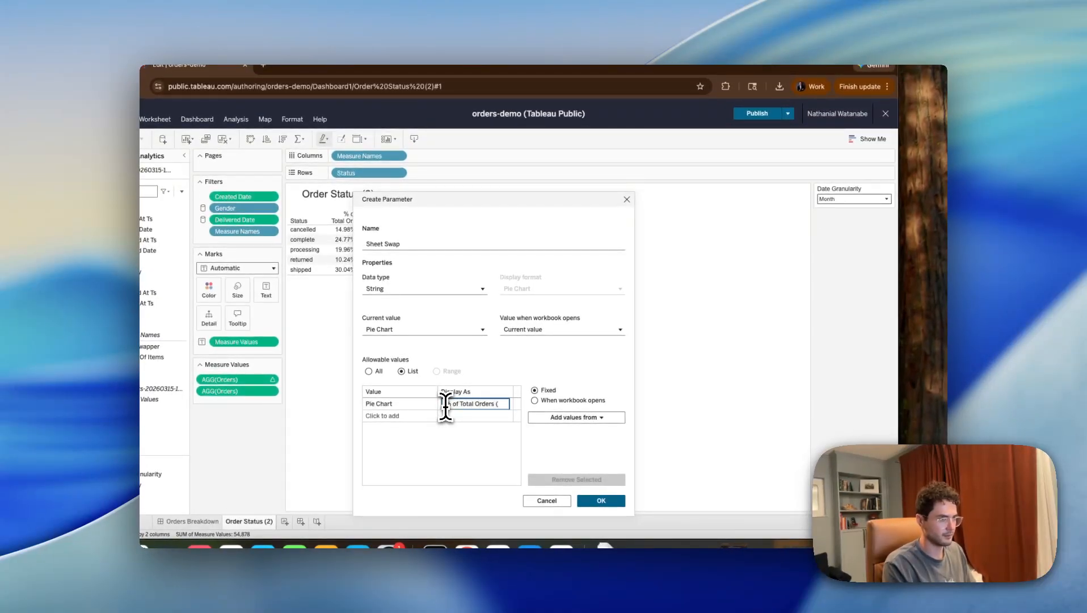
{"action": "type", "text": "Pie"}
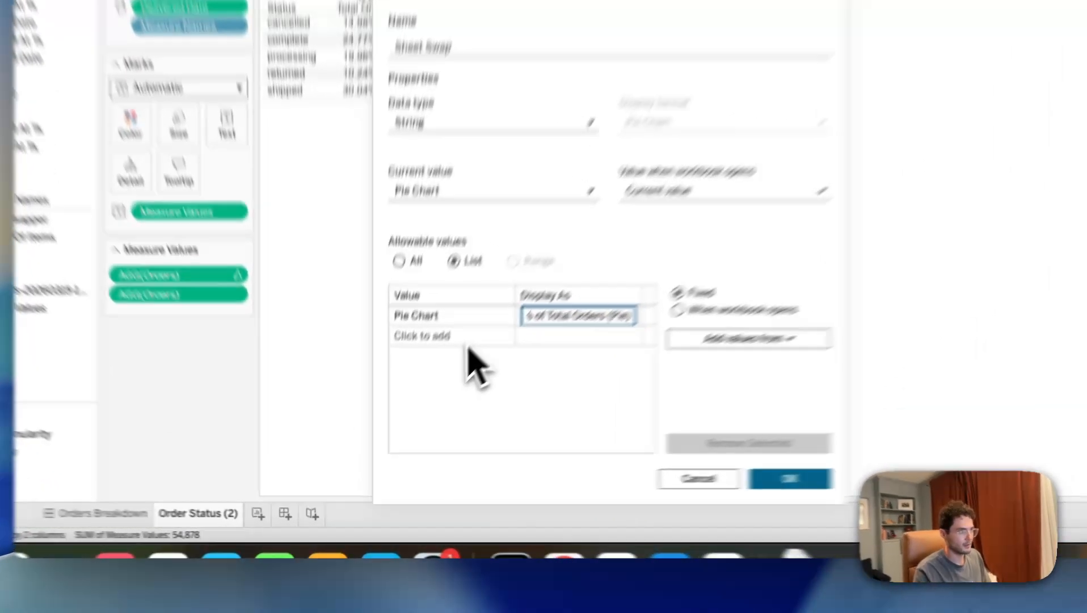
Add Tabular View as the second allowable value of the Sheet Swap parameter
{"action": "left_click", "coordinate": [406, 420]}
{"action": "left_click", "coordinate": [387, 416]}
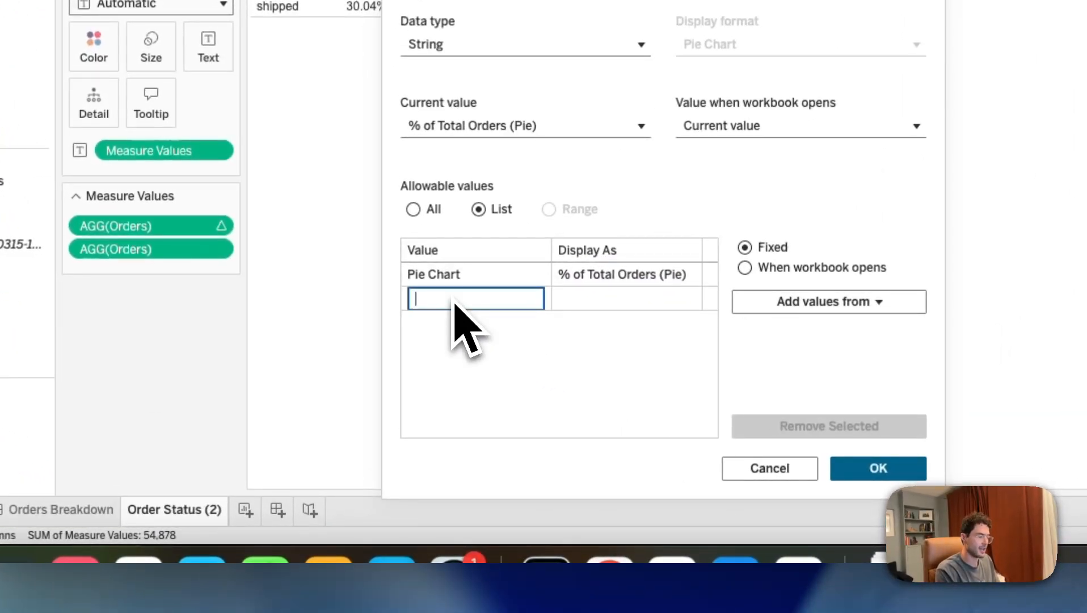
{"action": "type", "text": "Tabular View"}
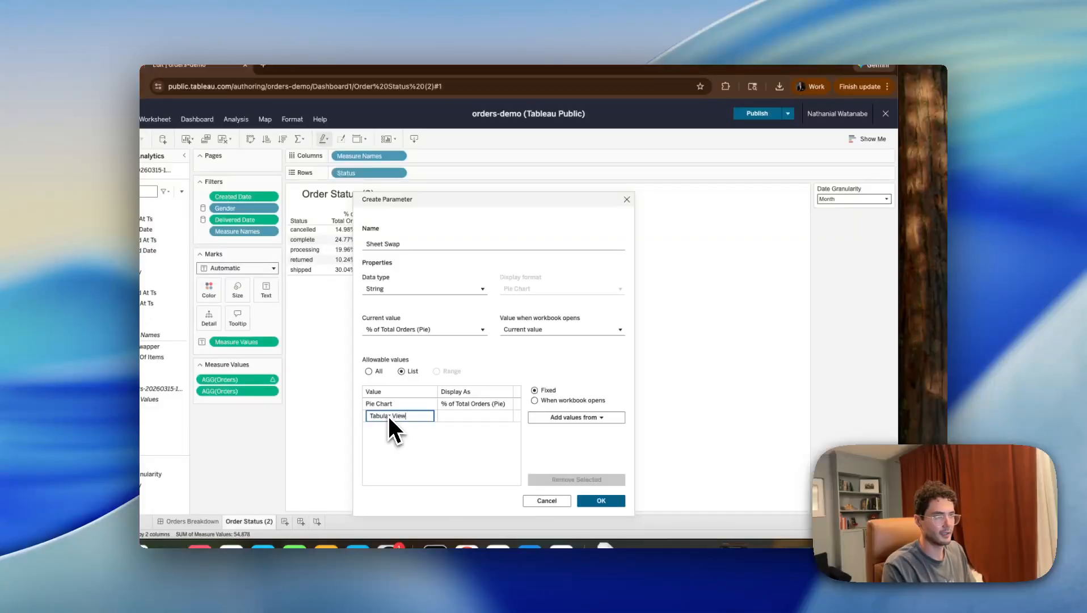
{"action": "key", "text": "Return"}
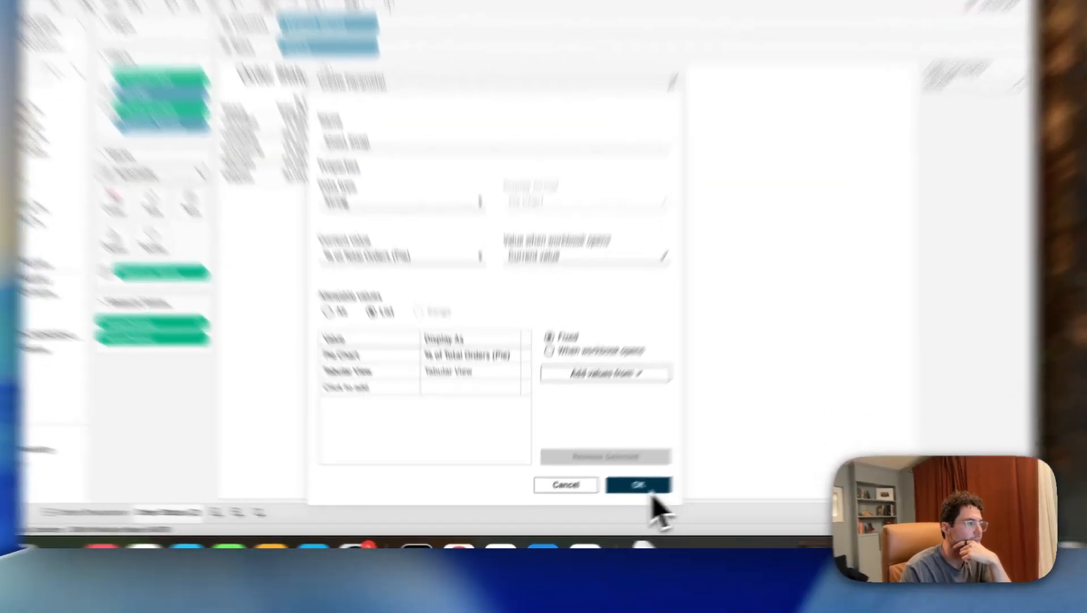
Finish creating the Sheet Swap parameter and show its control on the Order Status (2) sheet
{"action": "left_click", "coordinate": [600, 500]}
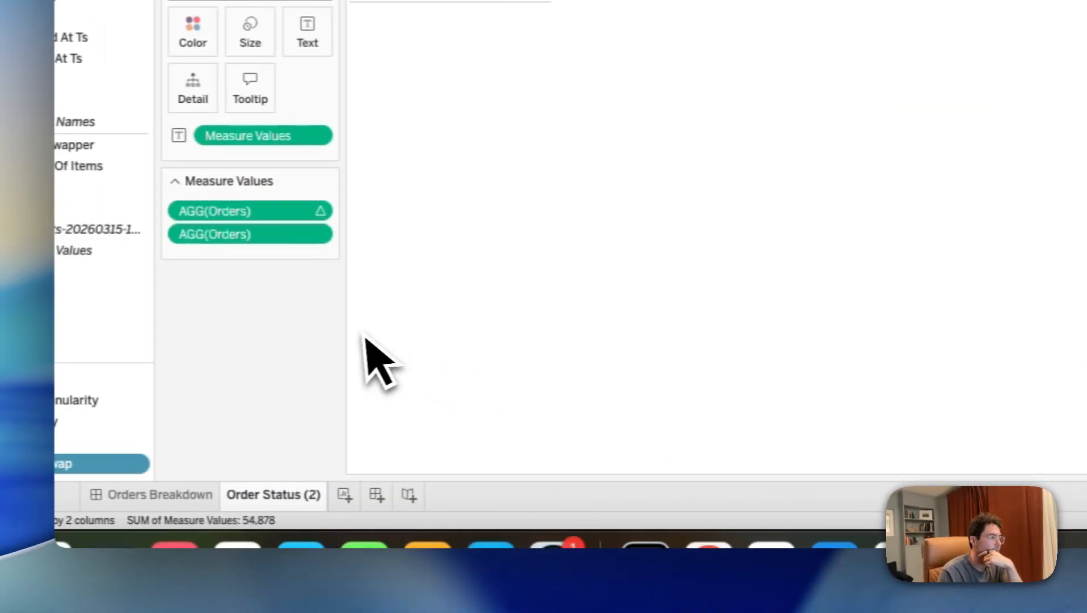
{"action": "left_click", "coordinate": [142, 464]}
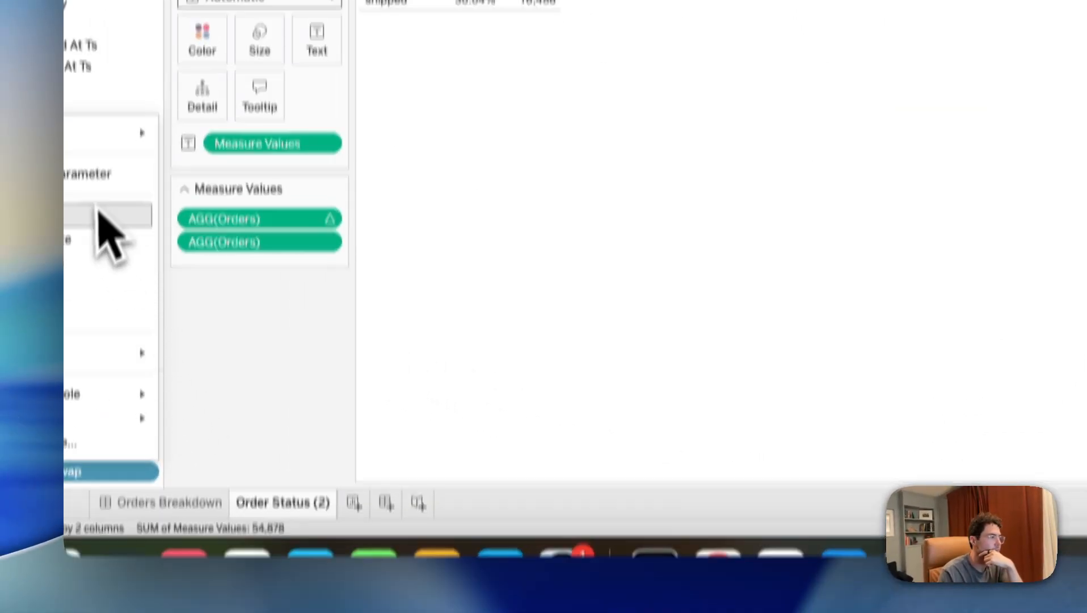
{"action": "left_click", "coordinate": [99, 215]}
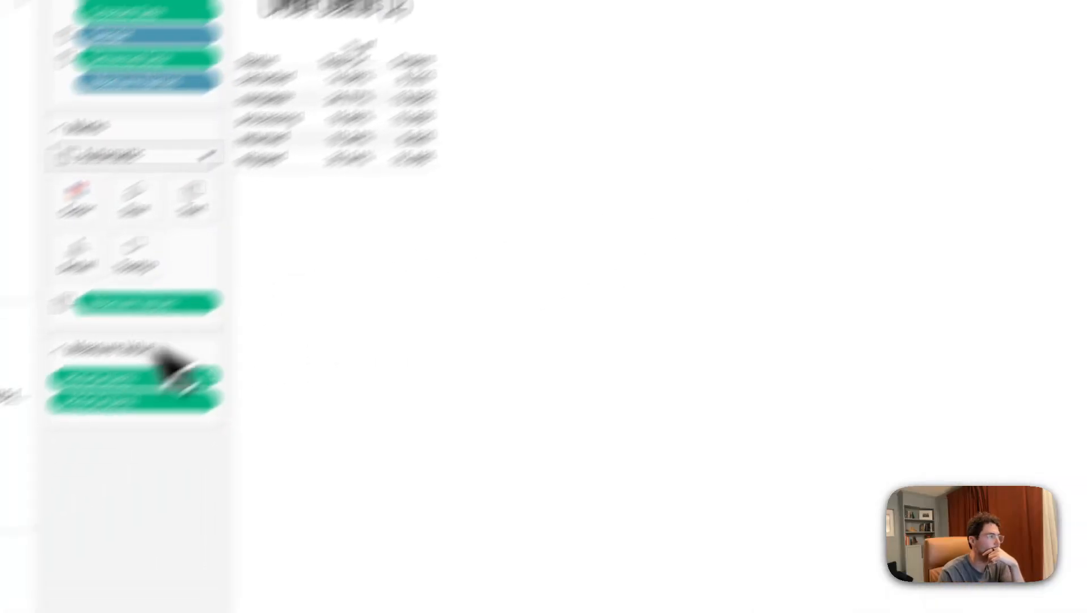
Start a new calculated field named Sheet Swap Filter
{"action": "left_click", "coordinate": [149, 196]}
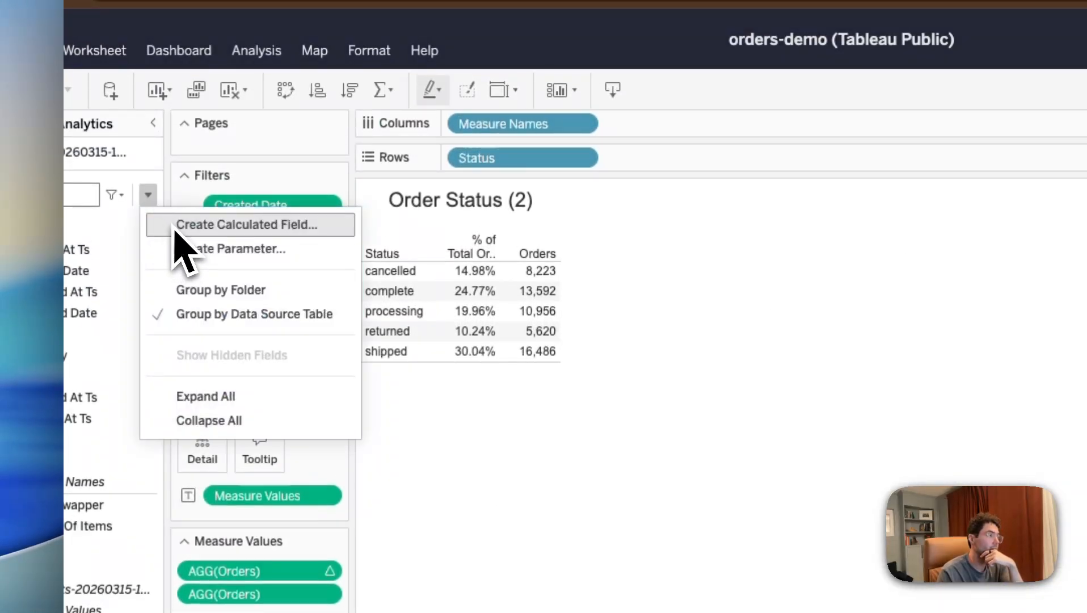
{"action": "left_click", "coordinate": [173, 230]}
{"action": "double_click", "coordinate": [560, 338]}
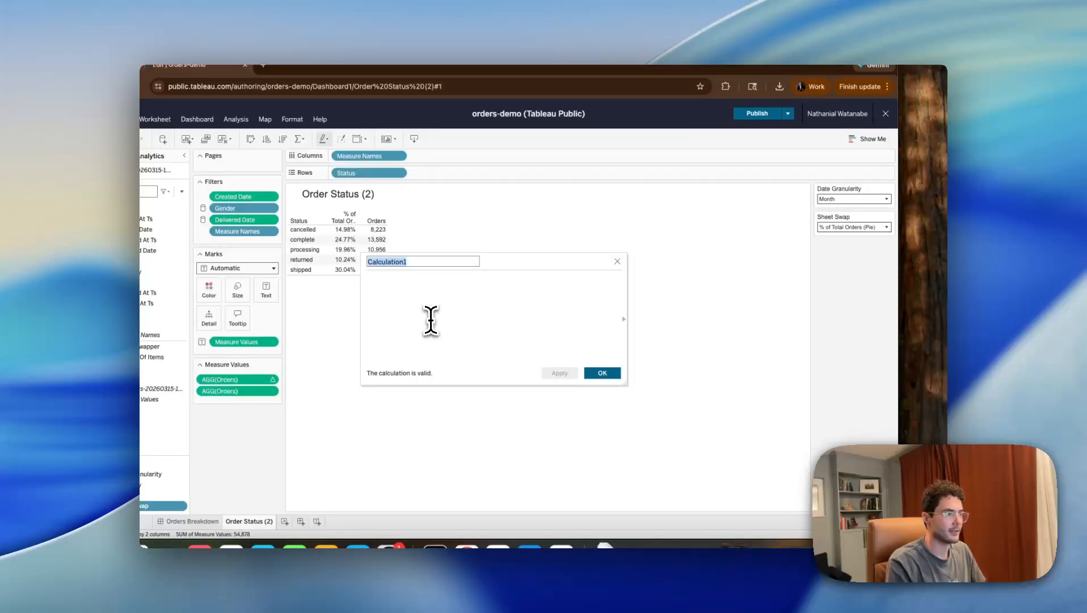
{"action": "type", "text": "Sh"}
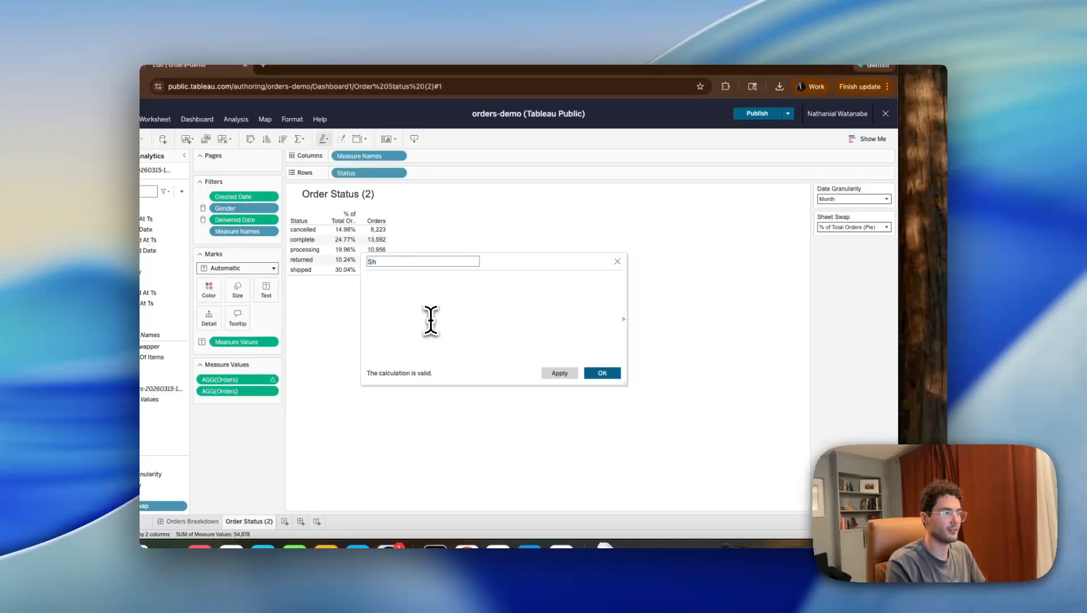
{"action": "type", "text": "eet Swap "}
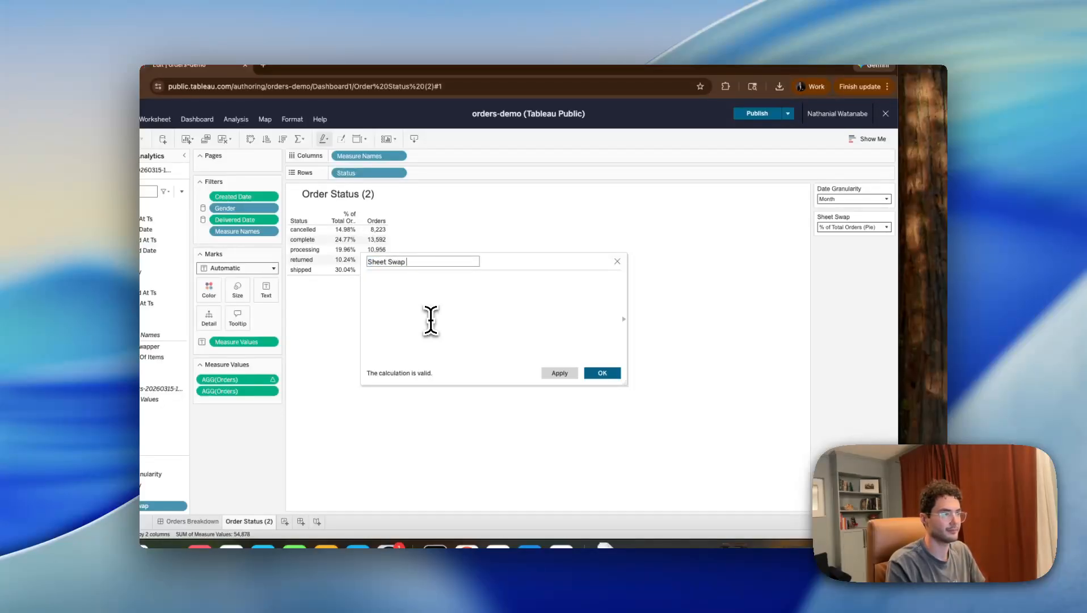
{"action": "type", "text": "Filter"}
{"action": "key", "text": "BackSpace"}
{"action": "key", "text": "BackSpace"}
{"action": "type", "text": "ter"}
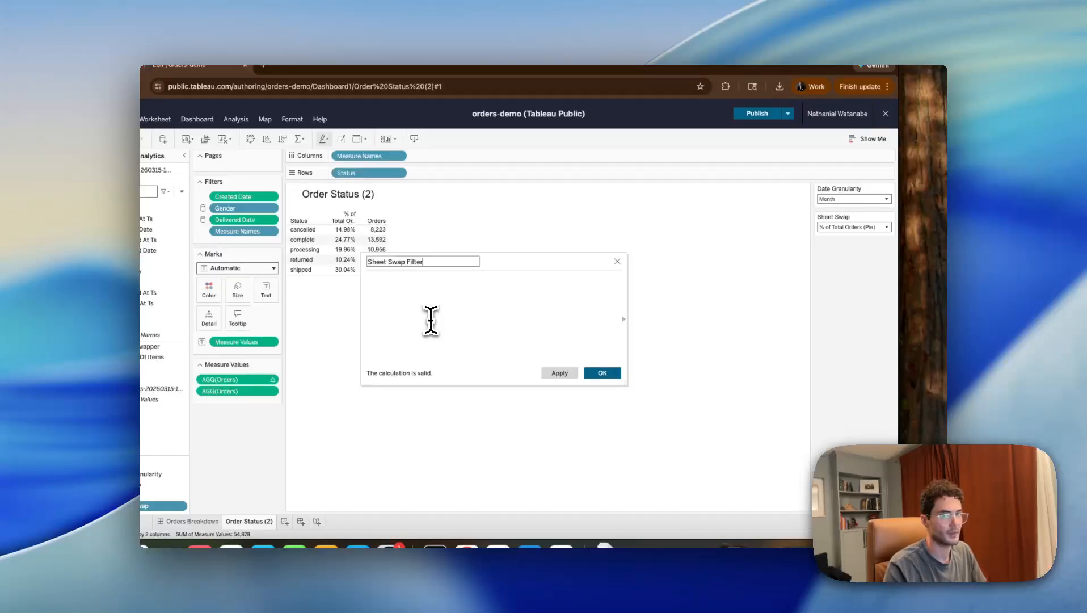
Begin the formula with CASE [Sheet Swap] and a branch WHEN 'Pie Chart' THEN 1
{"action": "left_click", "coordinate": [430, 322]}
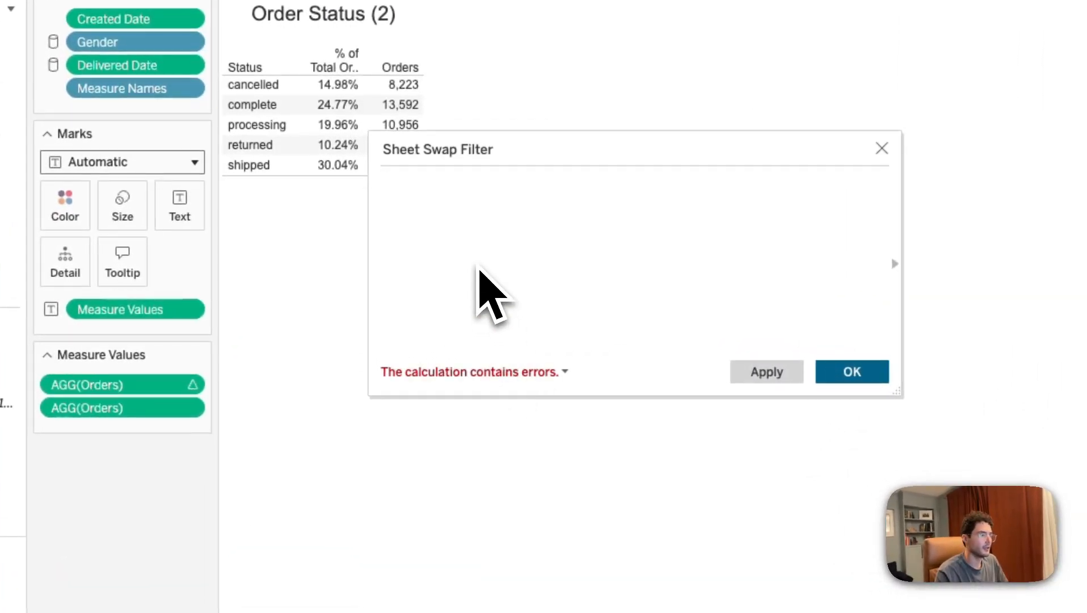
{"action": "type", "text": "CASE"}
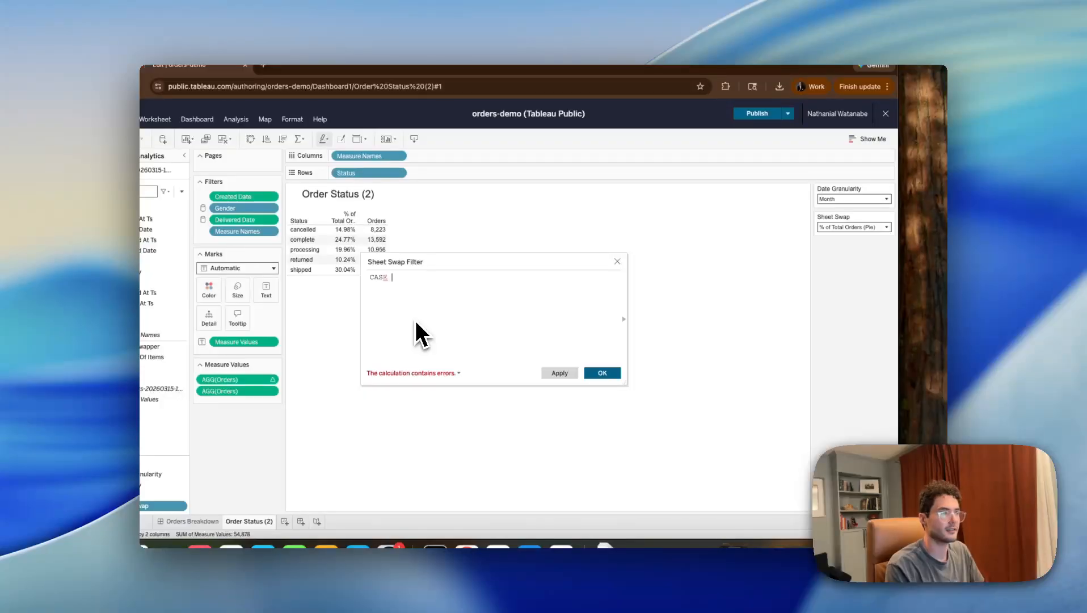
{"action": "type", "text": " shee"}
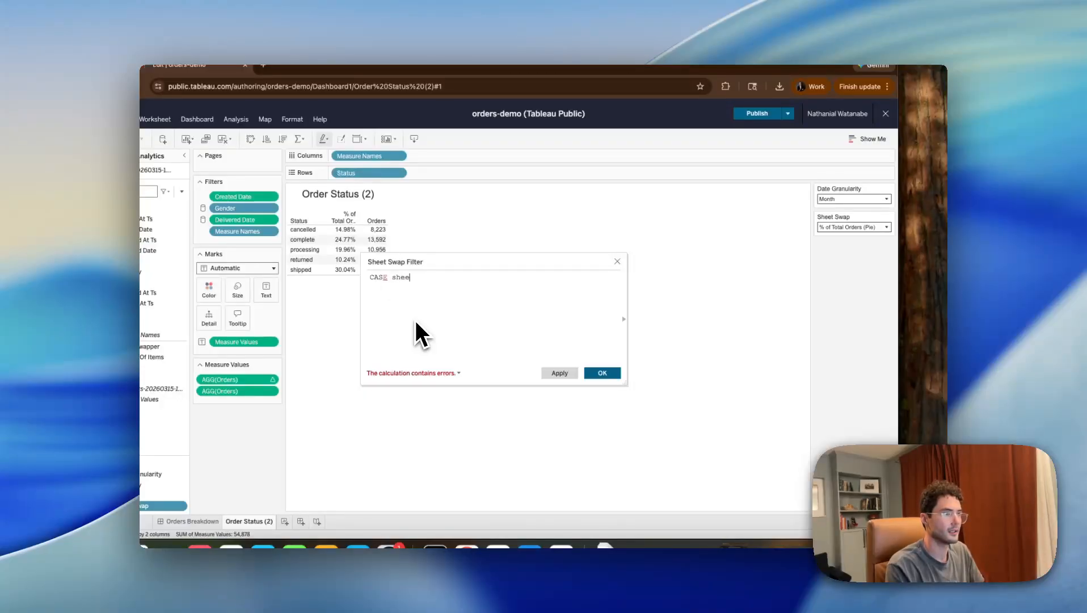
{"action": "key", "text": "Return"}
{"action": "key", "text": "Return"}
{"action": "type", "text": "WHEN 'Pie C"}
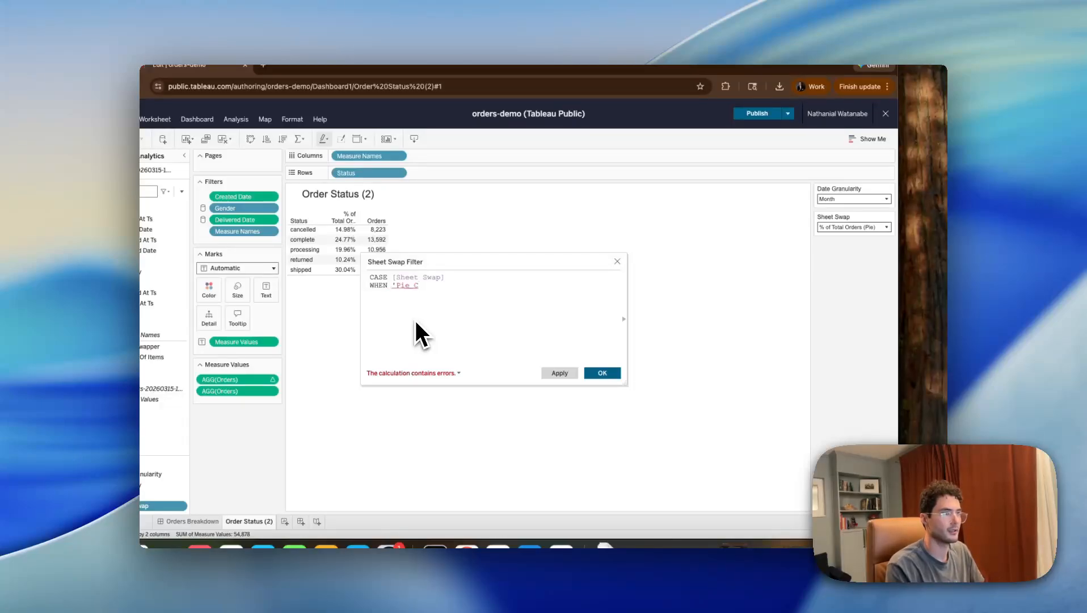
{"action": "type", "text": "hart' THEN"}
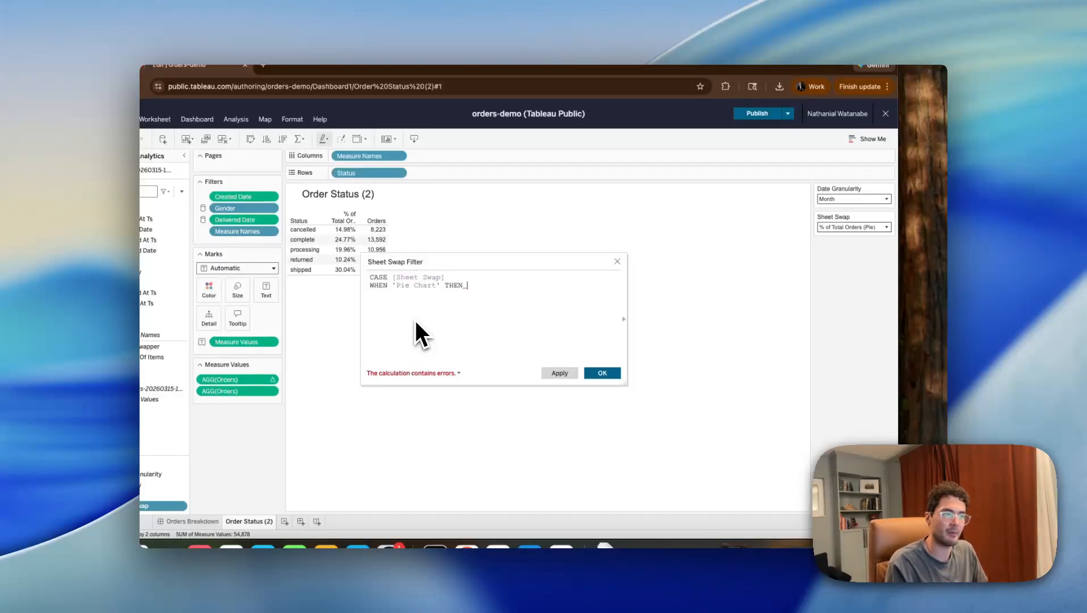
{"action": "type", "text": "1"}
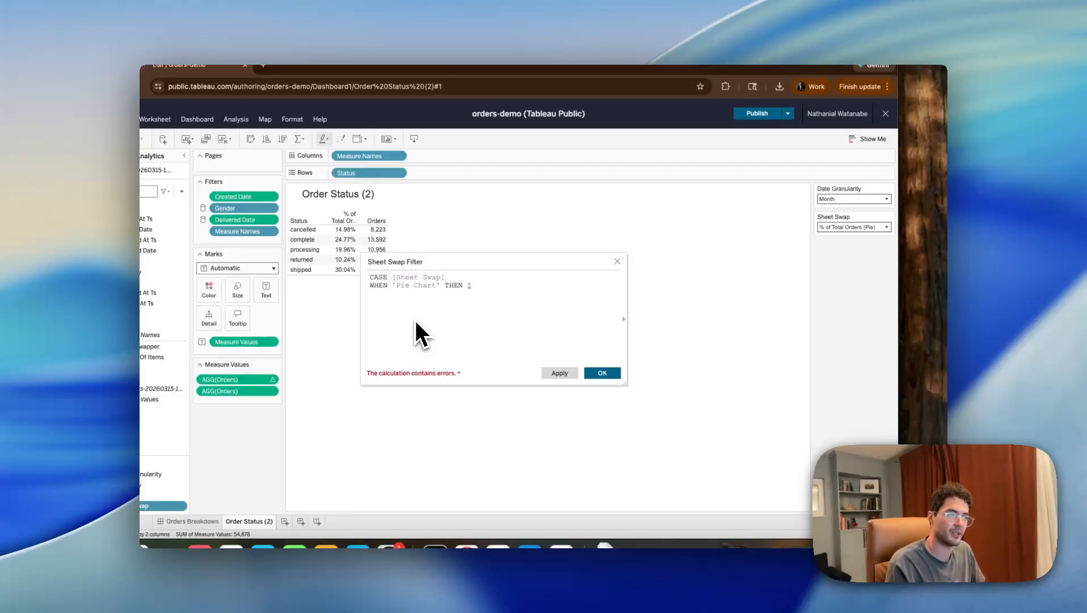
Complete the formula with WHEN 'Tabular View' THEN 2 and END, and save the calculated field
{"action": "type", "text": "WHEN 'Tabular"}
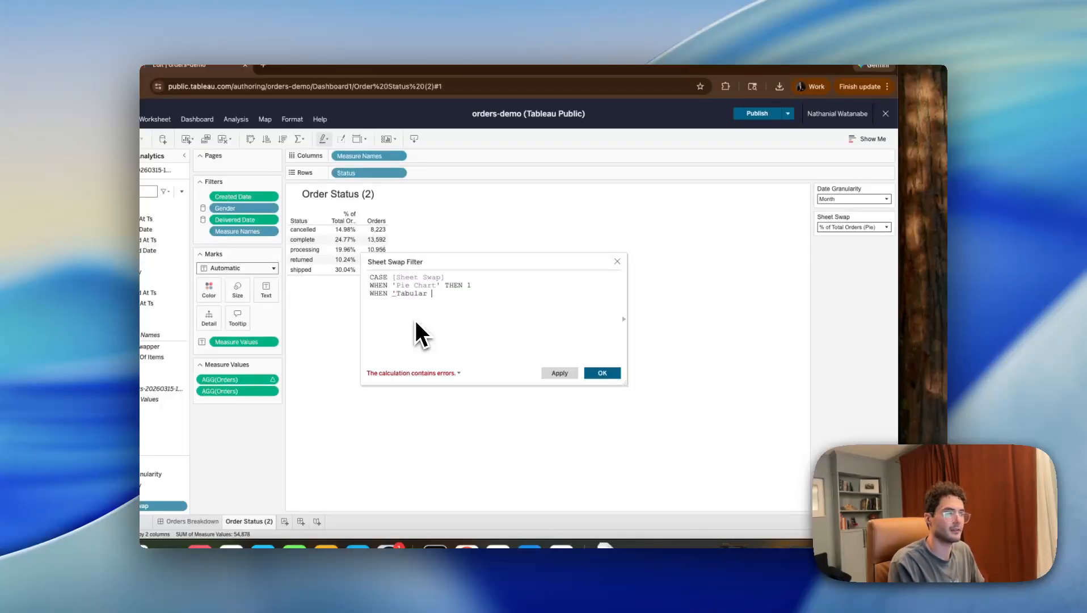
{"action": "type", "text": " View' THEN 2"}
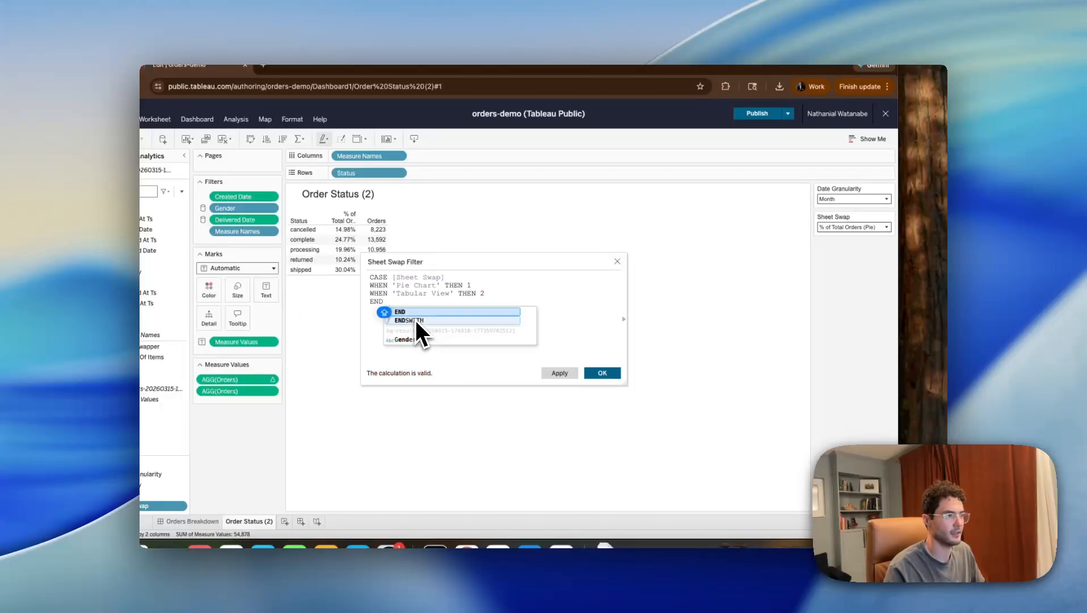
{"action": "left_click", "coordinate": [416, 312]}
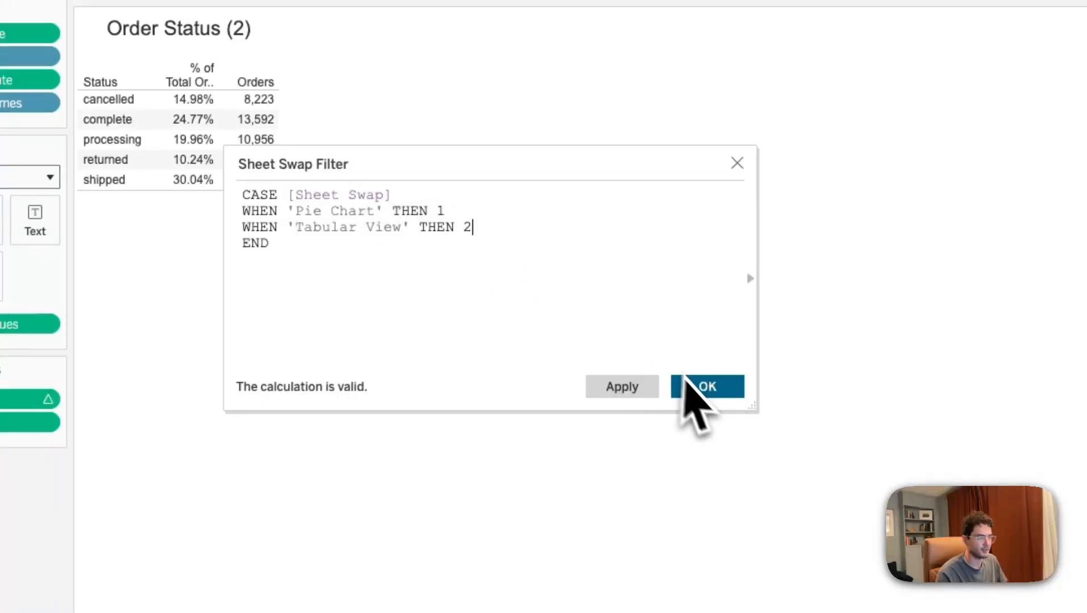
{"action": "left_click", "coordinate": [682, 391]}
Convert the Sheet Swap Filter field to a dimension
{"action": "left_click_drag", "start_coordinate": [57, 366], "coordinate": [284, 181]}
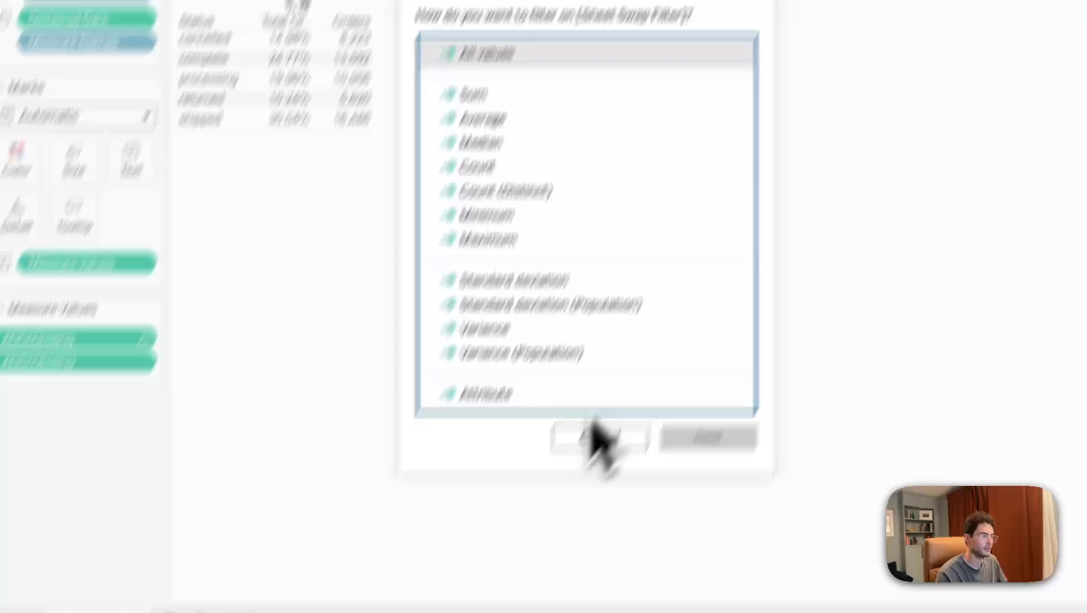
{"action": "left_click", "coordinate": [785, 539]}
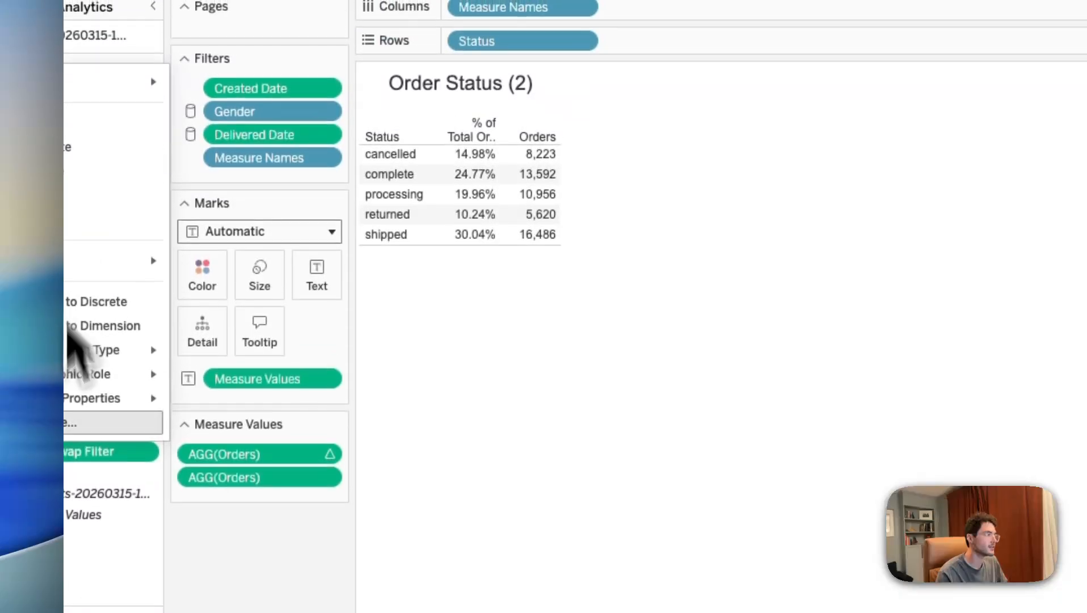
{"action": "left_click", "coordinate": [83, 329]}
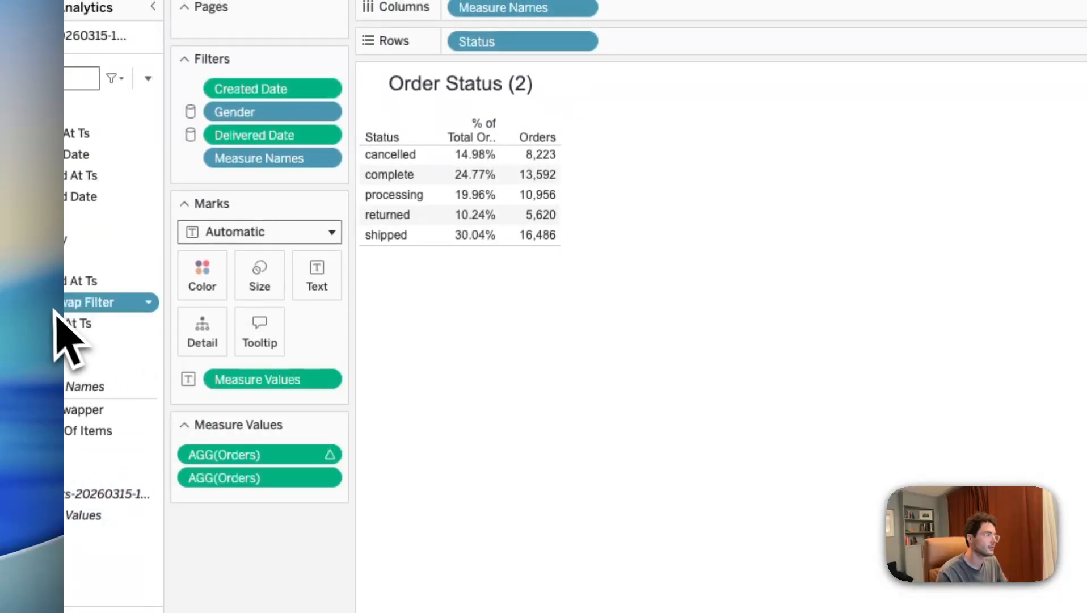
Filter the Order Status (2) sheet by Sheet Swap Filter, using a custom value list containing 2
{"action": "left_click_drag", "start_coordinate": [56, 306], "coordinate": [262, 190]}
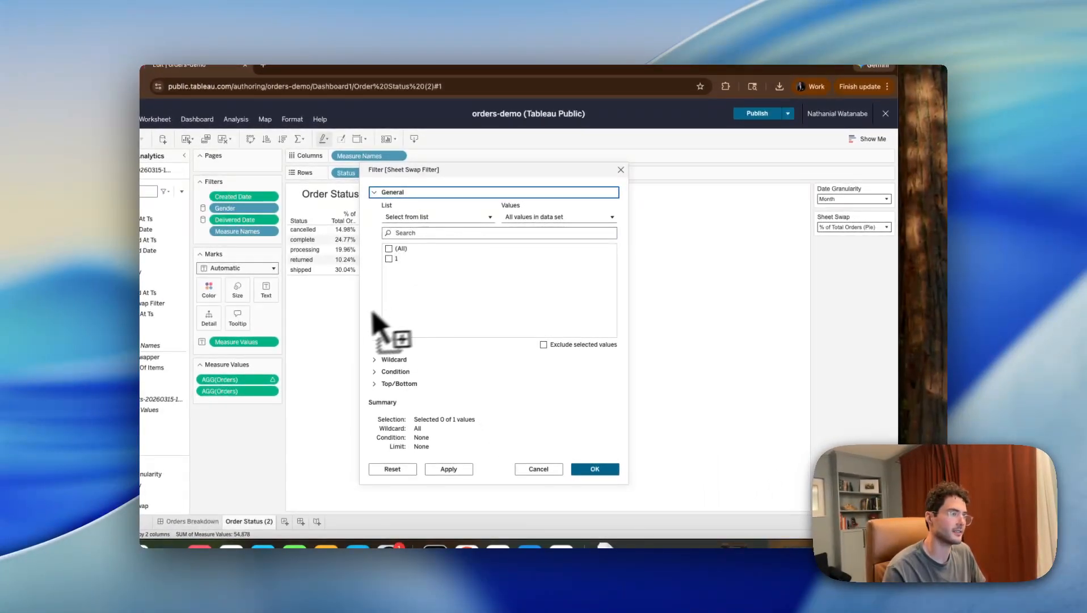
{"action": "left_click_drag", "start_coordinate": [466, 173], "coordinate": [627, 194]}
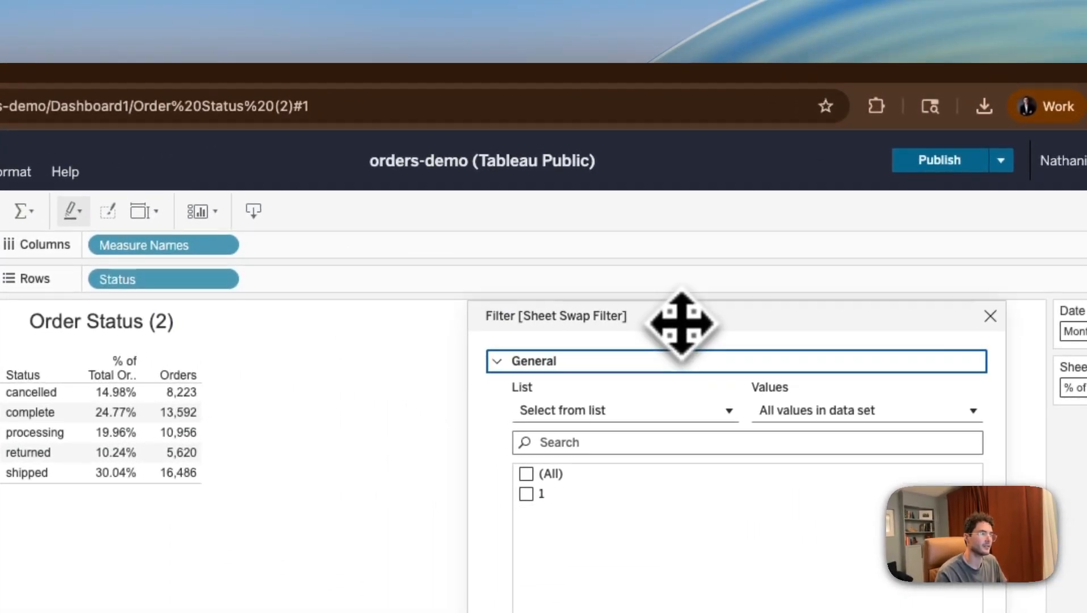
{"action": "left_click_drag", "start_coordinate": [680, 323], "coordinate": [577, 296]}
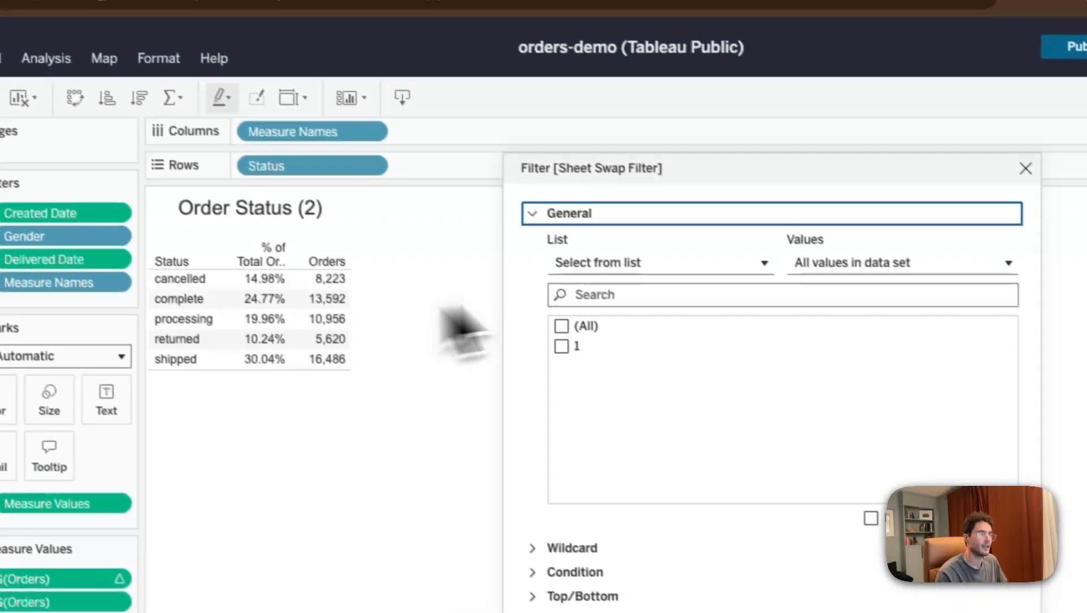
{"action": "left_click", "coordinate": [632, 267]}
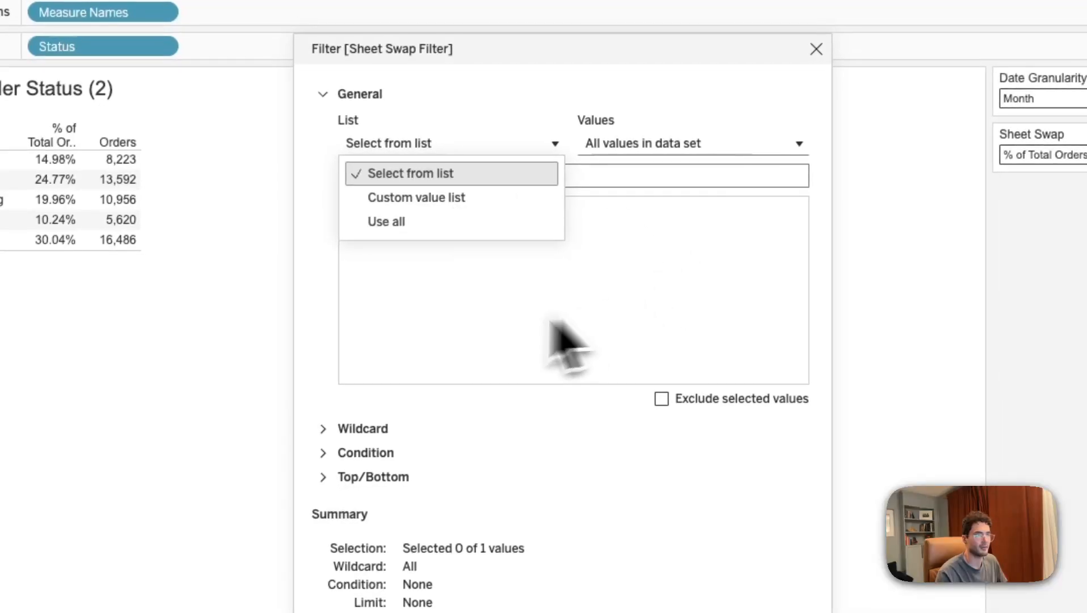
{"action": "left_click", "coordinate": [435, 202]}
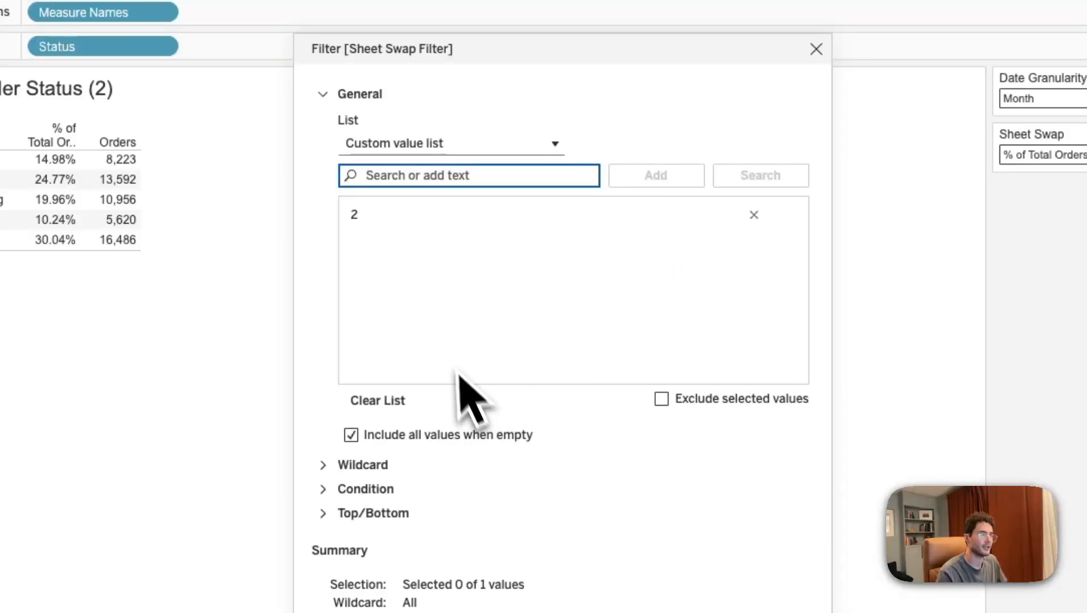
{"action": "left_click", "coordinate": [749, 498]}
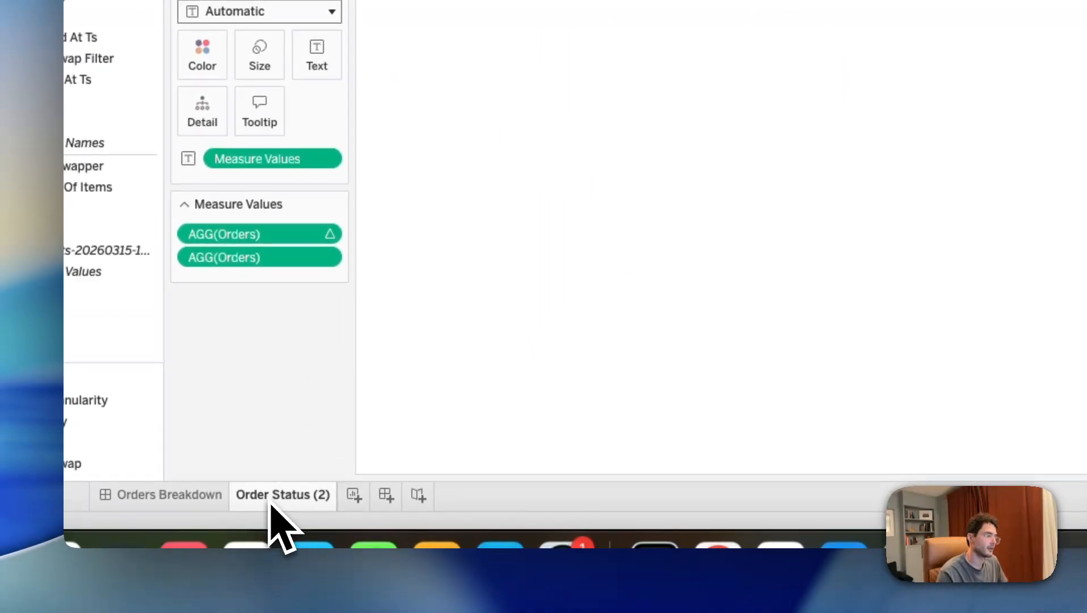
Rename the Order Status (2) sheet as Tabular View
{"action": "right_click", "coordinate": [271, 507]}
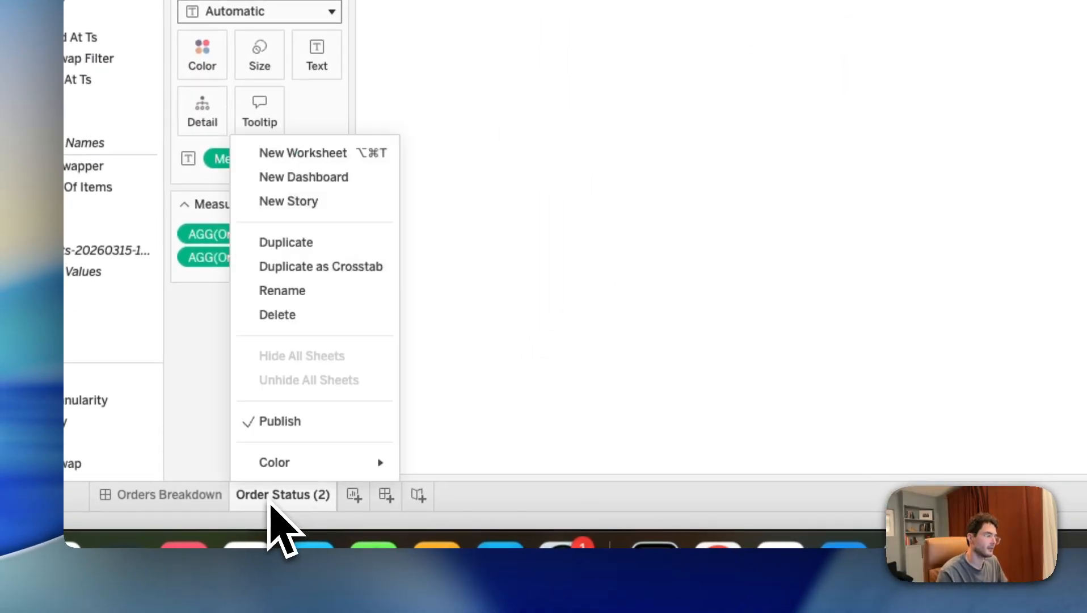
{"action": "left_click", "coordinate": [282, 290]}
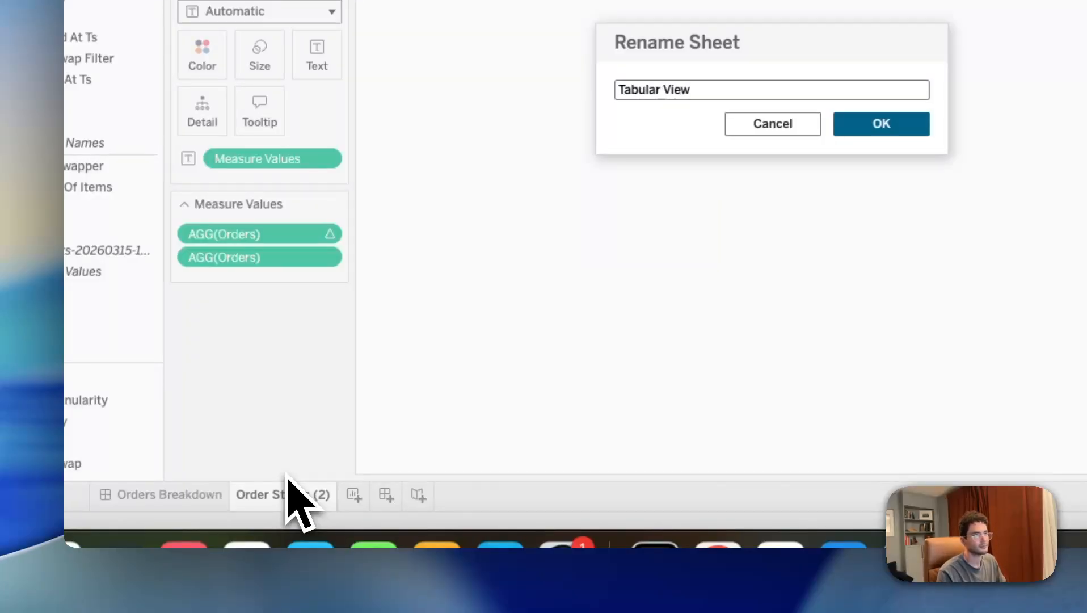
{"action": "left_click", "coordinate": [881, 124]}
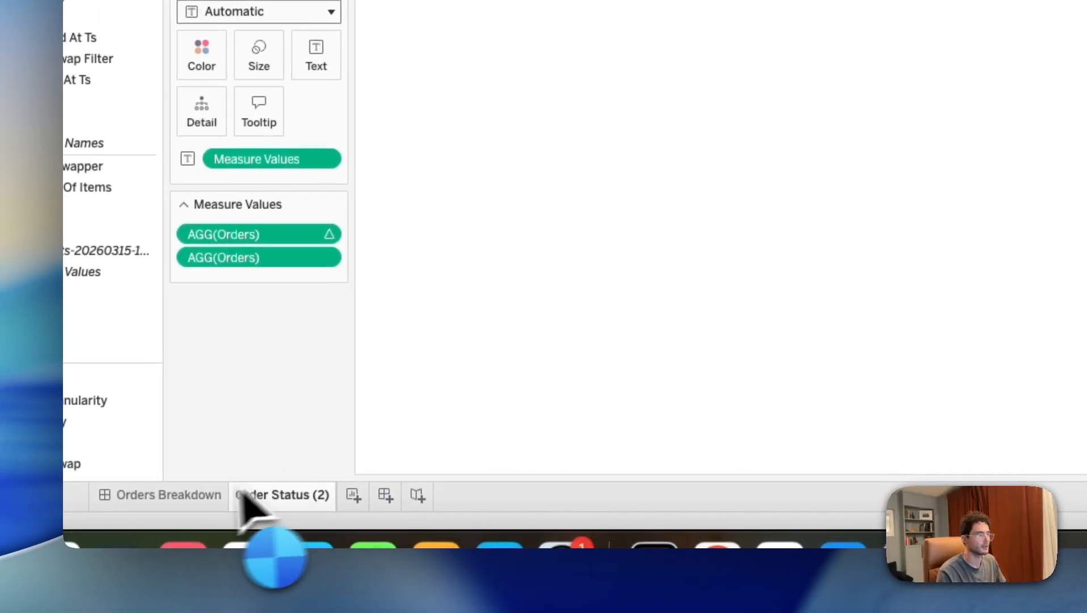
Add the Tabular View sheet to the Orders Breakdown dashboard, between the Order Status pie chart and the Status legend
{"action": "left_click", "coordinate": [219, 502]}
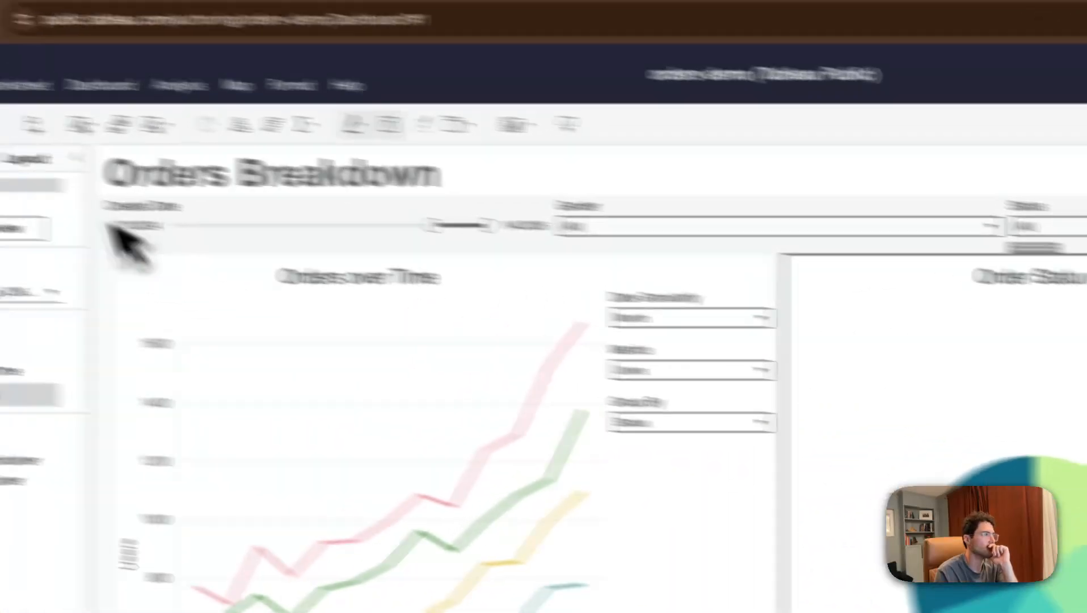
{"action": "left_click", "coordinate": [141, 176]}
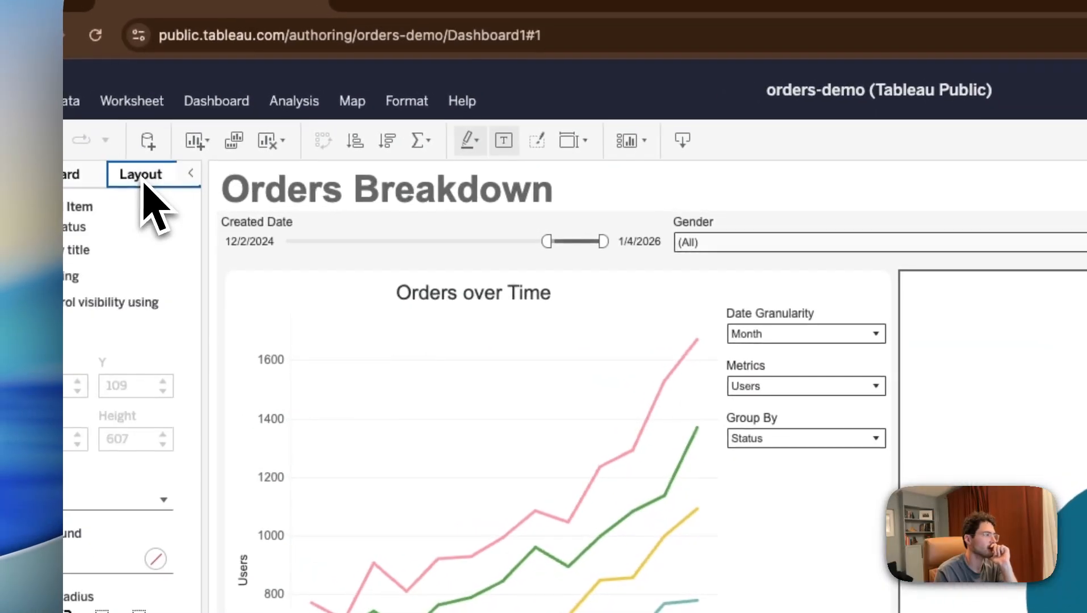
{"action": "scroll", "coordinate": [108, 448], "scroll_direction": "down", "scroll_amount": 5}
{"action": "left_click_drag", "start_coordinate": [199, 424], "coordinate": [241, 411]}
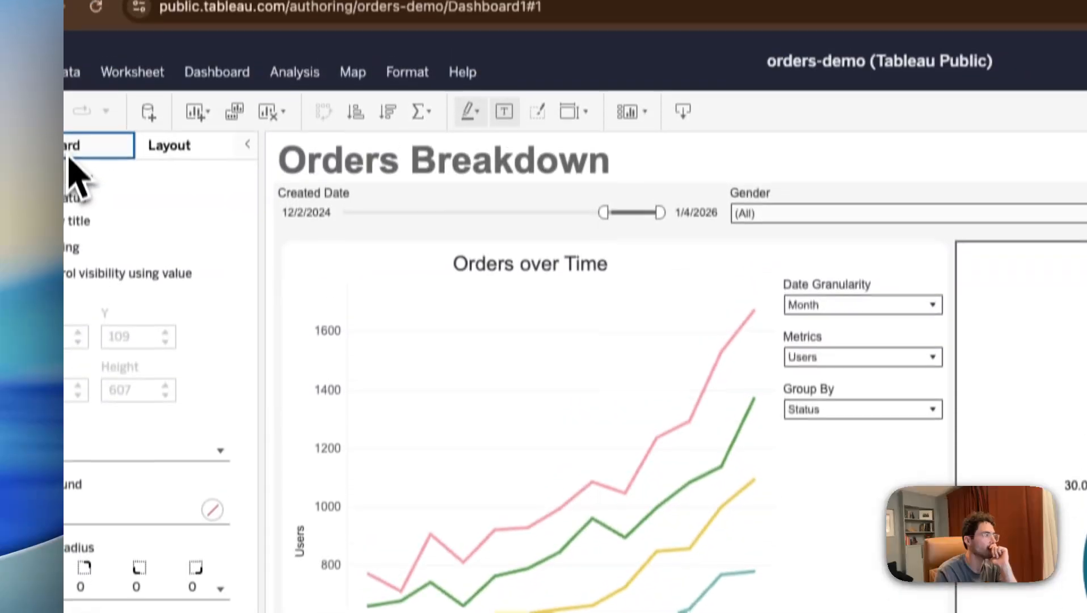
{"action": "left_click", "coordinate": [72, 175]}
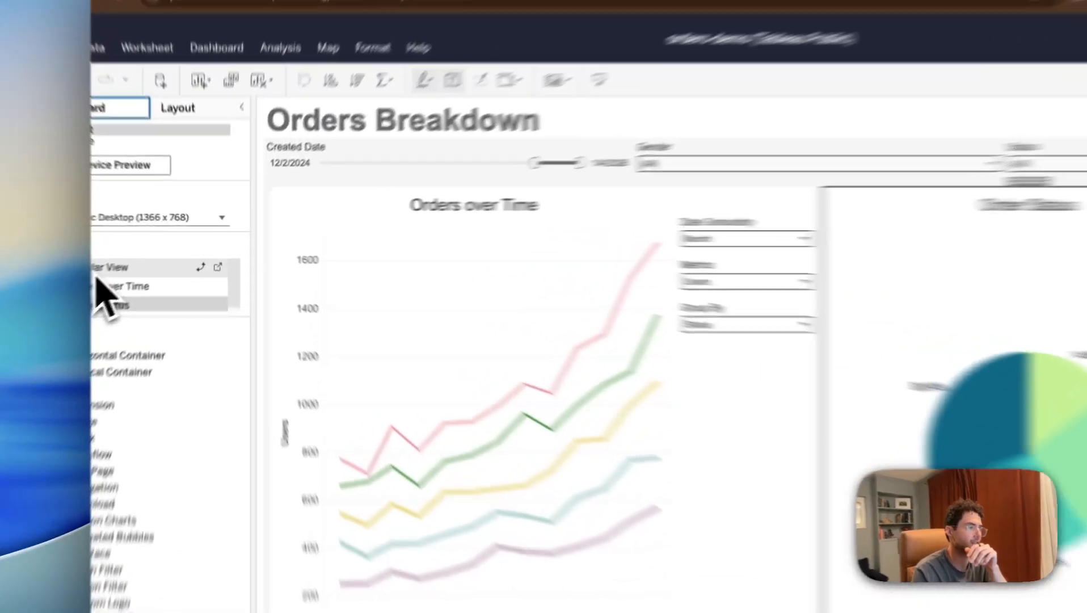
{"action": "left_click_drag", "start_coordinate": [142, 256], "coordinate": [746, 452]}
{"action": "left_click_drag", "start_coordinate": [619, 428], "coordinate": [420, 194]}
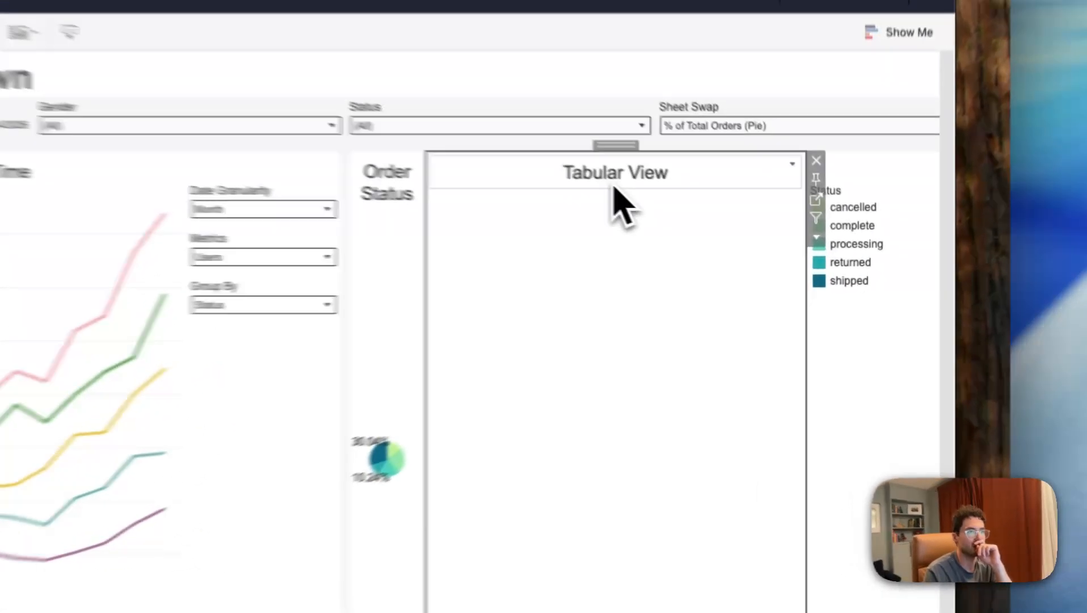
Hide the titles of the Tabular View and Order Status sheets on the dashboard
{"action": "right_click", "coordinate": [730, 223]}
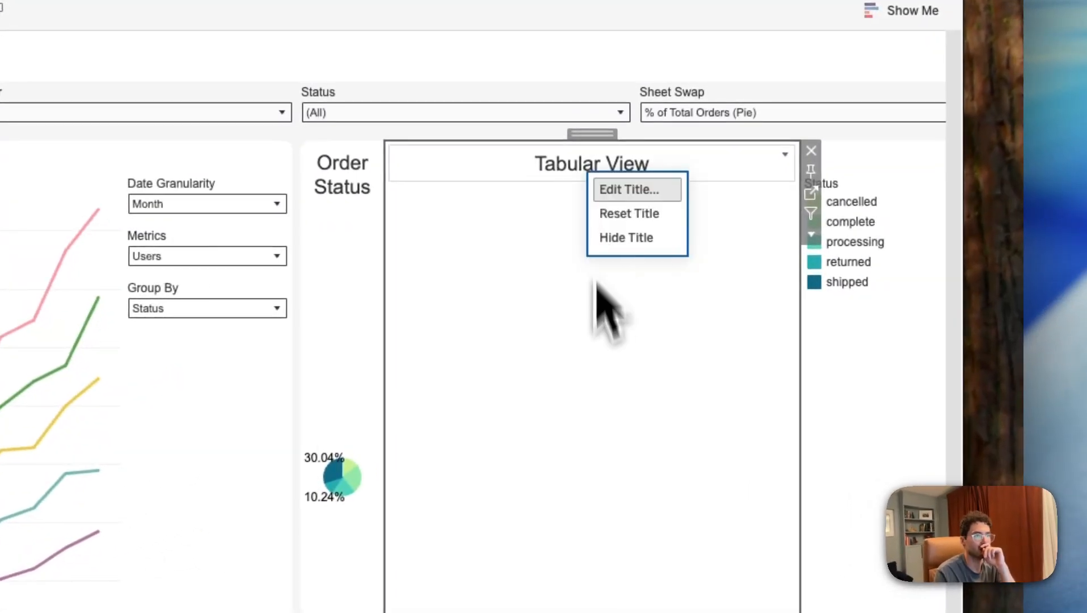
{"action": "left_click", "coordinate": [624, 238]}
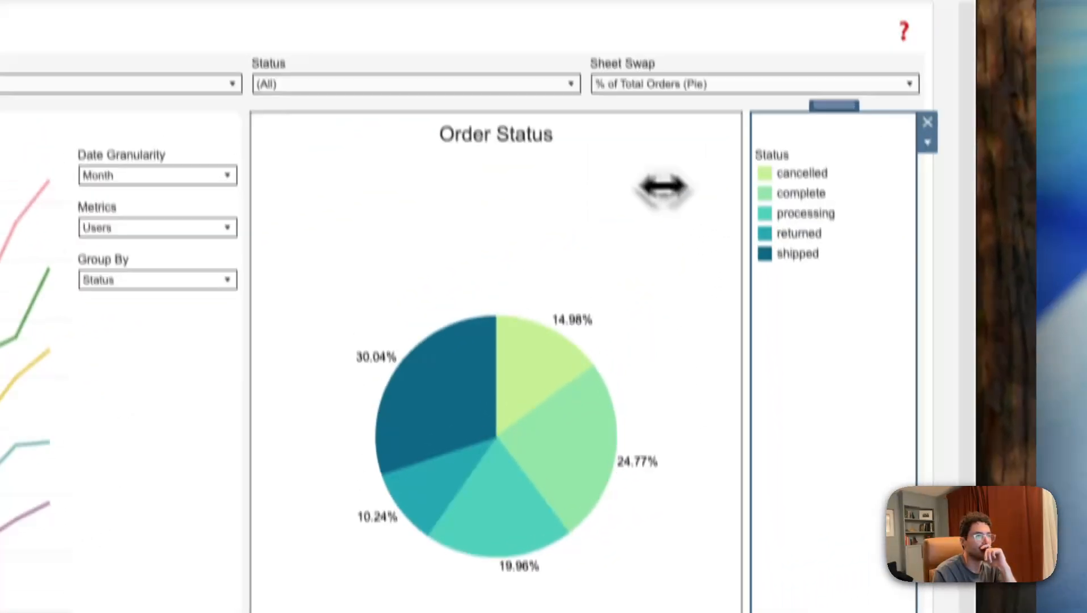
{"action": "right_click", "coordinate": [503, 138]}
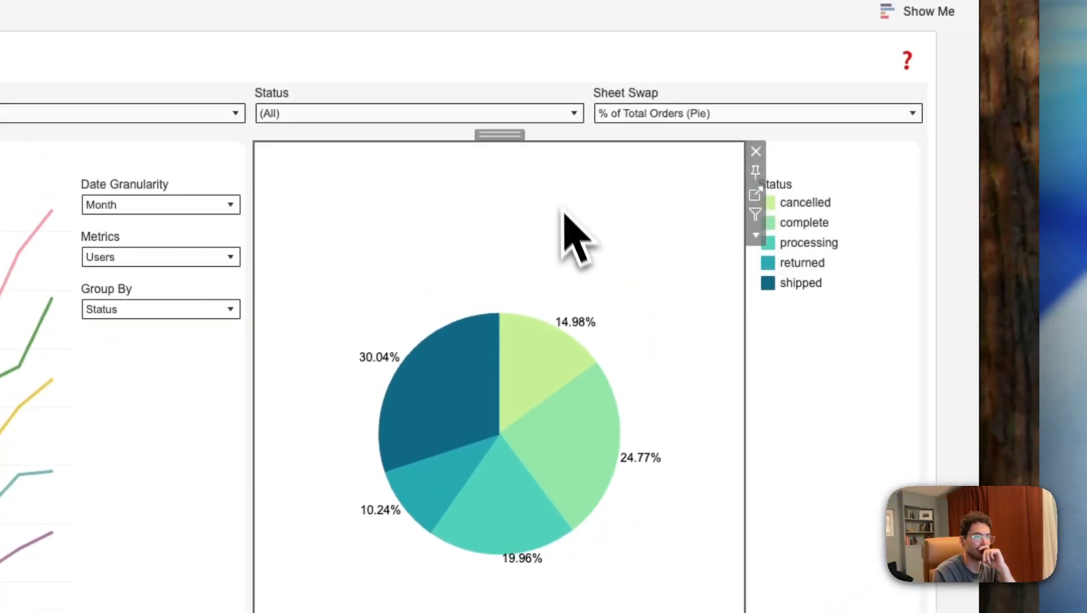
Go to the Order Status worksheet from its pie chart on the dashboard
{"action": "left_click", "coordinate": [848, 502]}
{"action": "left_click", "coordinate": [636, 163]}
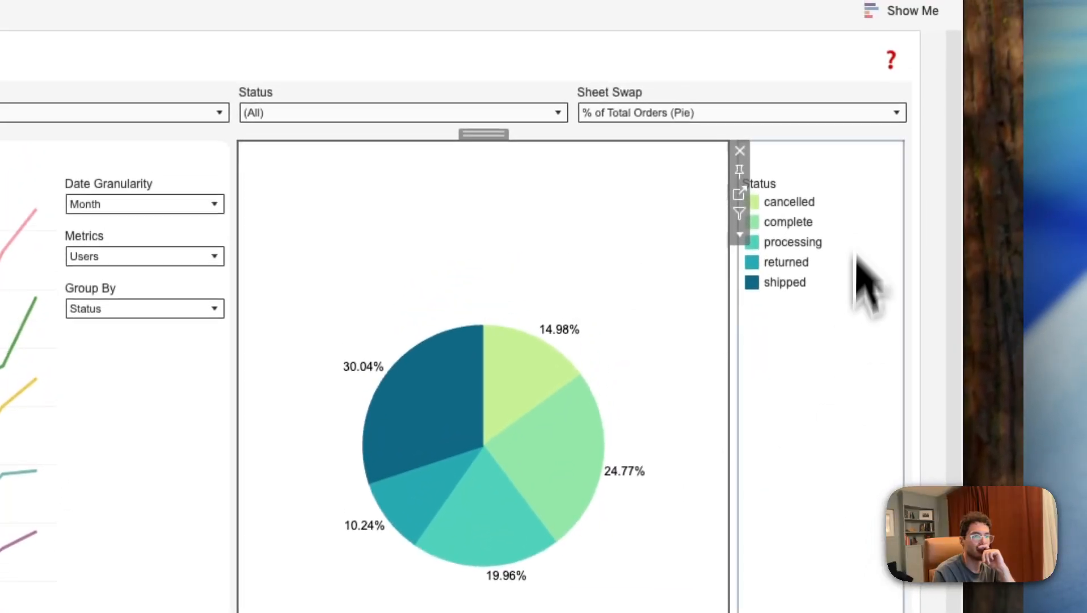
{"action": "left_click", "coordinate": [839, 277]}
{"action": "left_click", "coordinate": [579, 110]}
{"action": "left_click", "coordinate": [739, 238]}
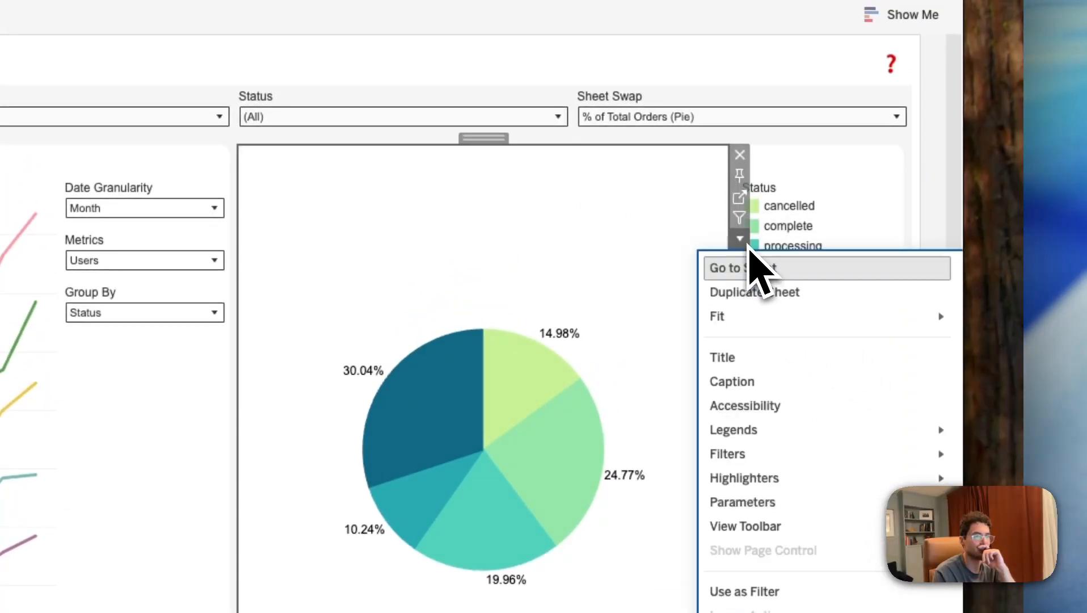
{"action": "mouse_move", "coordinate": [761, 429]}
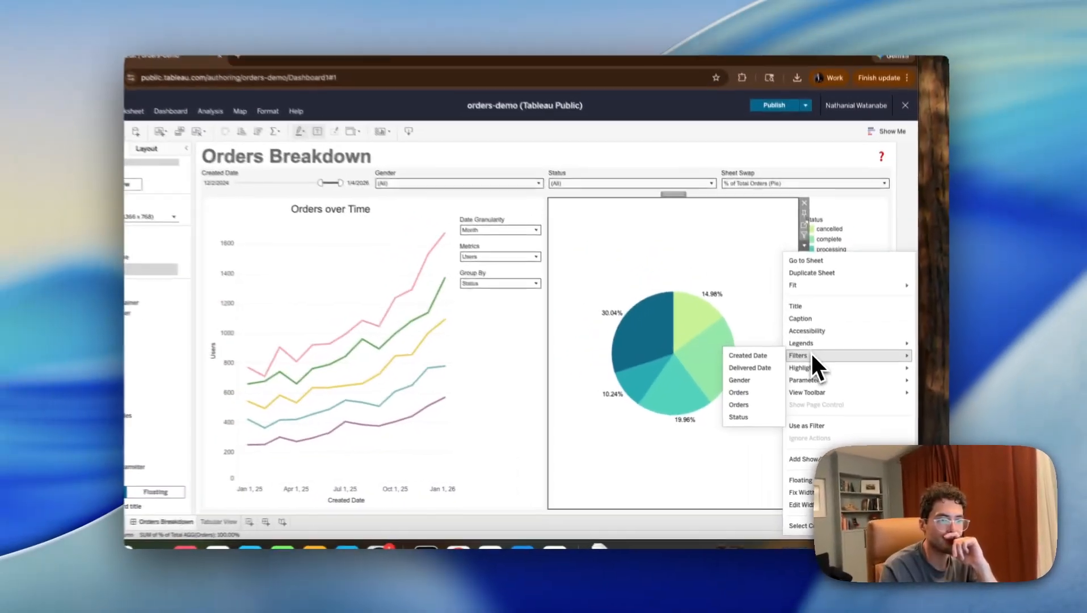
{"action": "mouse_move", "coordinate": [763, 285]}
{"action": "mouse_move", "coordinate": [815, 385]}
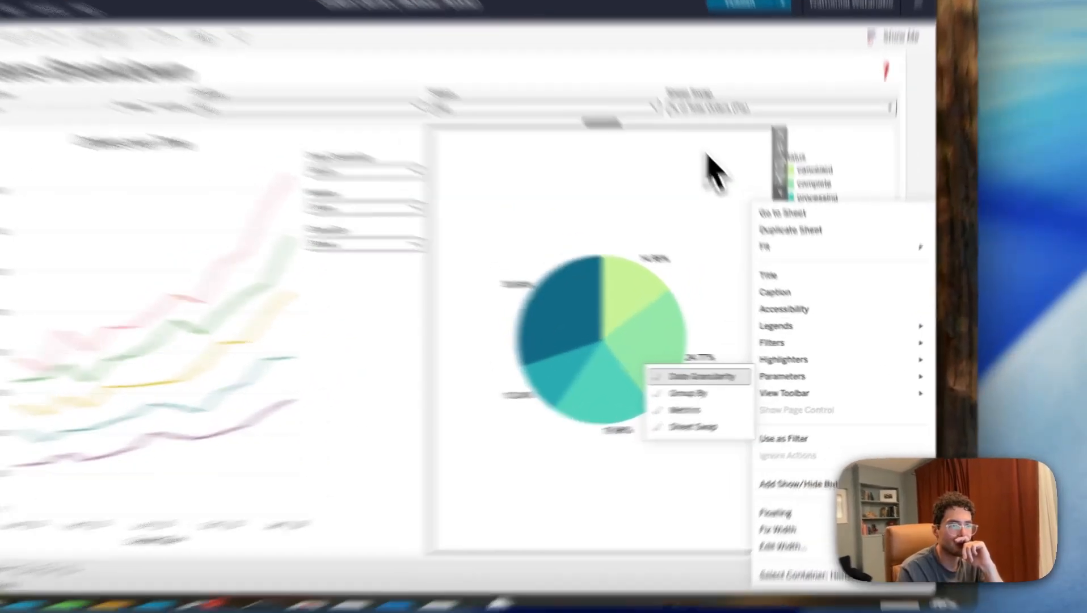
{"action": "left_click", "coordinate": [754, 223]}
{"action": "left_click", "coordinate": [805, 229]}
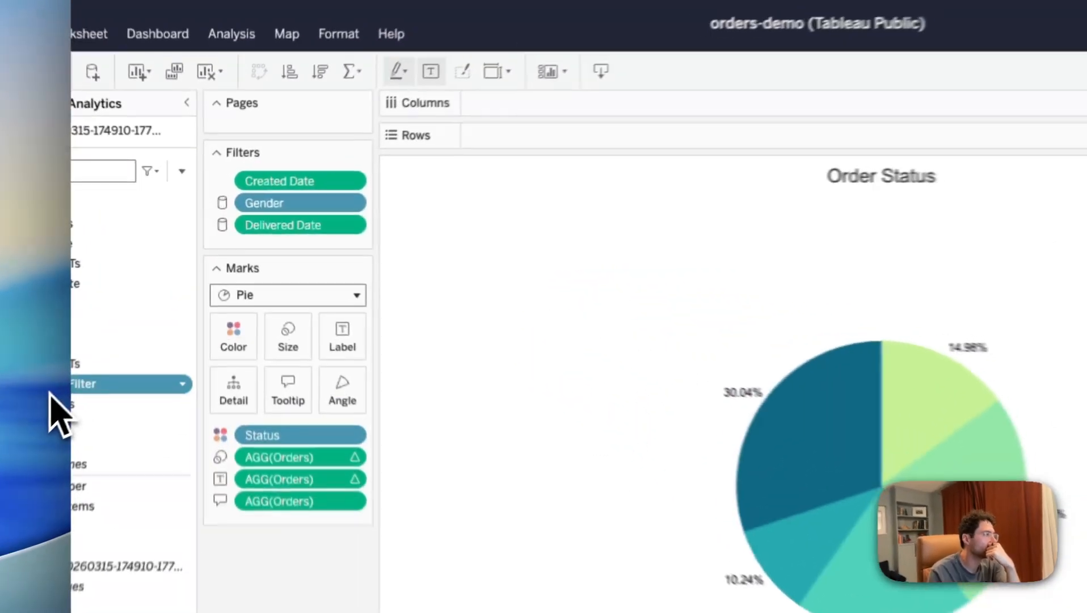
Filter the Order Status pie chart by Sheet Swap Filter, using a custom value list containing 1
{"action": "left_click_drag", "start_coordinate": [50, 392], "coordinate": [335, 266]}
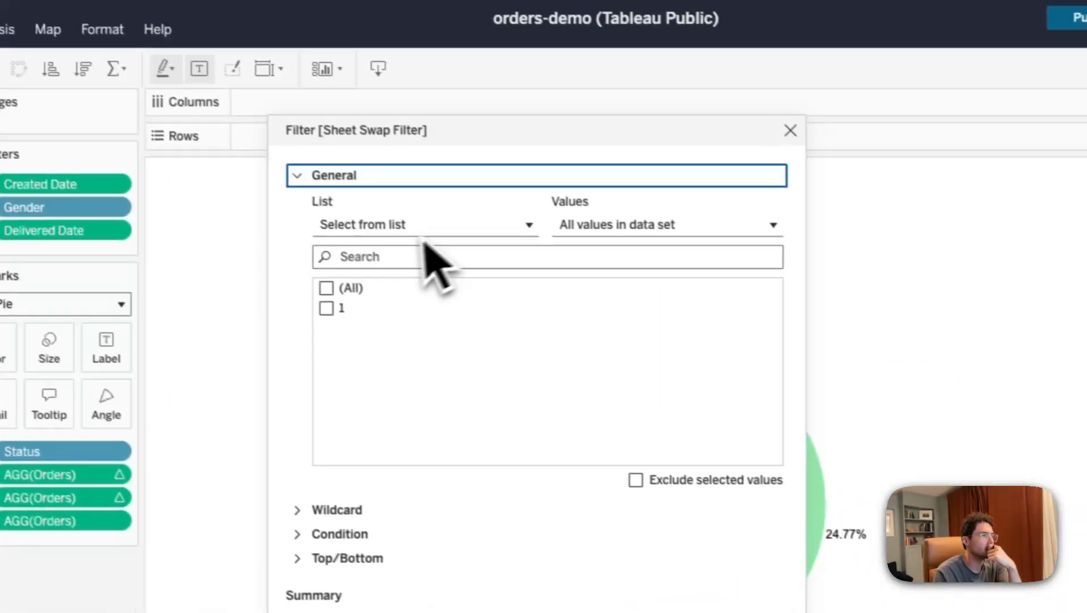
{"action": "left_click", "coordinate": [394, 226]}
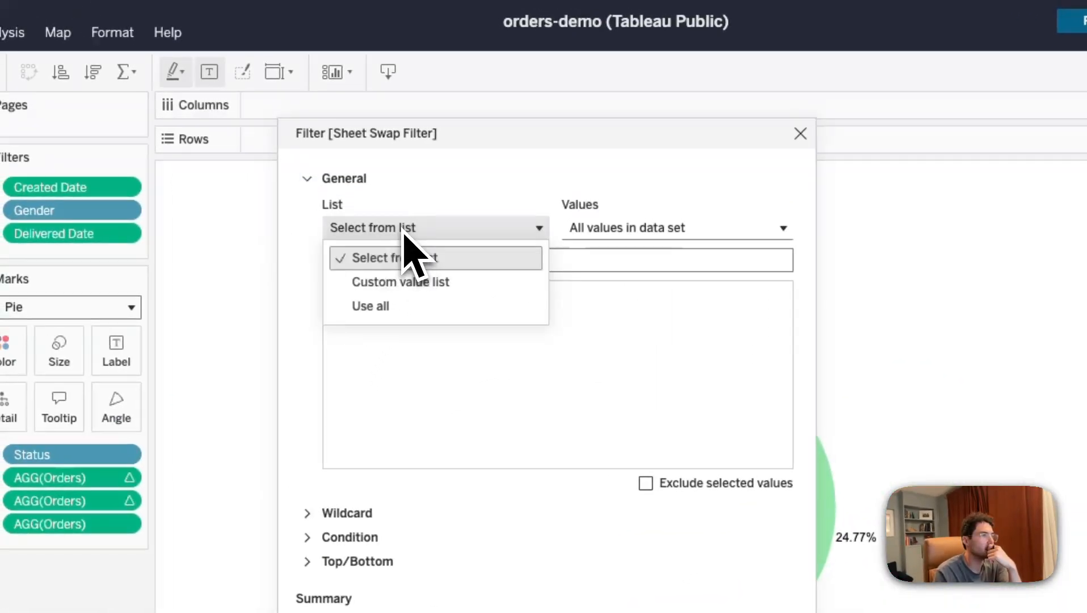
{"action": "left_click", "coordinate": [424, 281]}
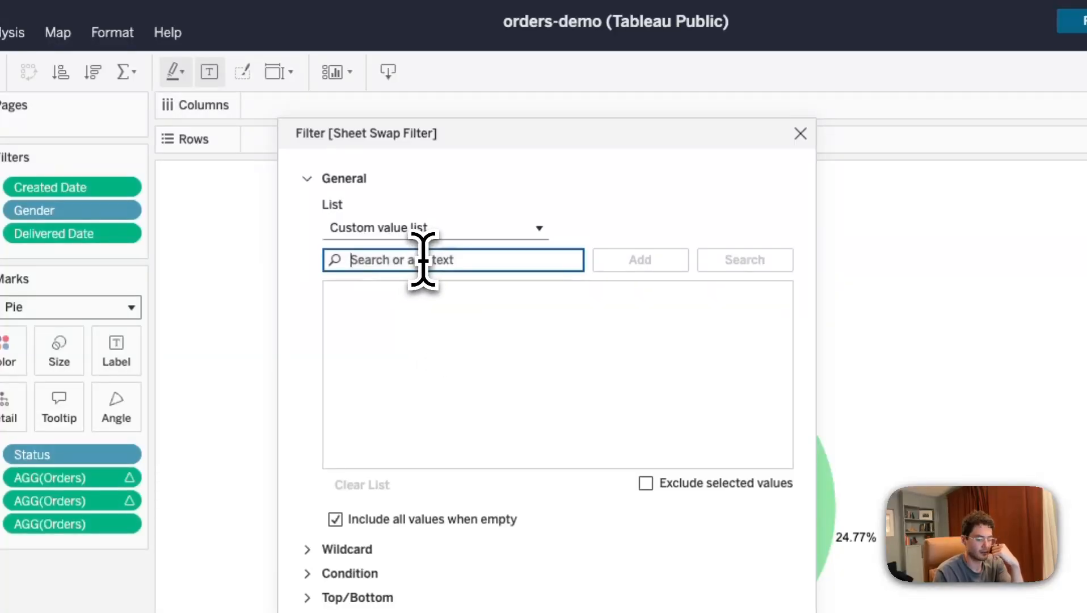
{"action": "left_click", "coordinate": [636, 266]}
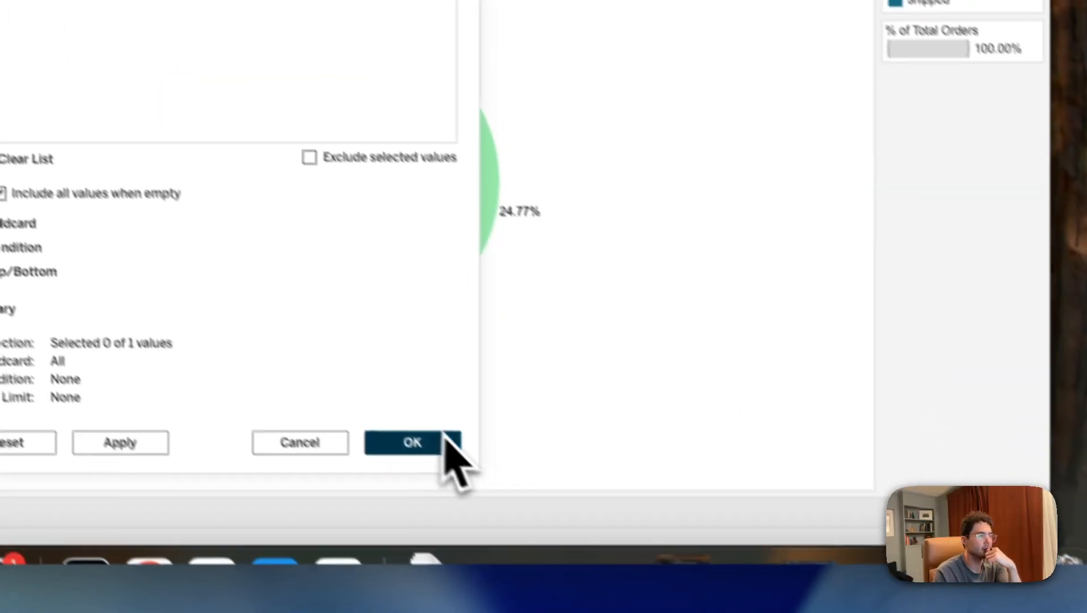
{"action": "left_click", "coordinate": [423, 426]}
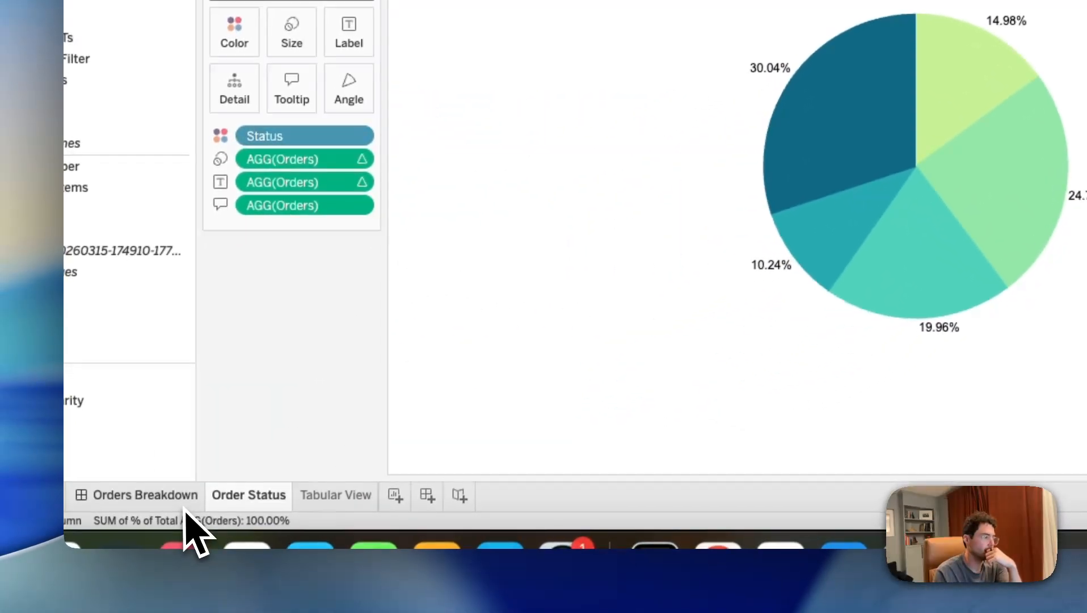
Move the Sheet Swap control above the Status legend on the Orders Breakdown dashboard and set it to Tabular View
{"action": "left_click", "coordinate": [178, 499]}
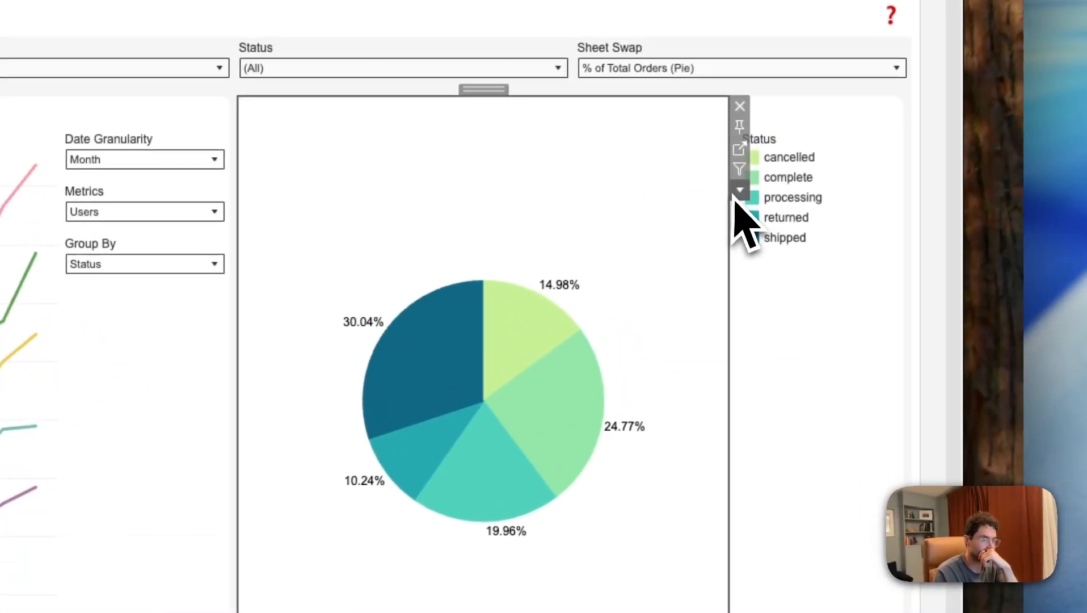
{"action": "left_click", "coordinate": [805, 250]}
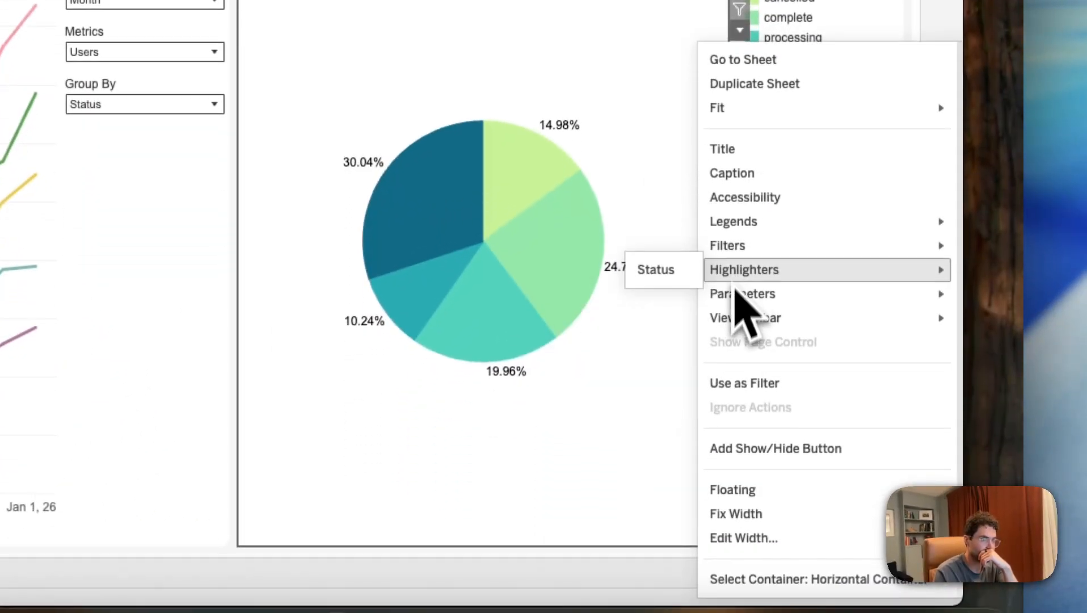
{"action": "mouse_move", "coordinate": [746, 289]}
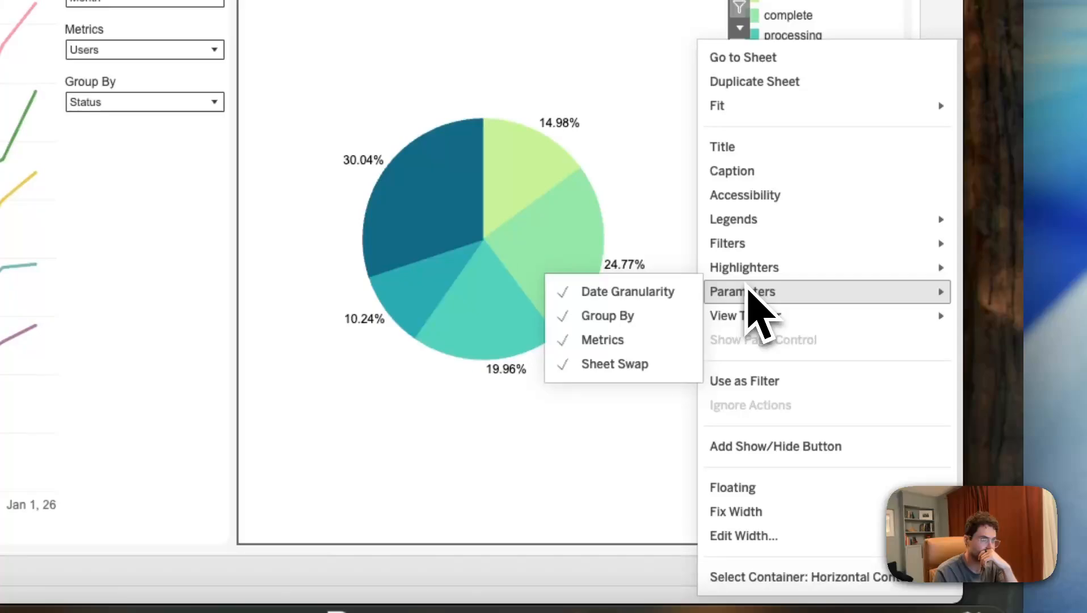
{"action": "left_click", "coordinate": [587, 446]}
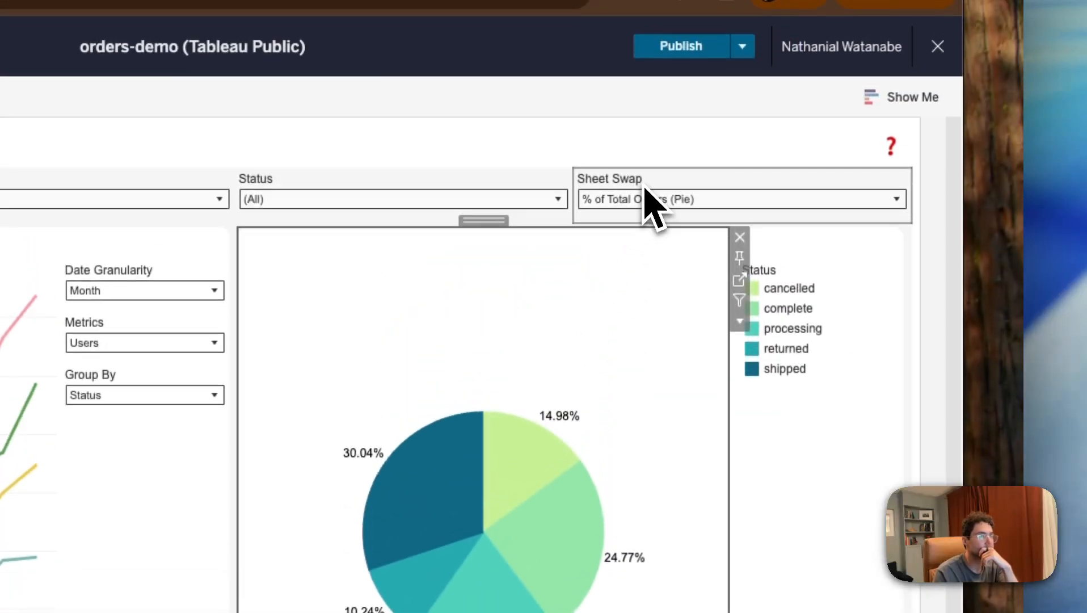
{"action": "left_click", "coordinate": [643, 183]}
{"action": "left_click_drag", "start_coordinate": [732, 169], "coordinate": [783, 251]}
{"action": "left_click", "coordinate": [799, 103]}
{"action": "left_click", "coordinate": [791, 147]}
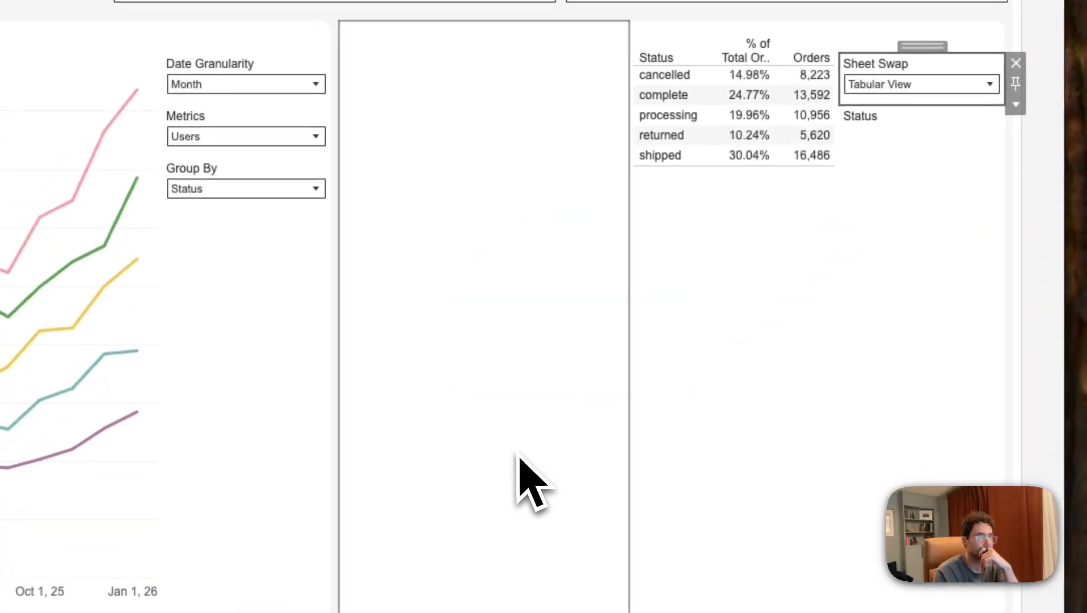
Fit the Tabular View sheet to the entire view on the dashboard and check the Order Status sheet's fit setting
{"action": "left_click", "coordinate": [481, 179]}
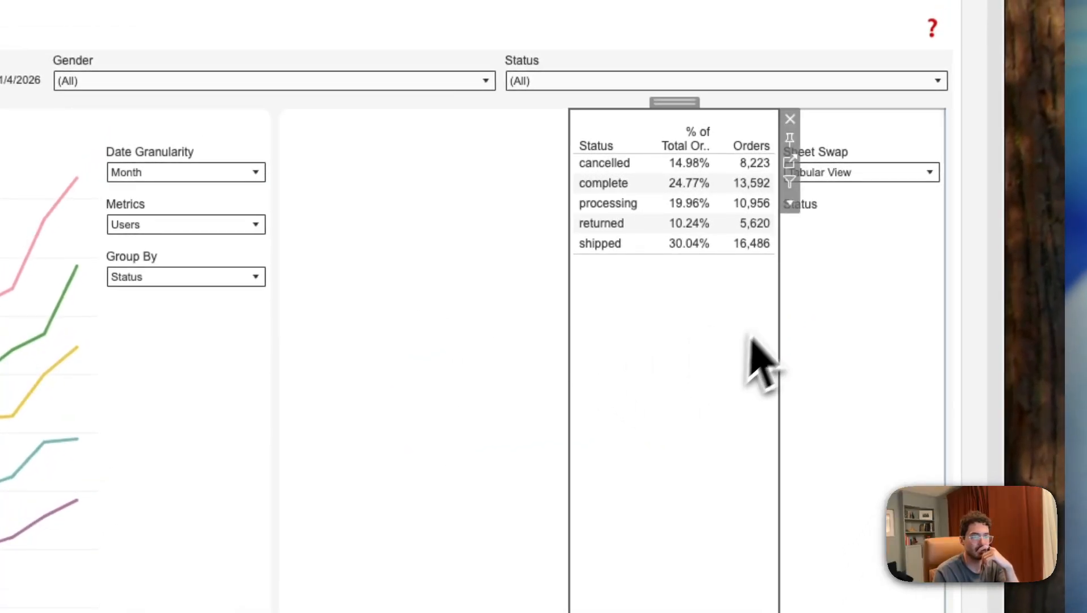
{"action": "left_click", "coordinate": [790, 203]}
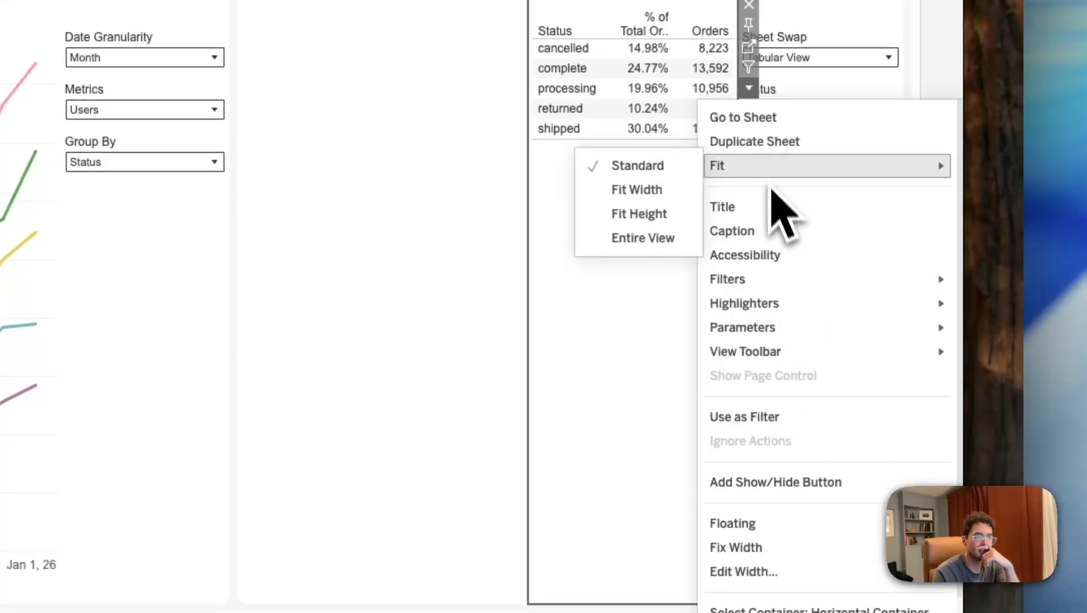
{"action": "mouse_move", "coordinate": [743, 168]}
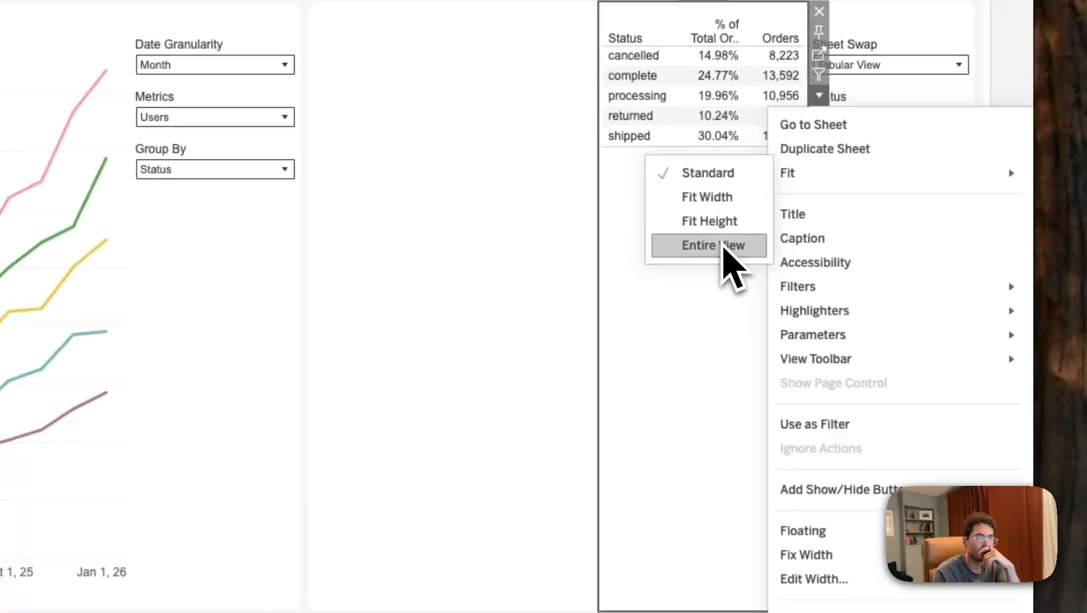
{"action": "left_click", "coordinate": [724, 244]}
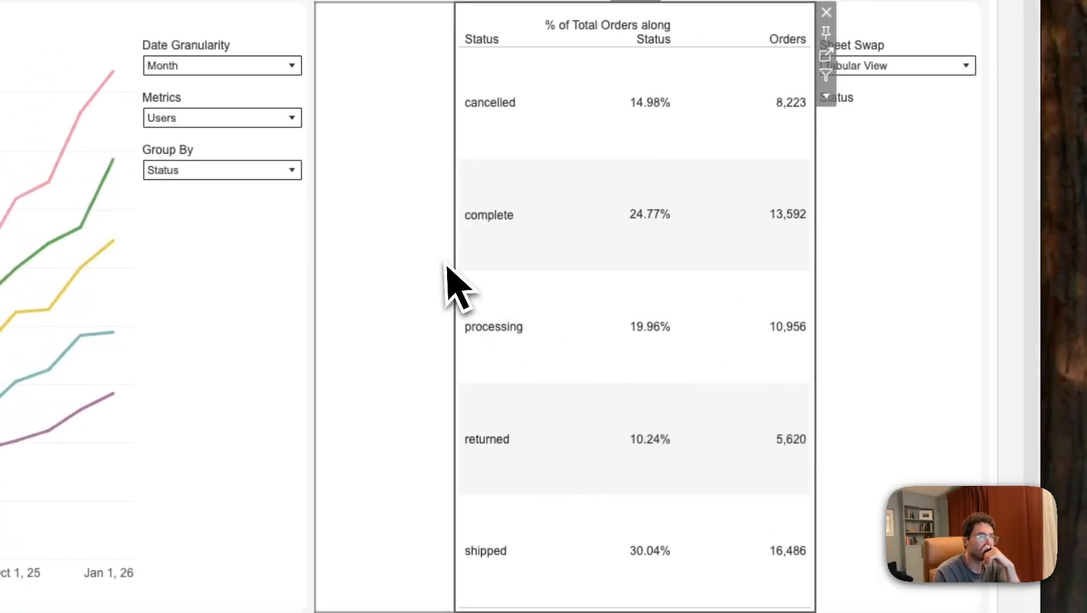
{"action": "left_click", "coordinate": [447, 266]}
{"action": "left_click", "coordinate": [465, 97]}
{"action": "mouse_move", "coordinate": [491, 177]}
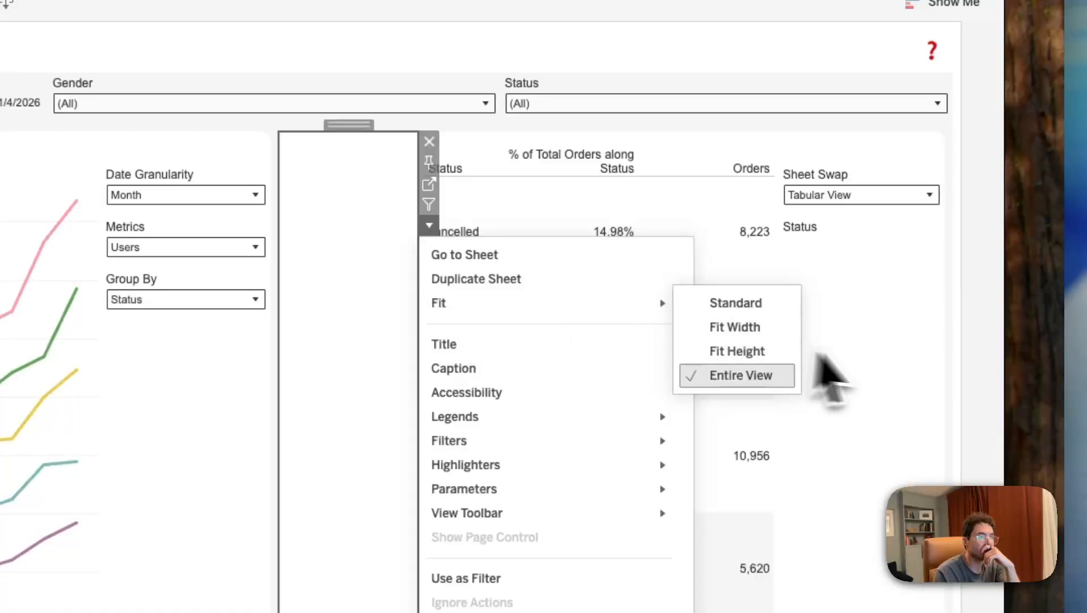
{"action": "left_click", "coordinate": [884, 359]}
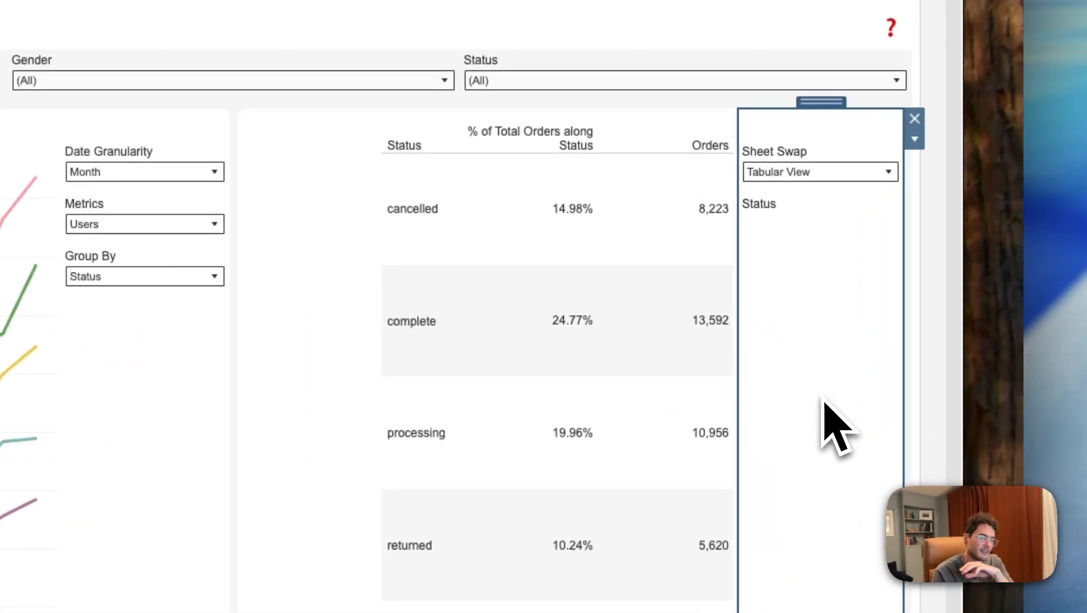
Switch Sheet Swap to % of Total Orders (Pie) and show the Order Status sheet's title on the dashboard
{"action": "left_click", "coordinate": [809, 173]}
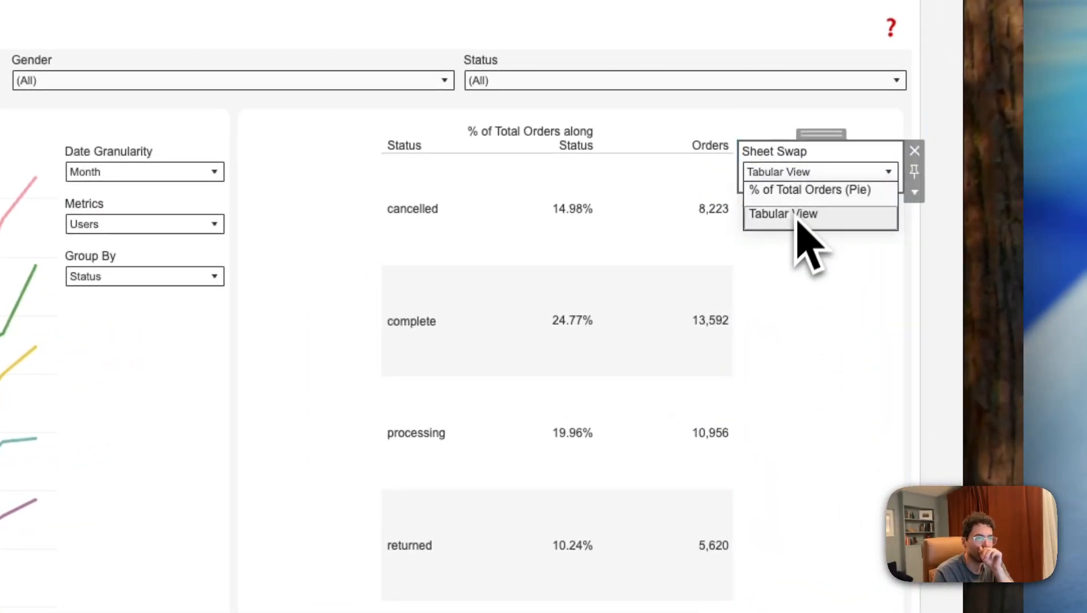
{"action": "left_click", "coordinate": [577, 182]}
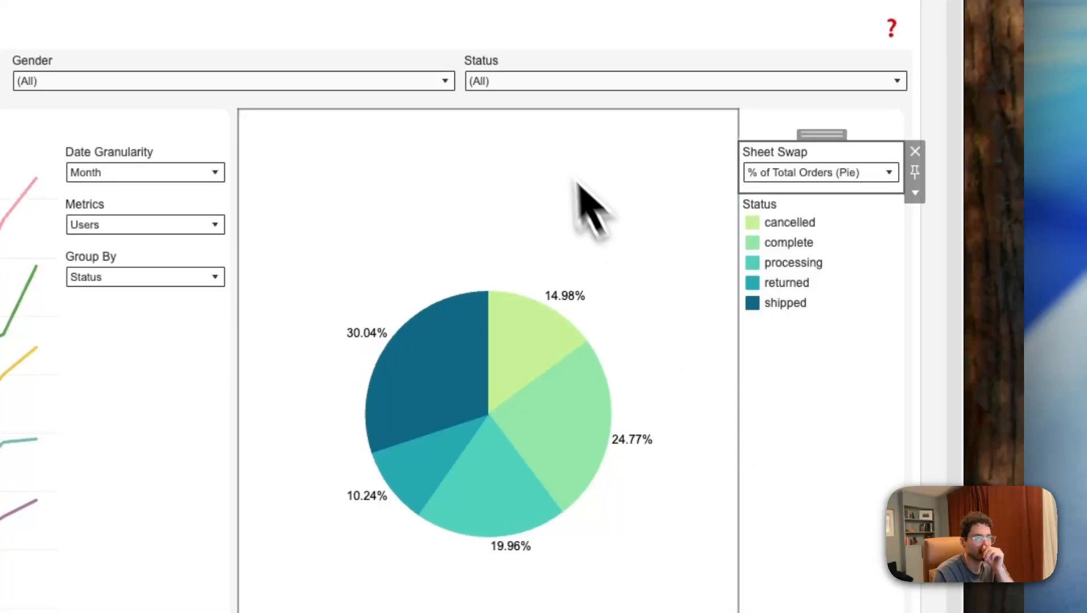
{"action": "left_click", "coordinate": [800, 252]}
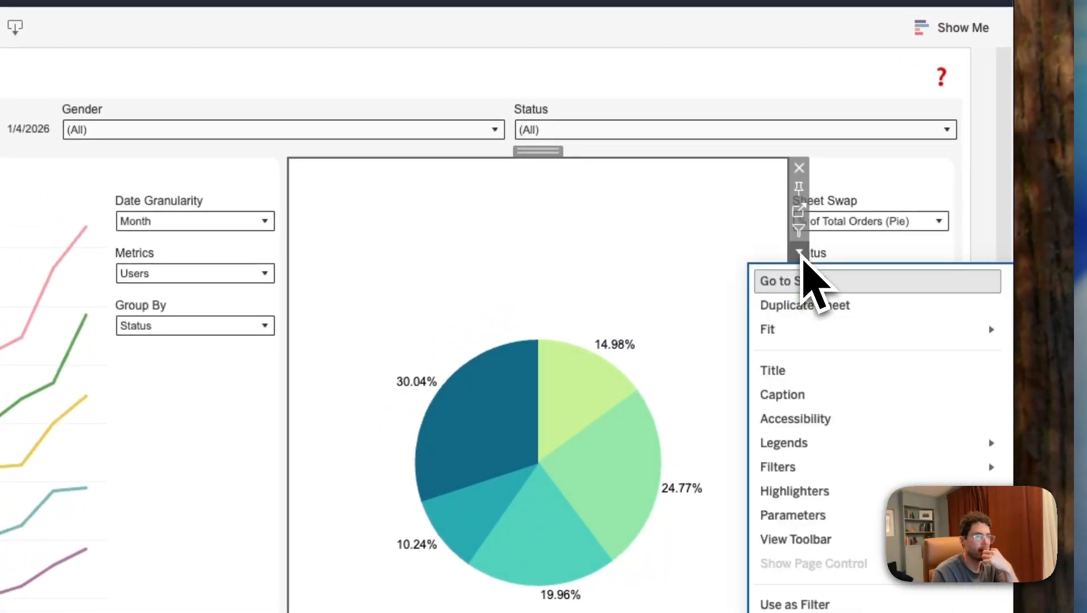
{"action": "left_click", "coordinate": [801, 375]}
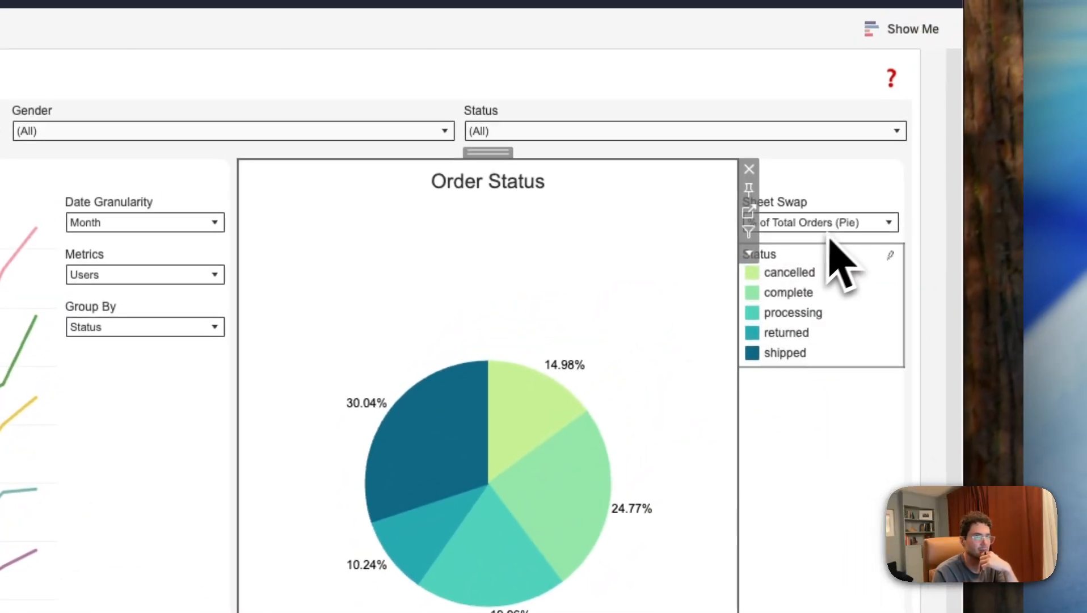
Switch Sheet Swap to Tabular View and show the Tabular View sheet's title on the dashboard
{"action": "left_click", "coordinate": [879, 224]}
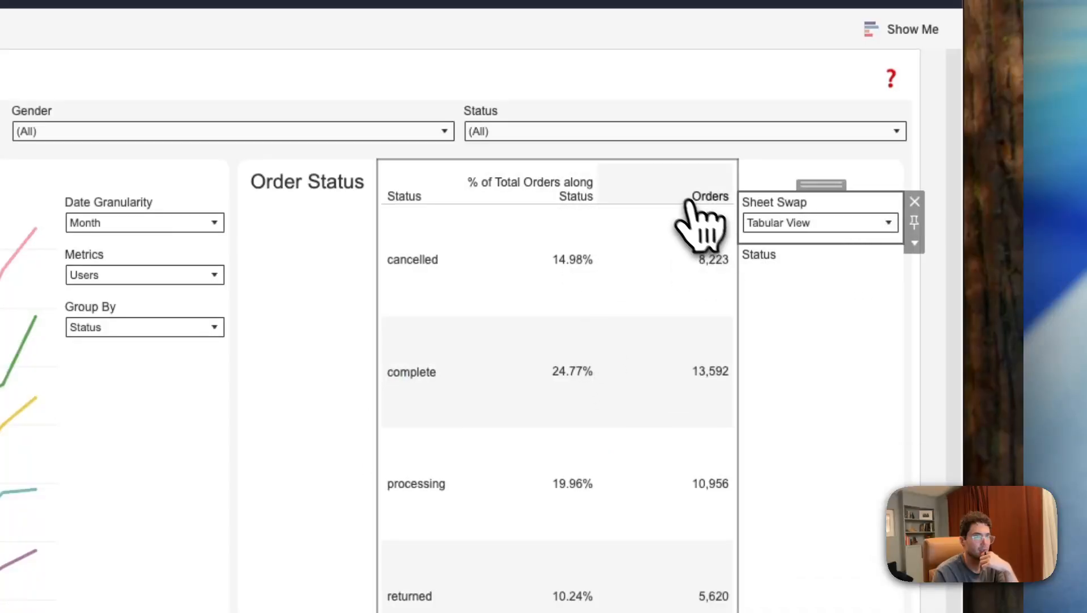
{"action": "left_click", "coordinate": [572, 170]}
{"action": "left_click", "coordinate": [592, 207]}
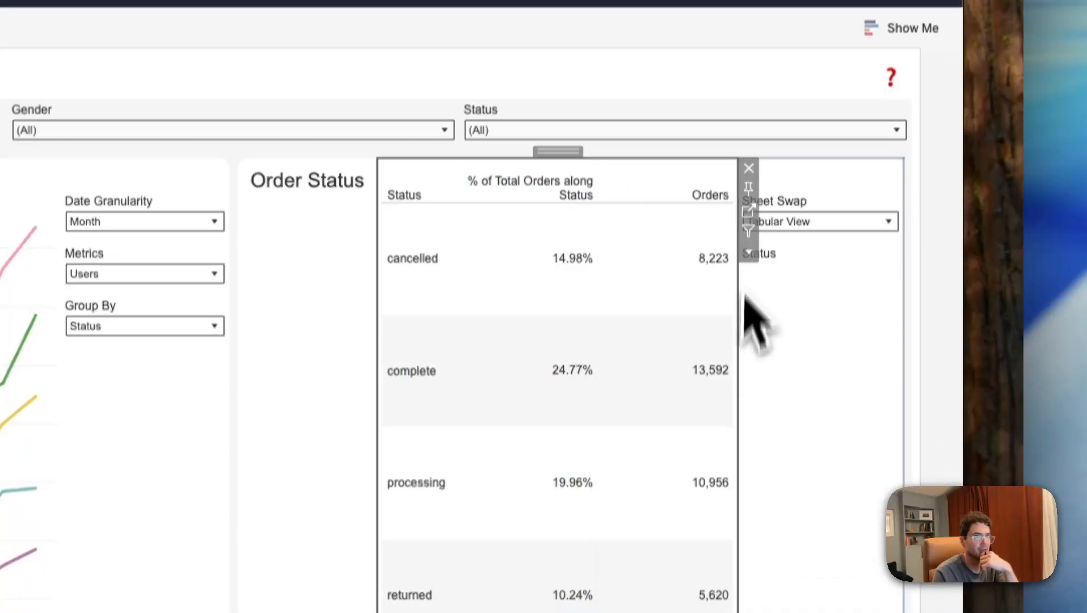
{"action": "scroll", "coordinate": [754, 312], "scroll_direction": "down", "scroll_amount": 3}
{"action": "left_click", "coordinate": [748, 155]}
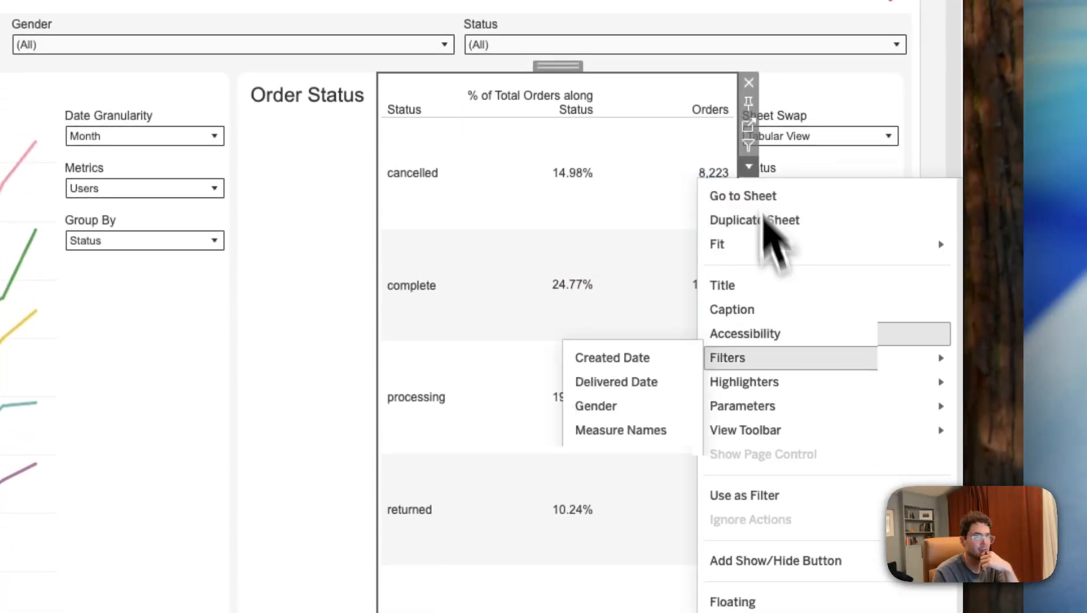
{"action": "left_click", "coordinate": [750, 289]}
{"action": "left_click", "coordinate": [832, 474]}
Switch Sheet Swap to % of Total Orders (Pie) and remove the Sheet Swap Filter from the Order Status worksheet
{"action": "scroll", "coordinate": [675, 307], "scroll_direction": "up", "scroll_amount": 1}
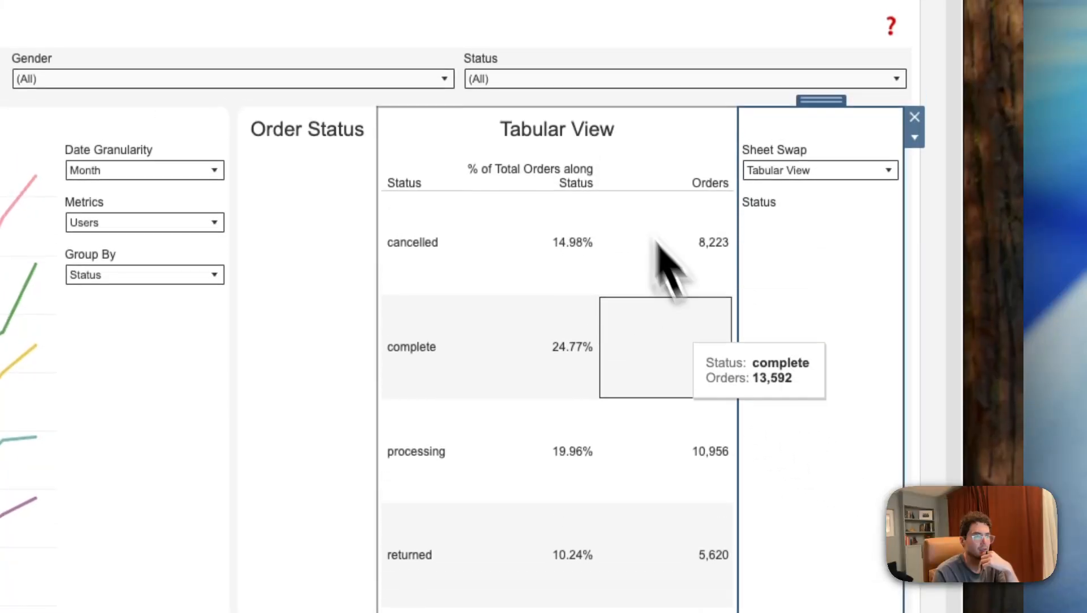
{"action": "left_click", "coordinate": [794, 174]}
{"action": "left_click", "coordinate": [791, 188]}
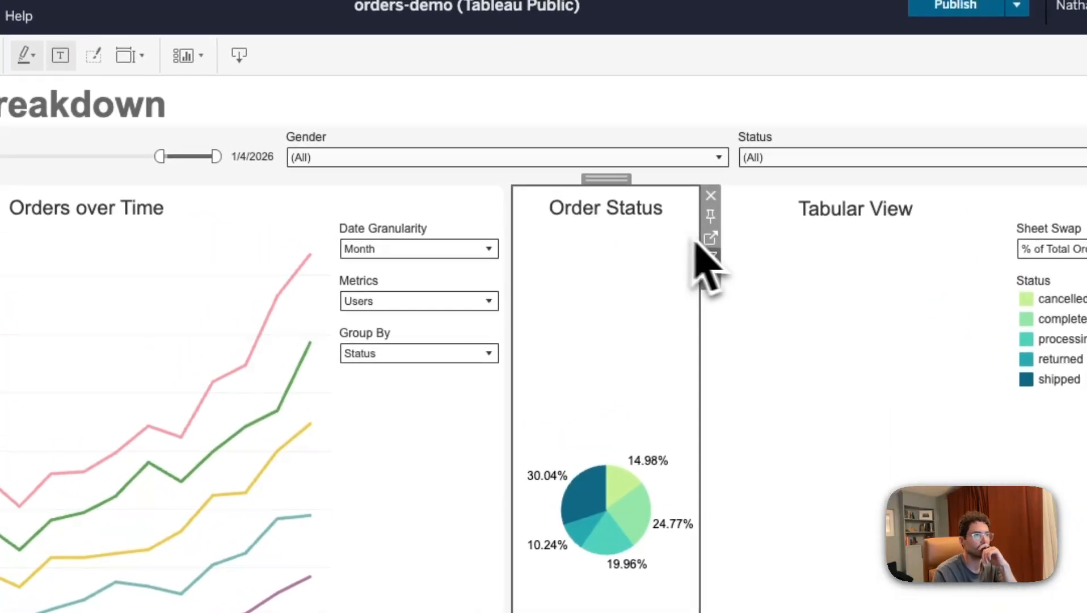
{"action": "left_click", "coordinate": [699, 243]}
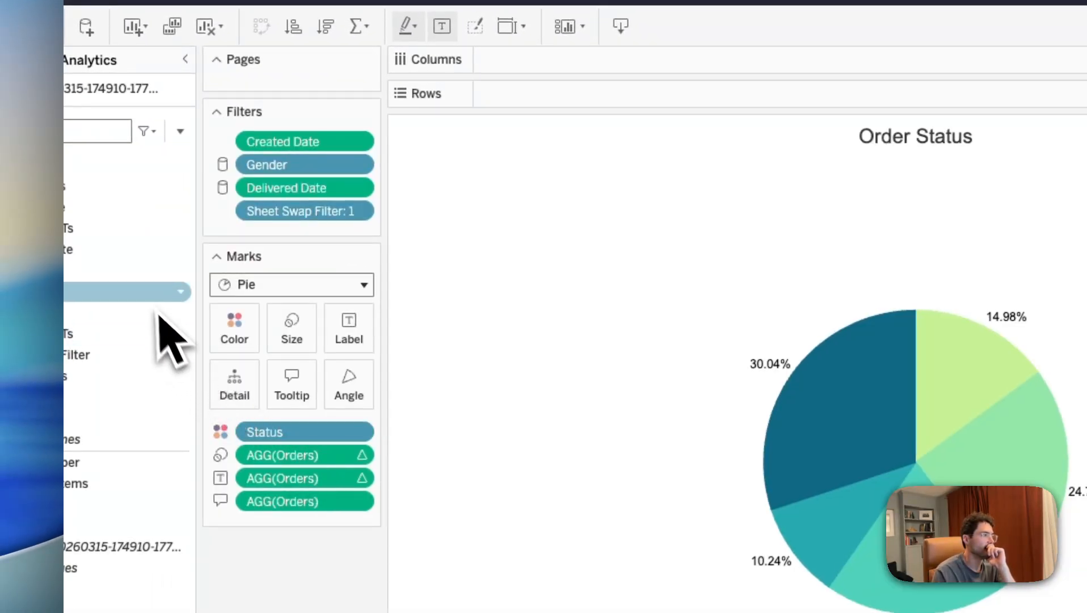
{"action": "left_click", "coordinate": [180, 131]}
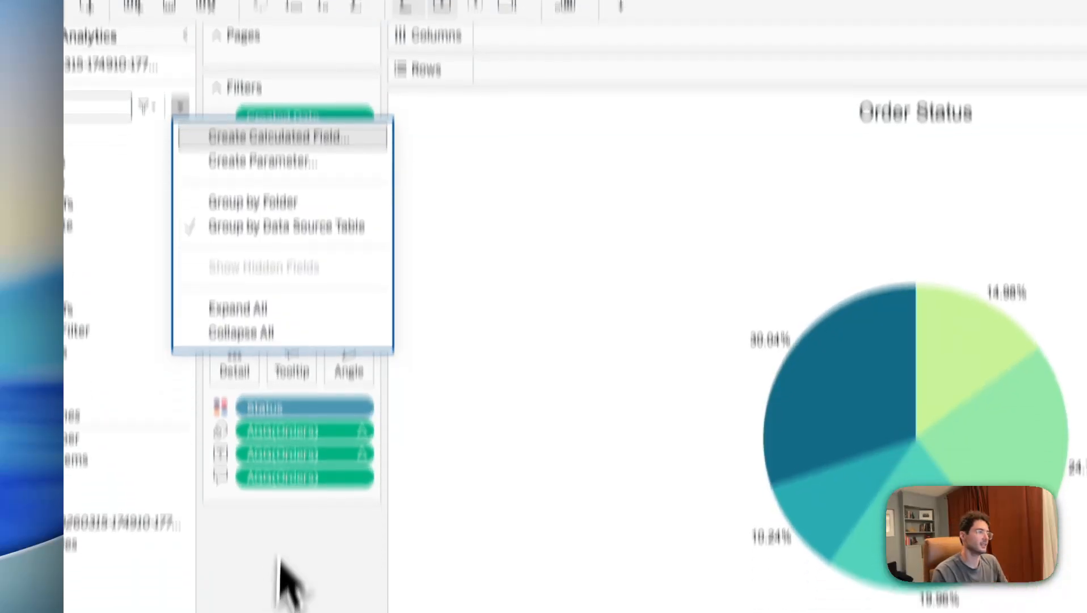
{"action": "left_click", "coordinate": [282, 601]}
{"action": "left_click_drag", "start_coordinate": [297, 171], "coordinate": [323, 327]}
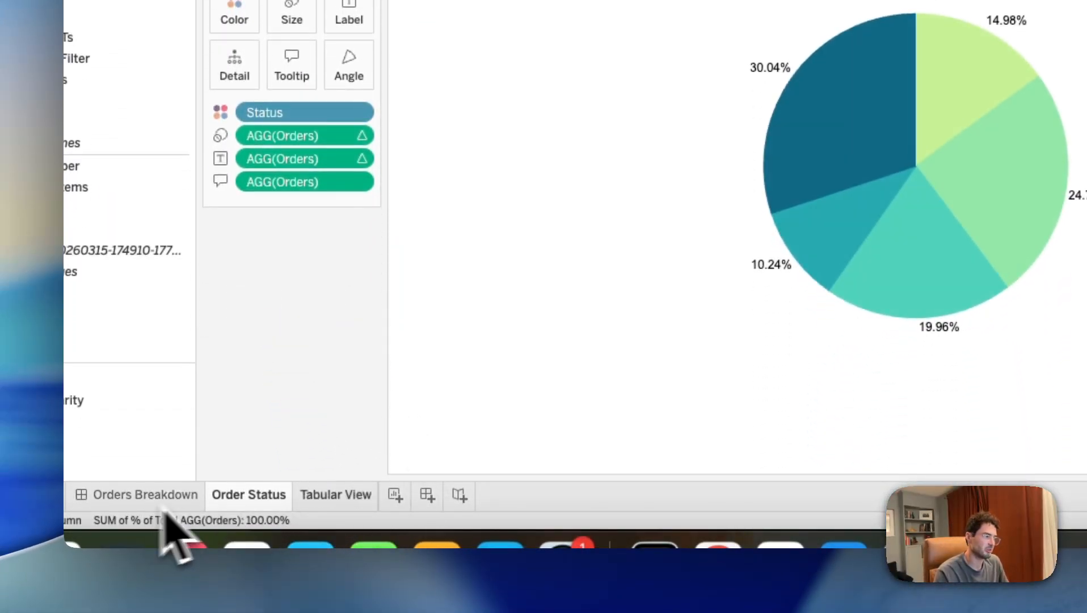
Remove the Sheet Swap Filter from the Tabular View worksheet and return to the Orders Breakdown dashboard
{"action": "left_click", "coordinate": [339, 496]}
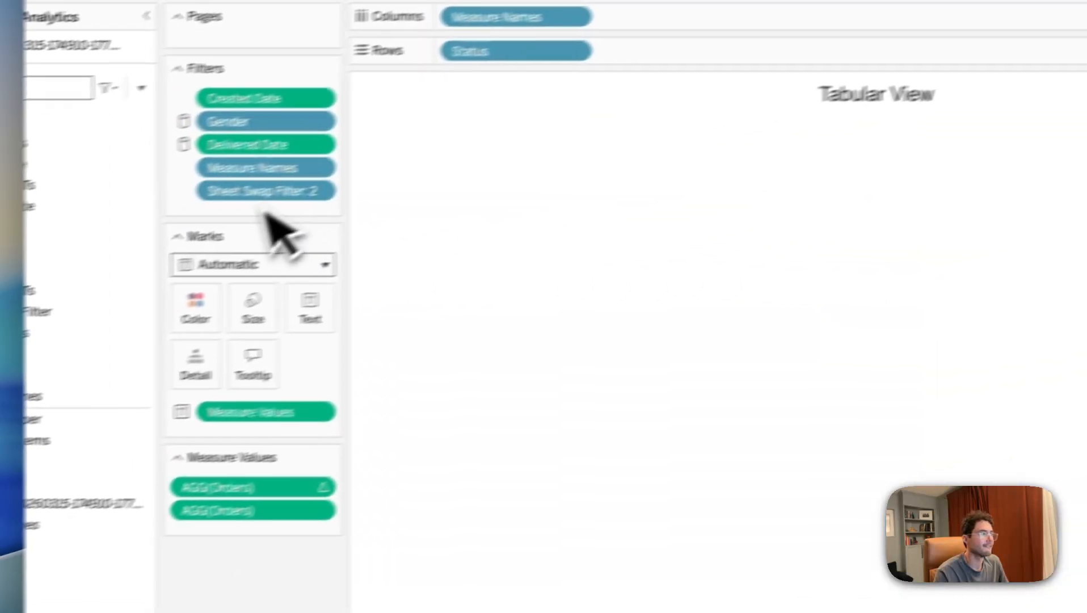
{"action": "left_click_drag", "start_coordinate": [268, 193], "coordinate": [286, 425]}
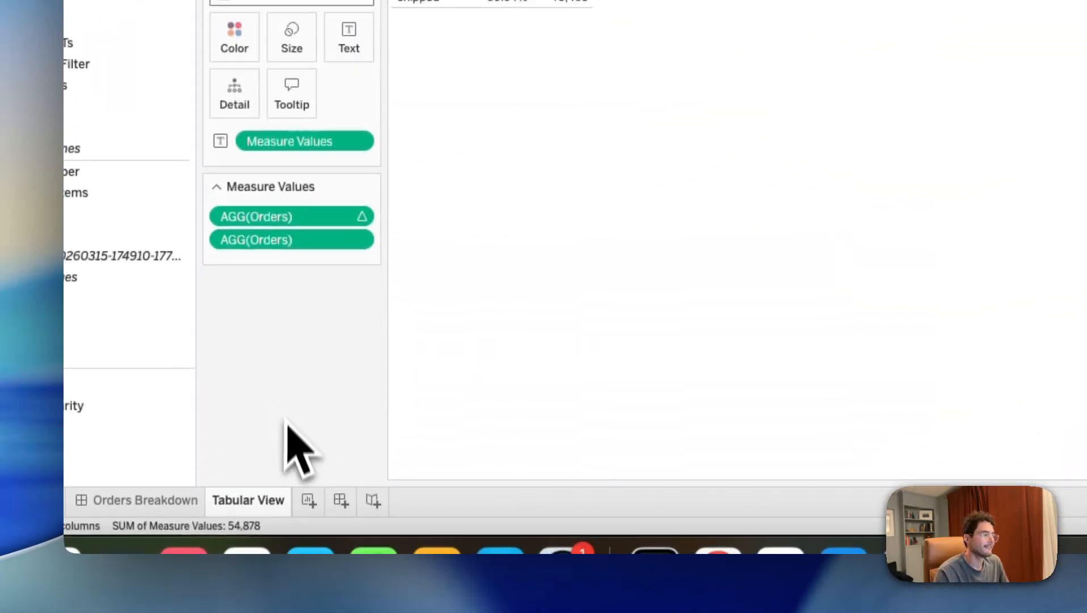
{"action": "left_click", "coordinate": [150, 499]}
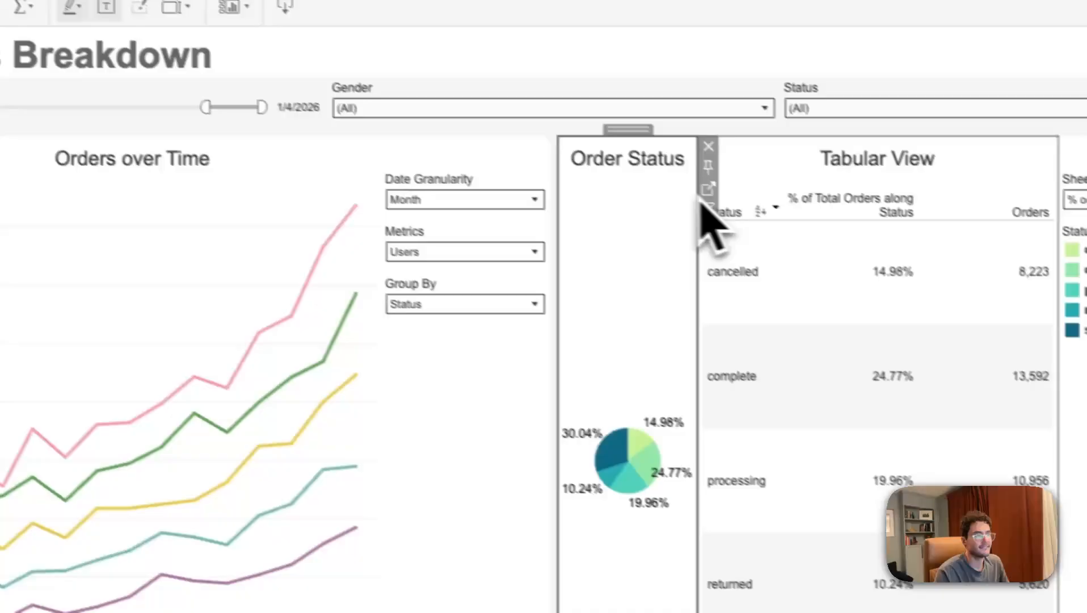
Go to the Order Status worksheet and create a calculated field named Filter: Pie Chart
{"action": "left_click", "coordinate": [707, 190]}
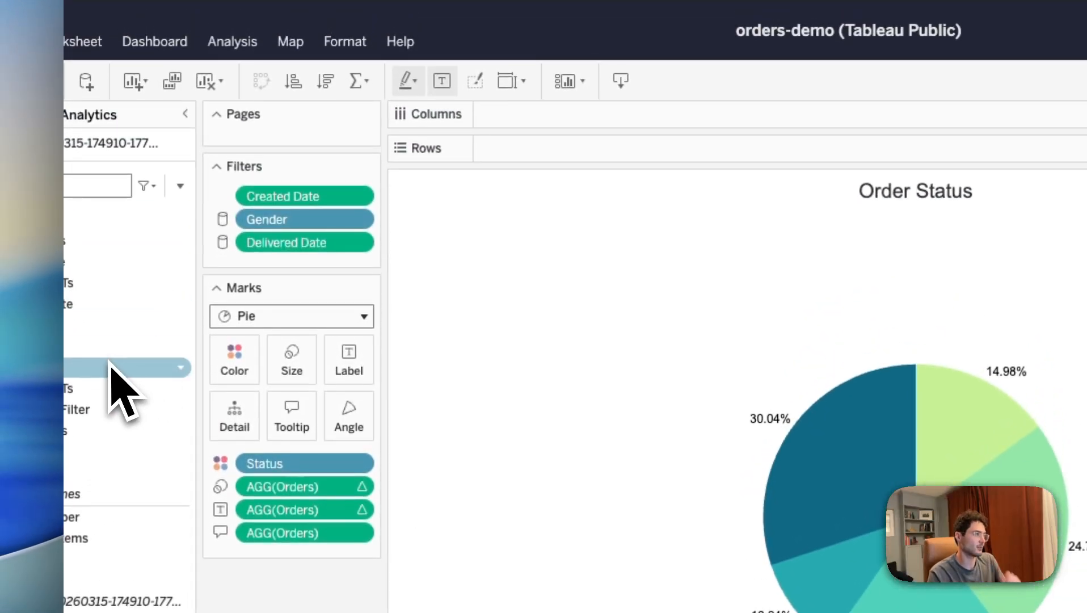
{"action": "left_click", "coordinate": [180, 185]}
{"action": "left_click", "coordinate": [233, 218]}
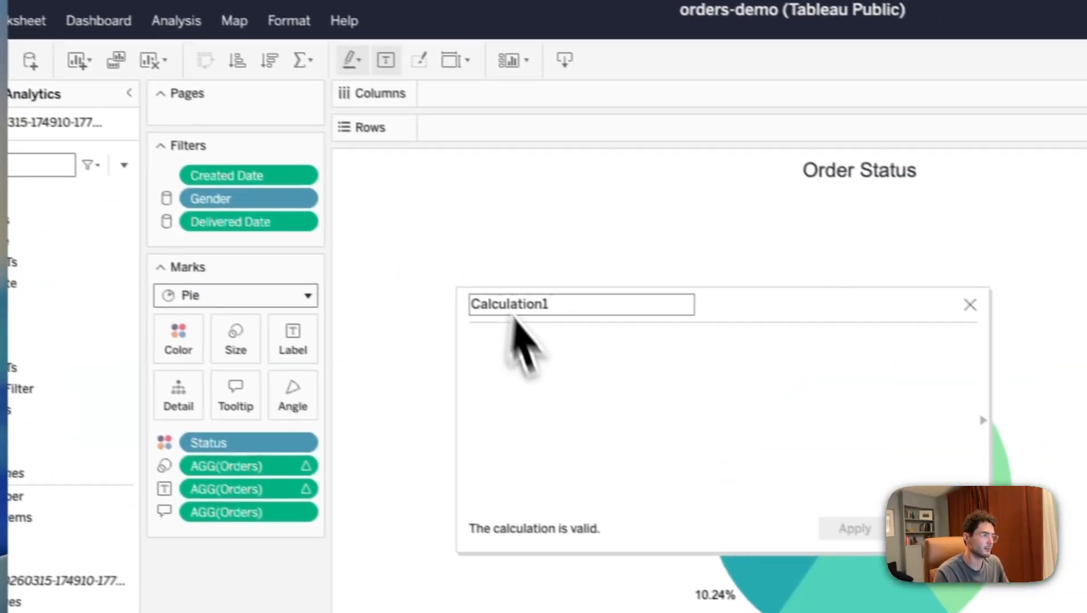
{"action": "left_click", "coordinate": [518, 301]}
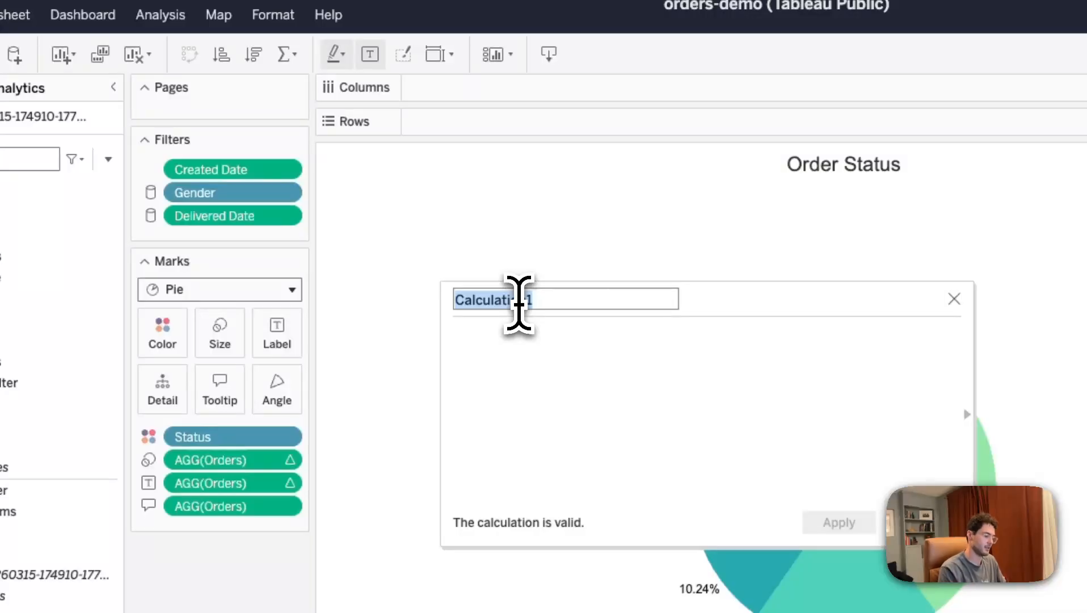
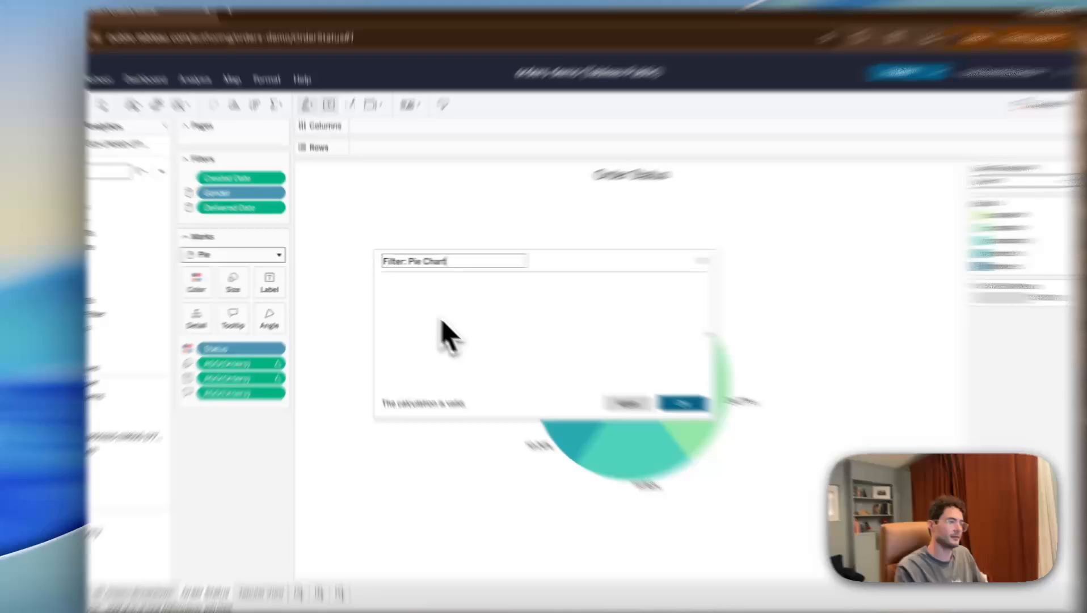
Enter the formula CASE [Sheet Swap] = 'Pie Chart' THEN TRUE ELSE FALSE END in the Filter: Pie Chart calculation
{"action": "left_click", "coordinate": [417, 312]}
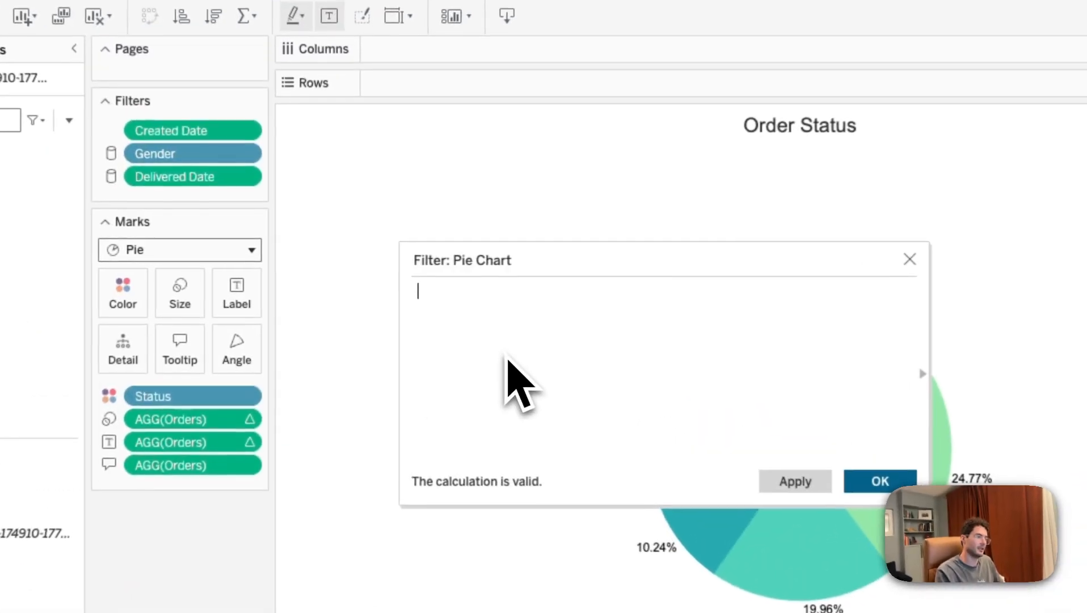
{"action": "type", "text": "CASE SH"}
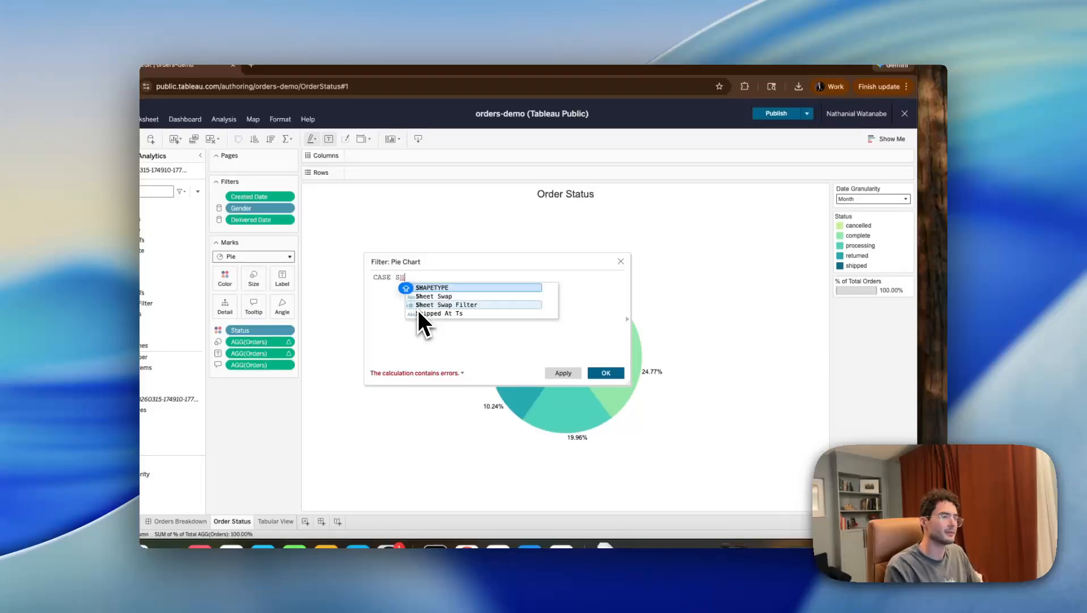
{"action": "key", "text": "Down"}
{"action": "key", "text": "Down"}
{"action": "key", "text": "Down"}
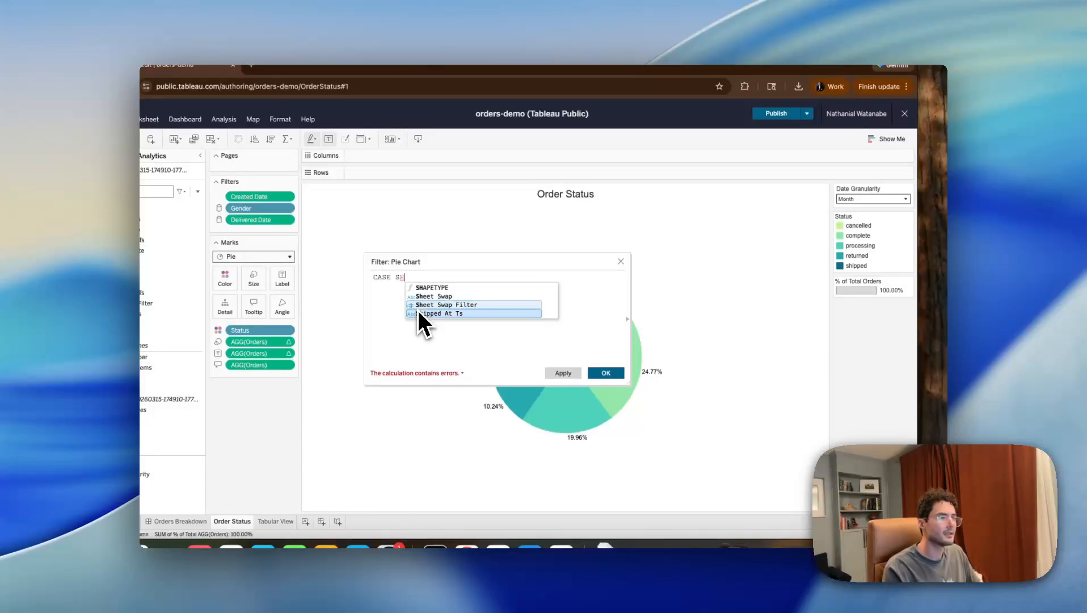
{"action": "key", "text": "Up"}
{"action": "key", "text": "Up"}
{"action": "key", "text": "Return"}
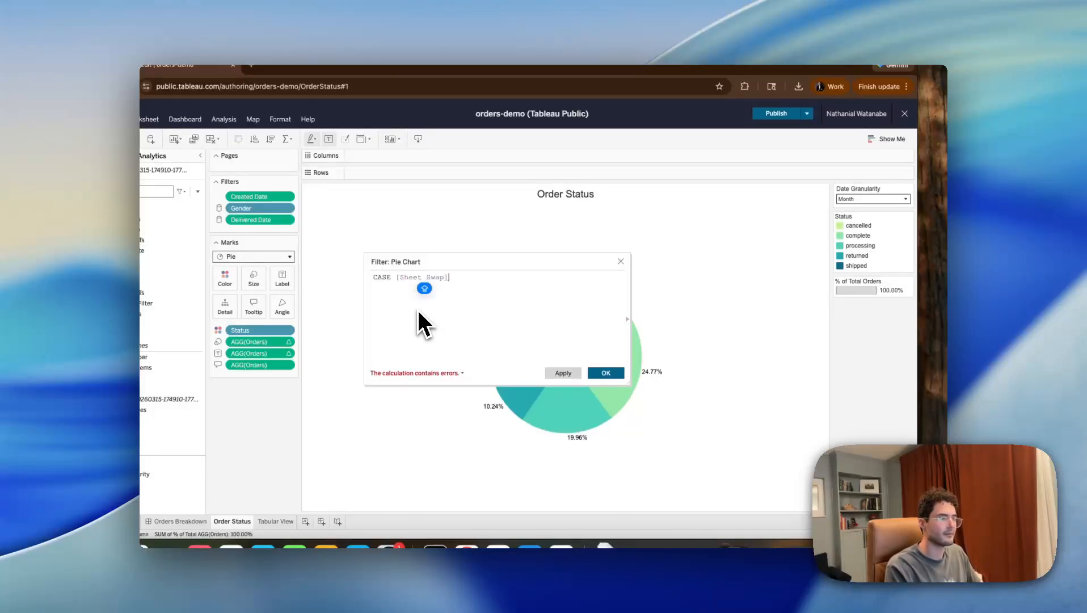
{"action": "type", "text": "="}
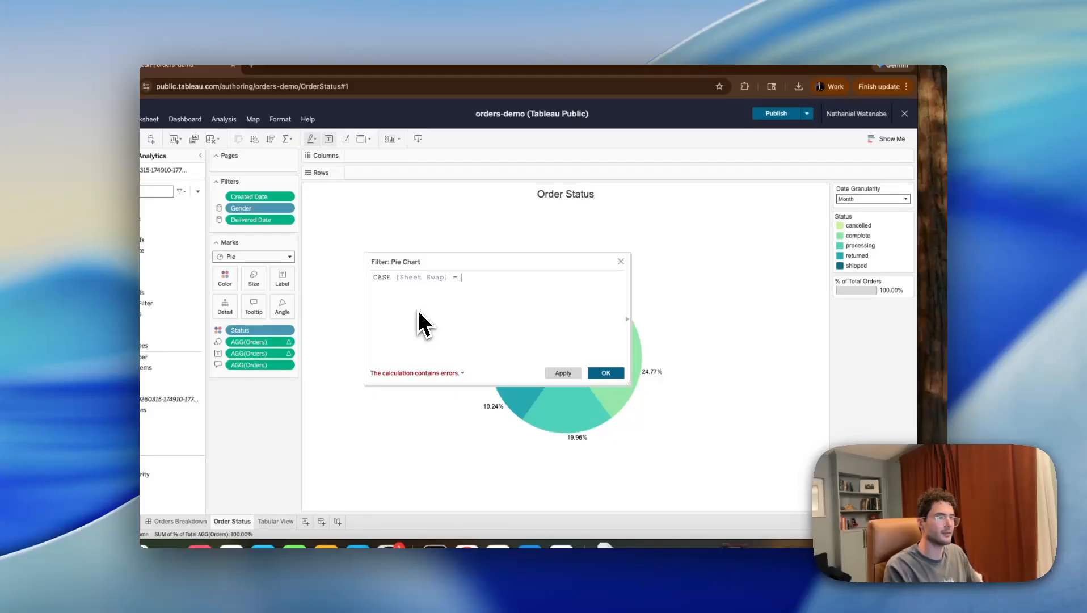
{"action": "type", "text": " 'Pie Chart"}
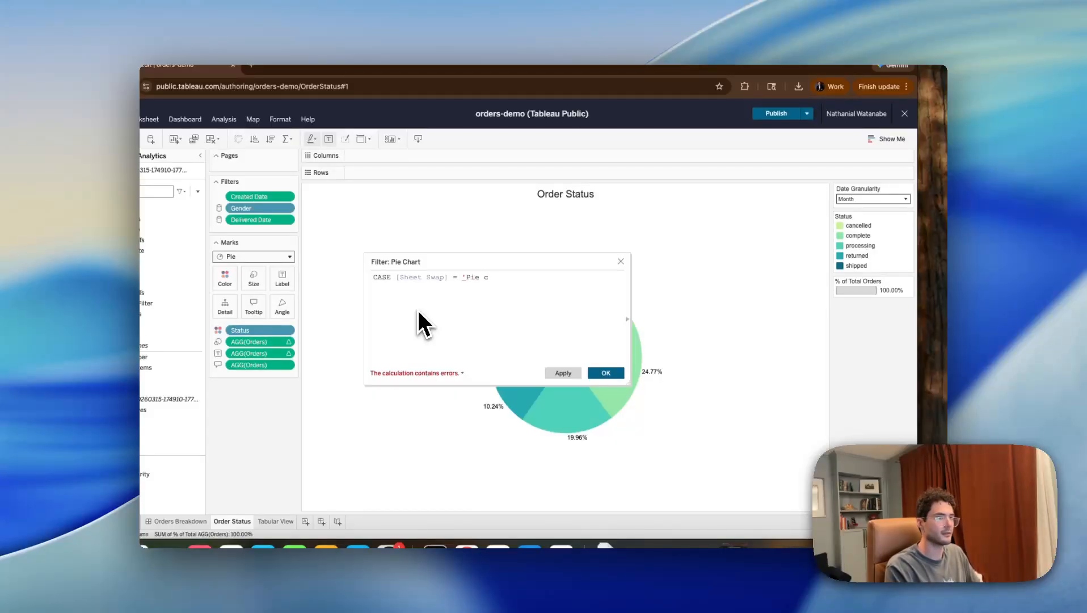
{"action": "type", "text": "' THEN TRUE "}
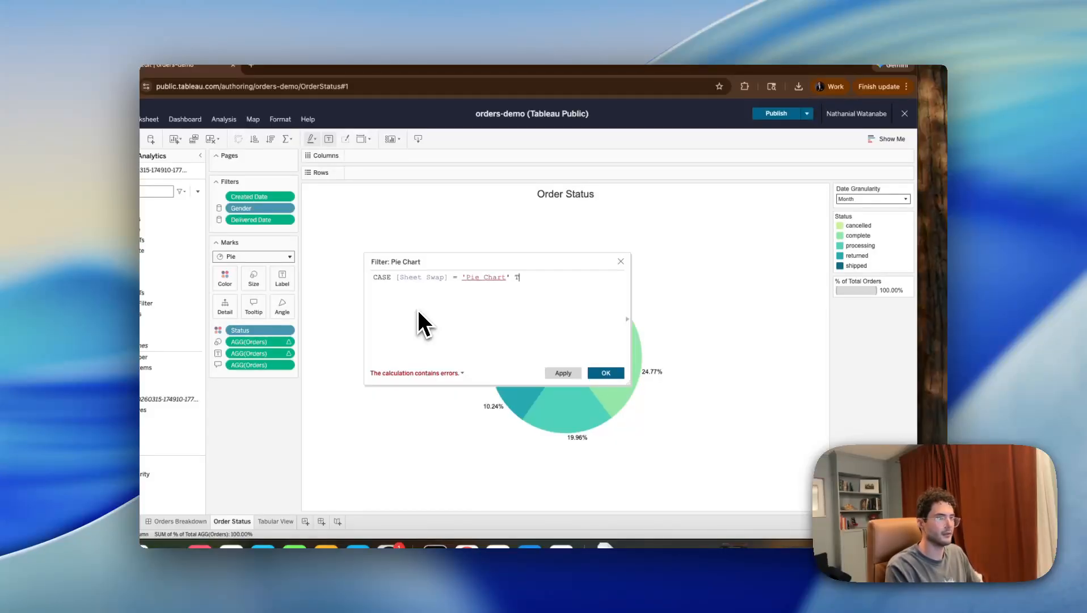
{"action": "type", "text": "ELSE FALSE END"}
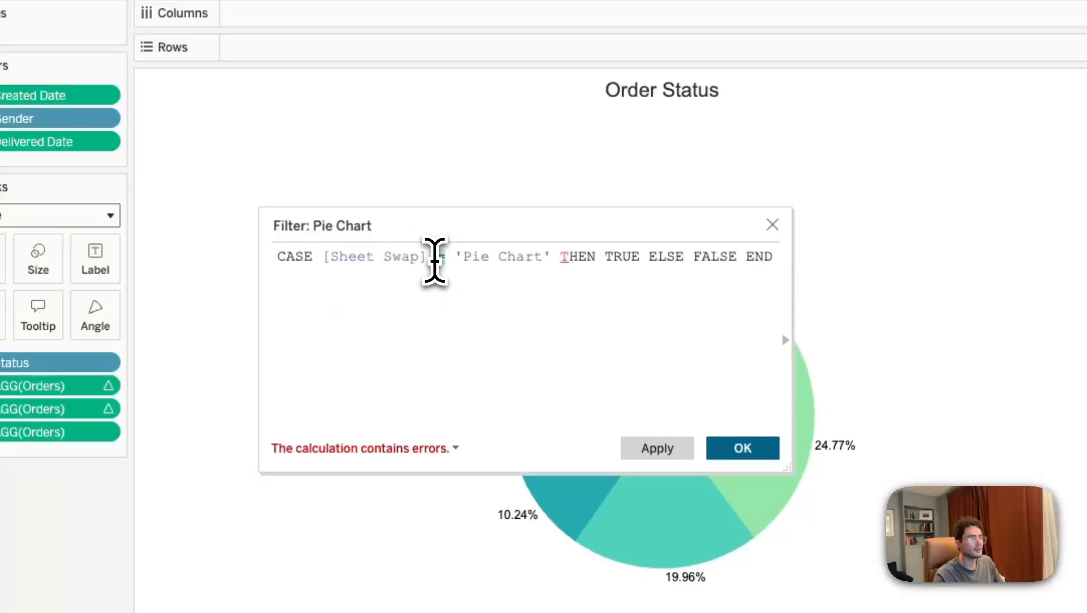
Replace the equals sign after [Sheet Swap] with WHEN in the Filter: Pie Chart formula
{"action": "key", "text": "Caps_Lock"}
{"action": "key", "text": "BackSpace"}
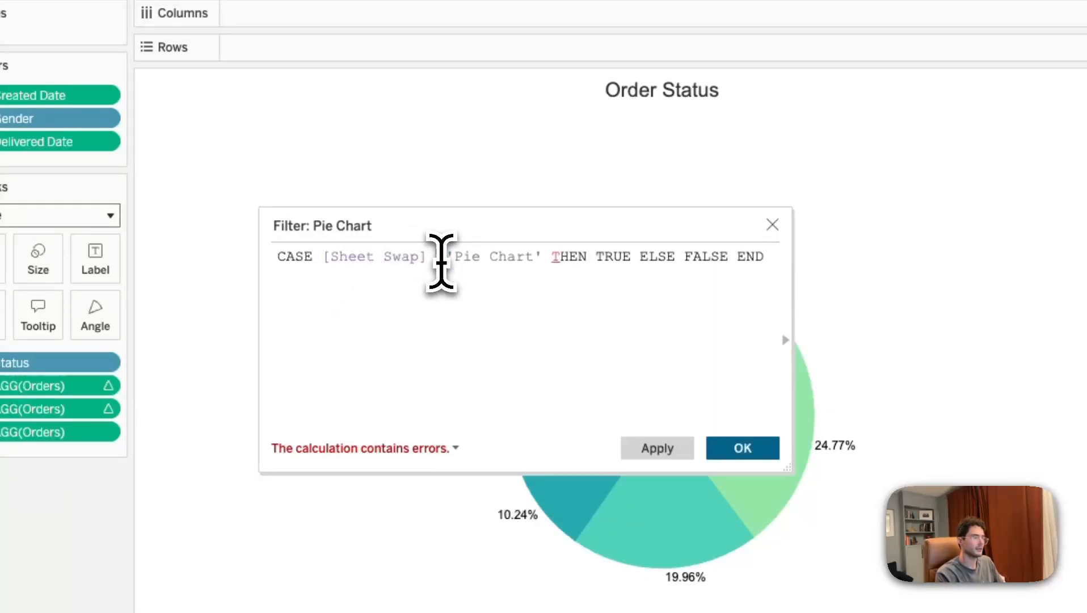
{"action": "key", "text": "Caps_Lock"}
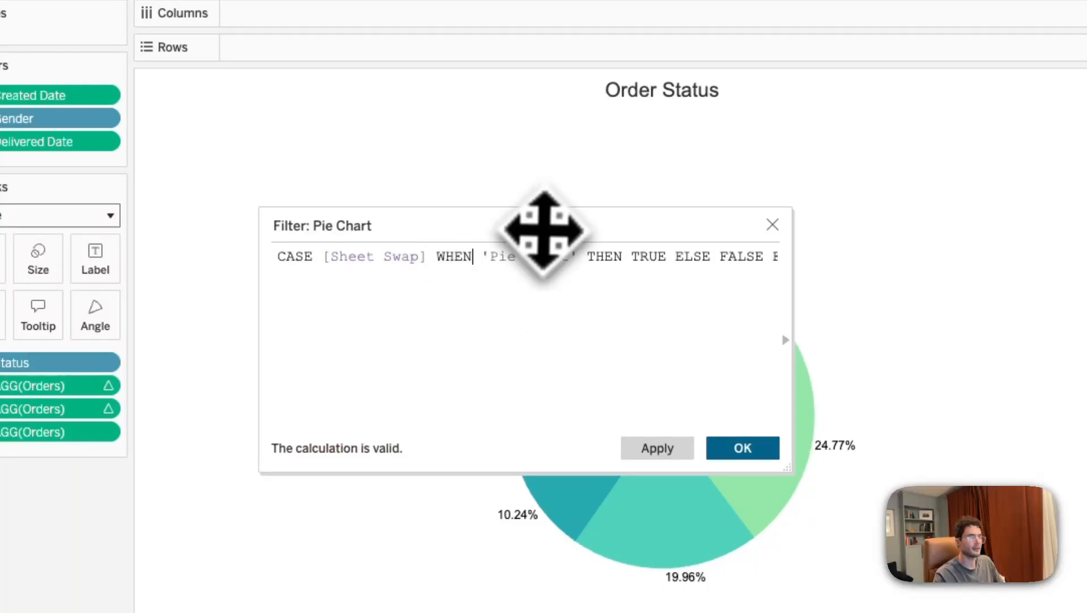
Widen the calculation editor to show the whole formula and save the Filter: Pie Chart calculated field
{"action": "left_click_drag", "start_coordinate": [546, 229], "coordinate": [461, 181]}
{"action": "left_click_drag", "start_coordinate": [698, 423], "coordinate": [1086, 448]}
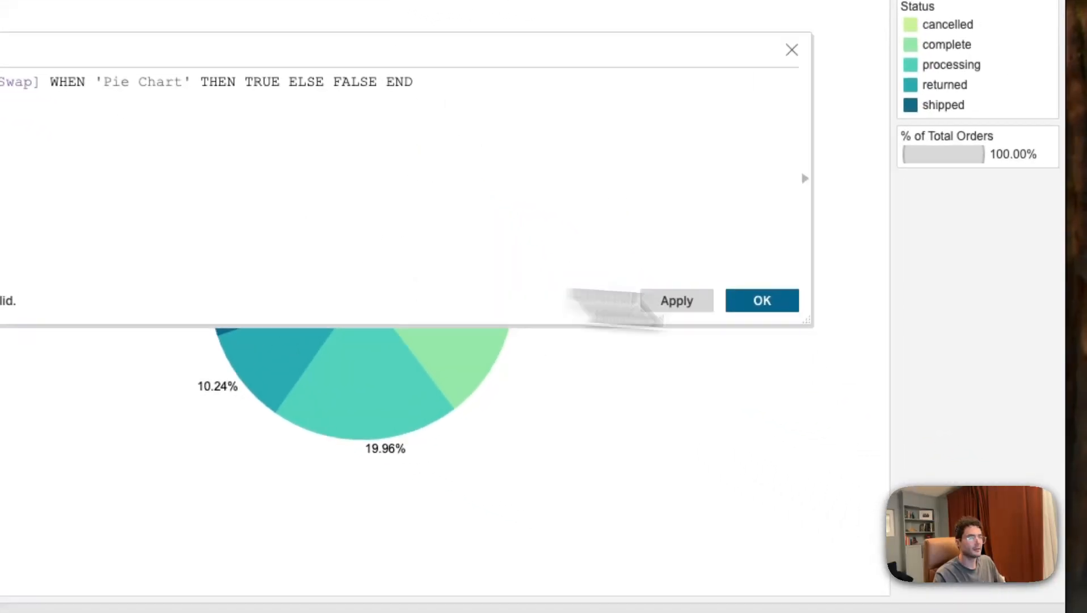
{"action": "left_click_drag", "start_coordinate": [812, 326], "coordinate": [691, 254]}
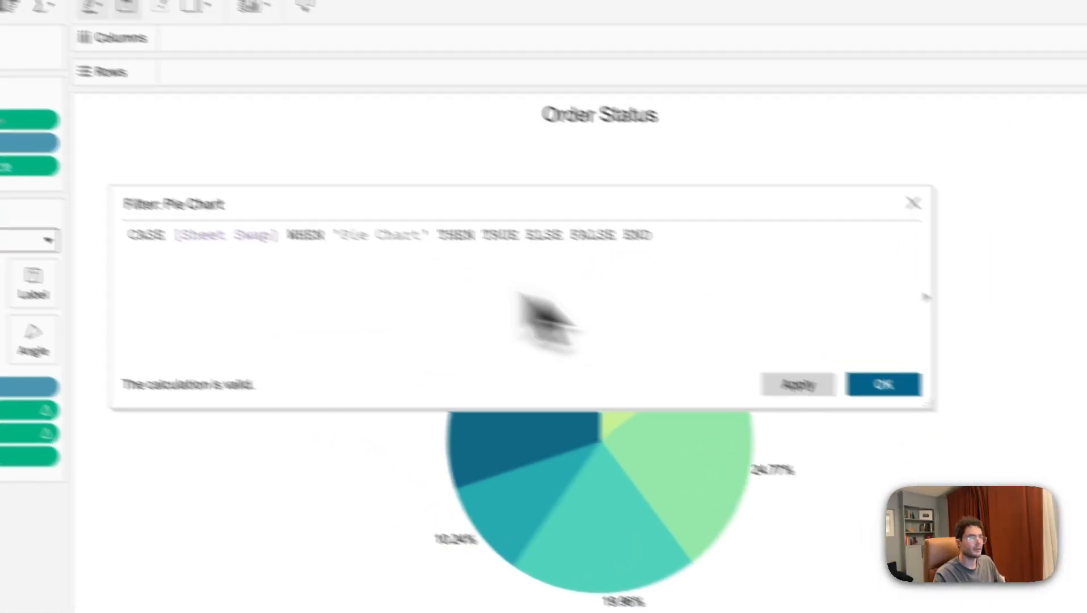
{"action": "left_click", "coordinate": [839, 368]}
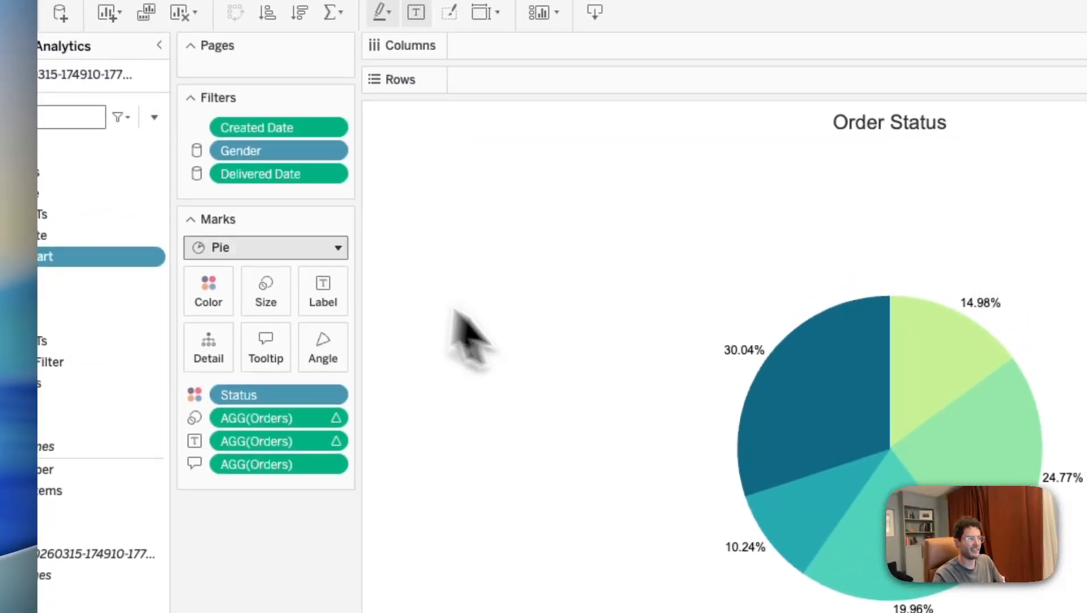
Duplicate the Filter: Pie Chart calculated field and open the copy for editing
{"action": "left_click", "coordinate": [154, 256]}
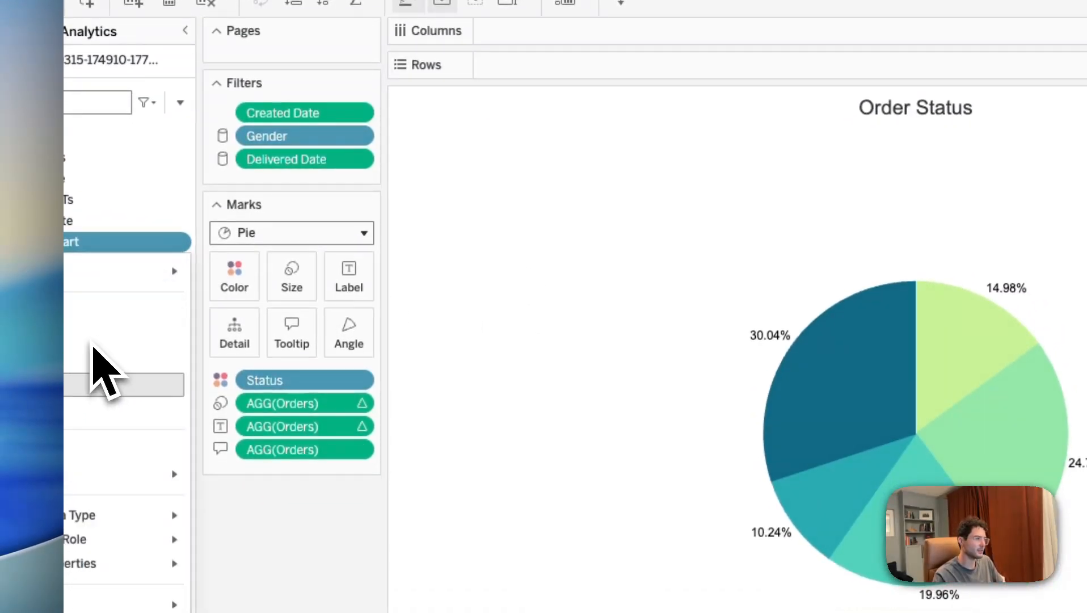
{"action": "left_click", "coordinate": [93, 355]}
{"action": "left_click", "coordinate": [180, 264]}
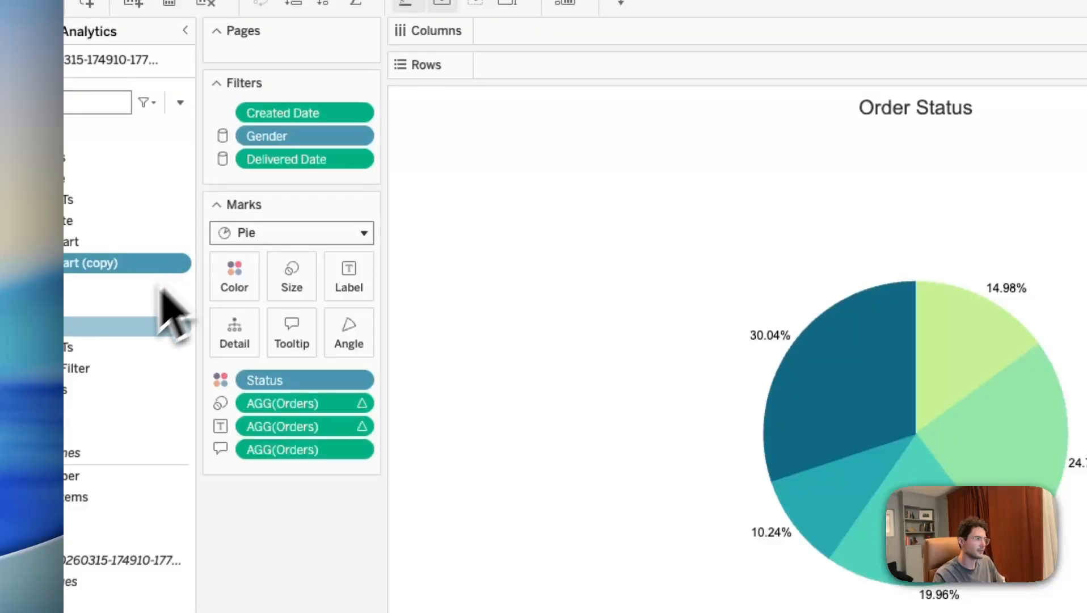
{"action": "left_click", "coordinate": [71, 356]}
{"action": "type", "text": "CASE [Sheet Swap] WHEN 'Pie Chart' THEN TRUE ELSE FALSE END"}
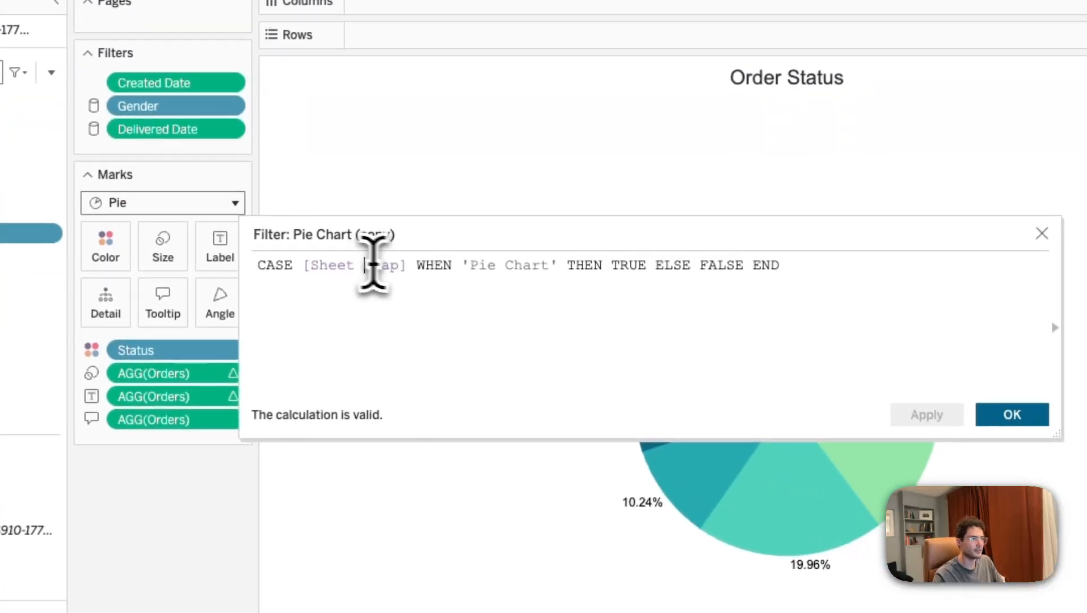
Replace 'Pie Chart' with 'Tabular View' in the copied formula, rename the field Filter: Tabular View and save it
{"action": "left_click_drag", "start_coordinate": [547, 267], "coordinate": [469, 269]}
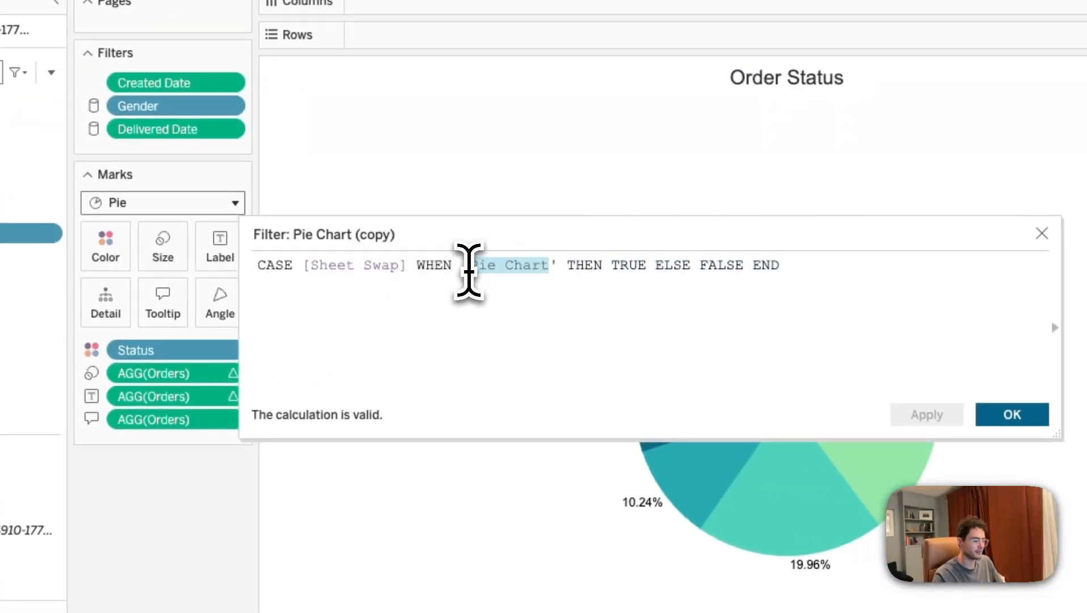
{"action": "type", "text": "Tabular View"}
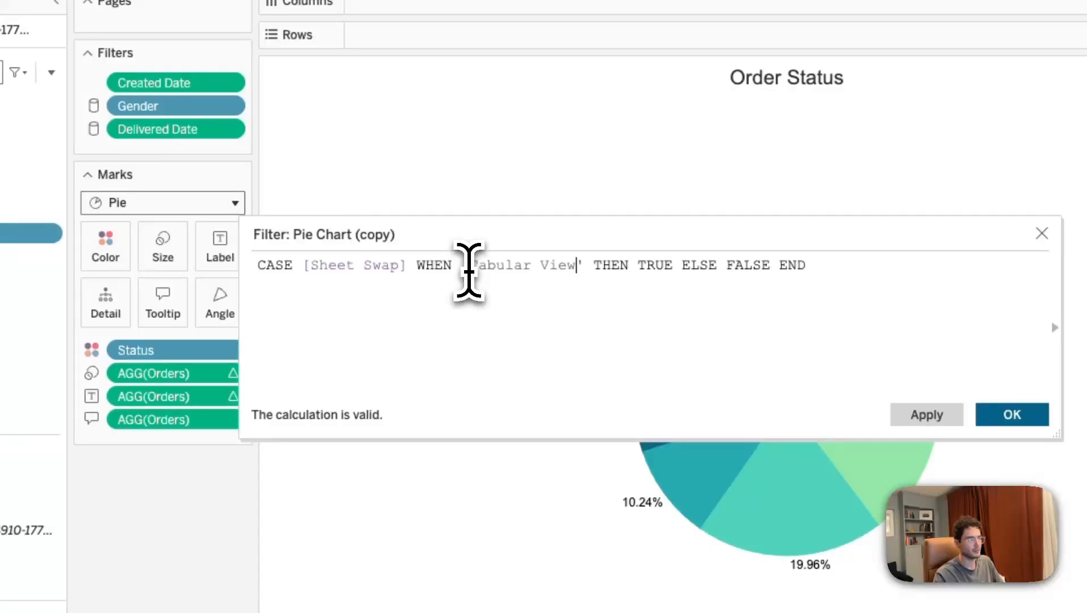
{"action": "left_click", "coordinate": [313, 234]}
{"action": "left_click_drag", "start_coordinate": [395, 229], "coordinate": [320, 237]}
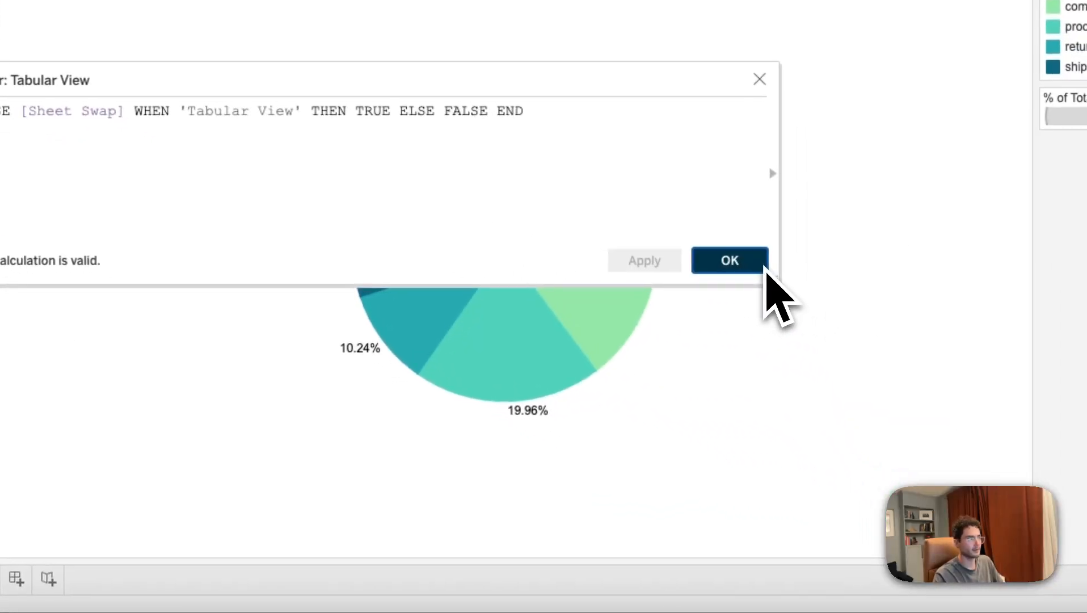
{"action": "left_click", "coordinate": [1021, 414]}
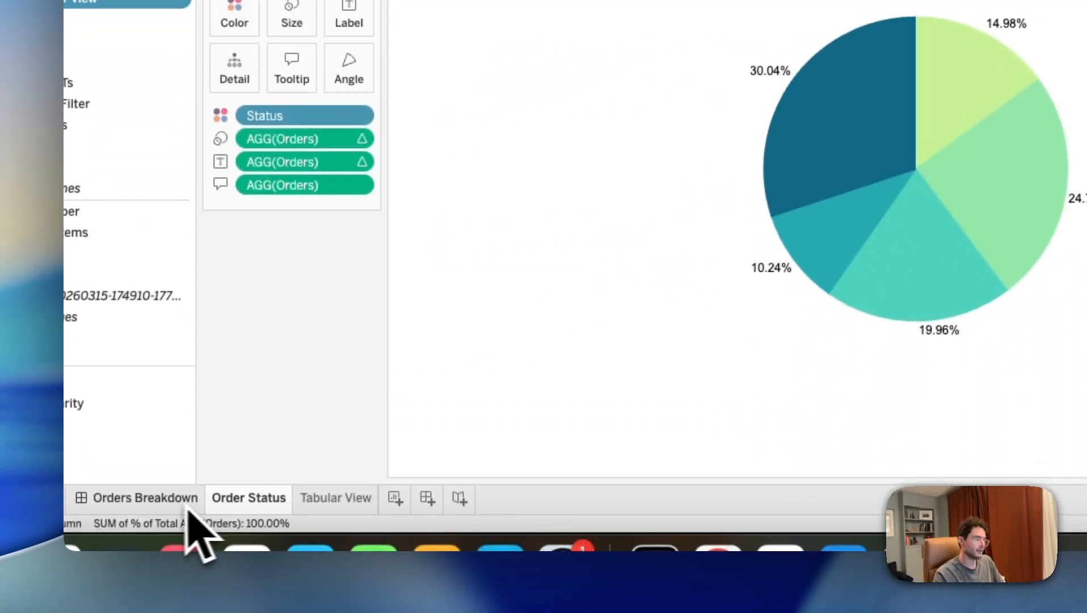
Return to the Orders Breakdown dashboard and open the layout settings of the Order Status sheet
{"action": "left_click", "coordinate": [185, 502]}
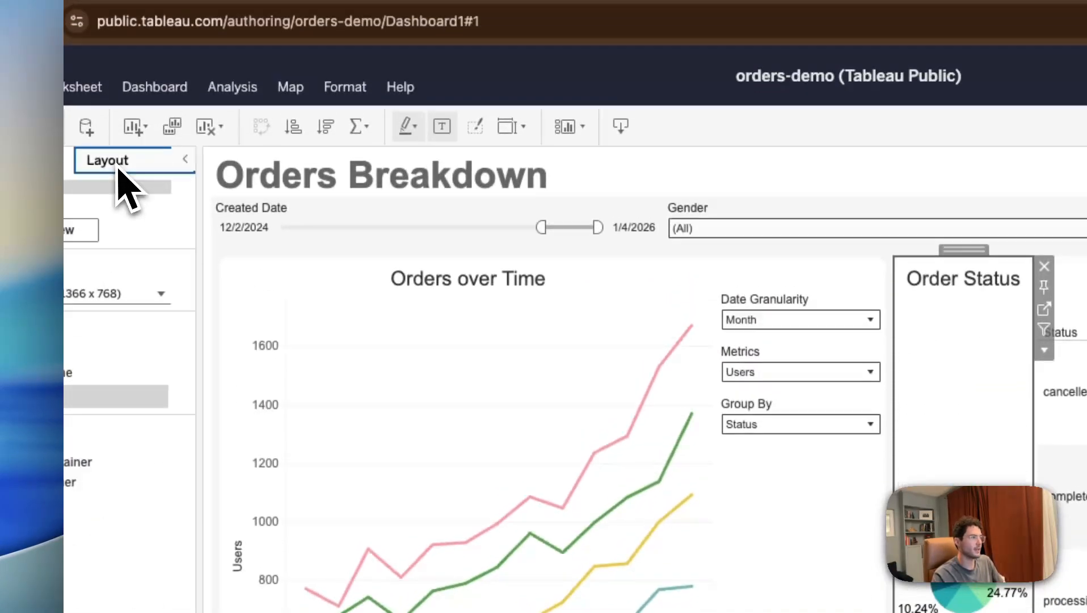
{"action": "left_click", "coordinate": [120, 171]}
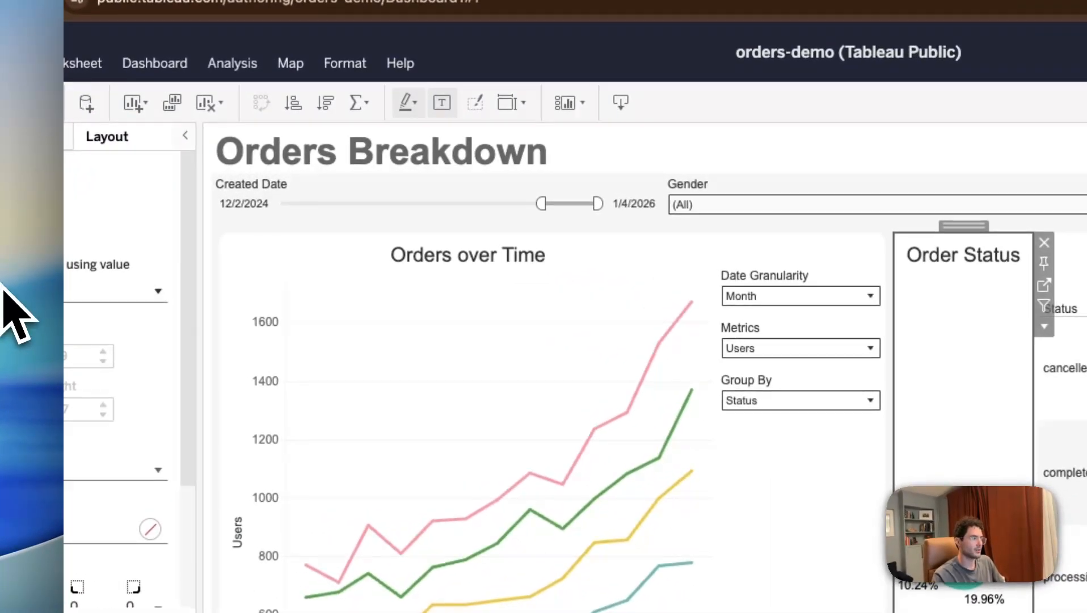
{"action": "left_click", "coordinate": [52, 293]}
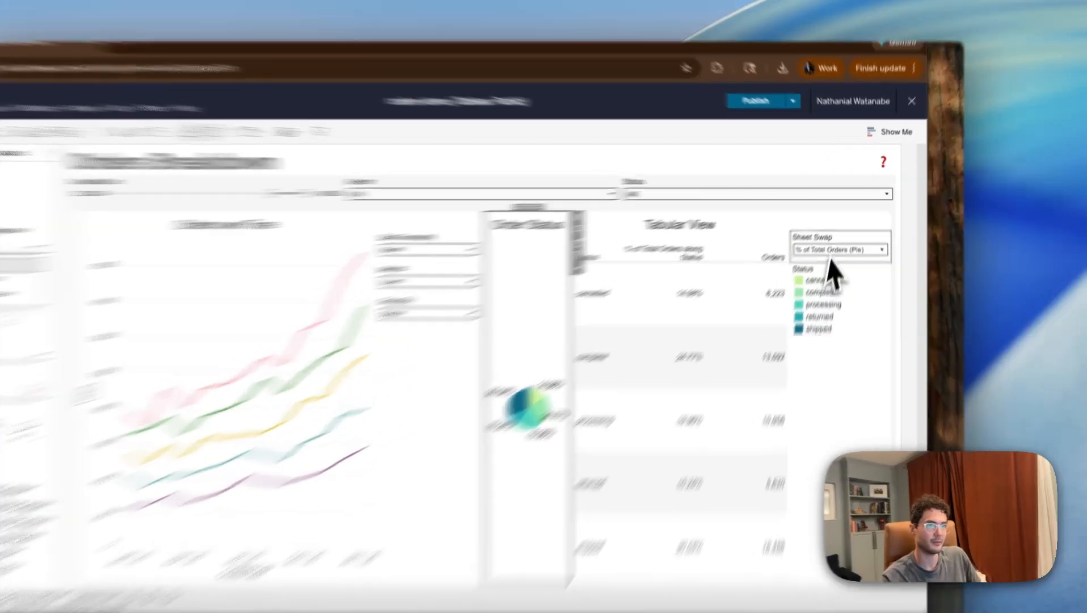
{"action": "left_click", "coordinate": [848, 236]}
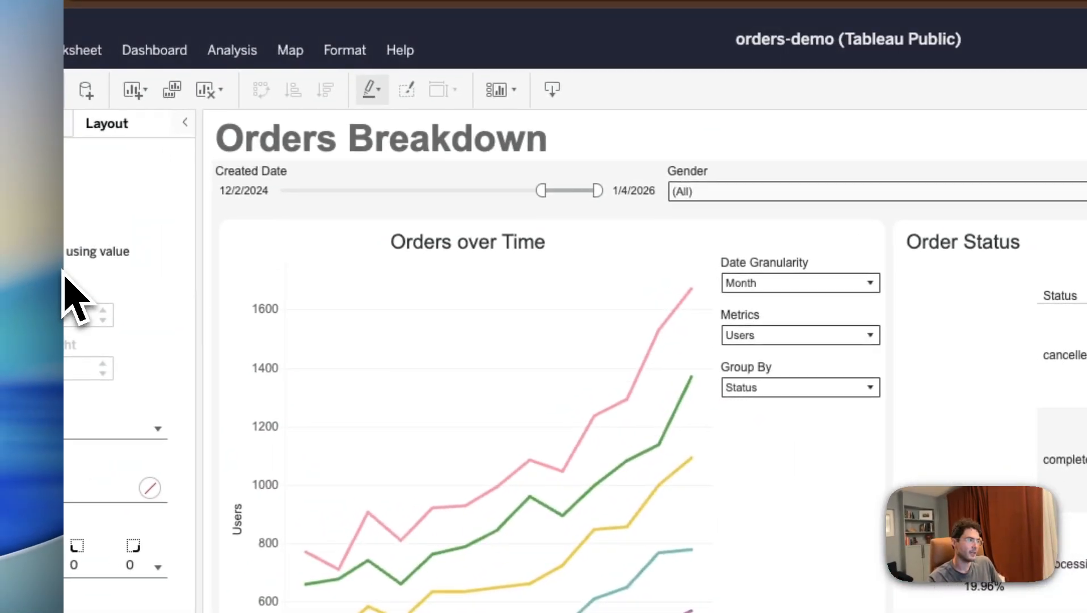
{"action": "left_click", "coordinate": [0, 251]}
{"action": "left_click", "coordinate": [8, 279]}
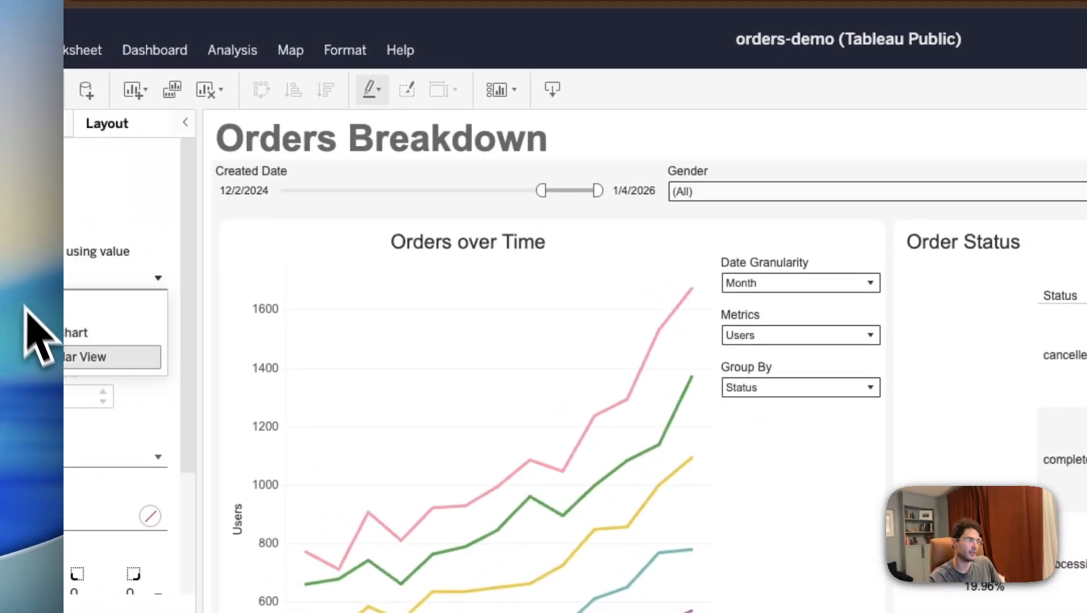
{"action": "left_click", "coordinate": [67, 366]}
{"action": "left_click", "coordinate": [823, 294]}
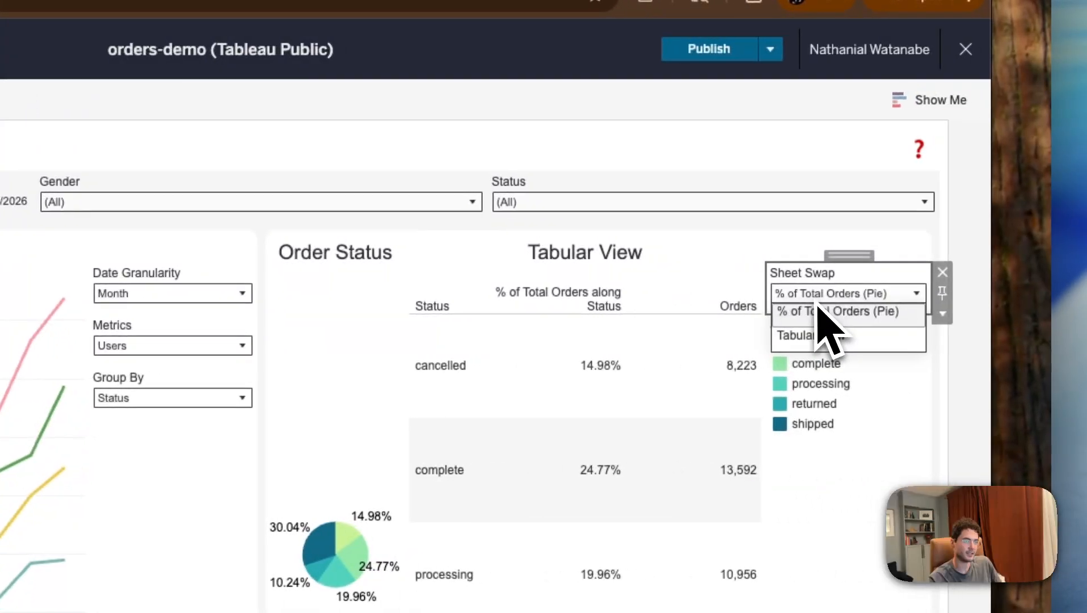
{"action": "left_click", "coordinate": [813, 338]}
{"action": "left_click", "coordinate": [34, 278]}
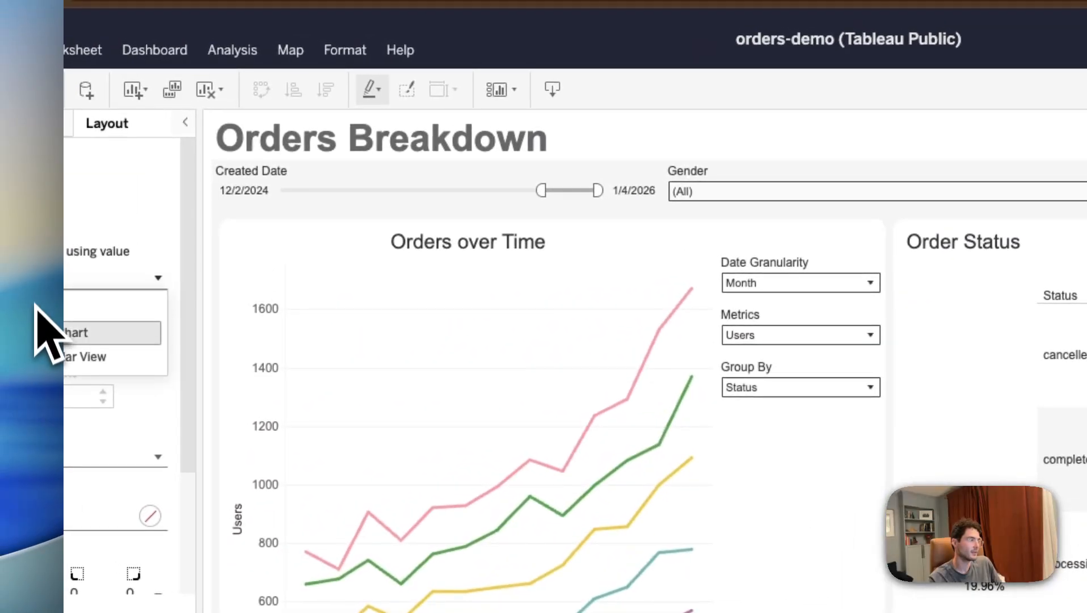
{"action": "left_click", "coordinate": [33, 349]}
Select the Order Status sheet on the dashboard and control its visibility using the Filter: Pie Chart value
{"action": "left_click", "coordinate": [996, 280]}
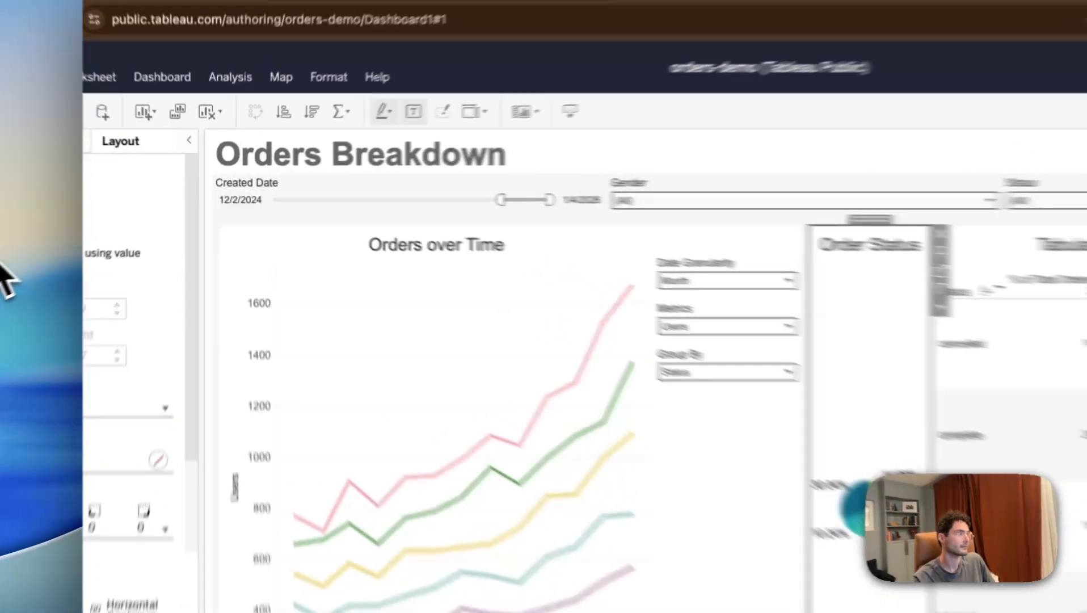
{"action": "left_click", "coordinate": [86, 219]}
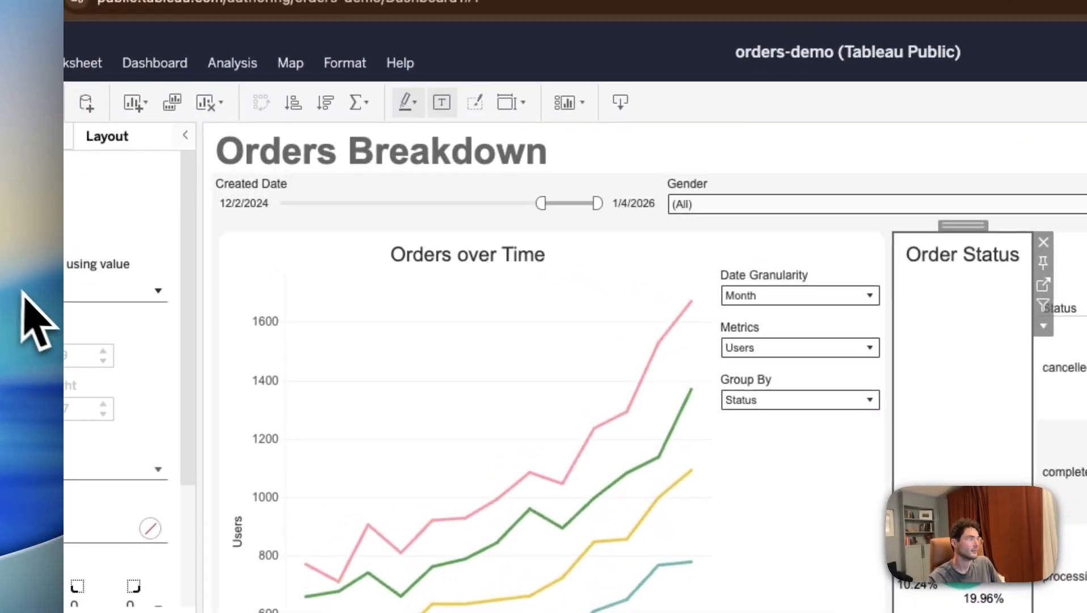
{"action": "left_click", "coordinate": [119, 234]}
{"action": "left_click", "coordinate": [33, 352]}
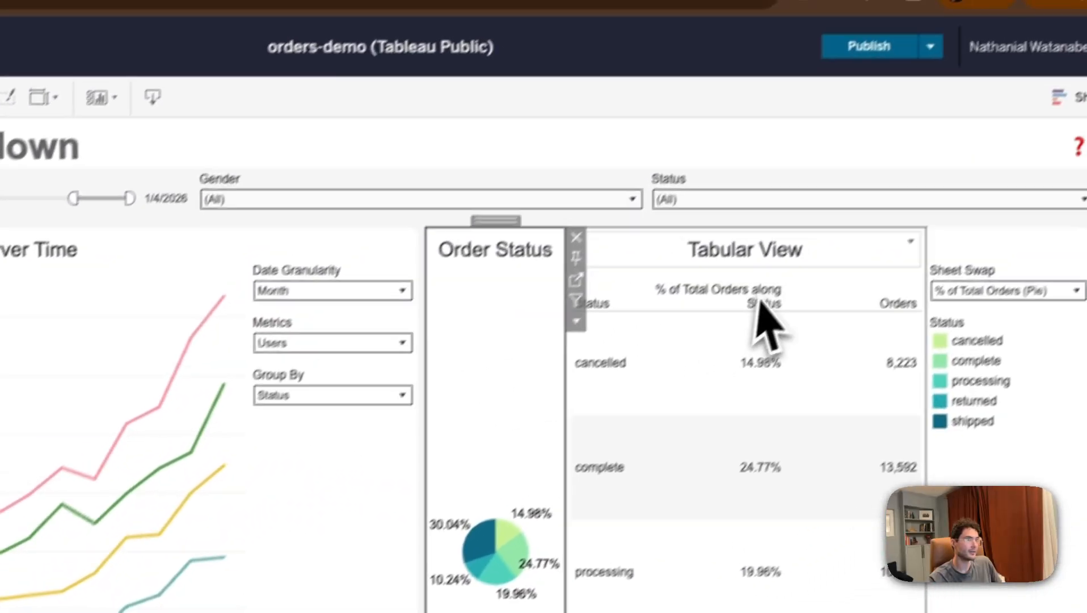
Select the Tabular View sheet on the dashboard and control its visibility using the Filter: Tabular View value
{"action": "left_click", "coordinate": [642, 272]}
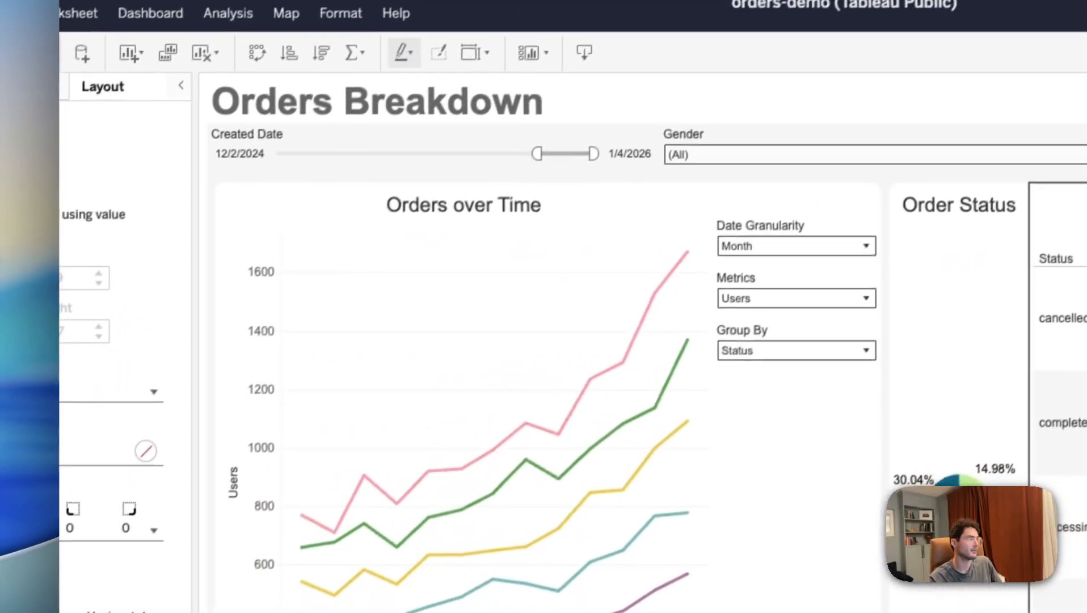
{"action": "left_click", "coordinate": [27, 242]}
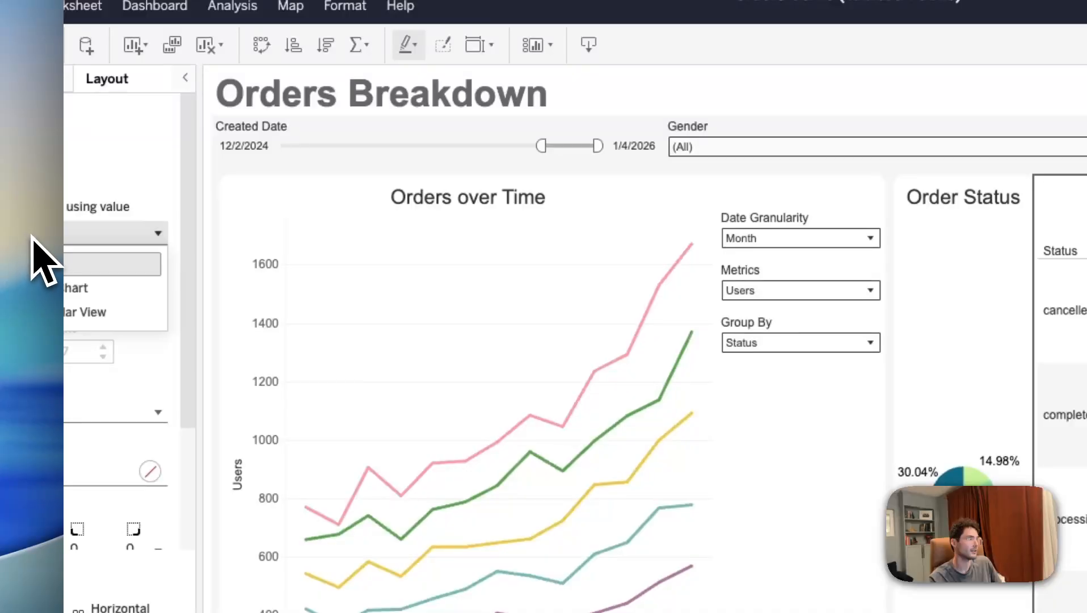
{"action": "left_click", "coordinate": [41, 320]}
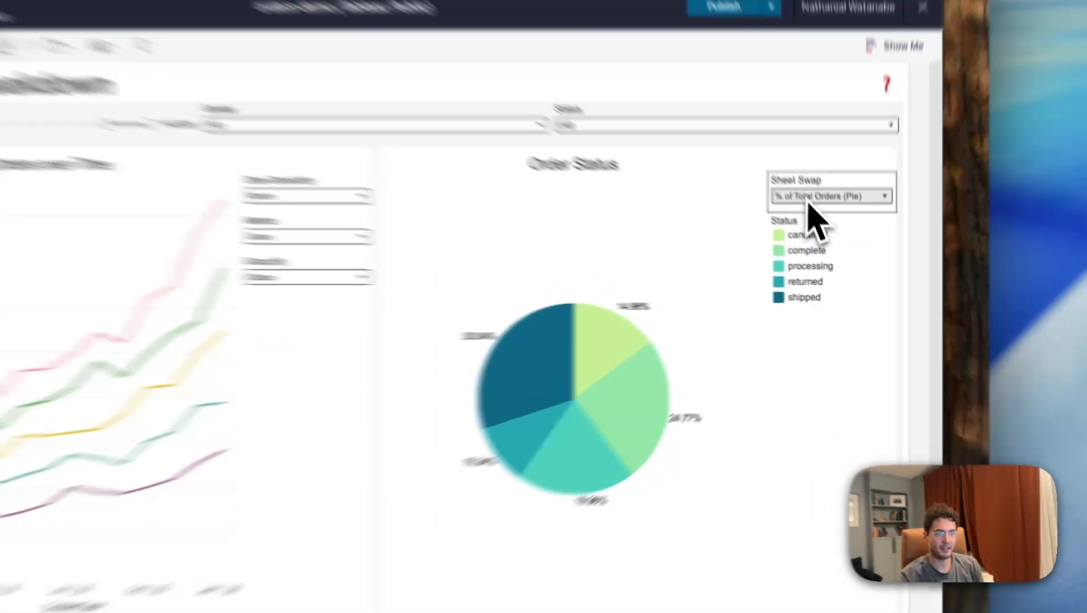
Test the sheet swap by switching Sheet Swap to Tabular View and back to % of Total Orders (Pie)
{"action": "left_click", "coordinate": [809, 199]}
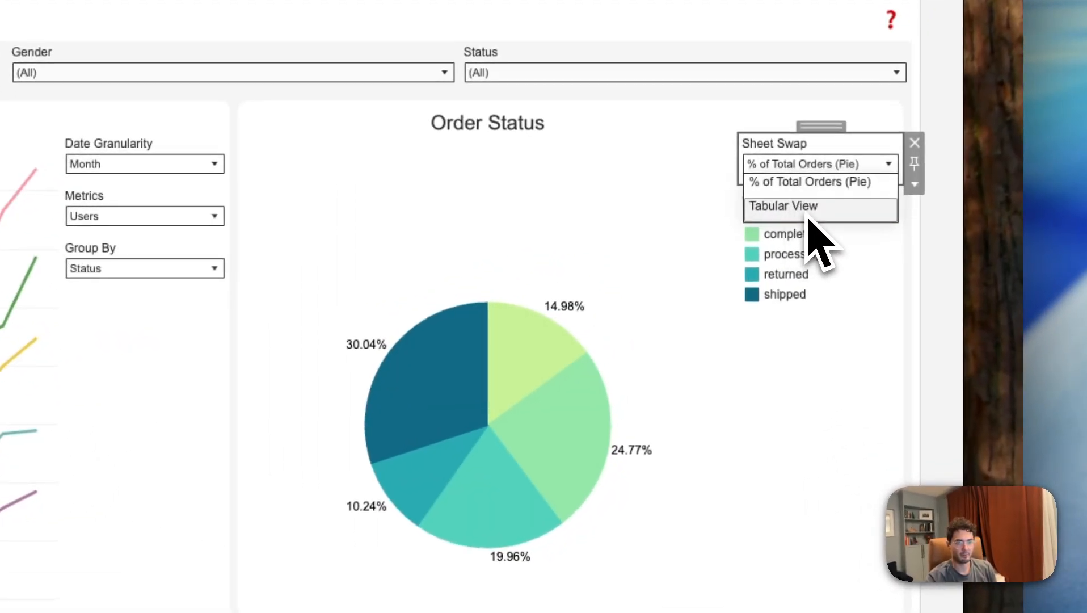
{"action": "left_click", "coordinate": [797, 215]}
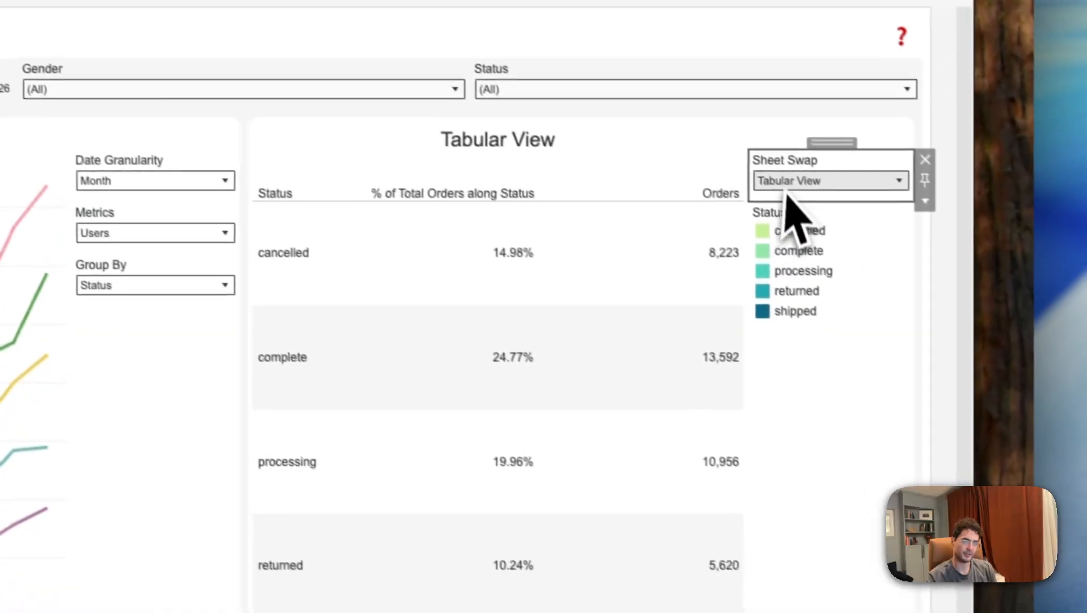
{"action": "left_click", "coordinate": [878, 175]}
{"action": "left_click", "coordinate": [793, 195]}
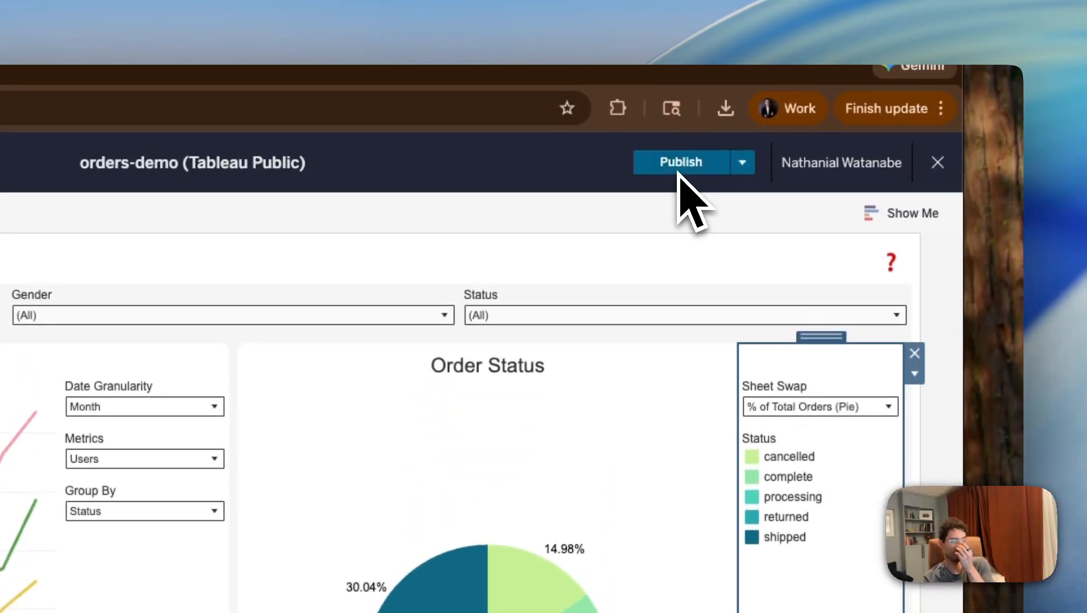
Publish the orders-demo workbook and look over the published Orders Breakdown dashboard
{"action": "left_click", "coordinate": [679, 169]}
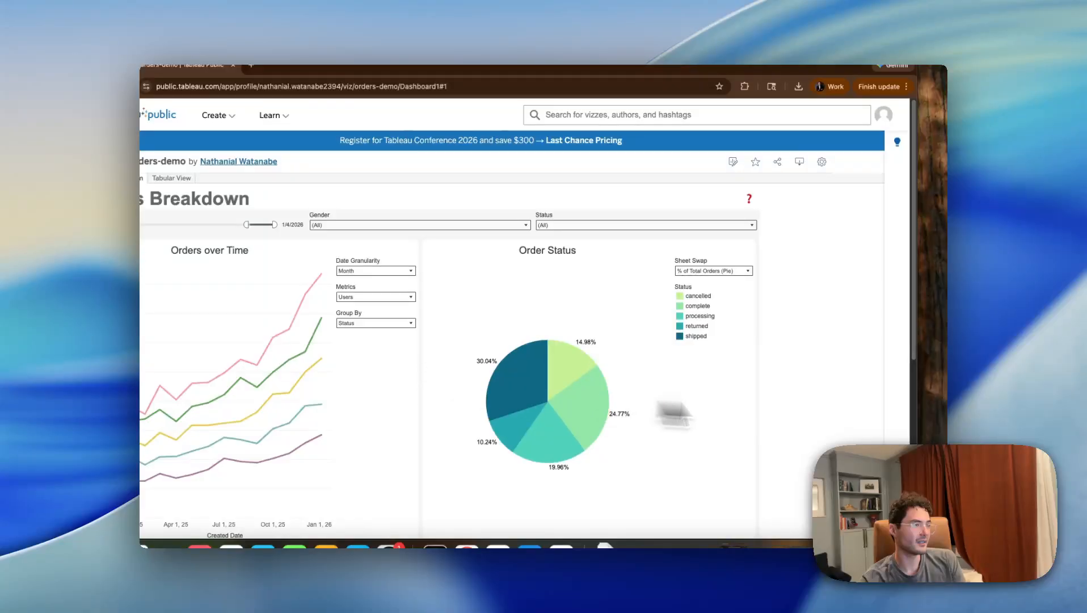
{"action": "scroll", "coordinate": [473, 347], "scroll_direction": "down", "scroll_amount": 5}
{"action": "scroll", "coordinate": [432, 364], "scroll_direction": "up", "scroll_amount": 5}
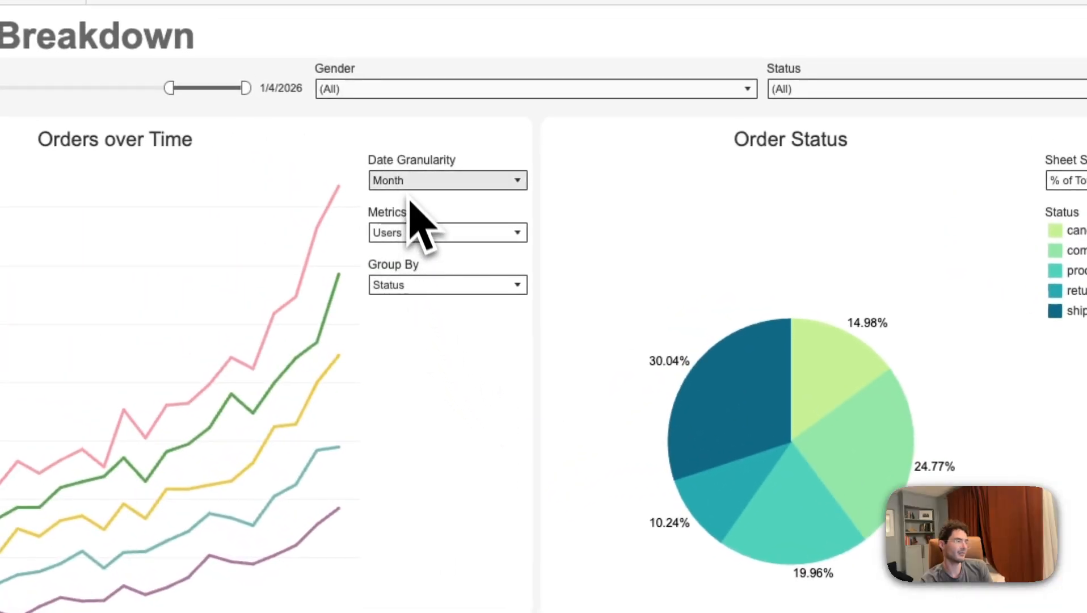
Set the Metrics parameter to Orders for the Orders over Time chart on the published dashboard
{"action": "left_click", "coordinate": [423, 233]}
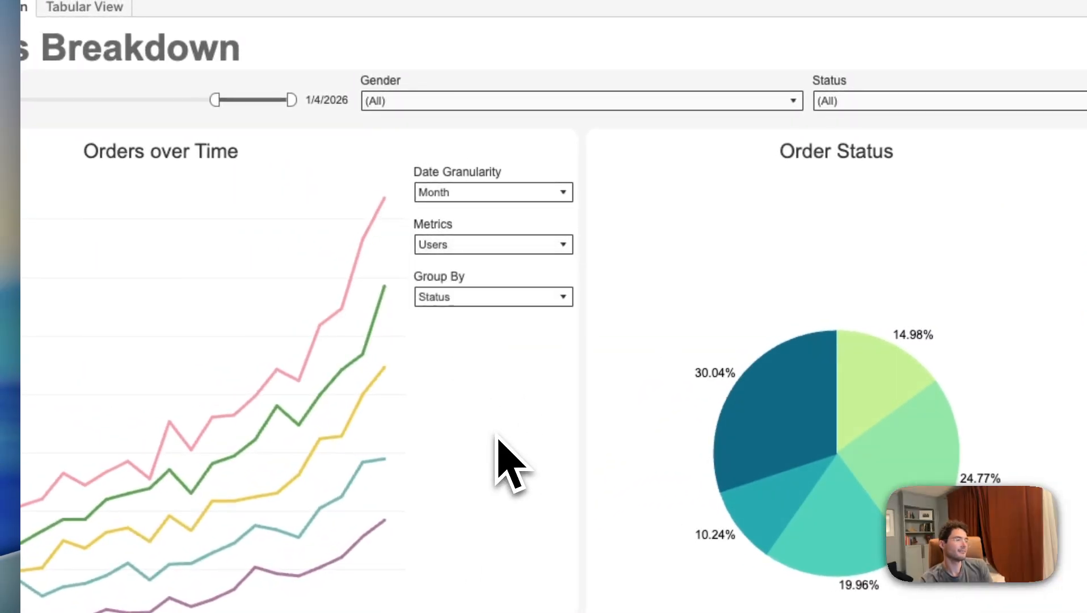
{"action": "left_click", "coordinate": [455, 247]}
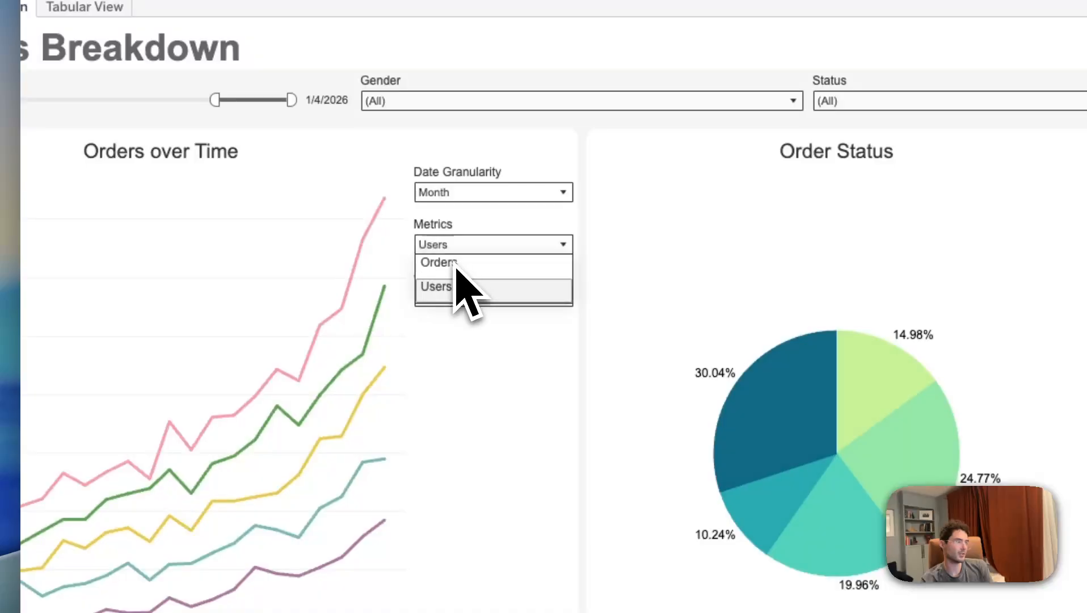
{"action": "left_click", "coordinate": [456, 262]}
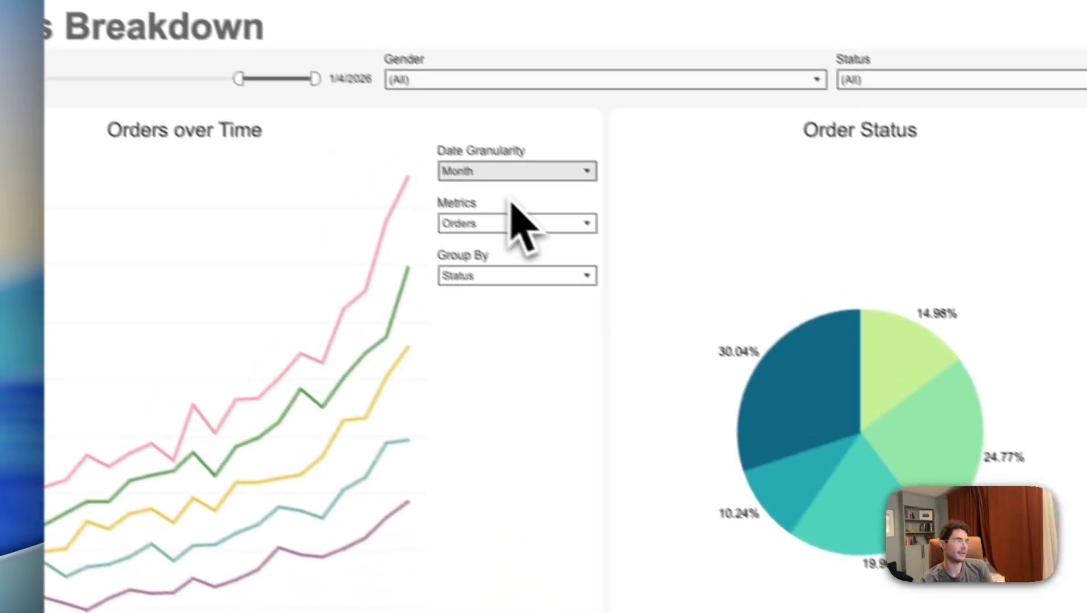
Try the Date Granularity parameter with Quarter and Day, and finish with it set to Week
{"action": "left_click", "coordinate": [536, 187]}
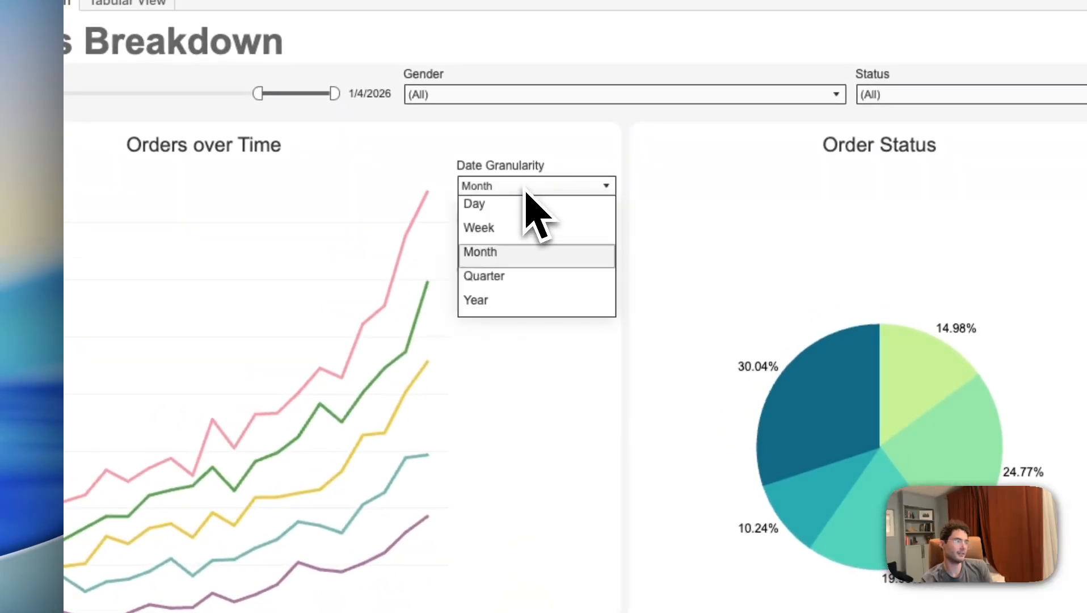
{"action": "left_click", "coordinate": [503, 277]}
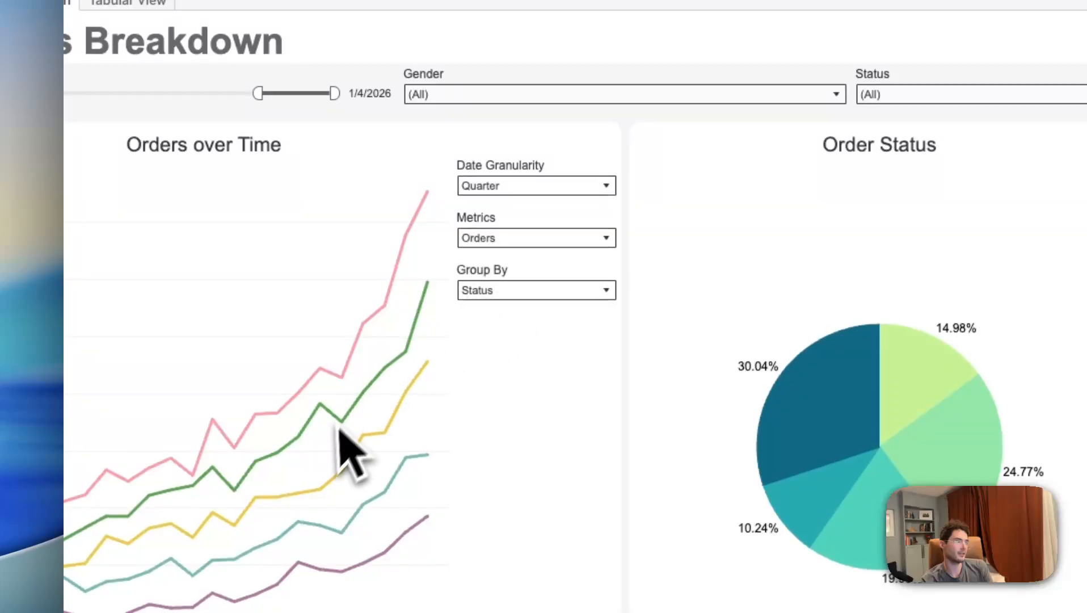
{"action": "scroll", "coordinate": [352, 448], "scroll_direction": "down", "scroll_amount": 1}
{"action": "left_click", "coordinate": [507, 171]}
{"action": "left_click", "coordinate": [502, 192]}
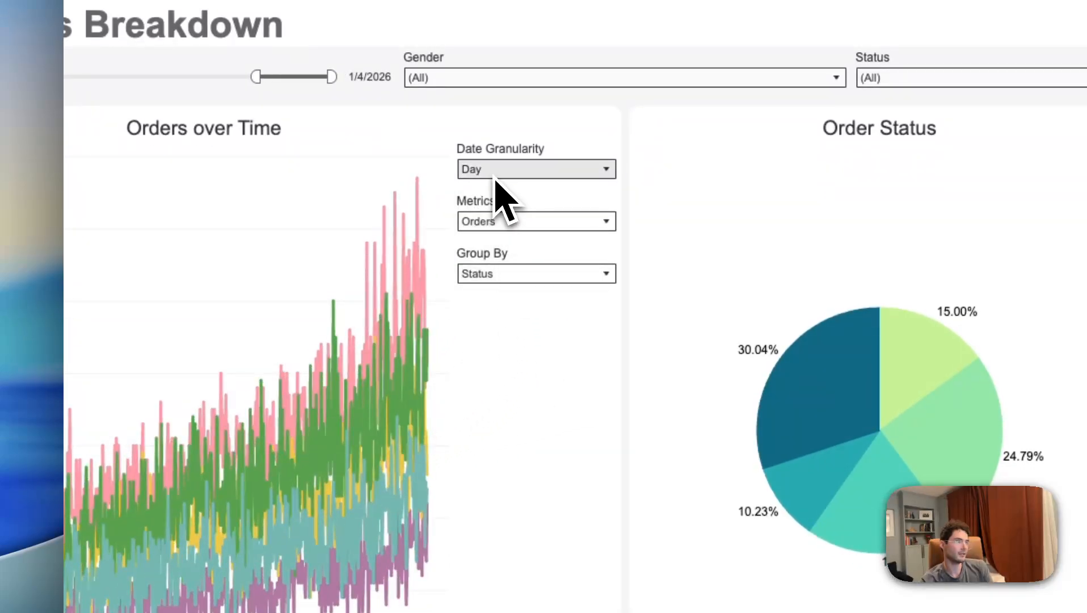
{"action": "left_click", "coordinate": [495, 173]}
{"action": "left_click", "coordinate": [498, 210]}
Try the Group By parameter of the Orders over Time chart with All, Gender and Status, and finish with it set to All
{"action": "left_click", "coordinate": [516, 273]}
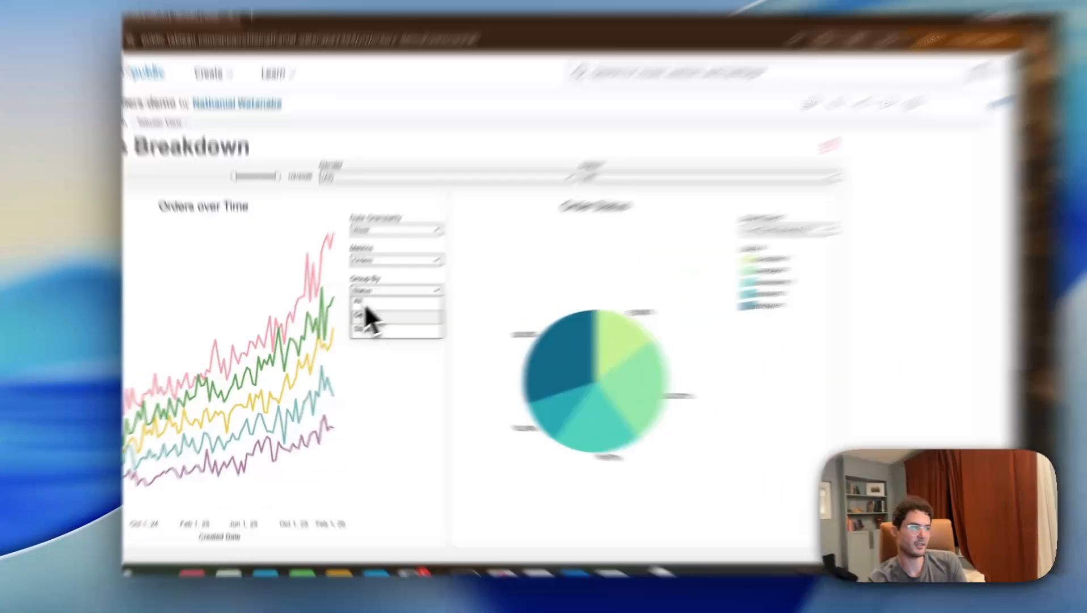
{"action": "left_click", "coordinate": [362, 302]}
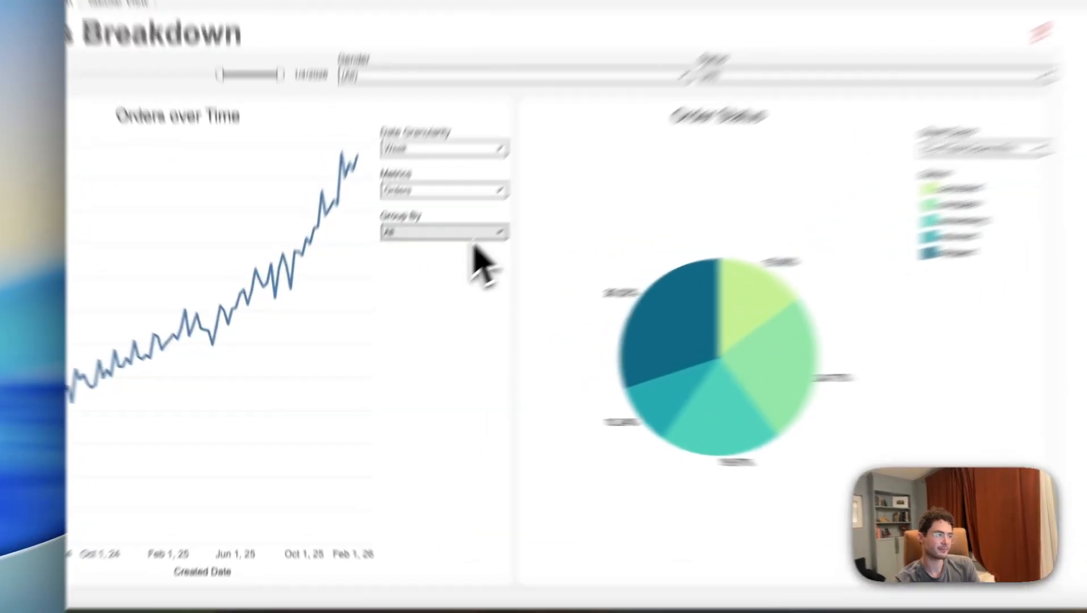
{"action": "left_click", "coordinate": [391, 303]}
{"action": "left_click", "coordinate": [385, 325]}
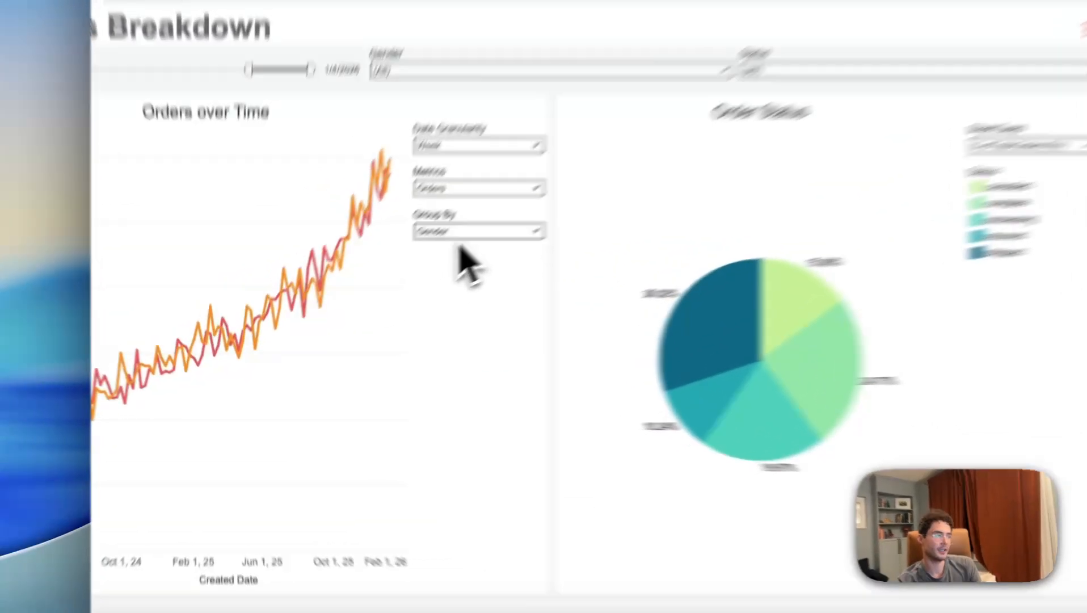
{"action": "left_click", "coordinate": [369, 303]}
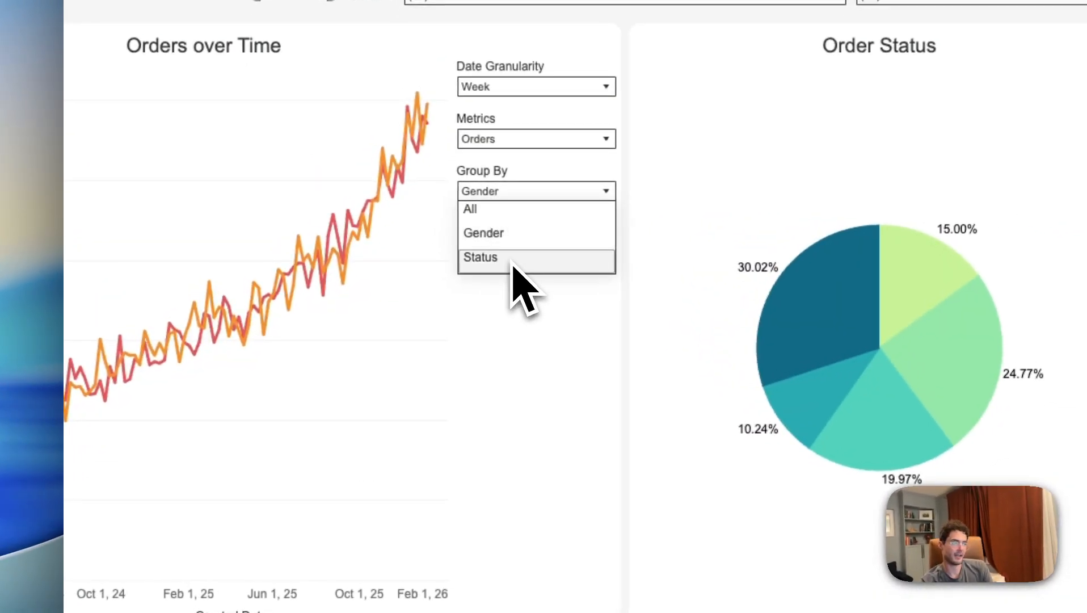
{"action": "left_click", "coordinate": [513, 264]}
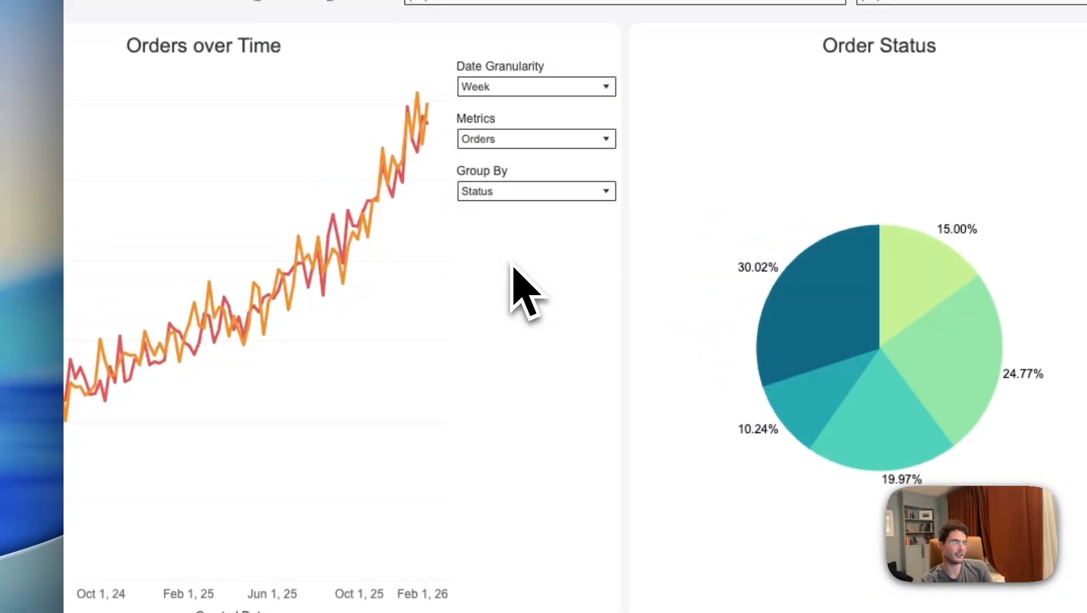
{"action": "left_click", "coordinate": [505, 196]}
{"action": "left_click", "coordinate": [509, 211]}
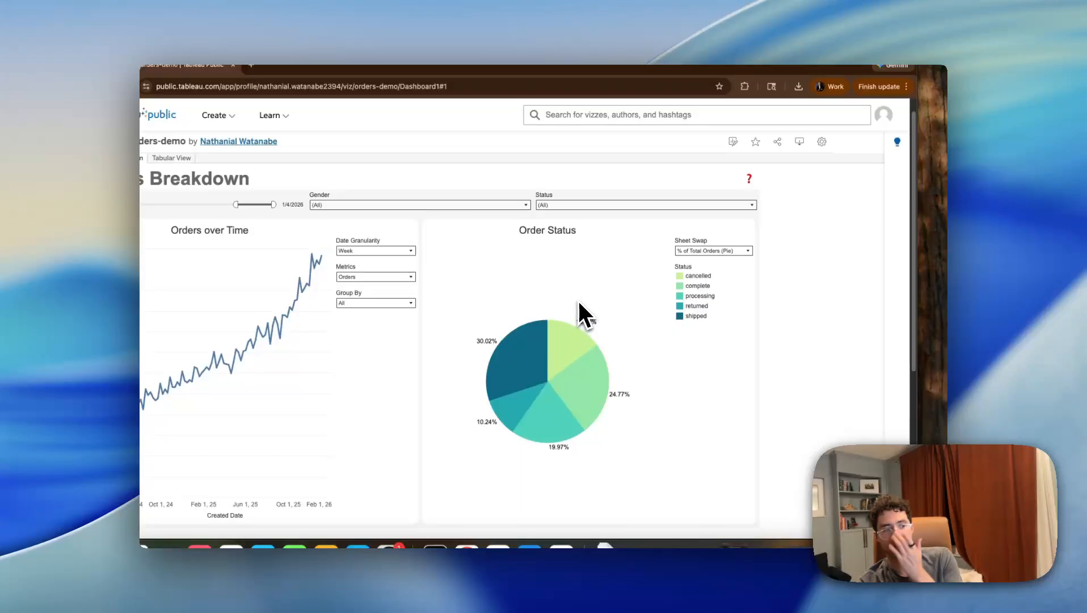
Test Sheet Swap on the published dashboard by switching to Tabular View and back to % of Total Orders (Pie)
{"action": "left_click", "coordinate": [681, 251]}
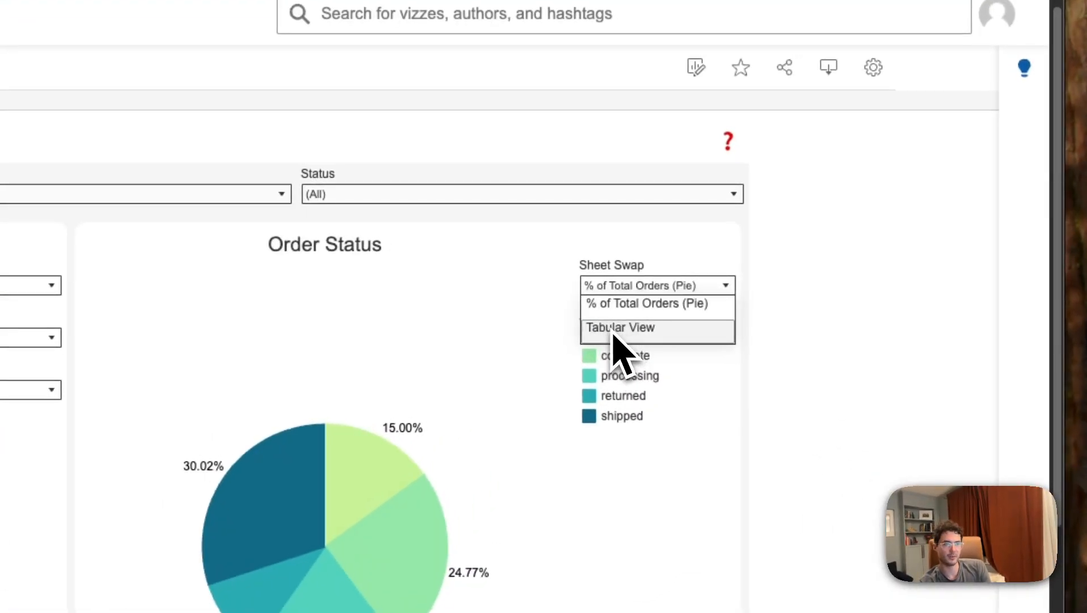
{"action": "left_click", "coordinate": [613, 335]}
{"action": "left_click", "coordinate": [614, 288]}
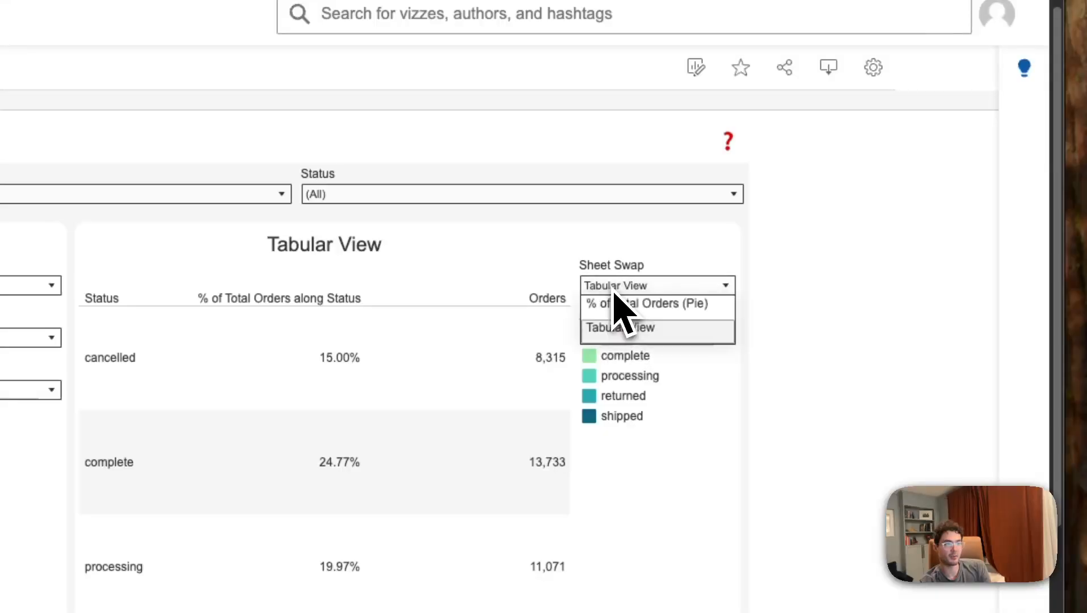
{"action": "left_click", "coordinate": [614, 304]}
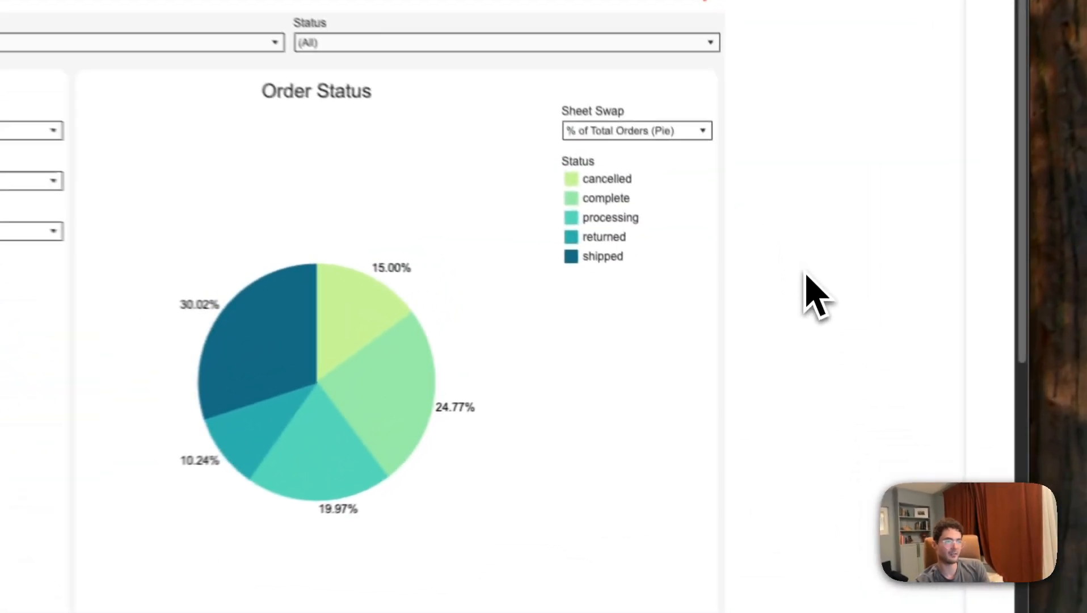
Look over the published Orders Breakdown dashboard and set its Sheet Swap parameter to Tabular View
{"action": "mouse_move", "coordinate": [566, 365]}
{"action": "scroll", "coordinate": [71, 421], "scroll_direction": "down", "scroll_amount": 5}
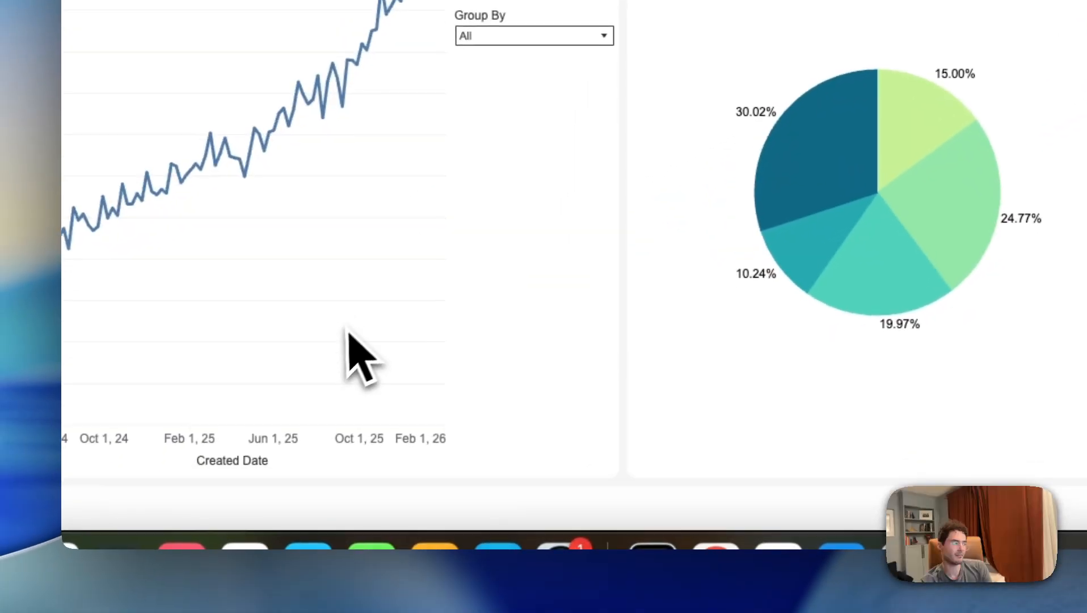
{"action": "scroll", "coordinate": [73, 419], "scroll_direction": "up", "scroll_amount": 5}
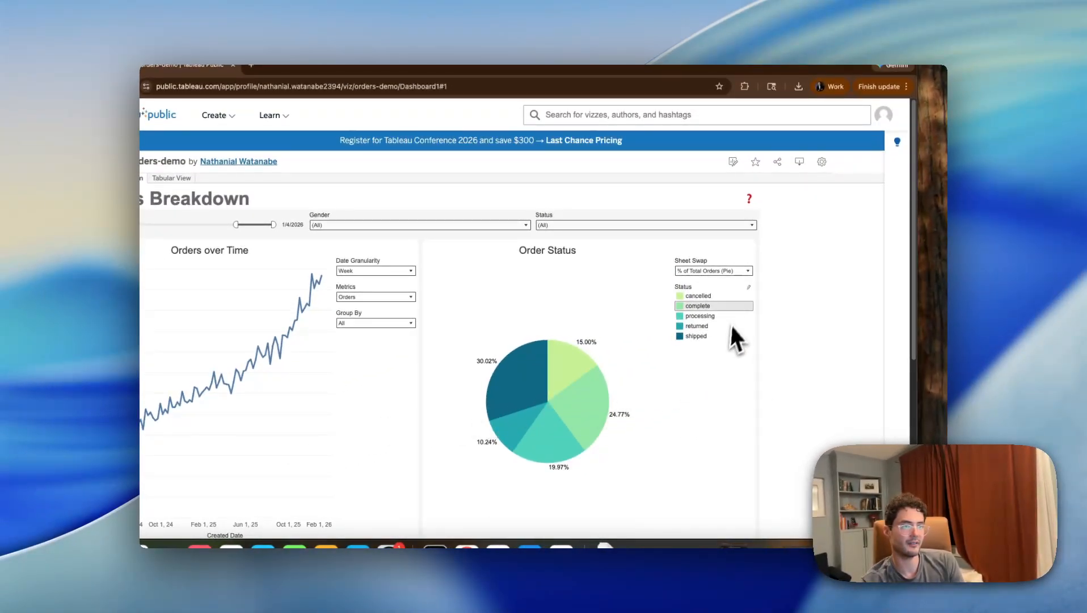
{"action": "scroll", "coordinate": [688, 303], "scroll_direction": "down", "scroll_amount": 1}
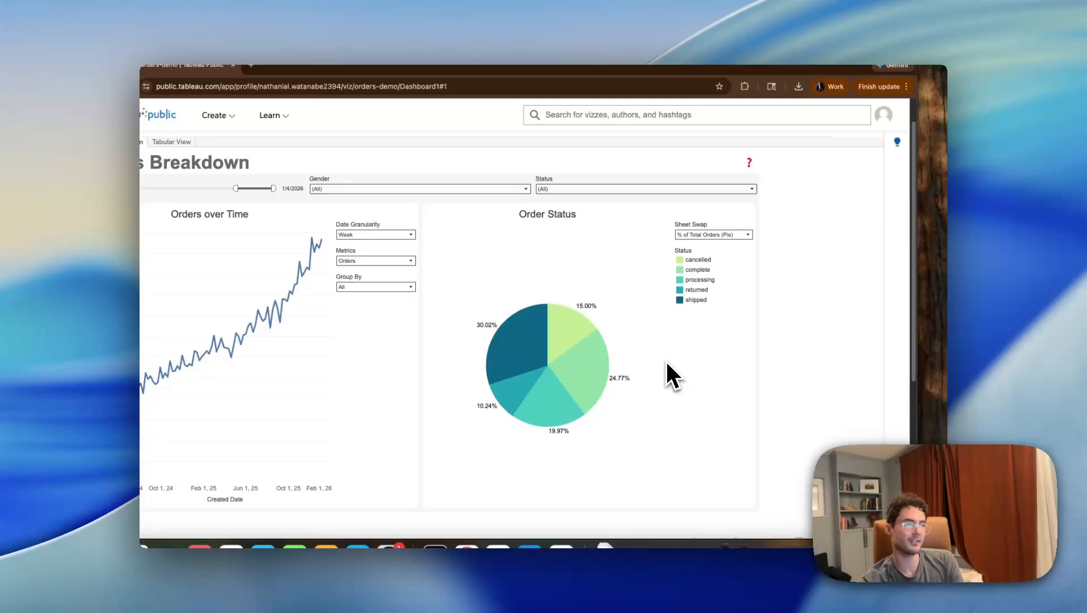
{"action": "left_click", "coordinate": [709, 234]}
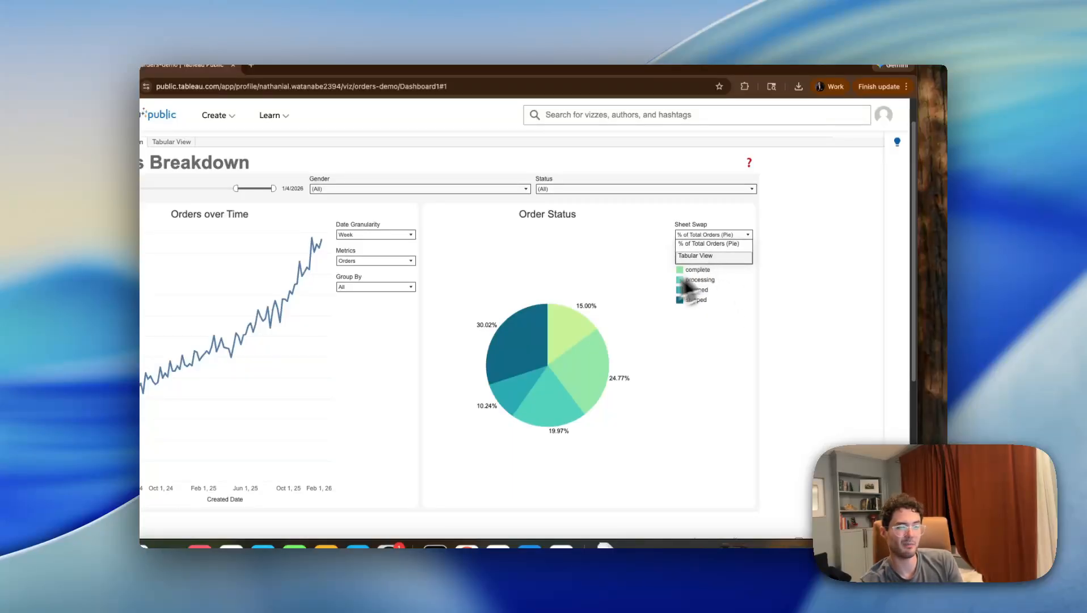
{"action": "left_click", "coordinate": [693, 257]}
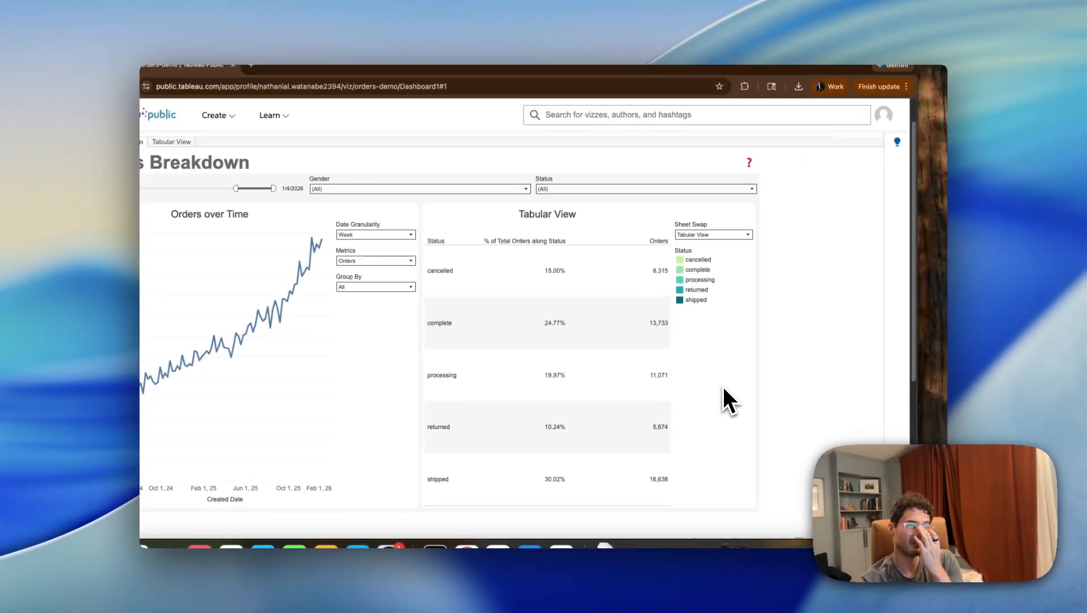
{"action": "scroll", "coordinate": [703, 414], "scroll_direction": "down", "scroll_amount": 5}
{"action": "scroll", "coordinate": [691, 424], "scroll_direction": "up", "scroll_amount": 7}
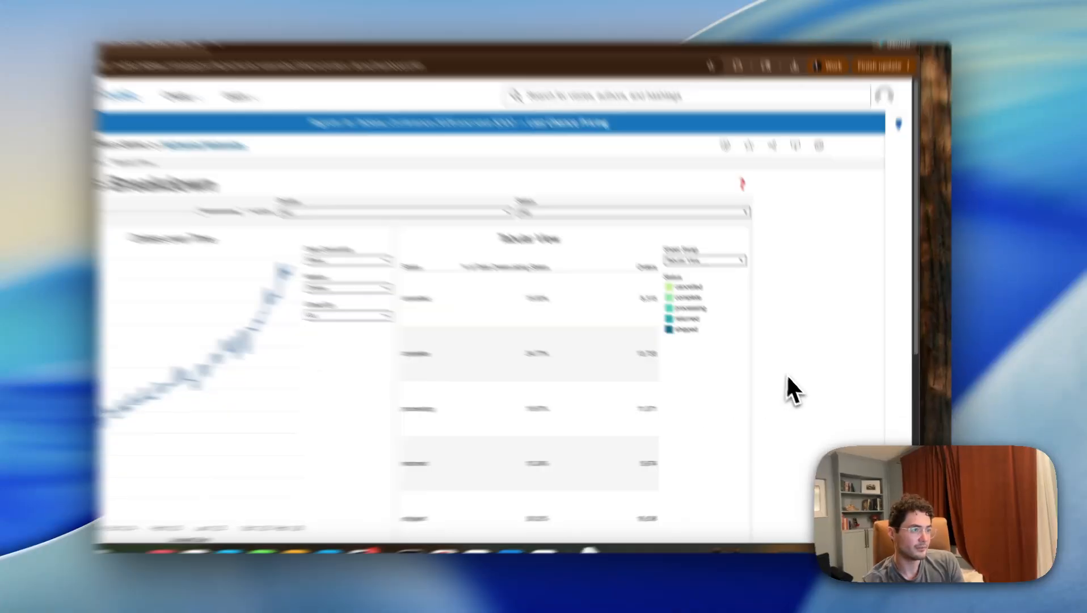